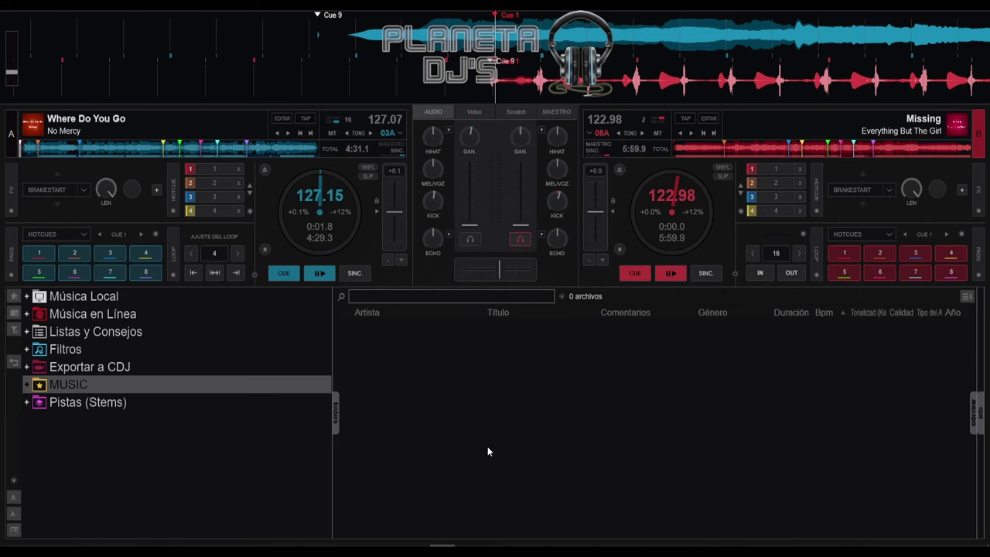
- Delete hot cues 1 through 8 from the tracks on both decks
key(shift+1)
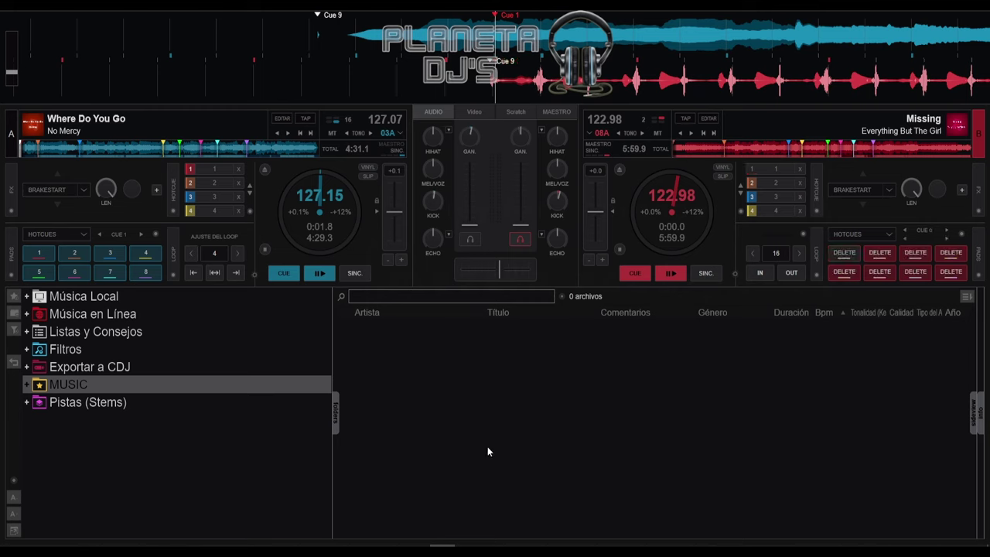
key(shift+2)
key(shift+3)
key(shift+4)
key(shift+5)
key(shift+6)
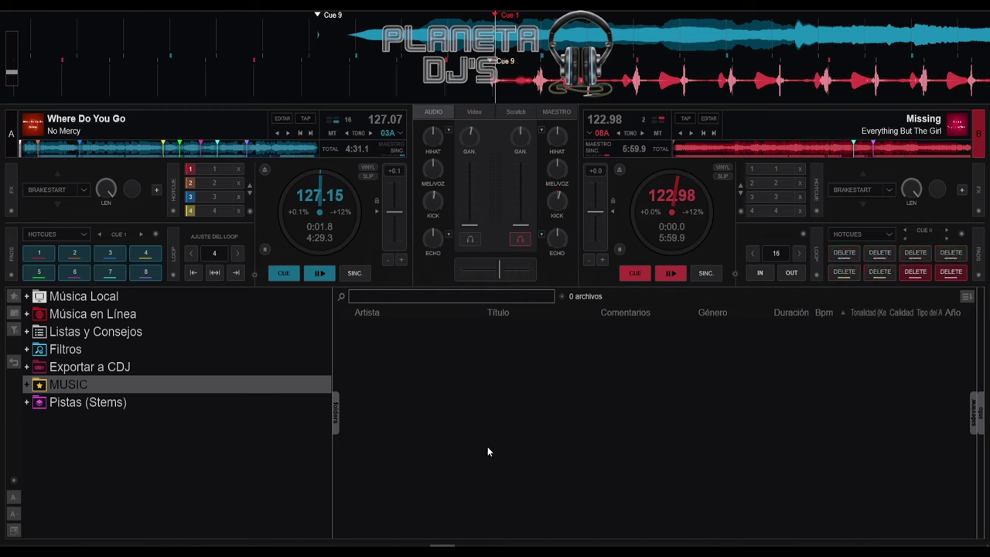
key(shift+7)
key(shift+8)
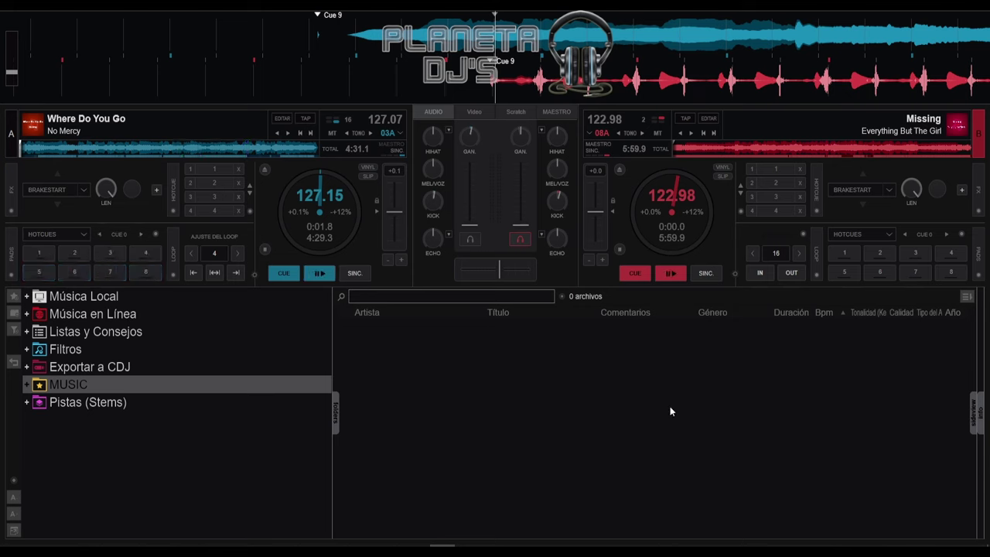
- Delete the Cue 9 point from deck A's "Where Do You Go" in the POI editor and close the editor
right_click(199, 155)
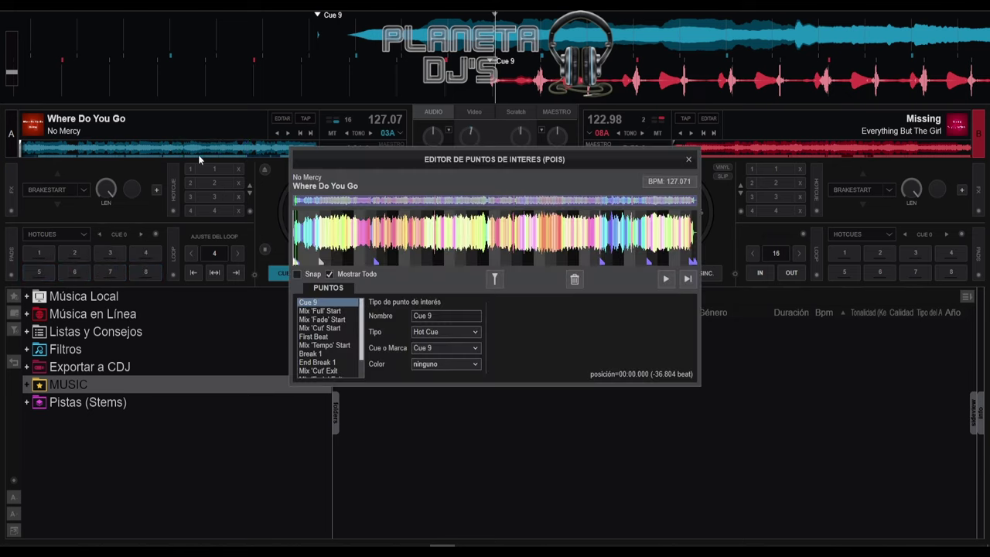
click(687, 159)
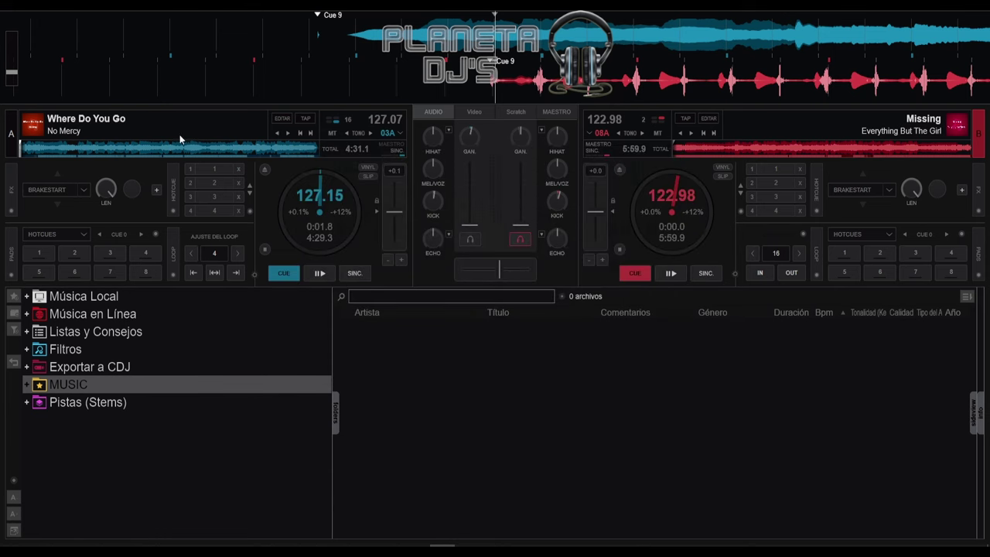
click(168, 152)
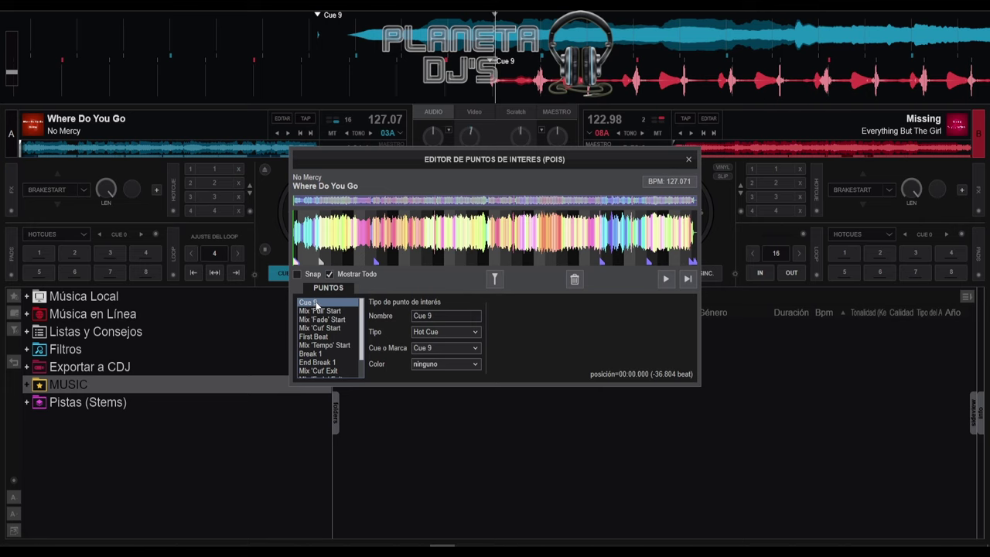
click(573, 279)
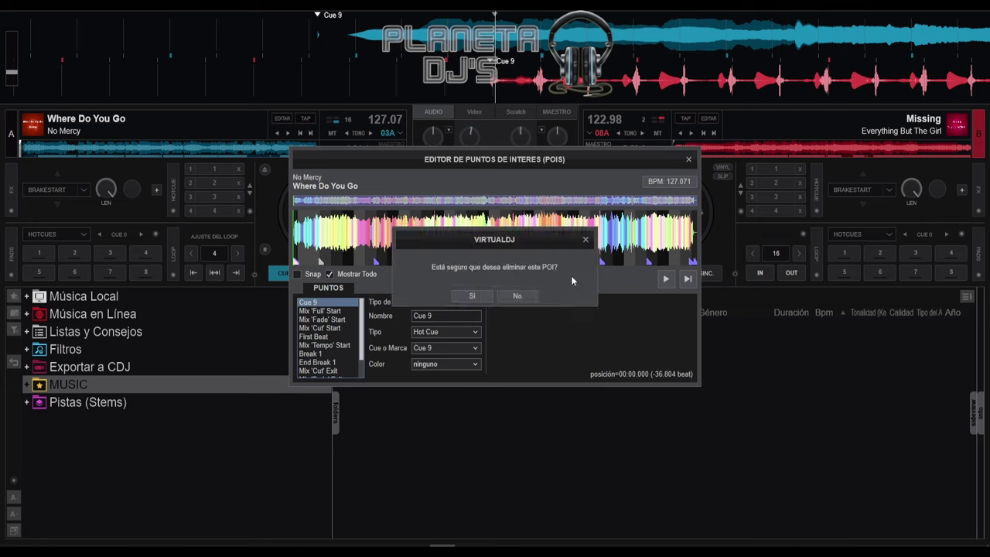
click(474, 296)
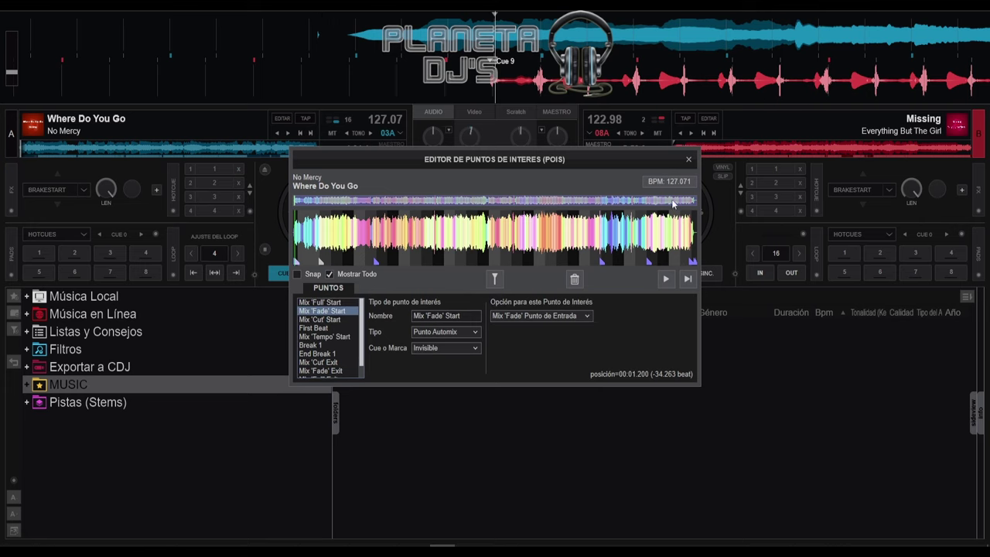
click(689, 160)
- Delete the Cue 9 point from deck B's "Missing" in the POI editor and close the editor
right_click(728, 150)
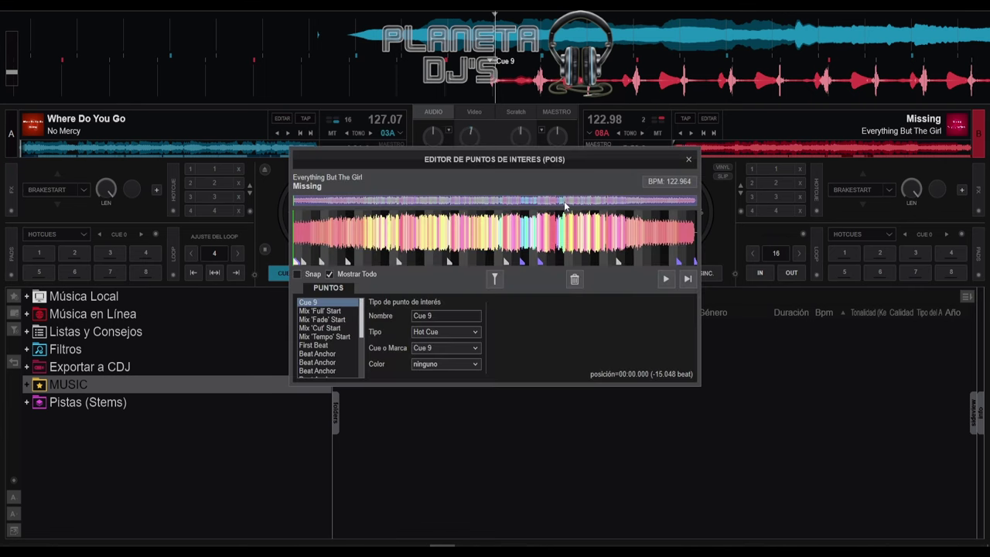
click(568, 281)
click(470, 299)
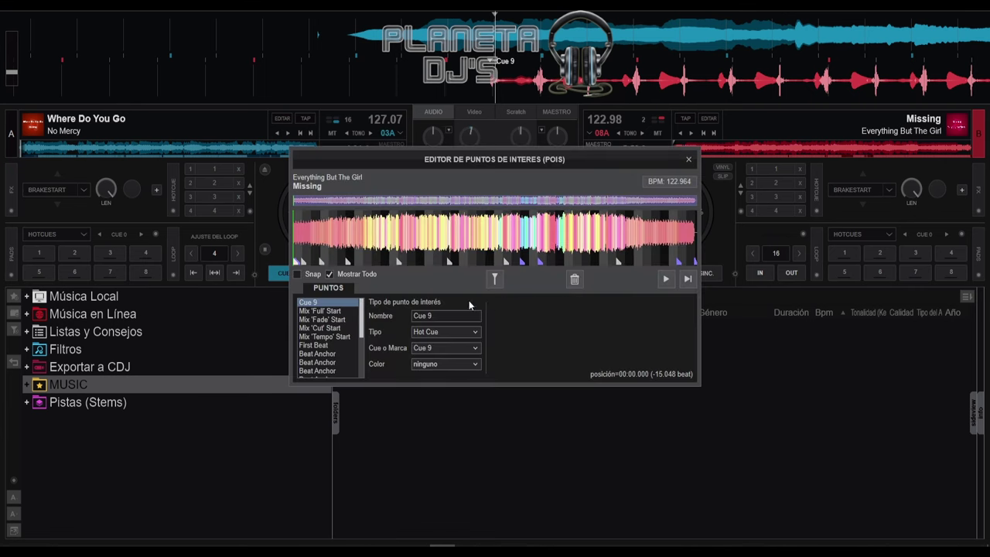
click(689, 160)
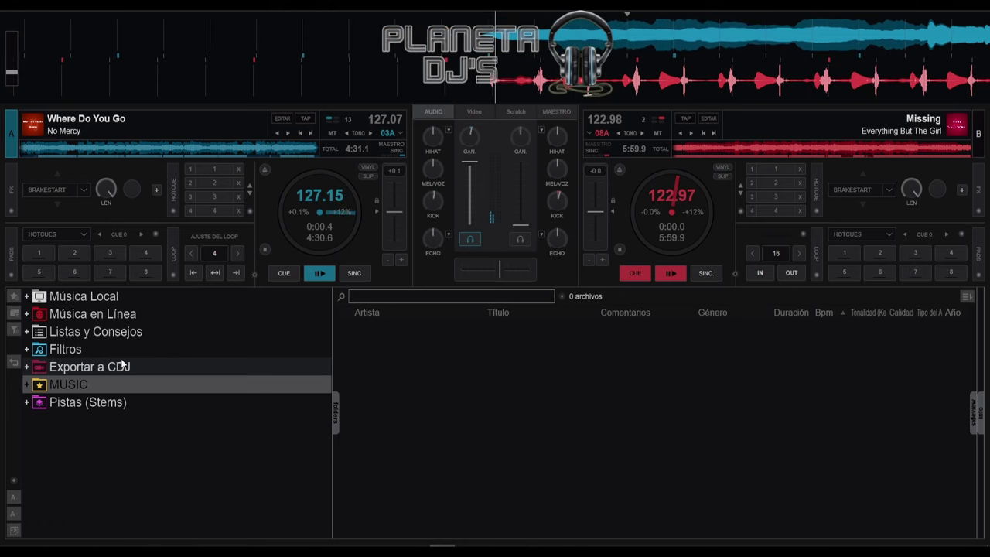
- Try setting hot cue 1 at the start of deck A's track and deleting it, twice
key(1)
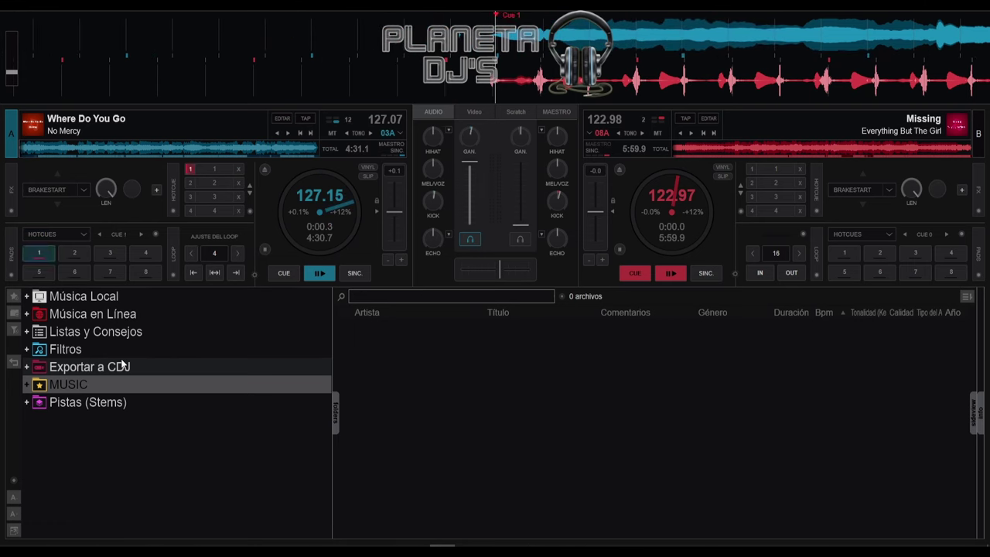
key(Tab)
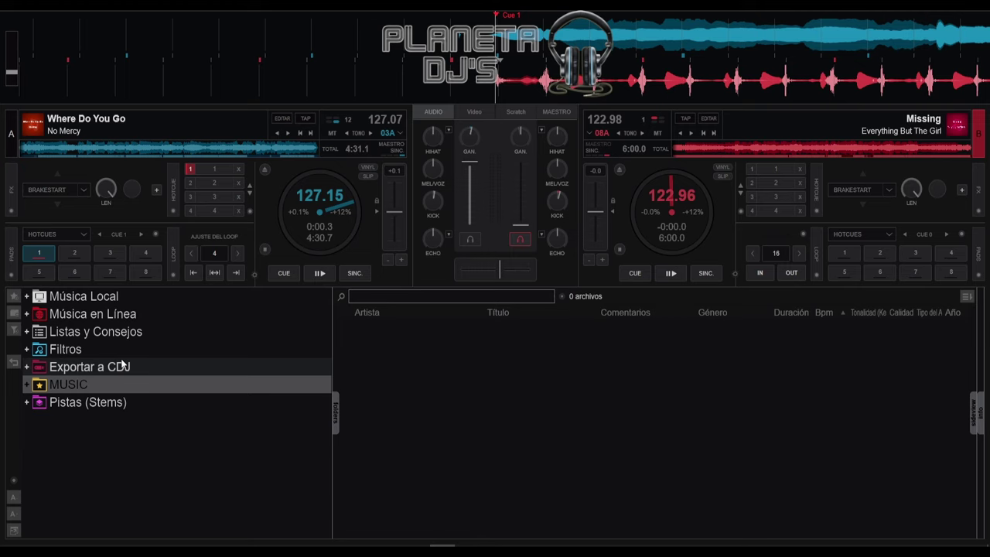
key(shift+1)
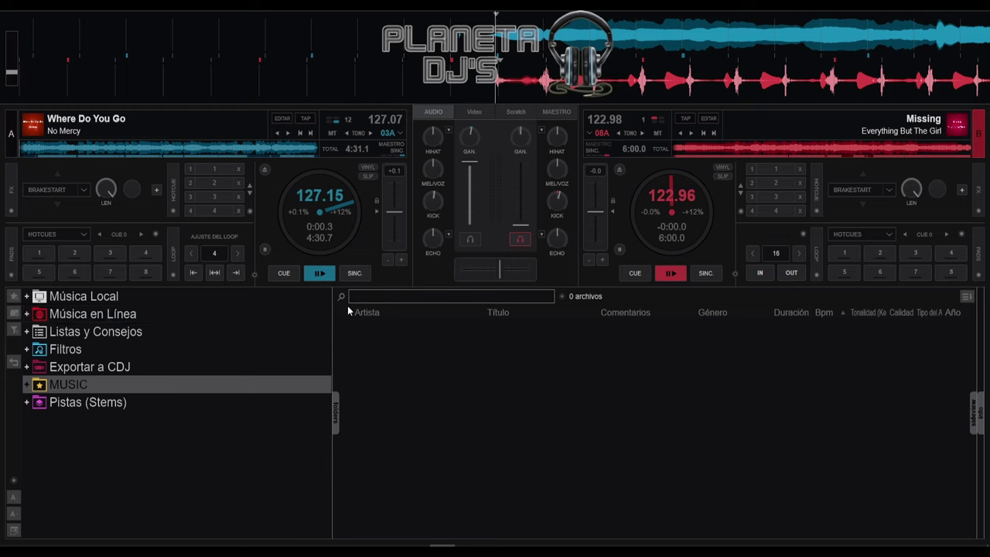
click(38, 255)
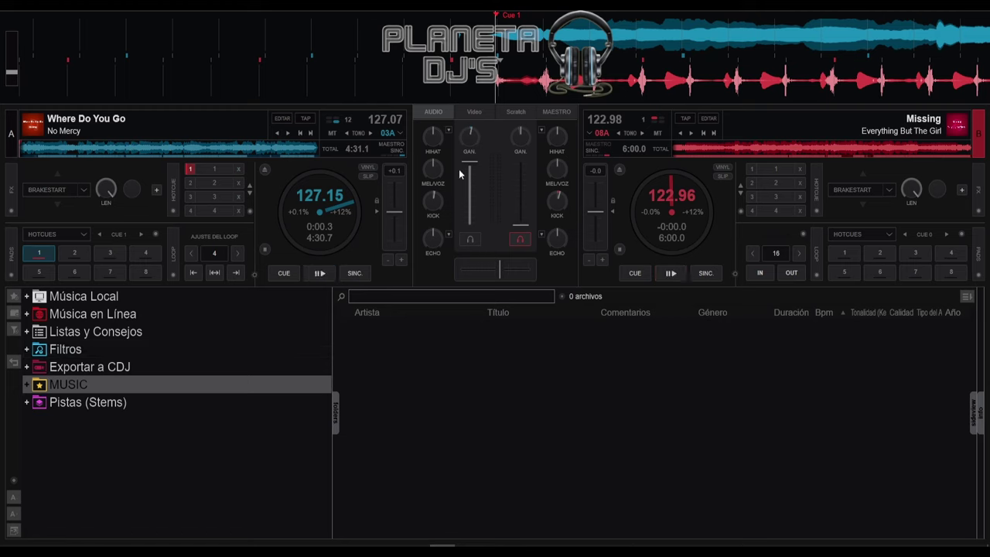
right_click(40, 252)
- Set hot cue 1 at 0:00.3 on deck A's track, play from it and return to the cue point
key(Left)
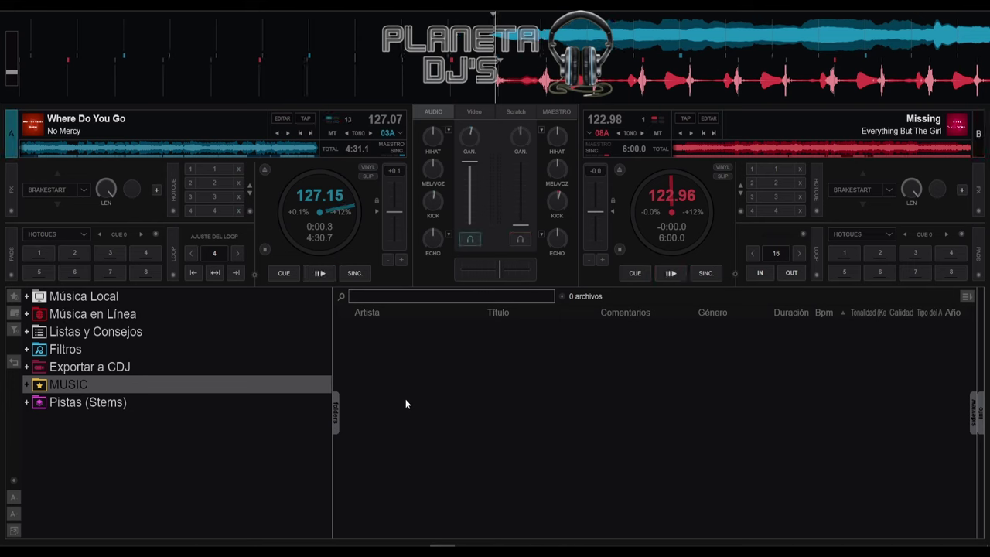
key(space)
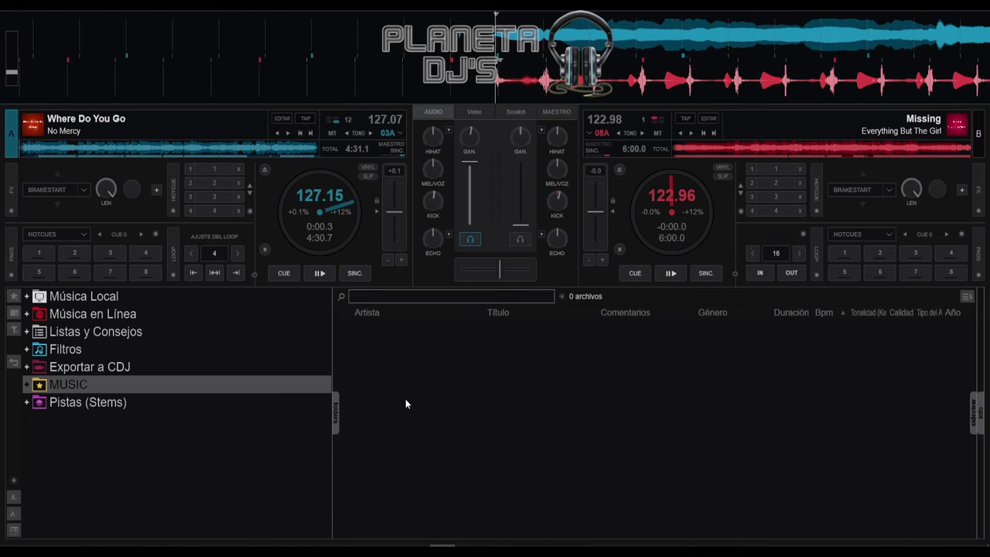
key(1)
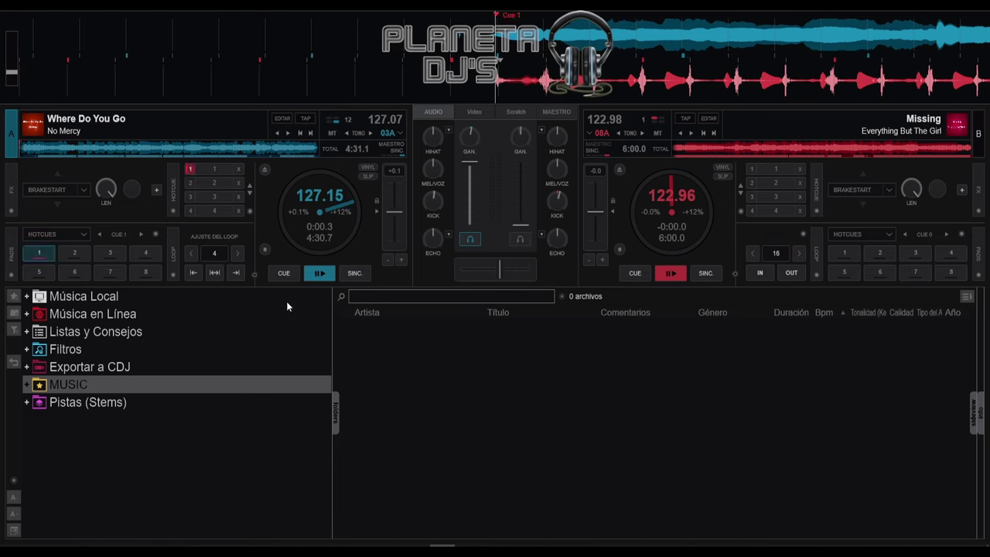
click(317, 273)
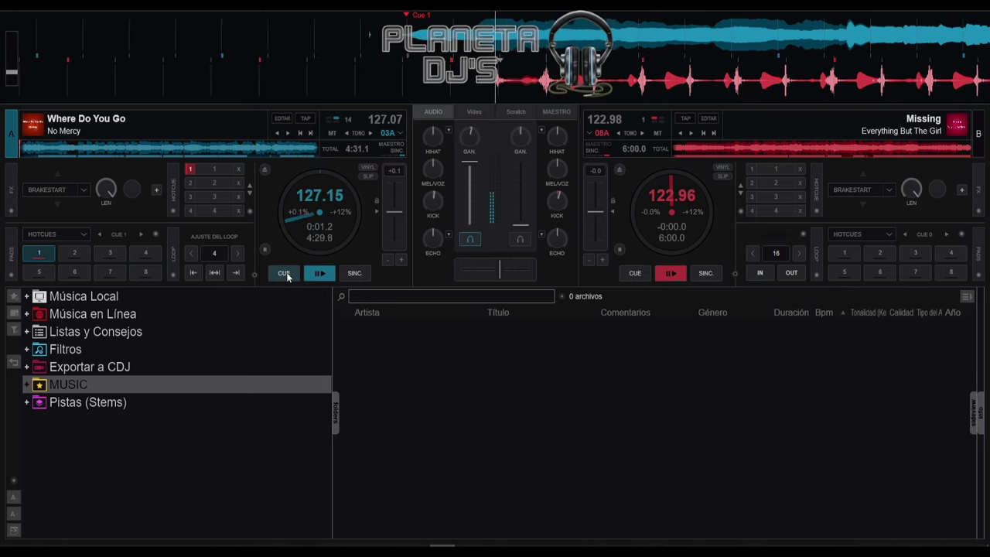
click(285, 274)
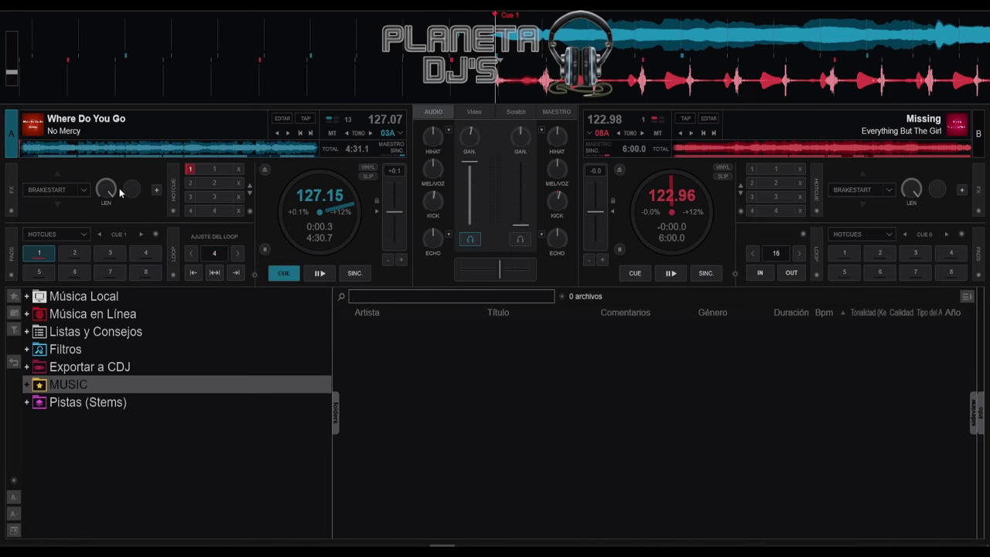
- Advance deck A's track to 0:17.3, stop playback there and set hot cue 2
click(35, 151)
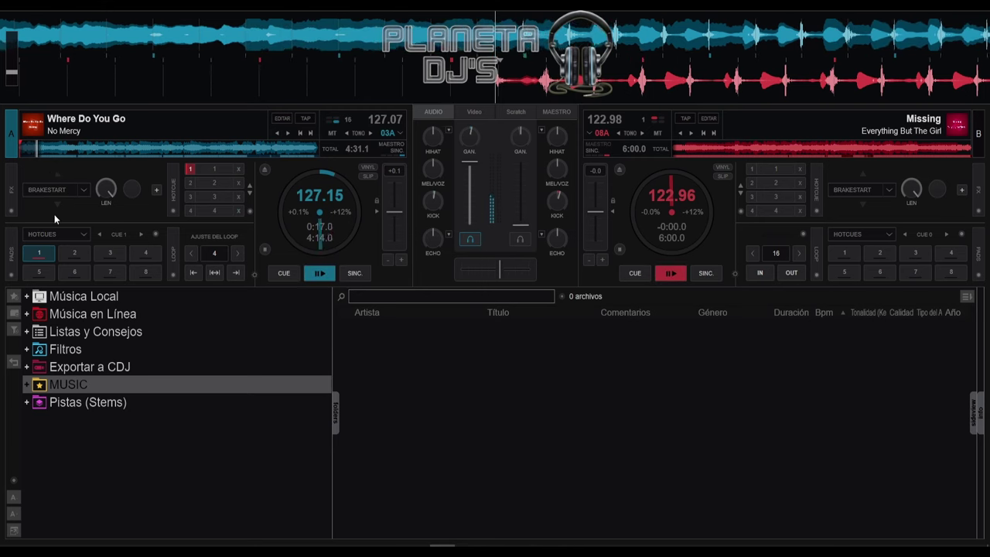
key(space)
key(space)
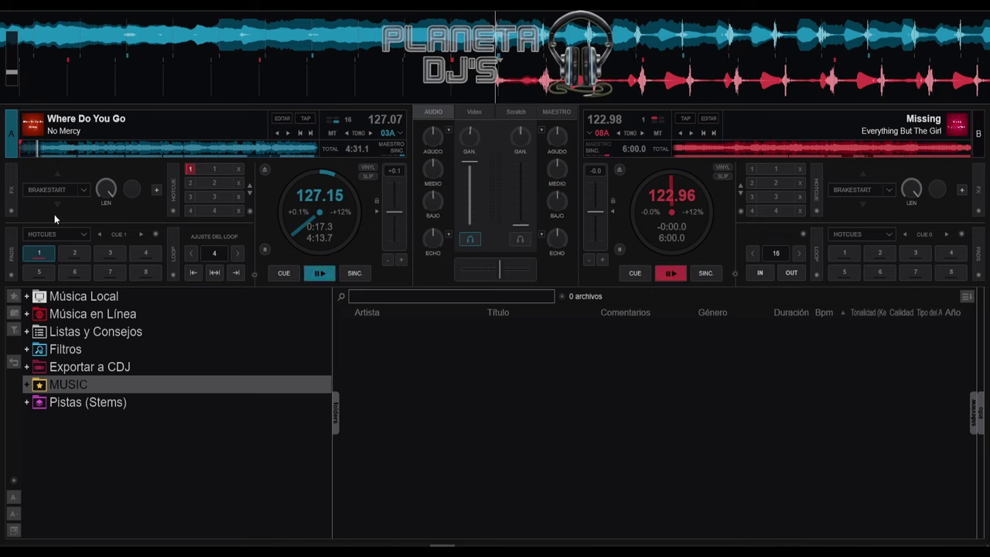
key(2)
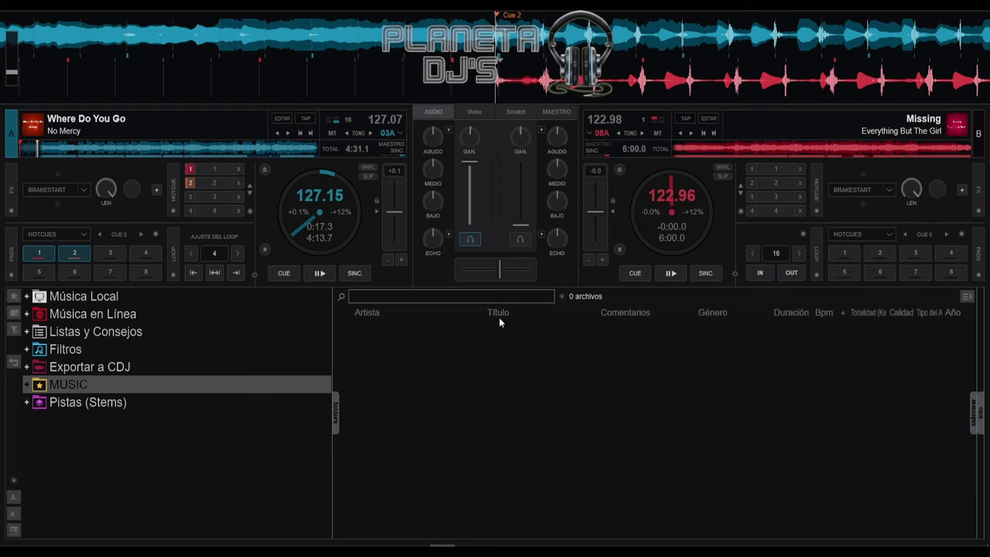
- Open the EURO folder inside 90s in the MUSIC library
click(27, 387)
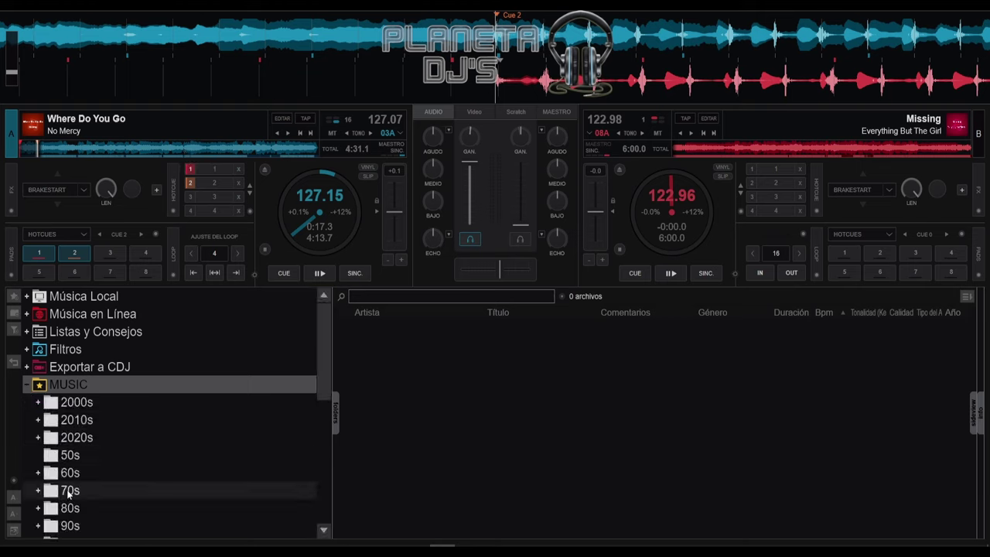
scroll(38, 495, down, 2)
click(37, 503)
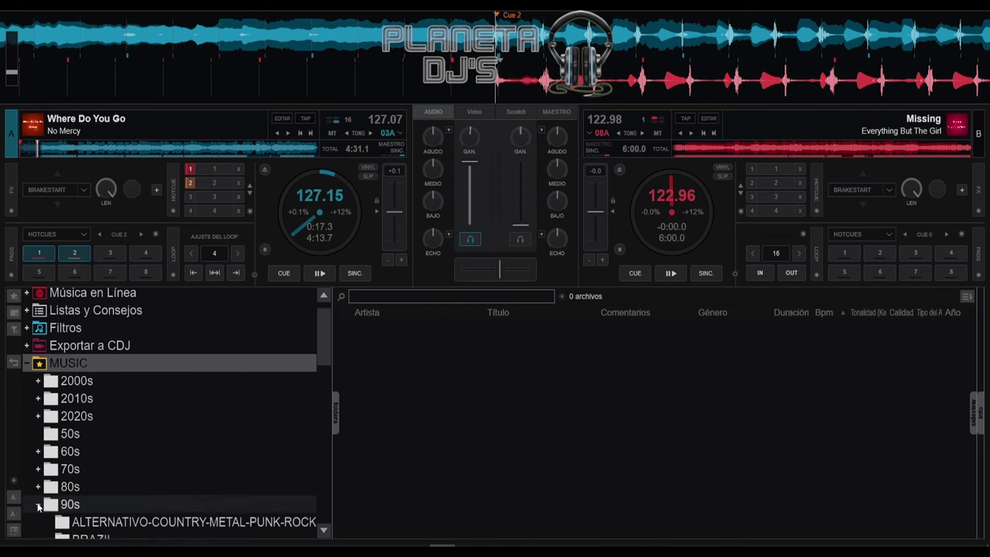
scroll(62, 507, down, 5)
scroll(91, 507, down, 1)
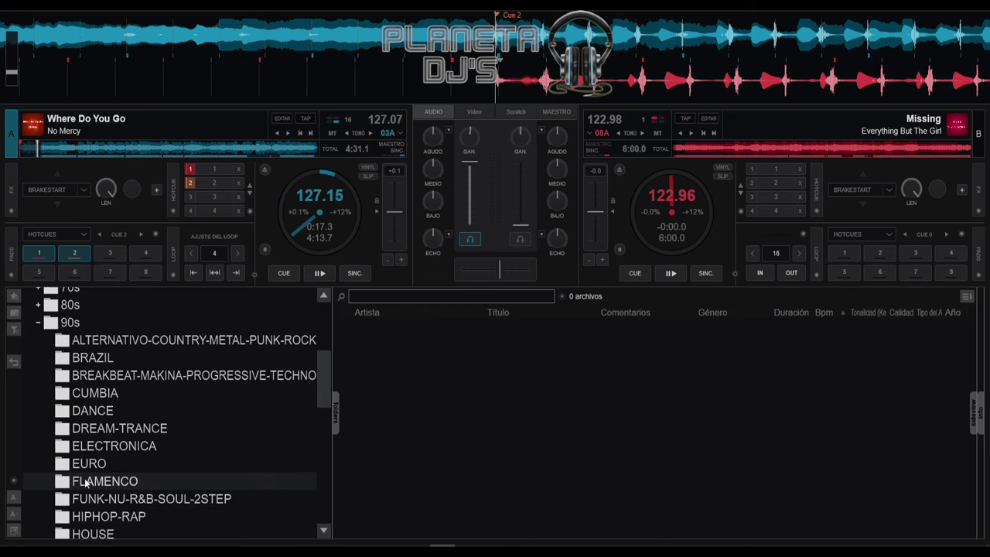
click(87, 462)
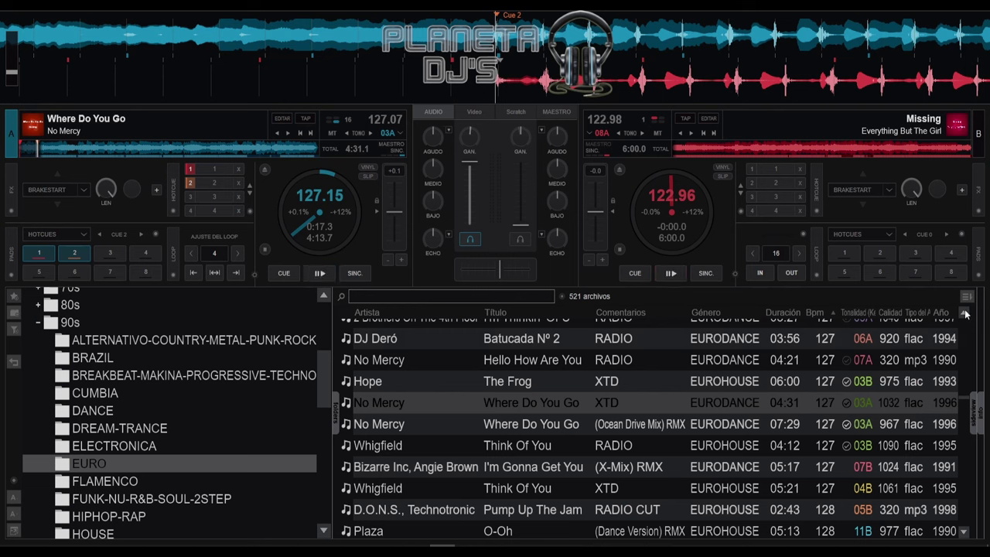
- Load No Mercy's "Where Do You Go" (Ocean Drive Mix) RMX onto deck A
click(508, 411)
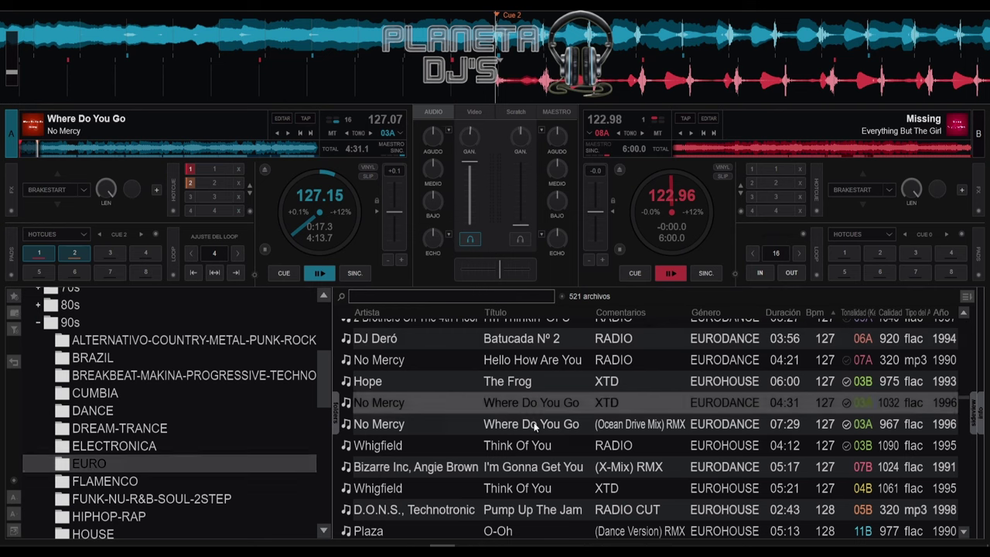
click(561, 429)
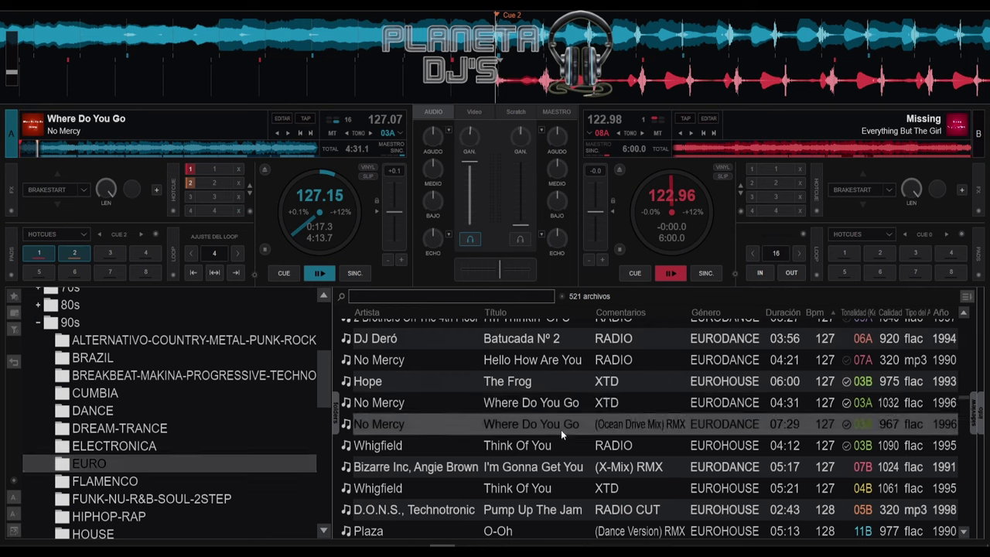
drag(547, 427, 228, 220)
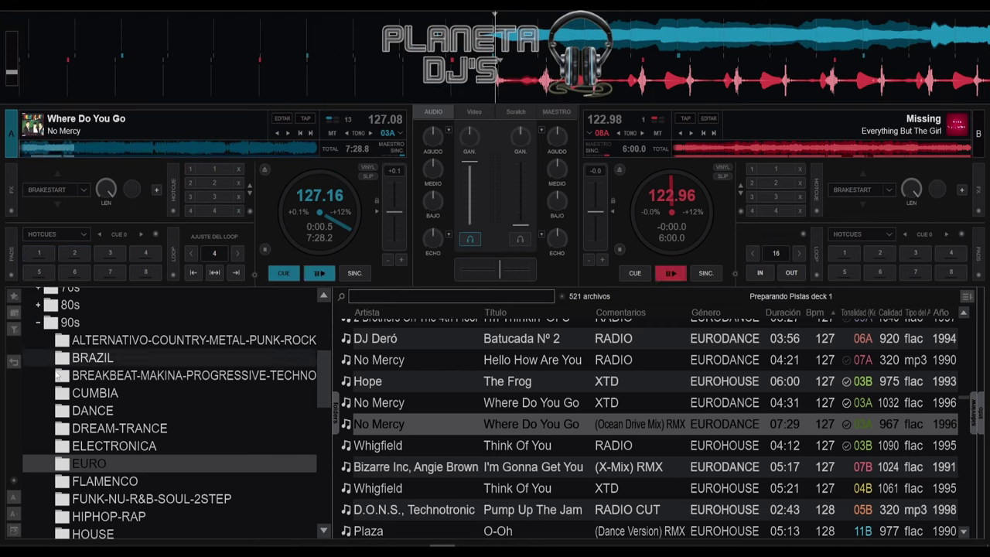
- Collapse the 90s and MUSIC folders and set hot cue 1 at 0:00.5 on deck A's remix
click(38, 322)
scroll(35, 328, up, 3)
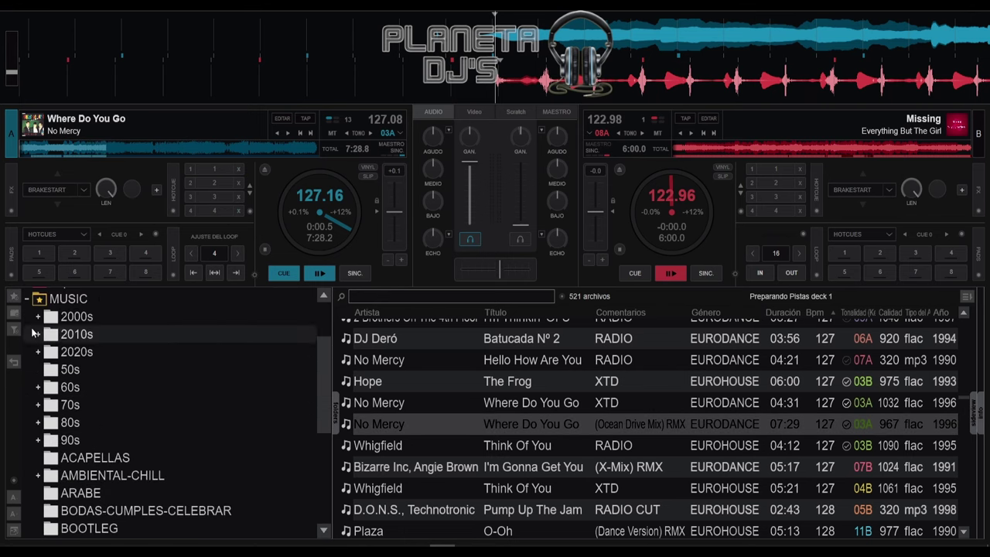
double_click(29, 354)
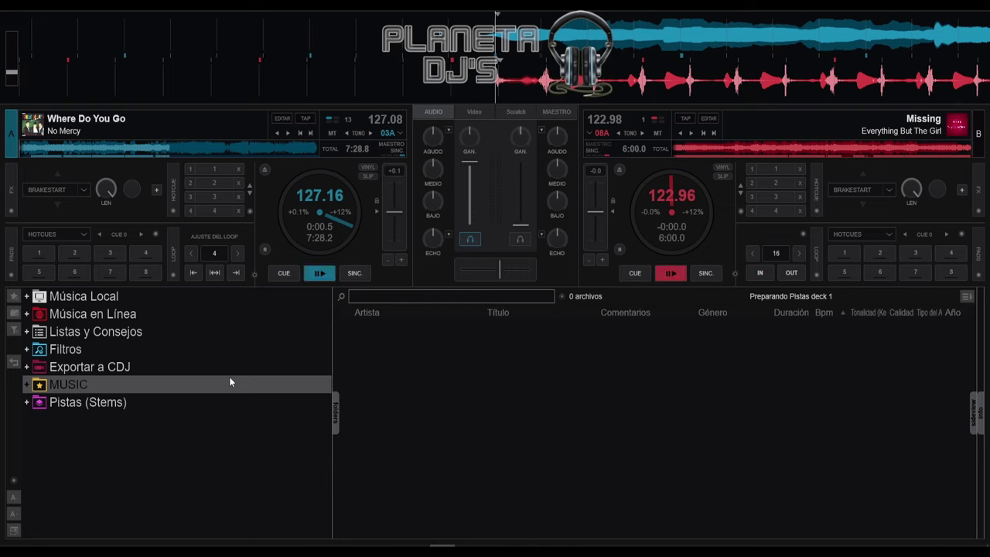
key(1)
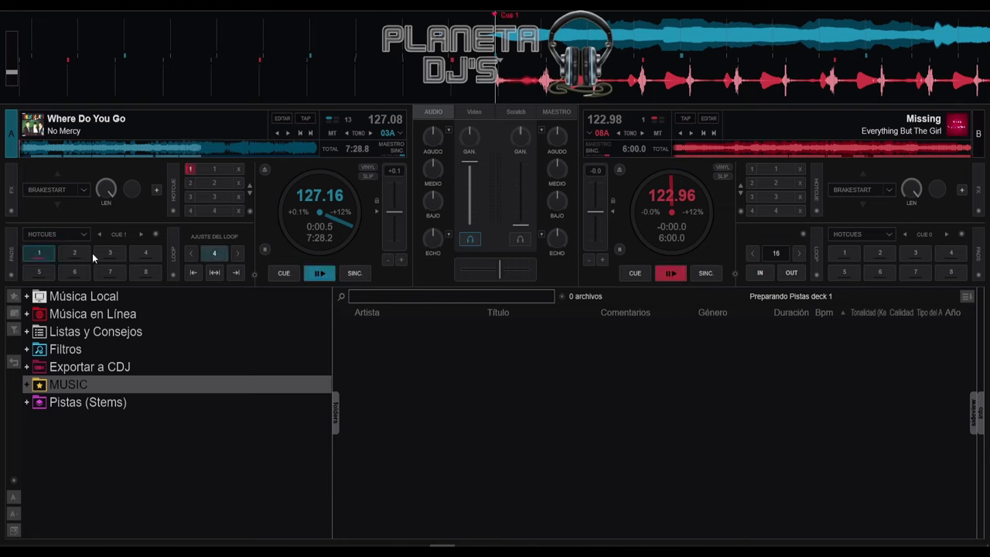
- Advance deck A's track to 0:17.5, stop playback there and set hot cue 2
click(28, 151)
click(31, 152)
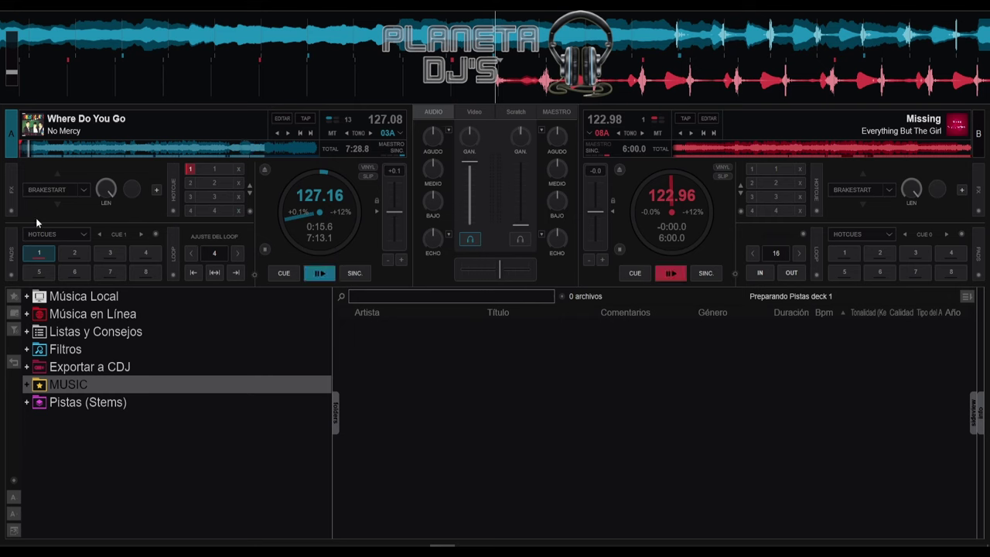
key(space)
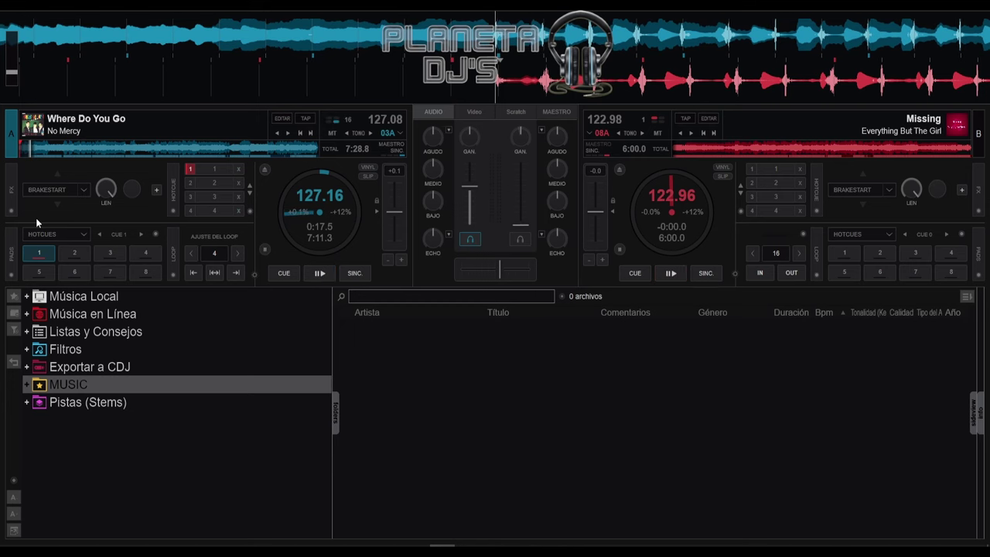
key(2)
key(space)
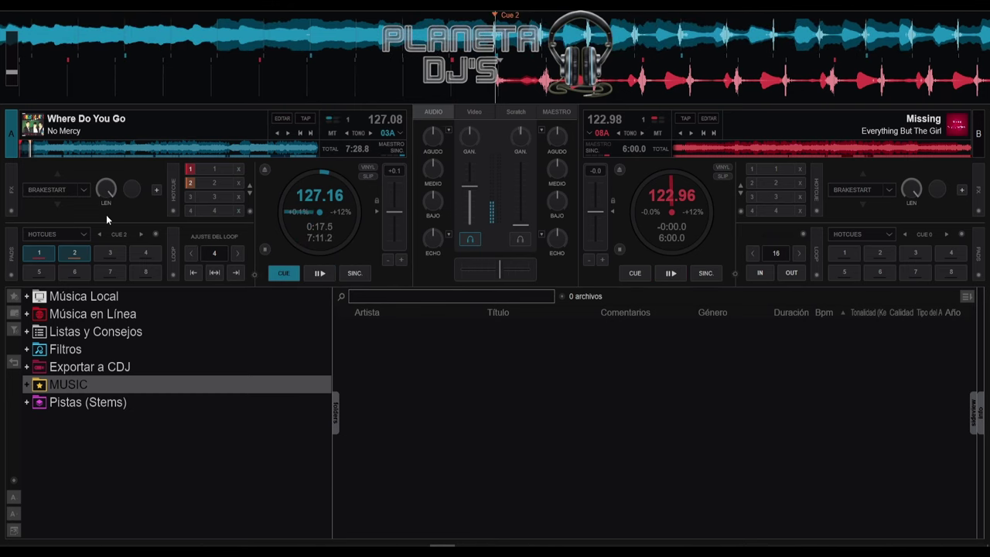
- Reset hot cue 2 at 0:16.6 on deck A and place a 2-beat loop starting from it
key(1)
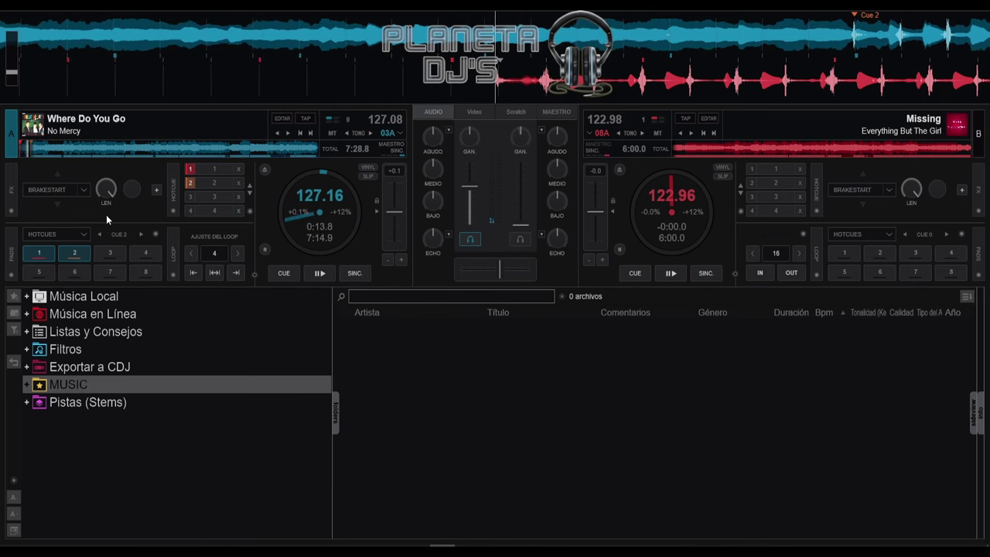
key(1)
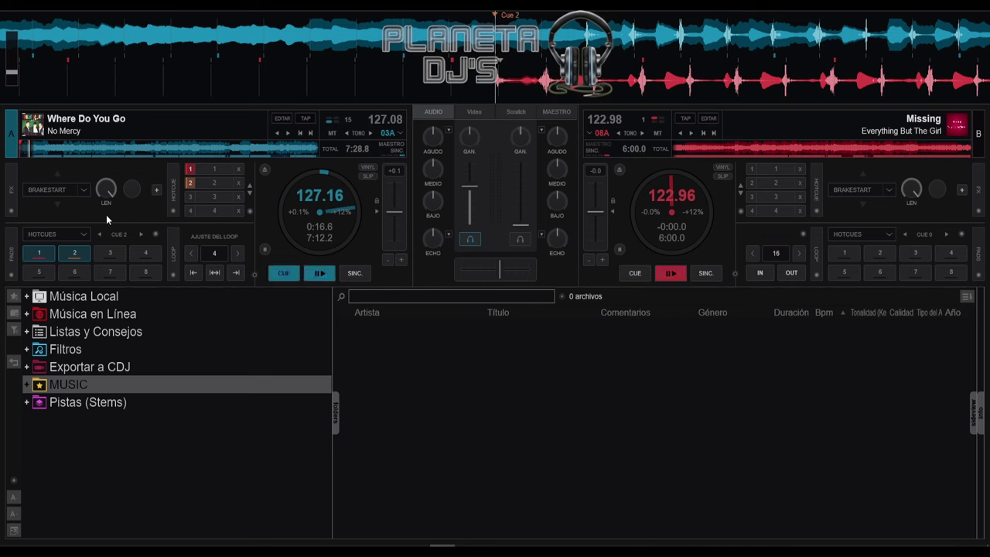
key(space)
key(space)
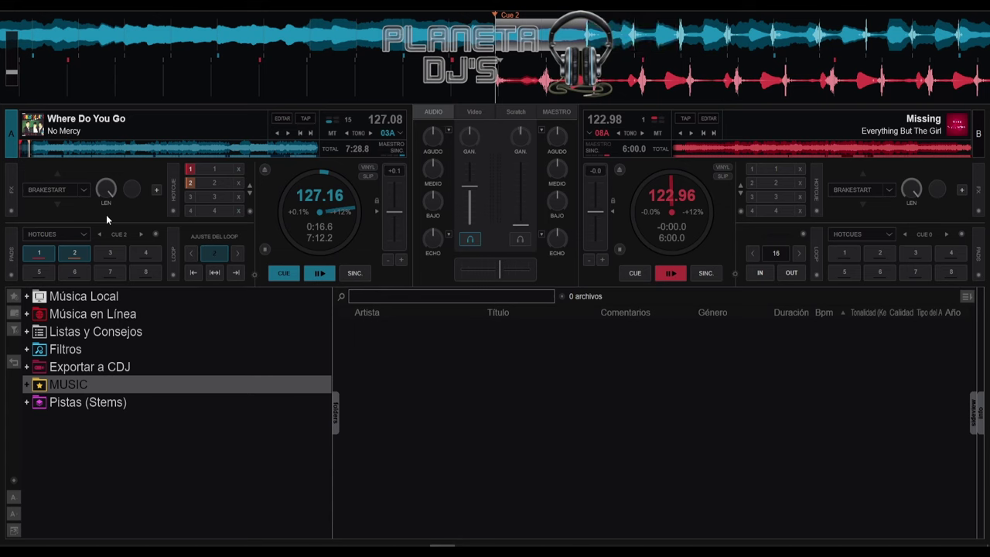
- Play deck A repeatedly from hot cue 2 to check its start, returning to the cue each time
key(space)
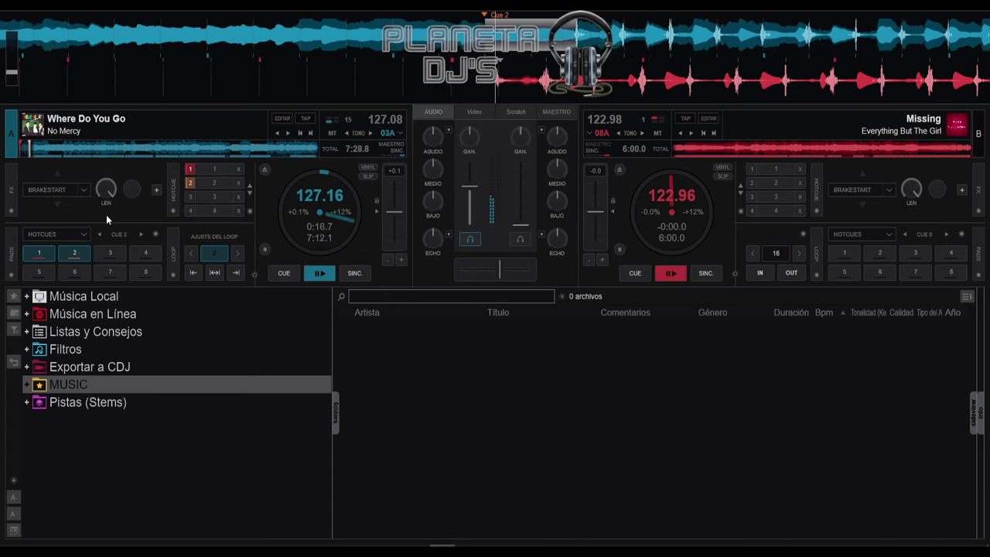
key(space)
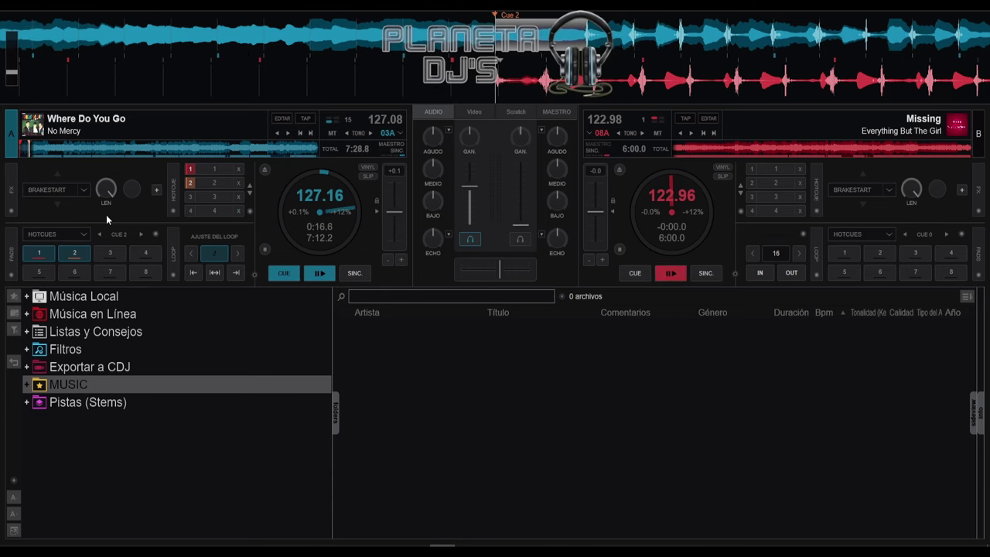
key(space)
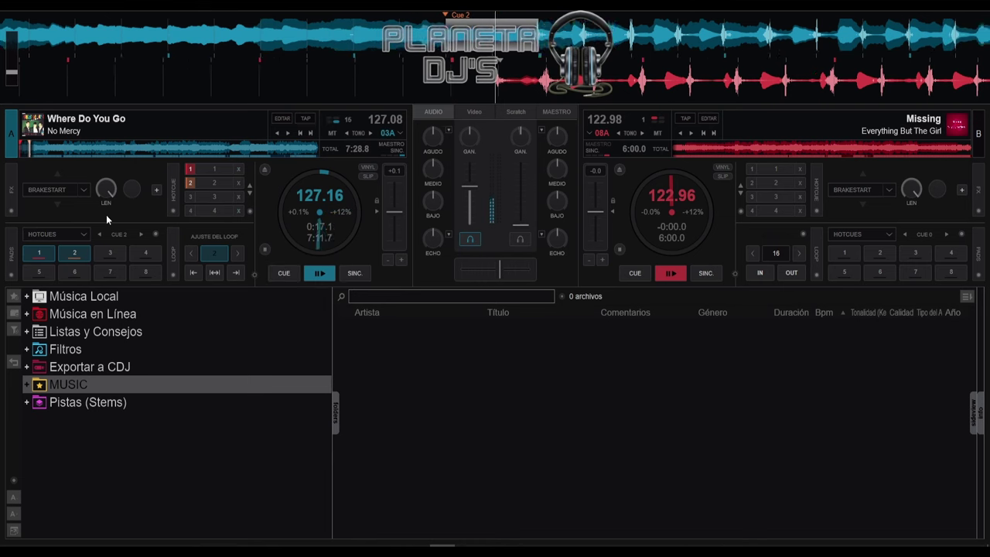
key(space)
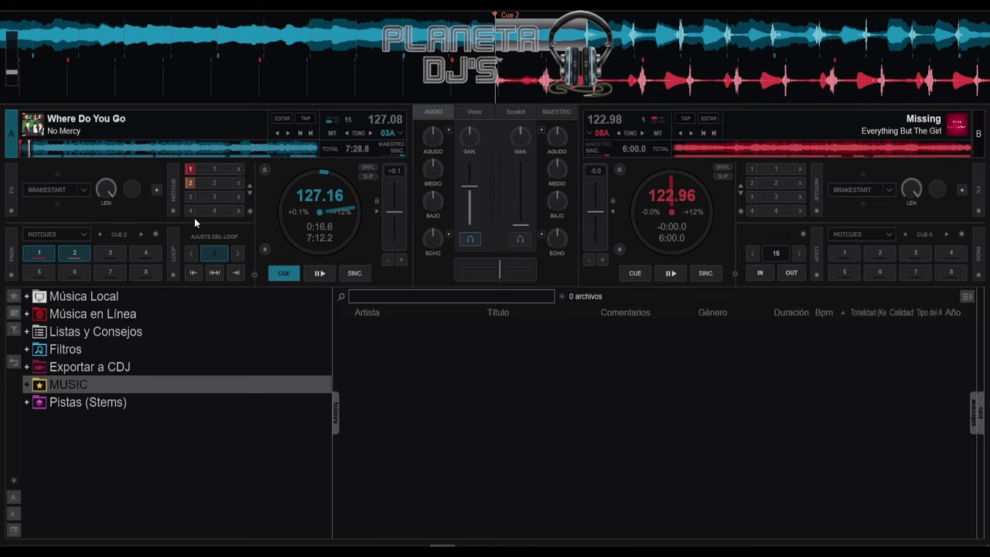
- Open the BPM editor for deck A's track directly, close it, and reopen it through the points-of-interest editor
click(282, 120)
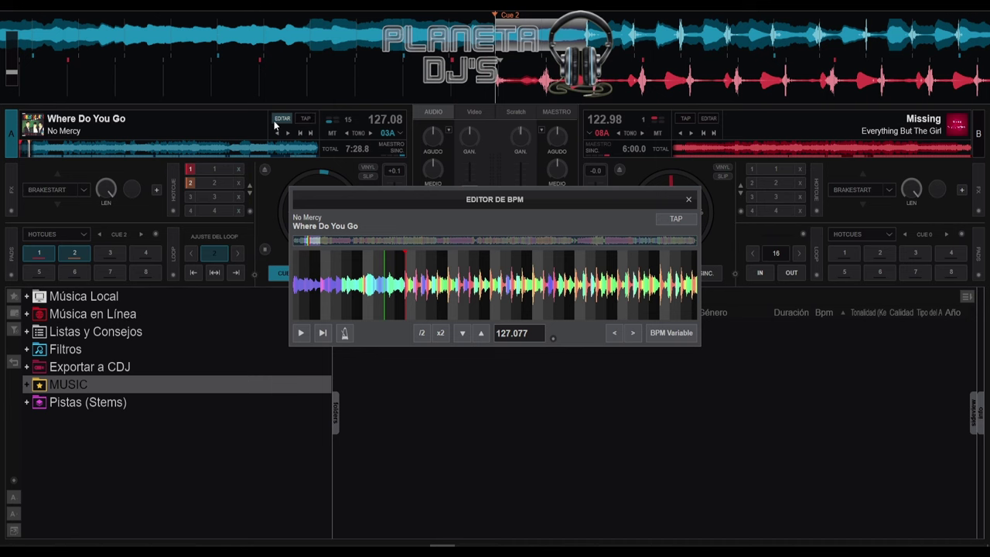
click(687, 198)
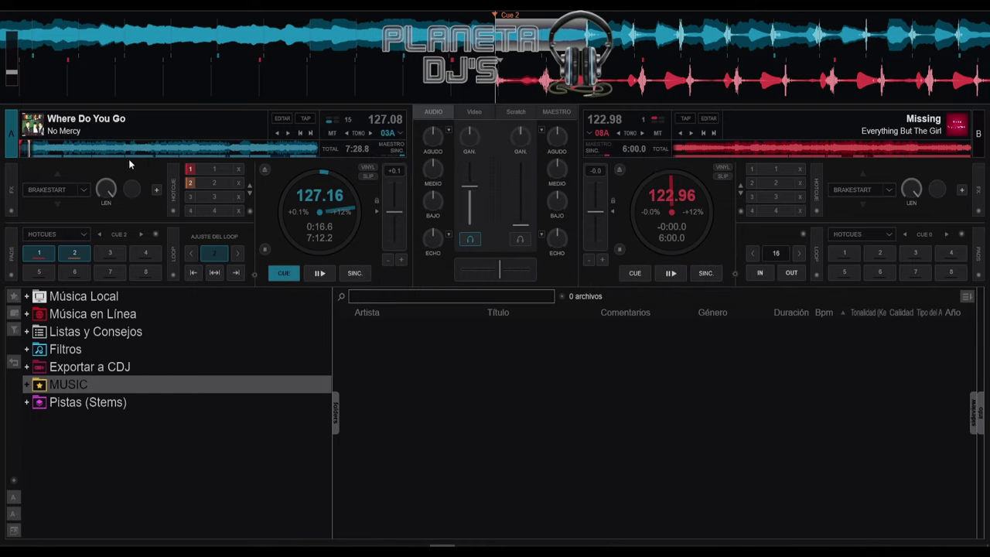
right_click(157, 147)
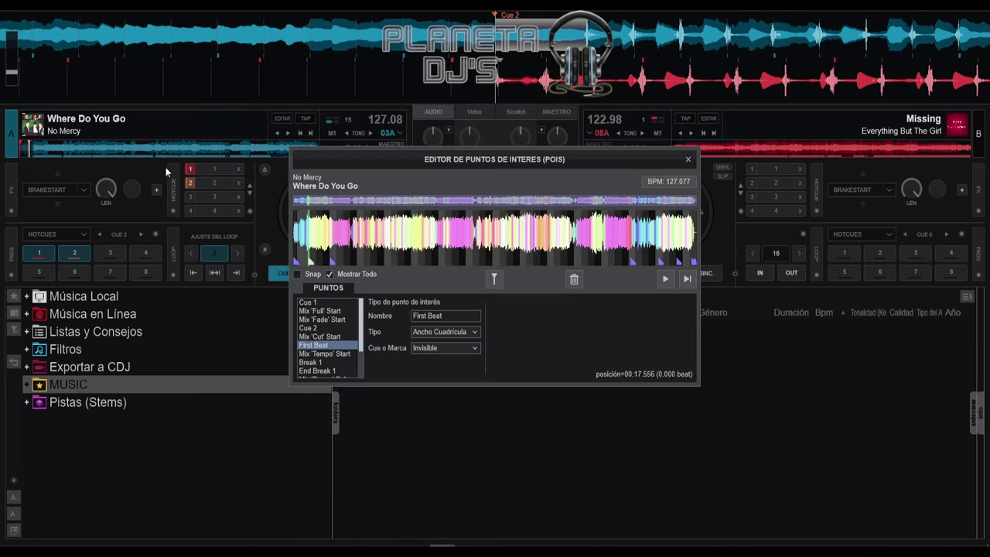
click(673, 181)
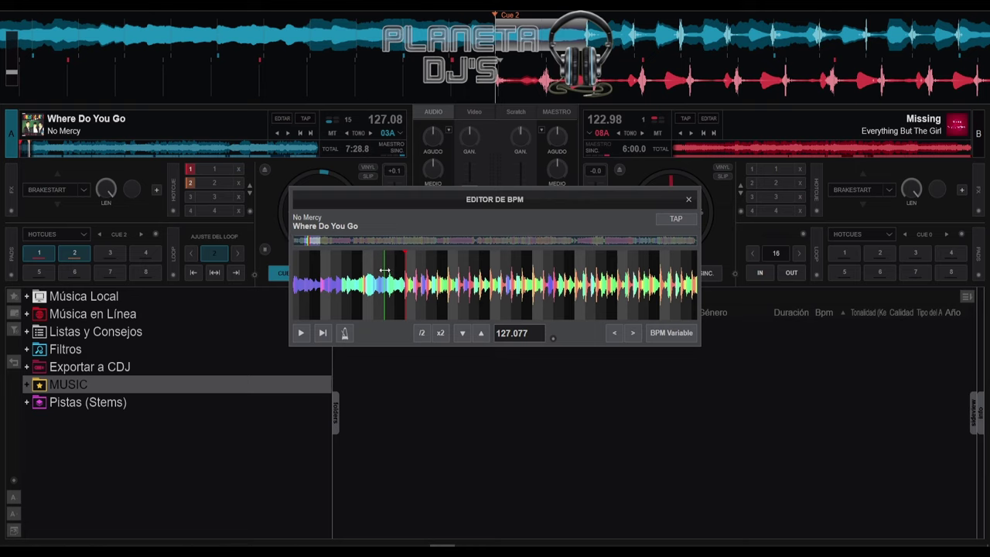
- Inspect the waveform closely around the first beat, select the beat-grid start marker and shift it slightly later on the first kick
scroll(393, 271, up, 5)
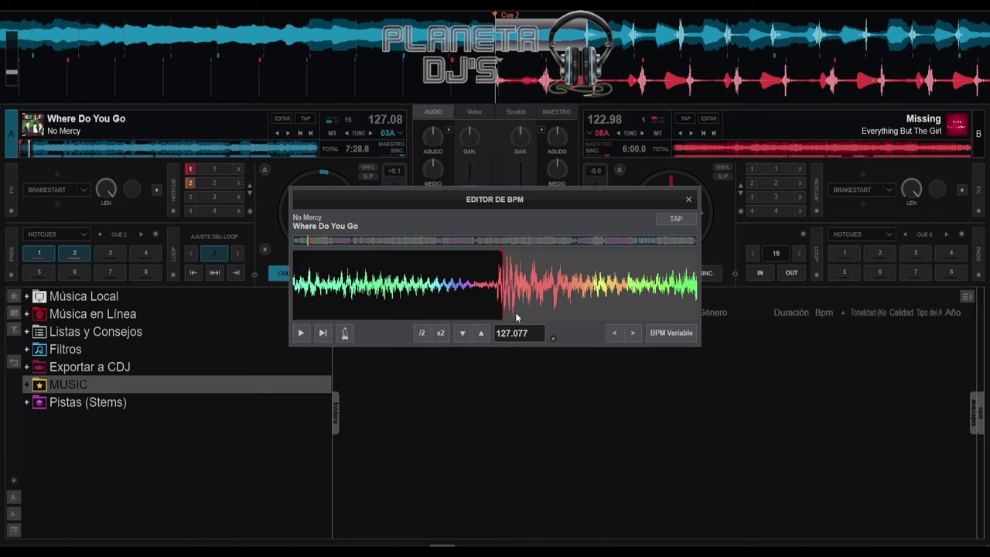
scroll(483, 286, down, 5)
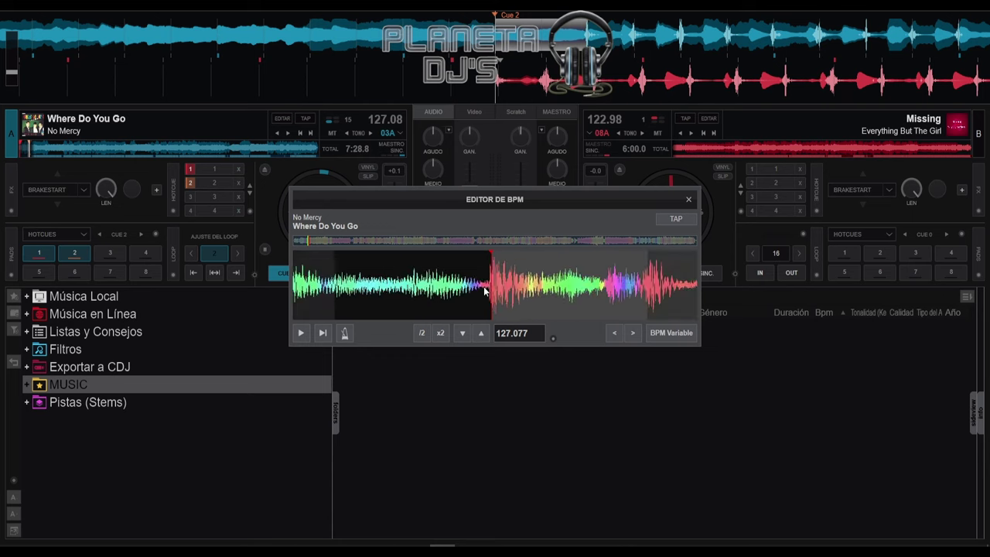
scroll(456, 299, down, 3)
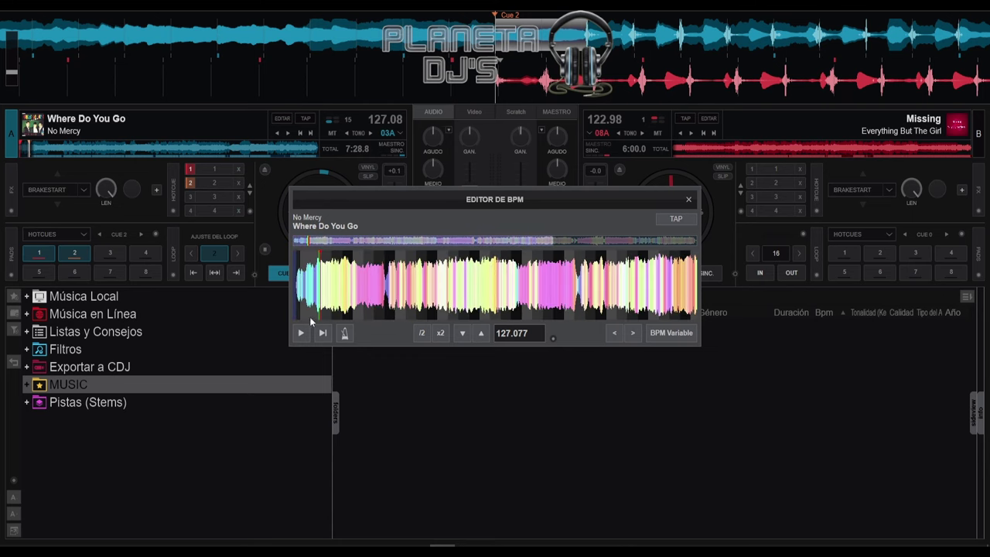
scroll(350, 291, down, 2)
scroll(352, 292, up, 6)
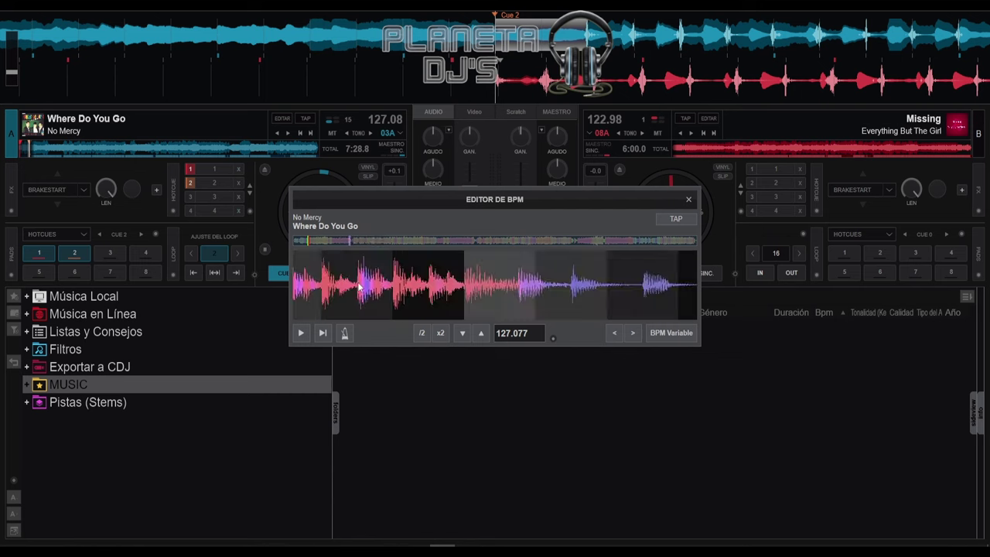
scroll(351, 291, down, 6)
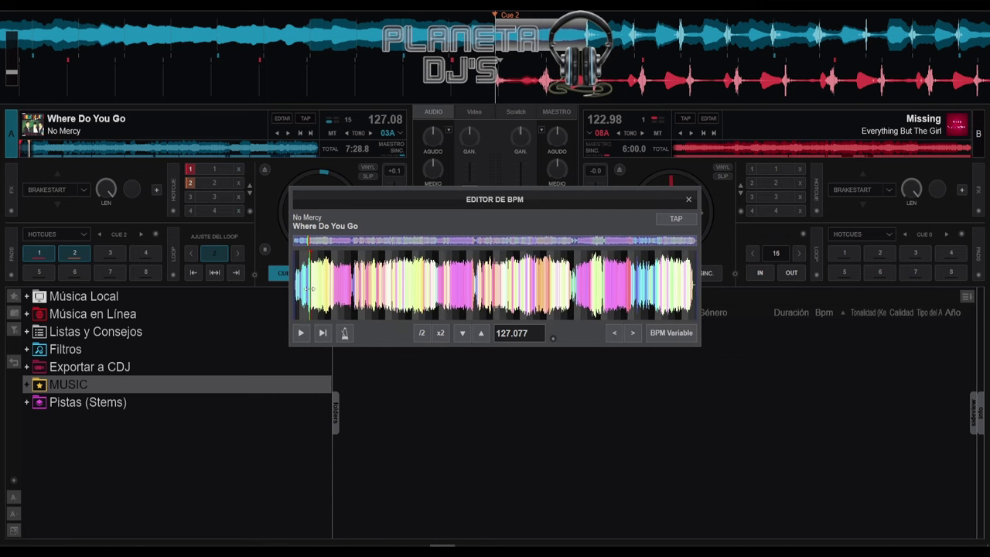
click(306, 293)
scroll(307, 288, up, 6)
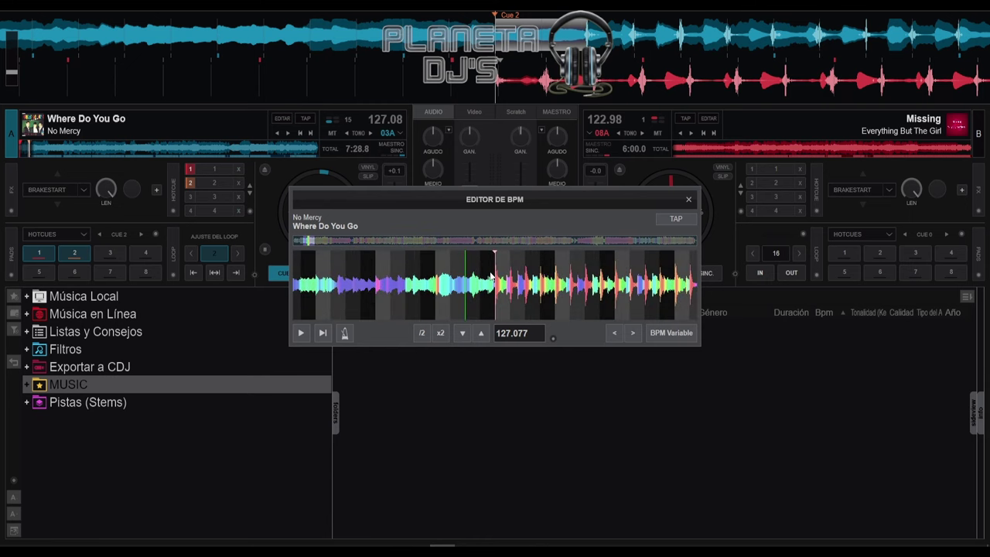
scroll(492, 285, up, 4)
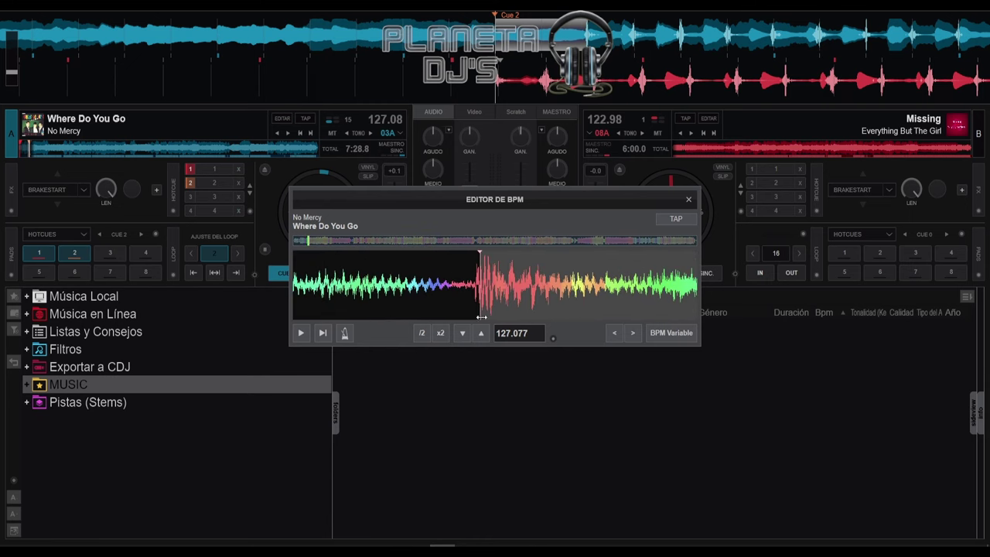
mouse_move(479, 315)
mouse_down()
mouse_move(392, 324)
mouse_move(512, 313)
mouse_move(402, 321)
mouse_move(517, 324)
mouse_move(366, 335)
mouse_move(561, 313)
mouse_move(316, 327)
mouse_move(572, 315)
mouse_move(415, 318)
mouse_move(481, 309)
mouse_up()
- Enlarge the BPM editor window on all sides to get a bigger waveform
drag(453, 472, 454, 476)
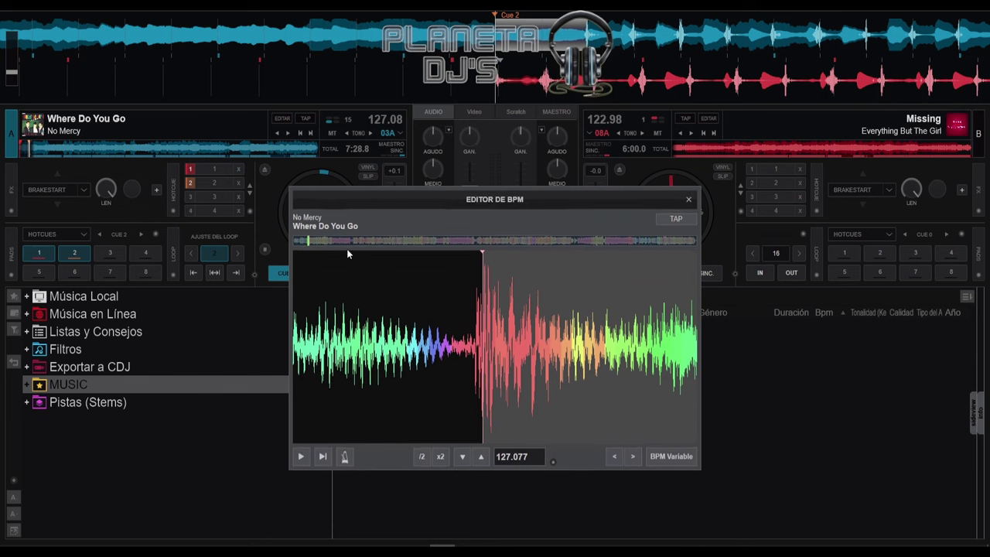
drag(292, 262, 151, 278)
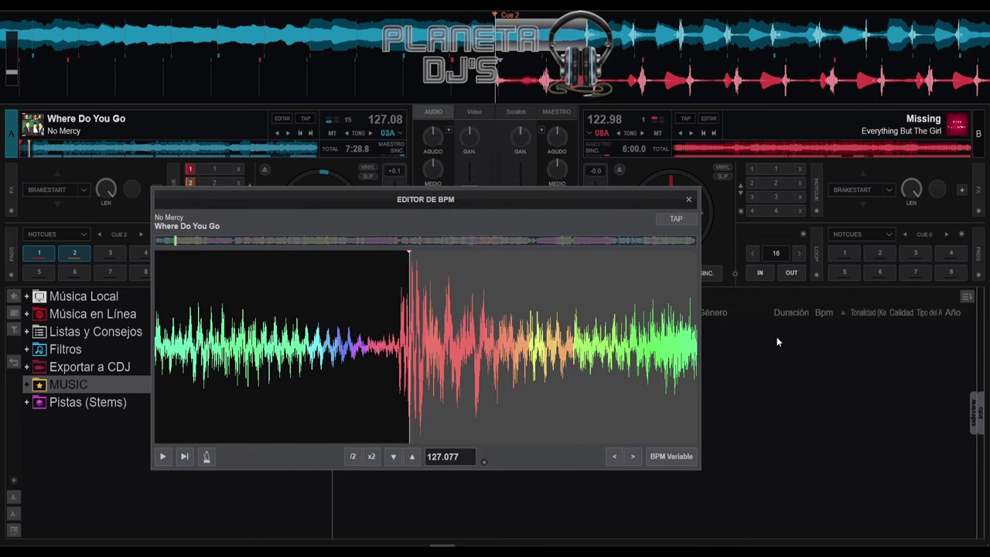
drag(699, 326, 866, 325)
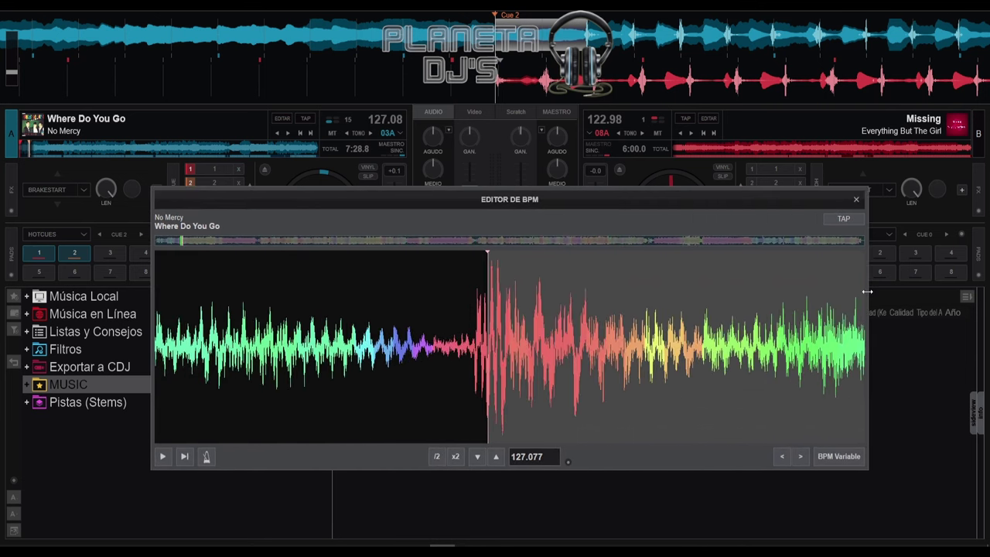
drag(499, 190, 504, 113)
- Align the beat-grid start marker with the onset of the first kick, review the grid over the whole track and close the BPM editor
scroll(504, 346, down, 6)
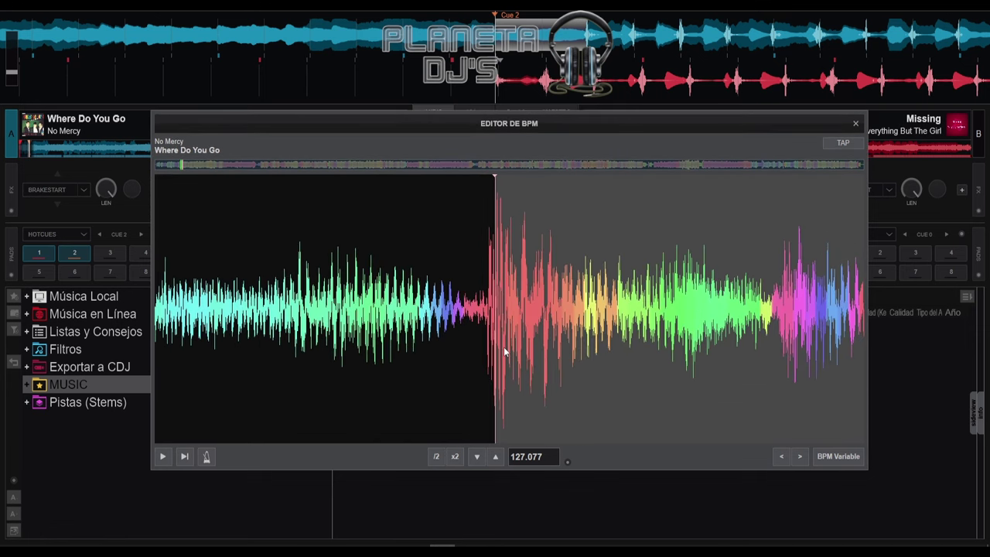
scroll(503, 344, up, 4)
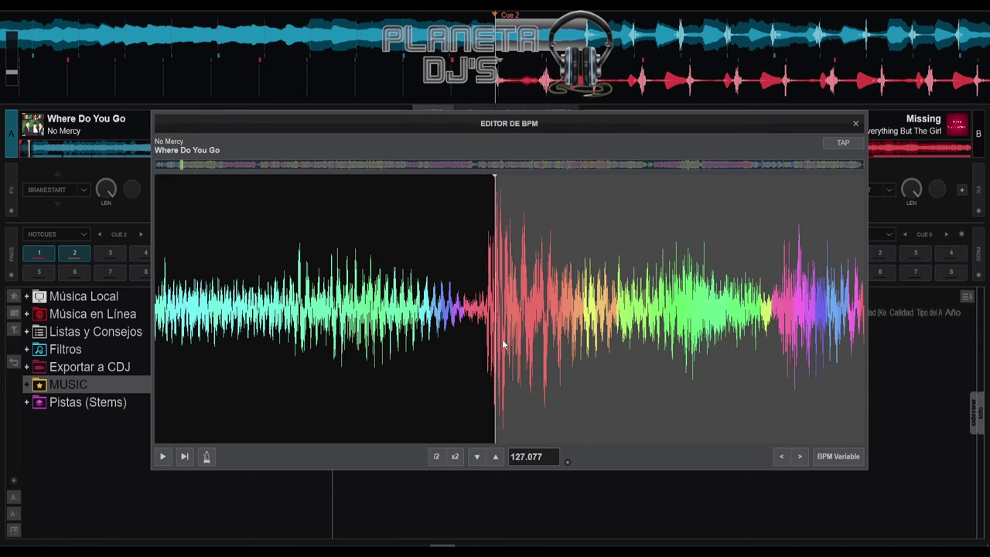
drag(492, 349, 467, 345)
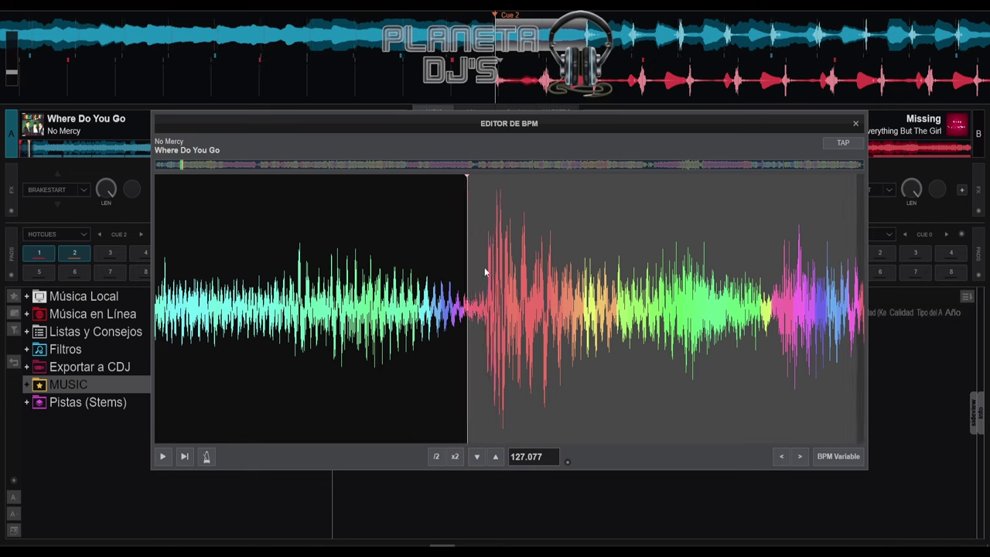
drag(468, 279, 487, 283)
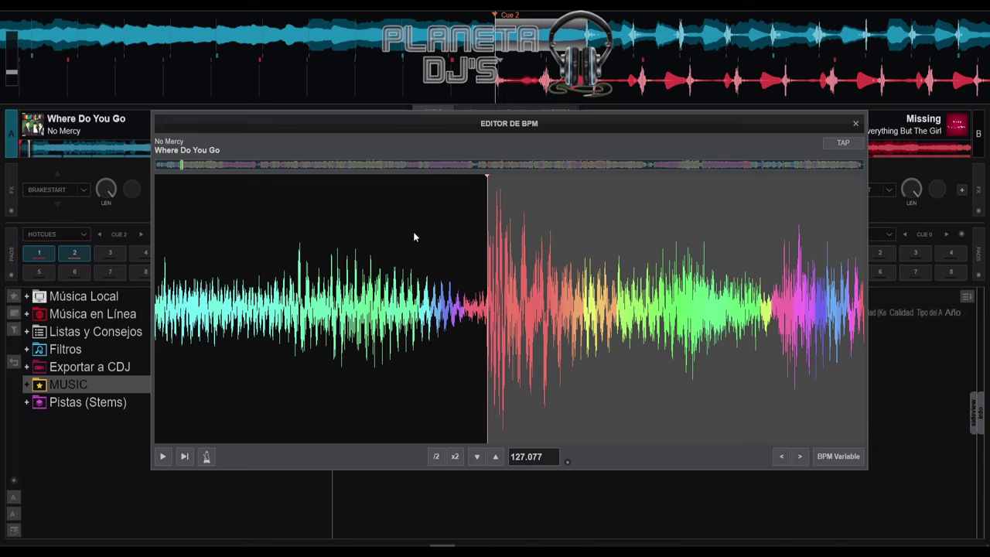
click(369, 162)
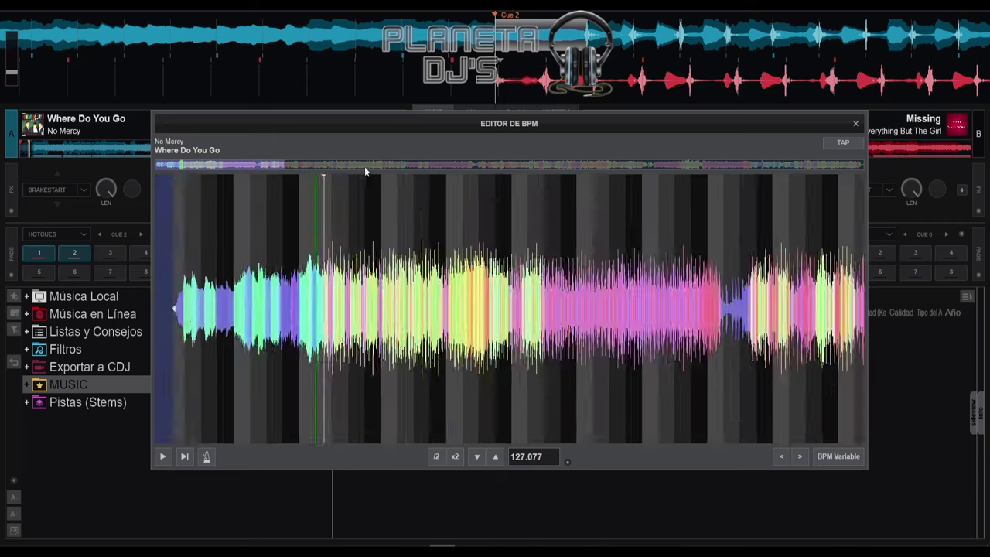
scroll(593, 316, down, 10)
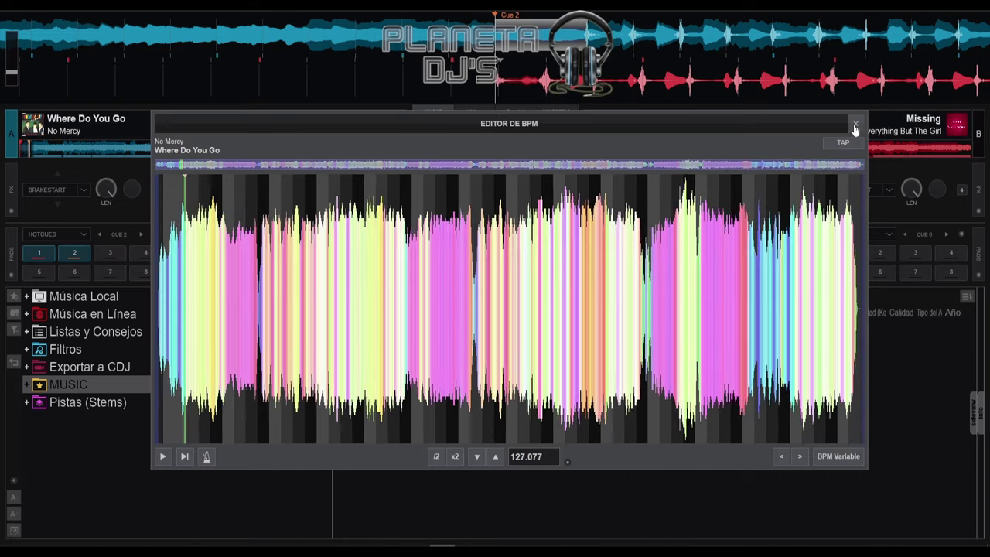
click(855, 126)
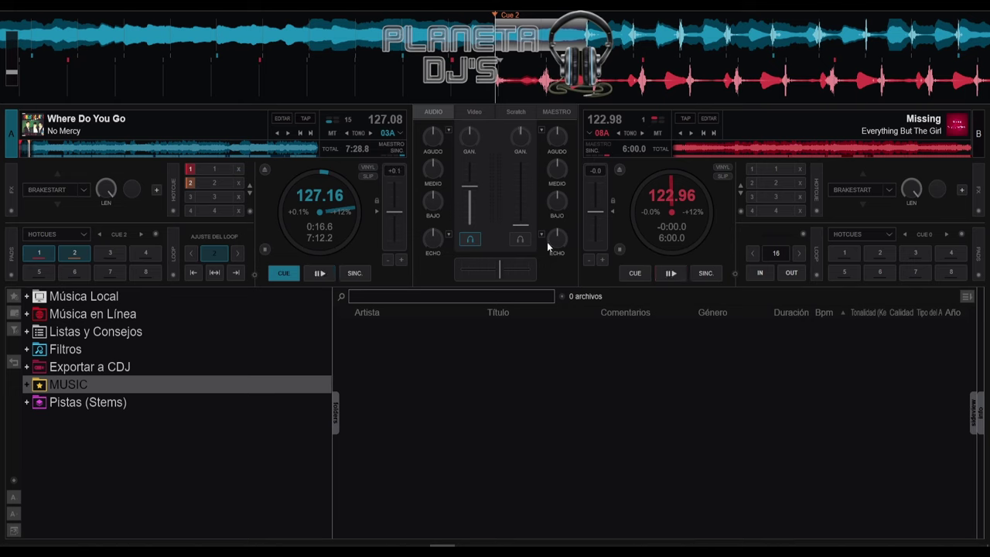
- Set hot cue 2 again at 0:16.5 on deck A's track, play from it and stop back at the cue
mouse_move(437, 168)
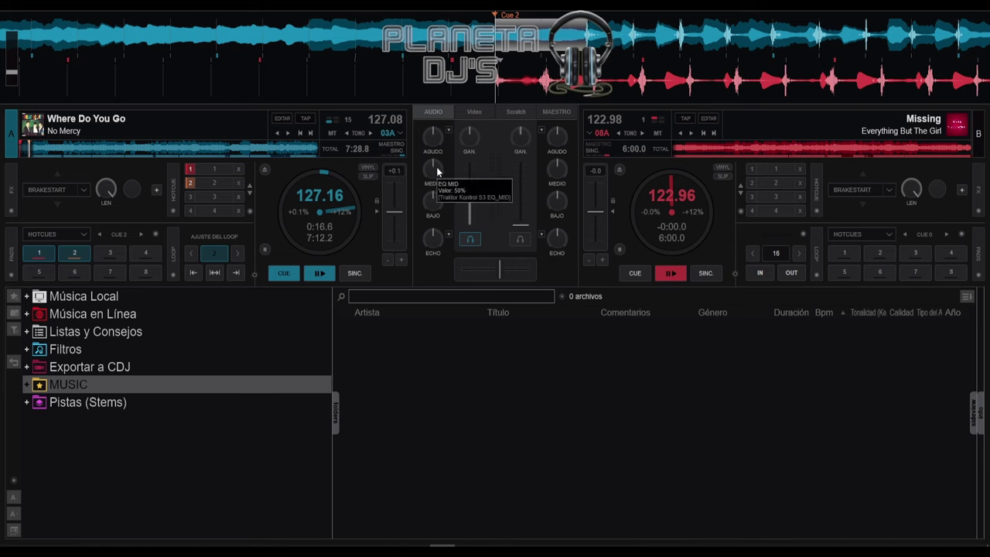
key(shift)
key(shift+2)
key(2)
key(space)
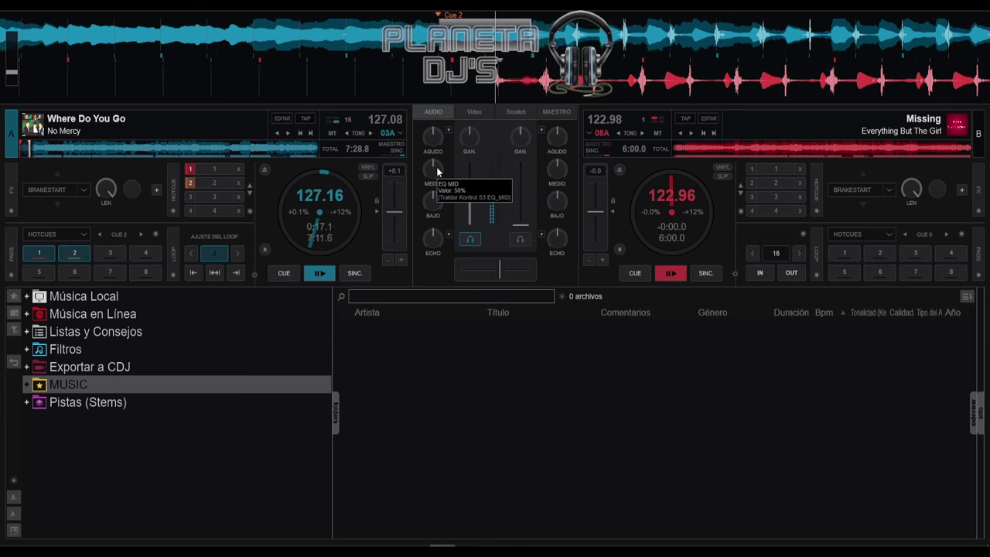
key(2)
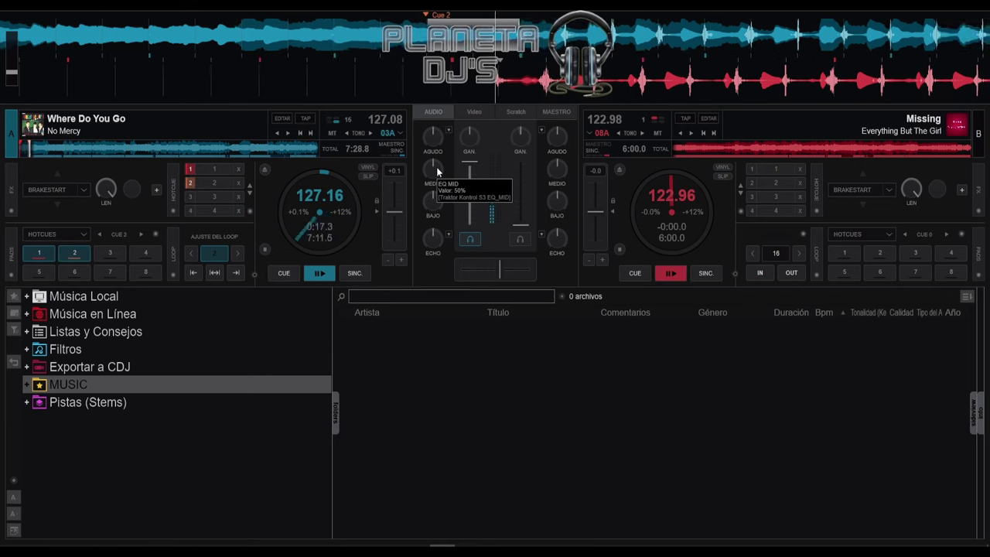
key(c)
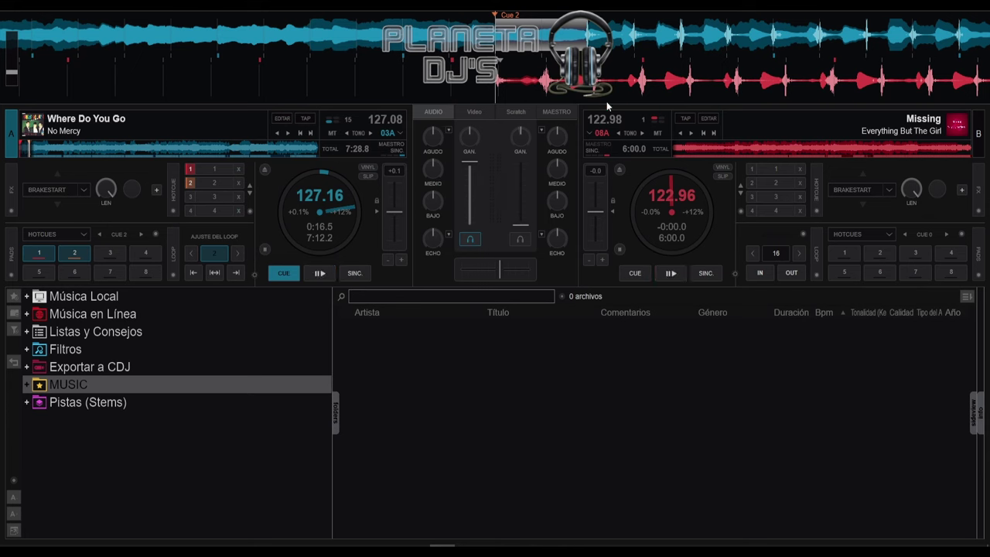
- Shift the whole two-beat loop at cue 2 on deck A slightly later, and move it back earlier in small steps
scroll(599, 51, up, 5)
drag(762, 35, 635, 32)
mouse_move(808, 27)
mouse_down()
mouse_move(727, 40)
mouse_move(714, 27)
mouse_move(584, 44)
mouse_move(362, 43)
mouse_move(402, 41)
mouse_move(403, 52)
mouse_move(392, 51)
mouse_up()
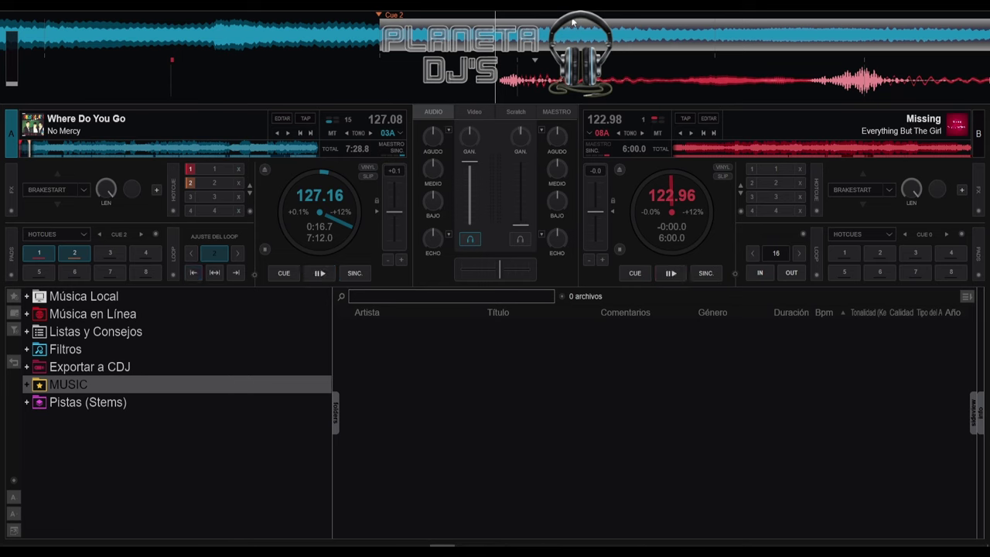
scroll(328, 226, down, 3)
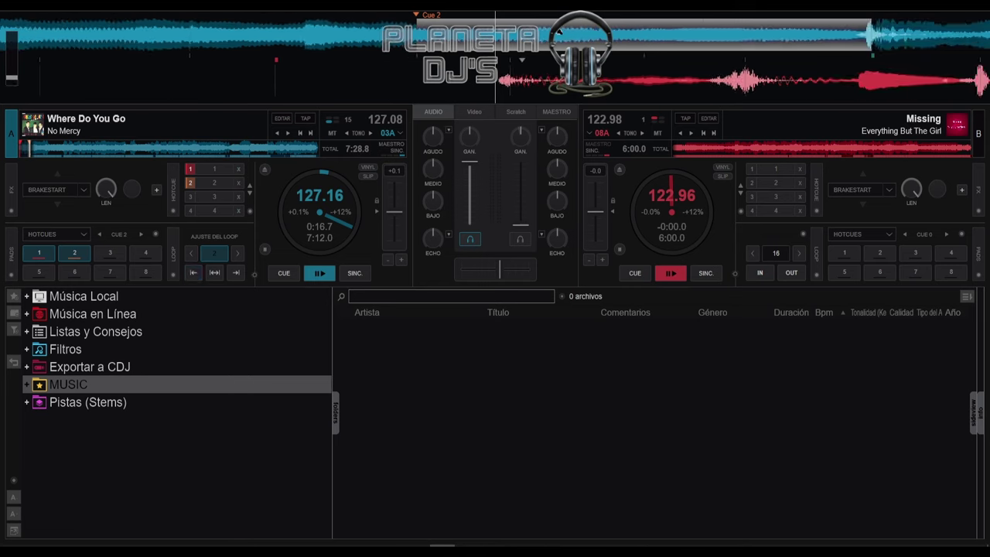
click(211, 273)
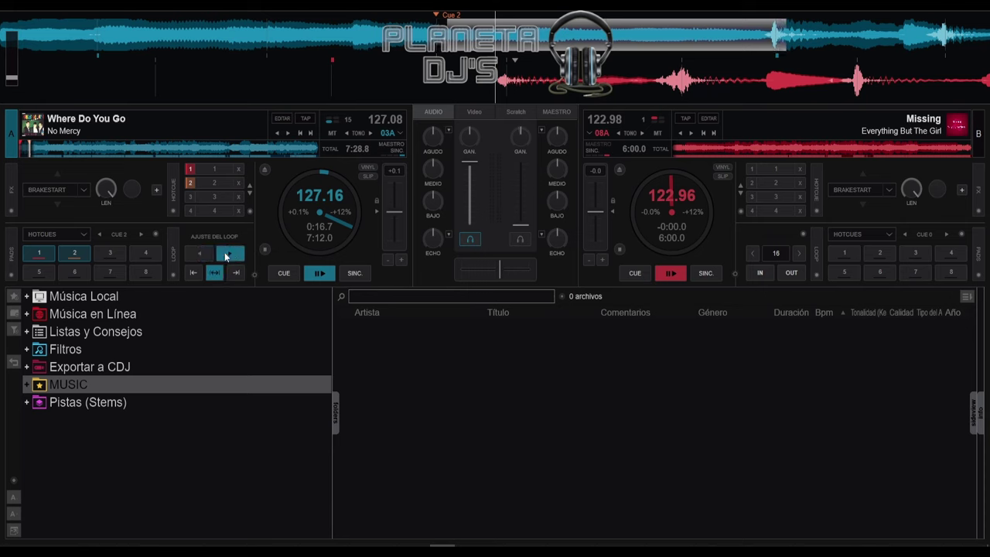
click(205, 258)
click(205, 257)
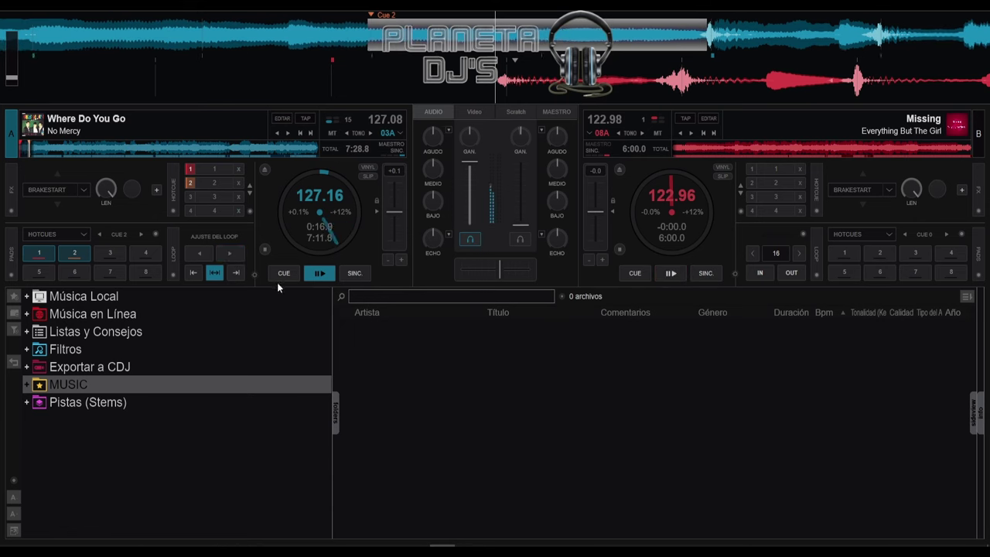
- Release the shifted loop, return to cue 2 and set a two-beat loop starting exactly at that cue
click(218, 274)
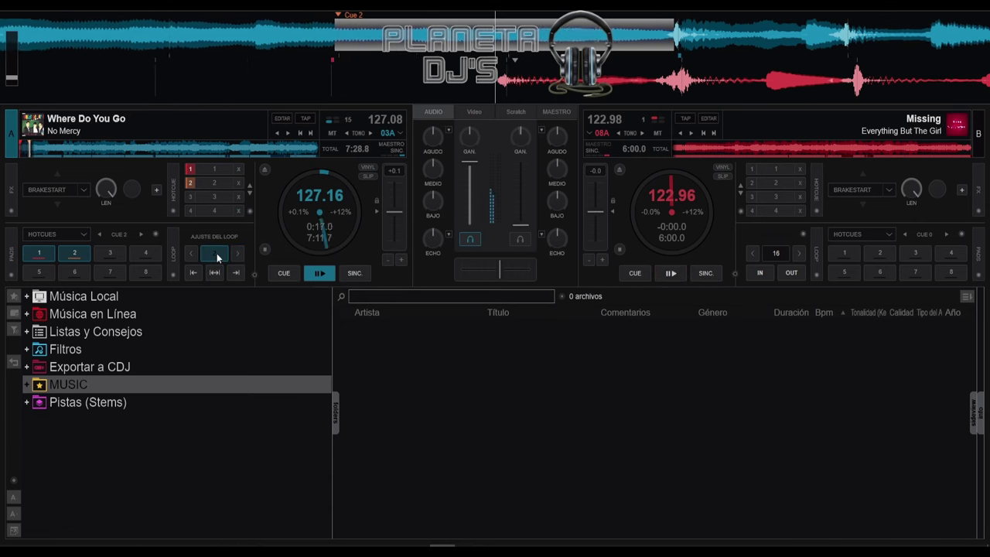
click(216, 256)
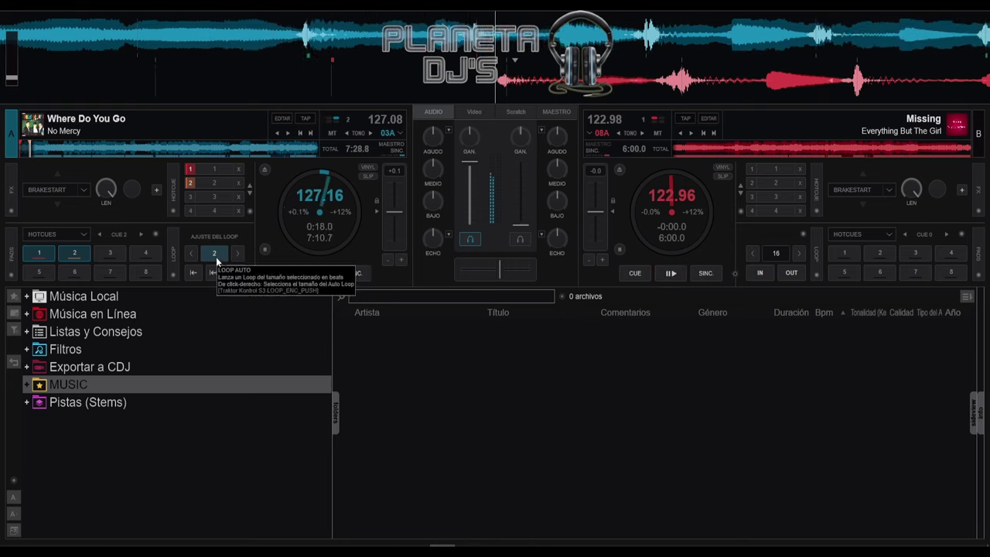
click(288, 276)
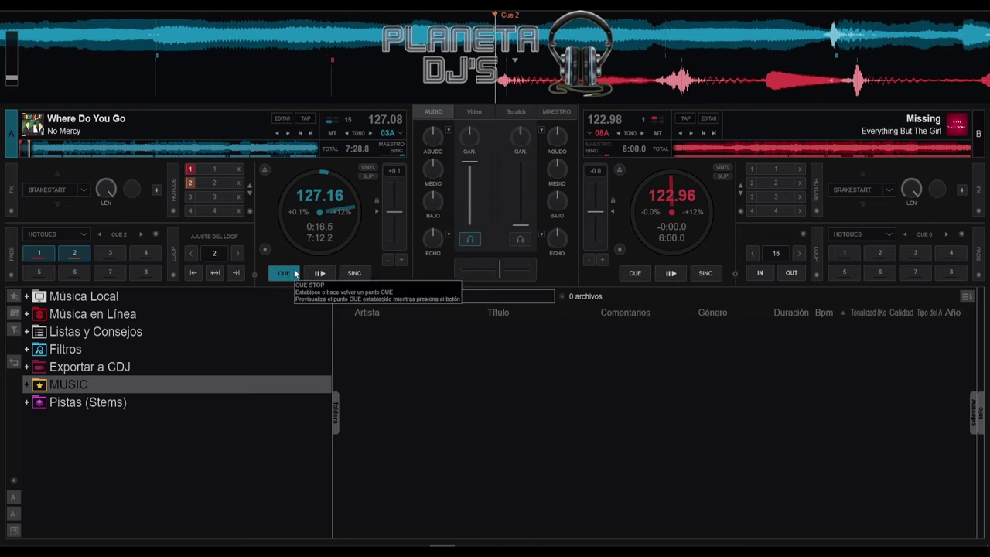
click(320, 275)
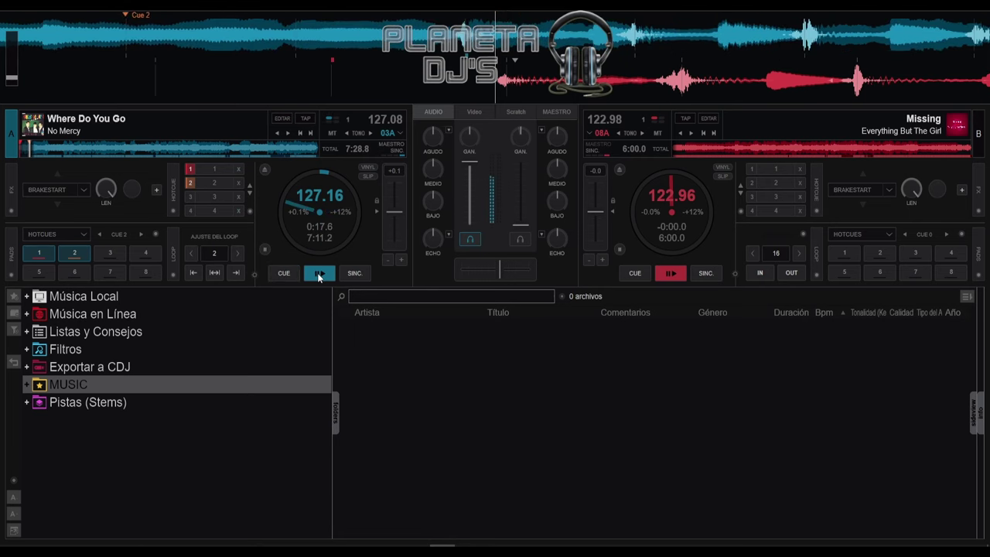
click(284, 275)
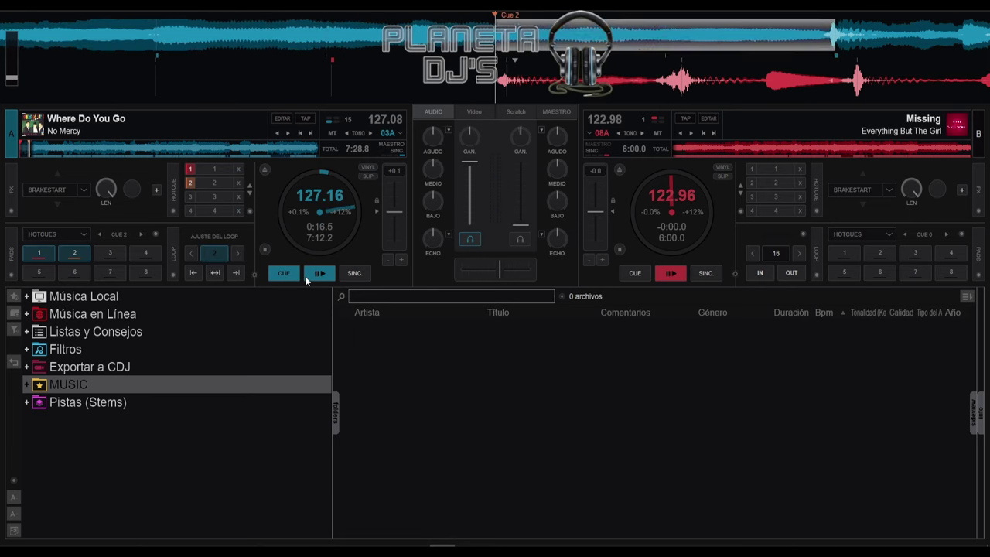
- Nudge deck A's whole loop slightly earlier and fine-tune its end point later and earlier
click(214, 270)
click(194, 253)
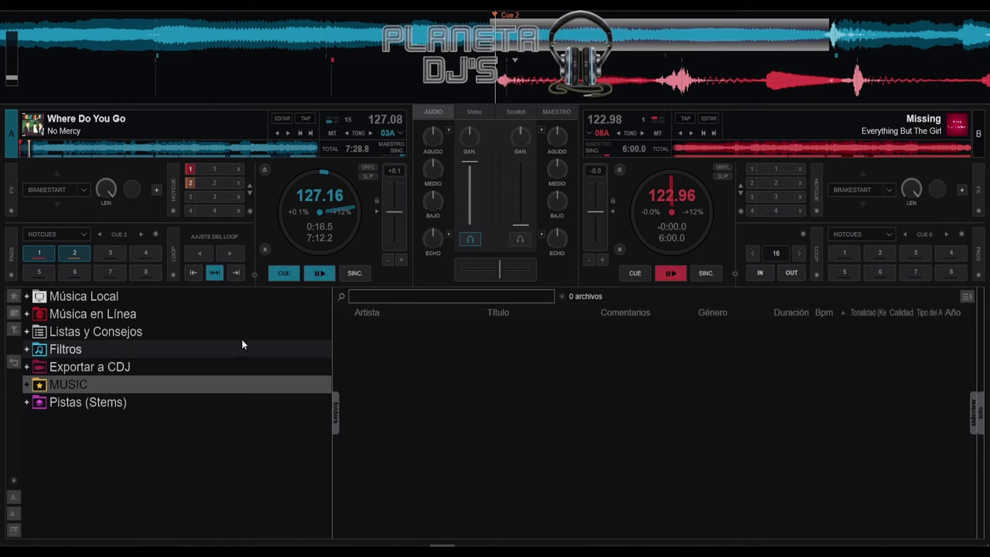
click(235, 278)
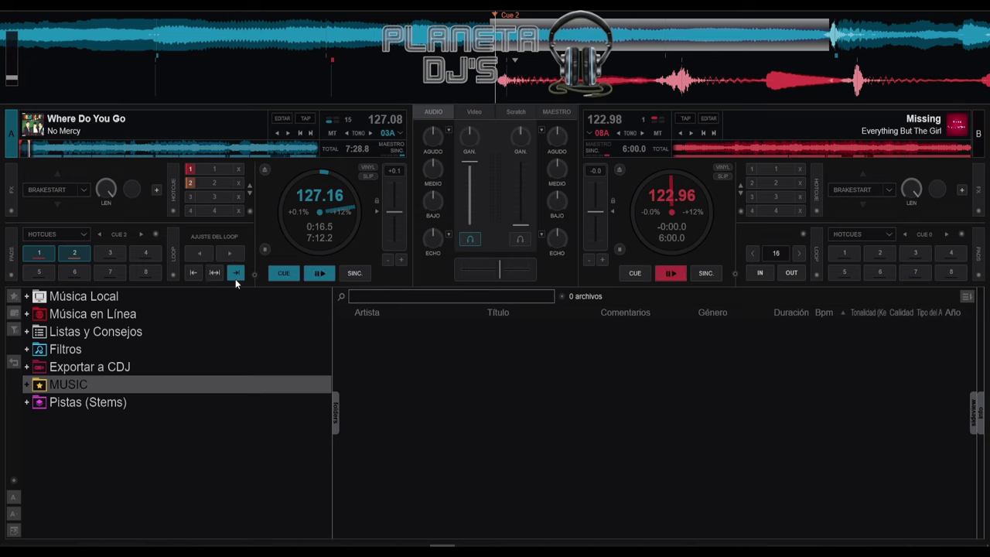
click(234, 259)
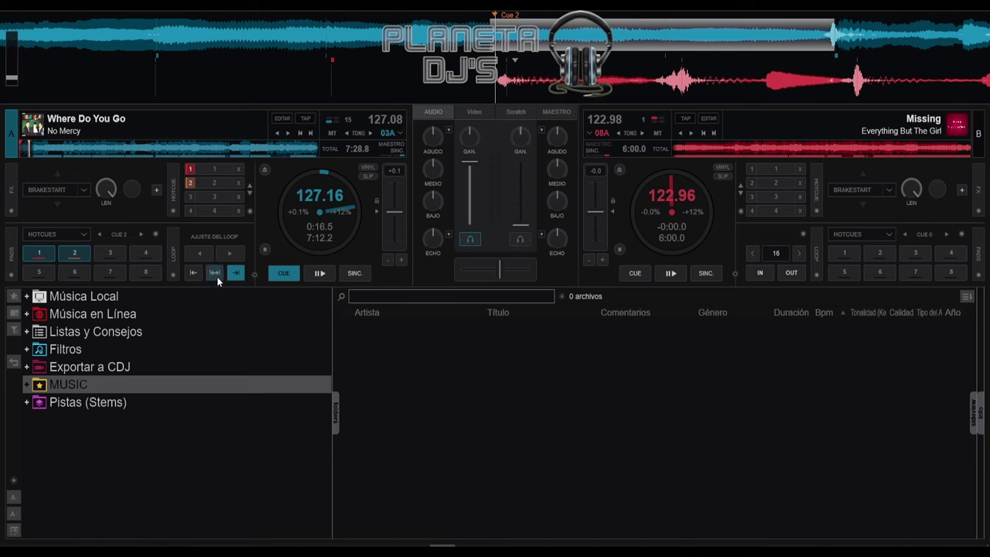
click(229, 257)
click(205, 257)
click(205, 256)
- Fine-tune the loop's start point earlier and later, and return the adjustment to moving the whole loop
click(194, 274)
click(201, 256)
click(229, 254)
click(214, 272)
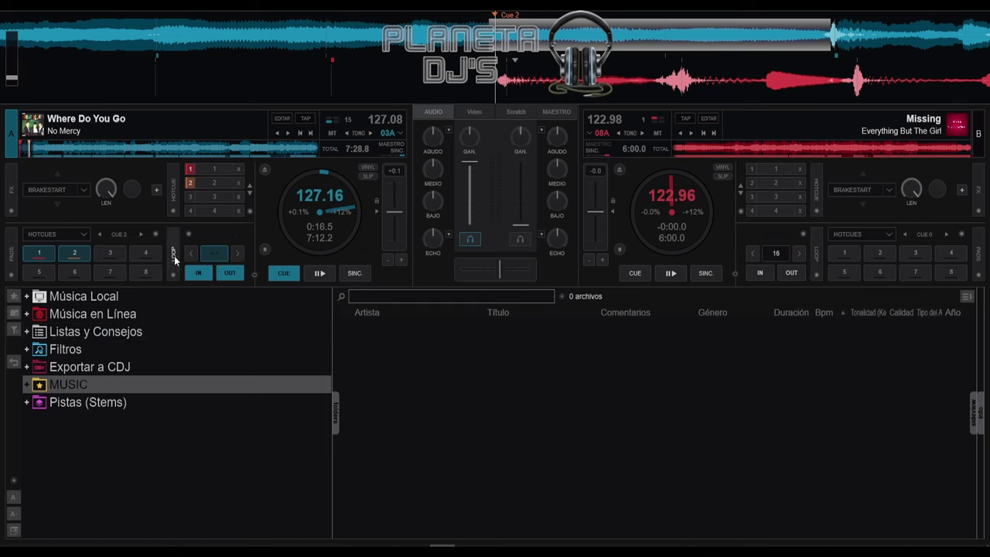
- Switch deck A's loop section back to its loop in and out controls and review the loop options
click(174, 256)
click(188, 235)
mouse_move(219, 254)
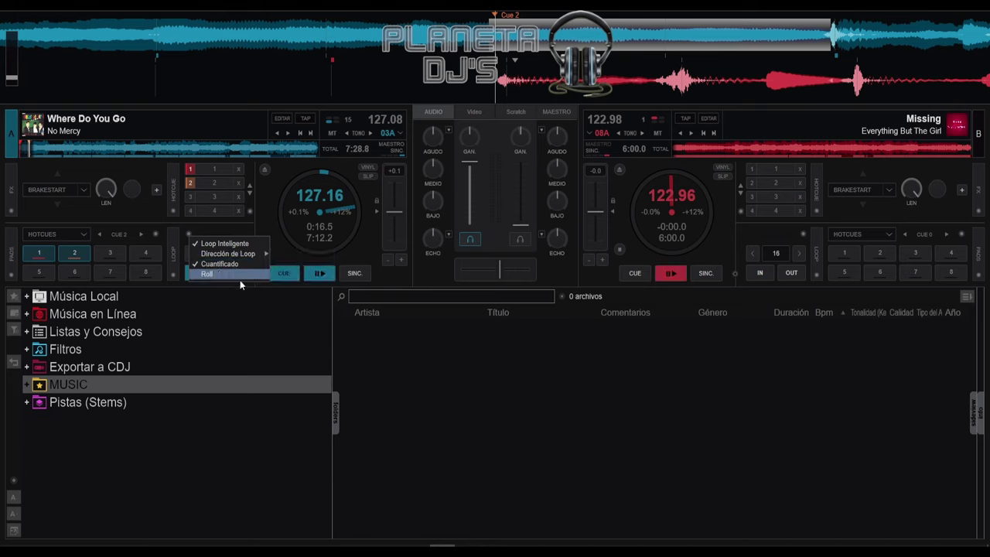
click(185, 331)
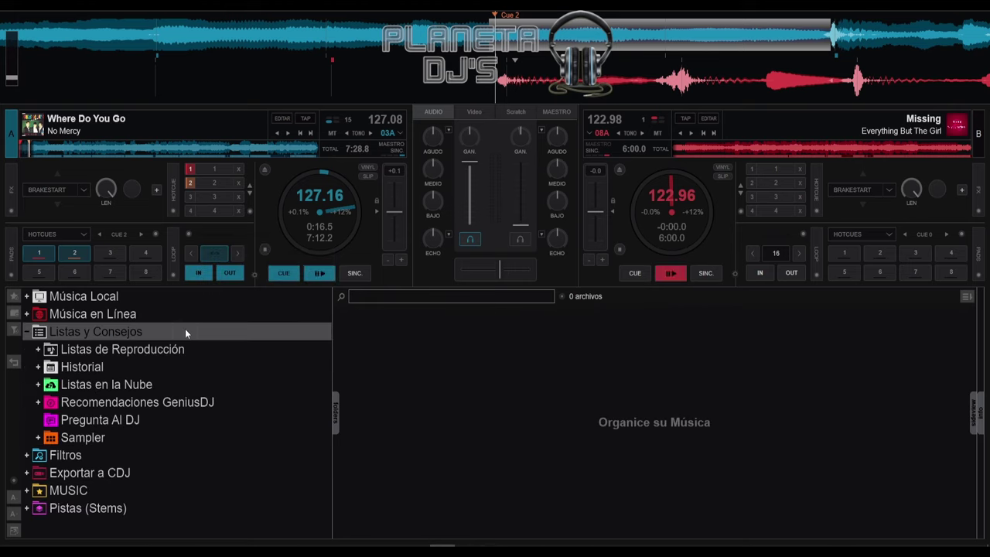
click(27, 332)
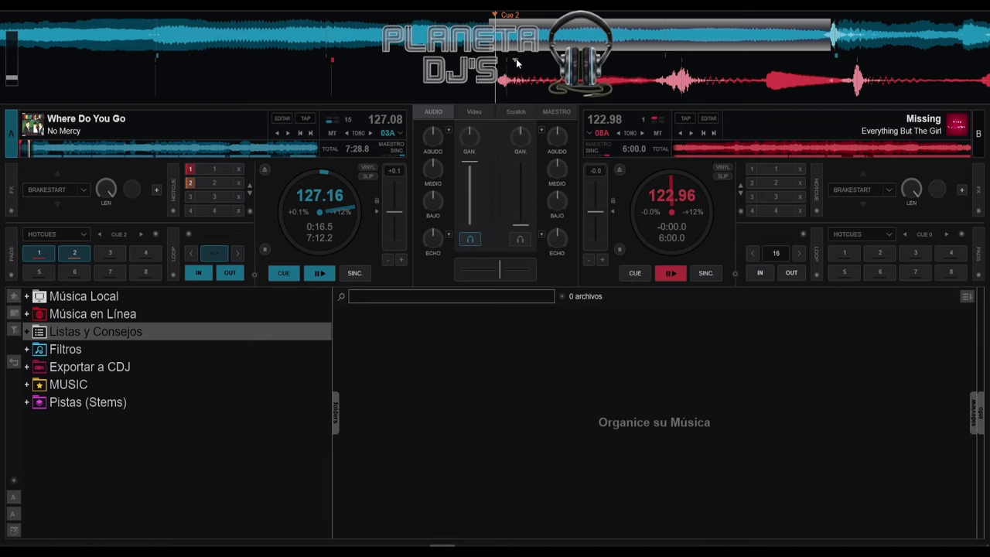
- Play the loop at cue 2 on deck A, stop back at the cue and release the loop
key(space)
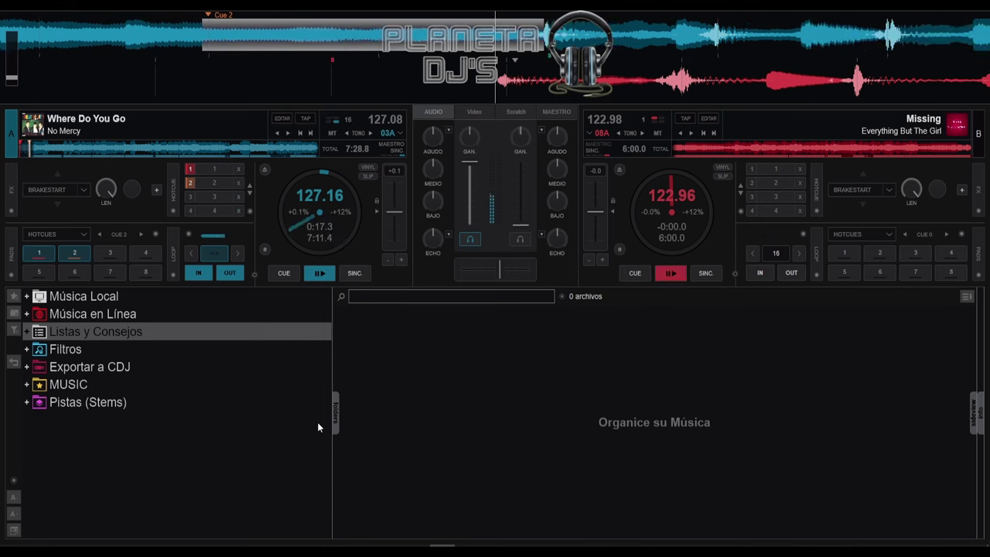
key(space)
key(l)
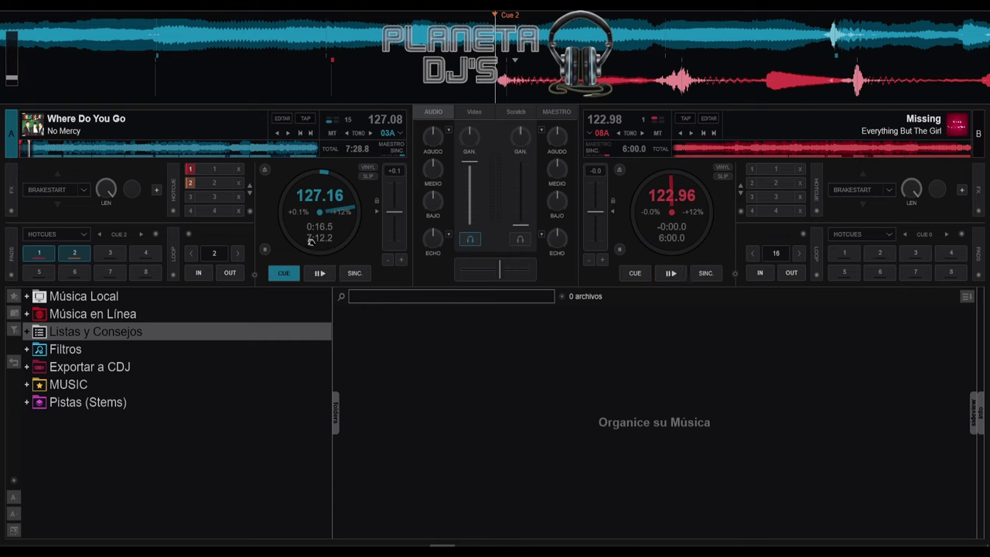
- Check the middle of deck A's track around 3:19 and 3:01, and jump back to hot cues 2 and 1
click(151, 148)
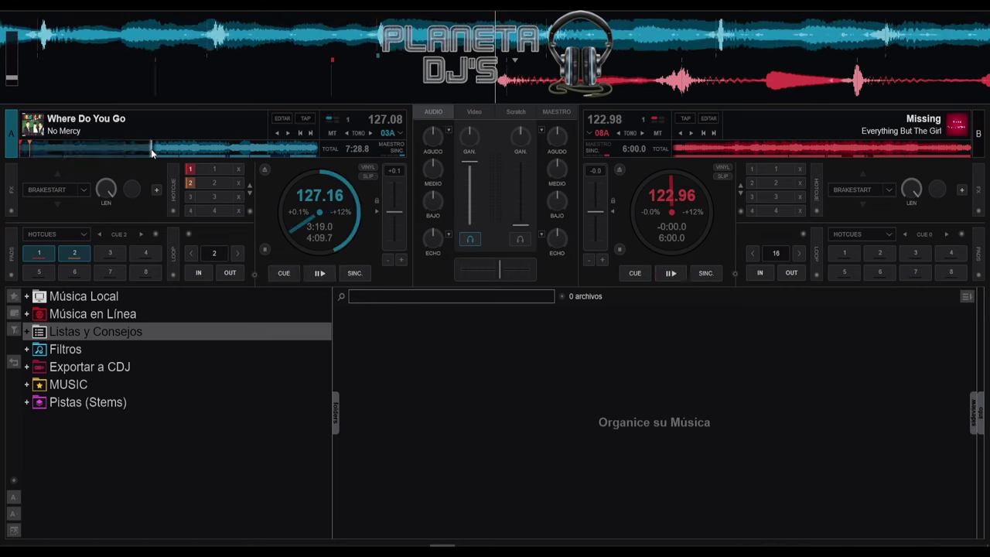
click(141, 149)
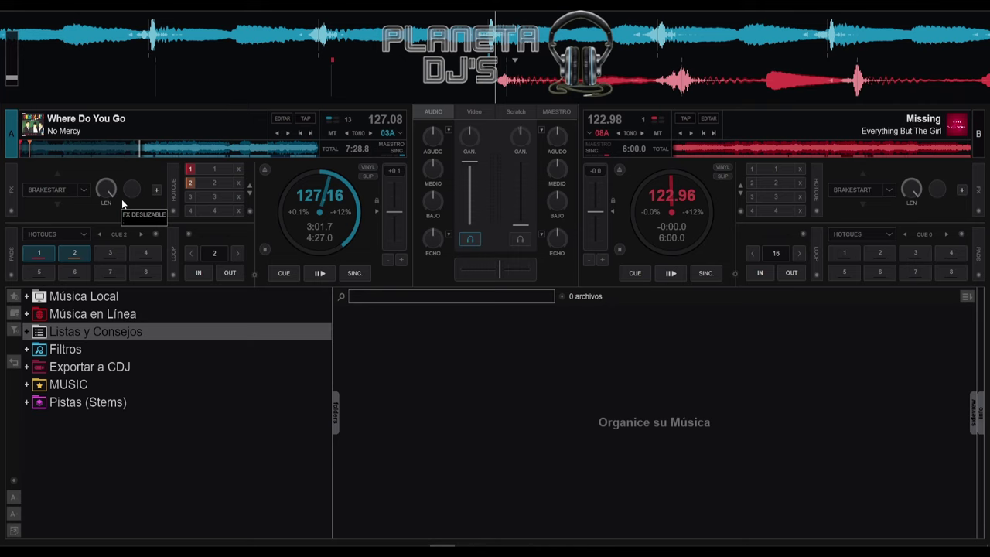
key(2)
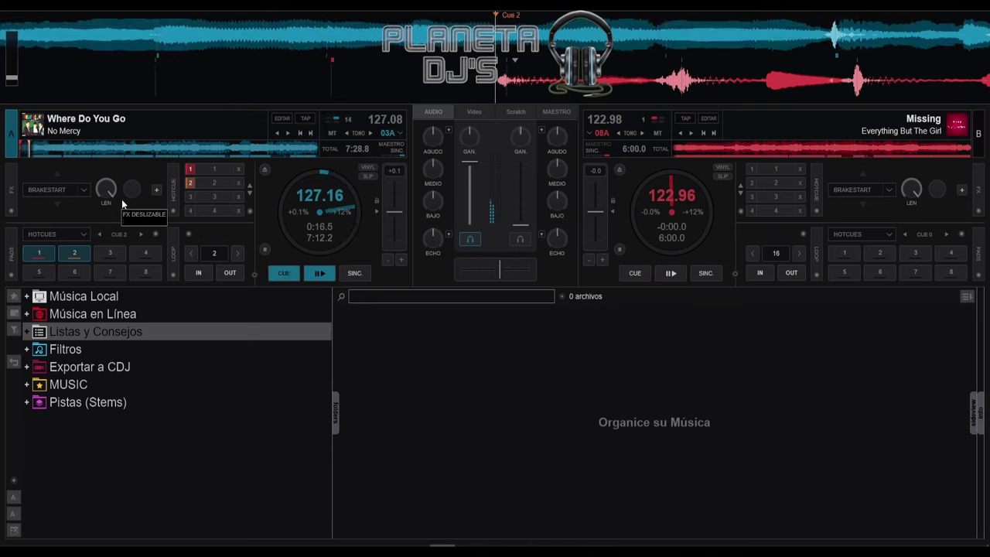
key(1)
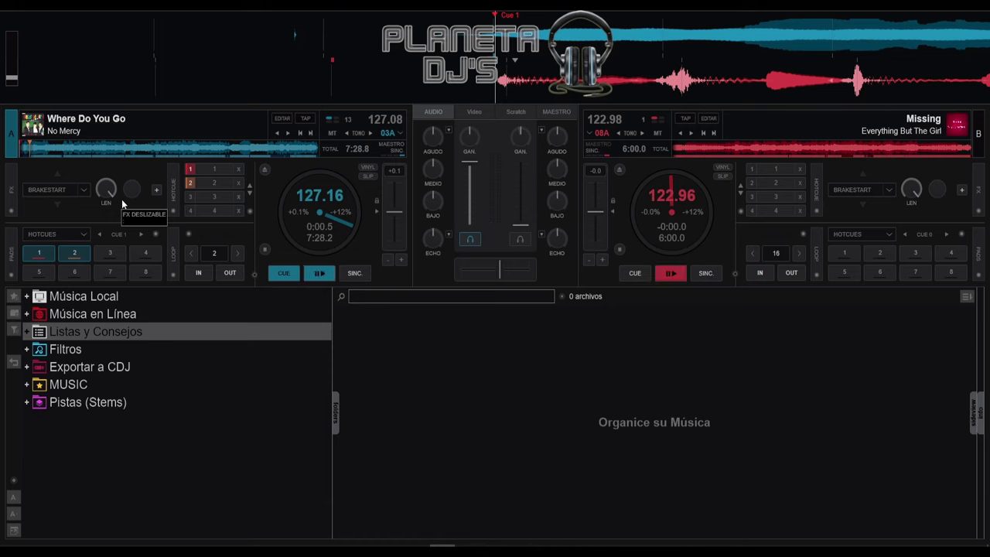
- Play deck A's track from about 3:17.7 and set hot cue 3 at 3:20.6
drag(130, 146, 151, 154)
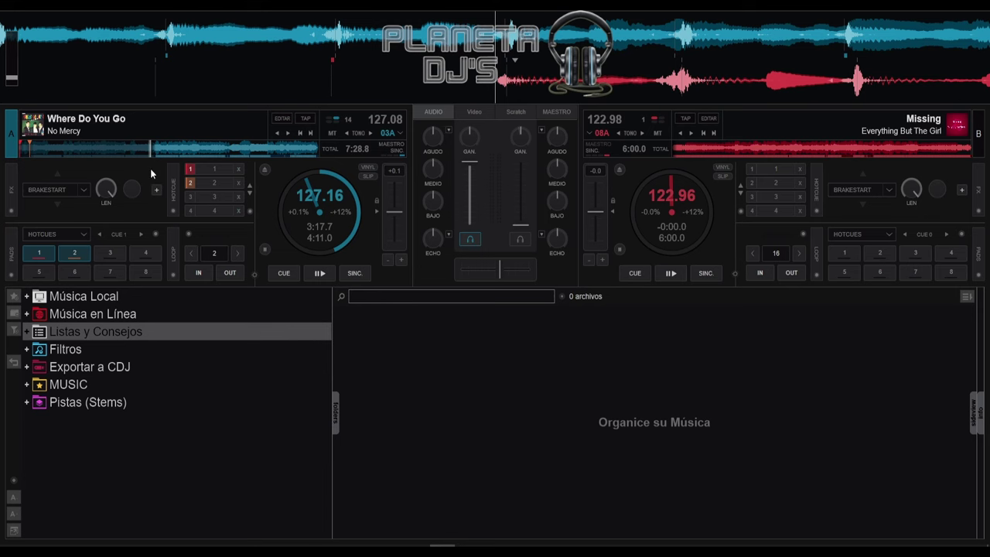
key(space)
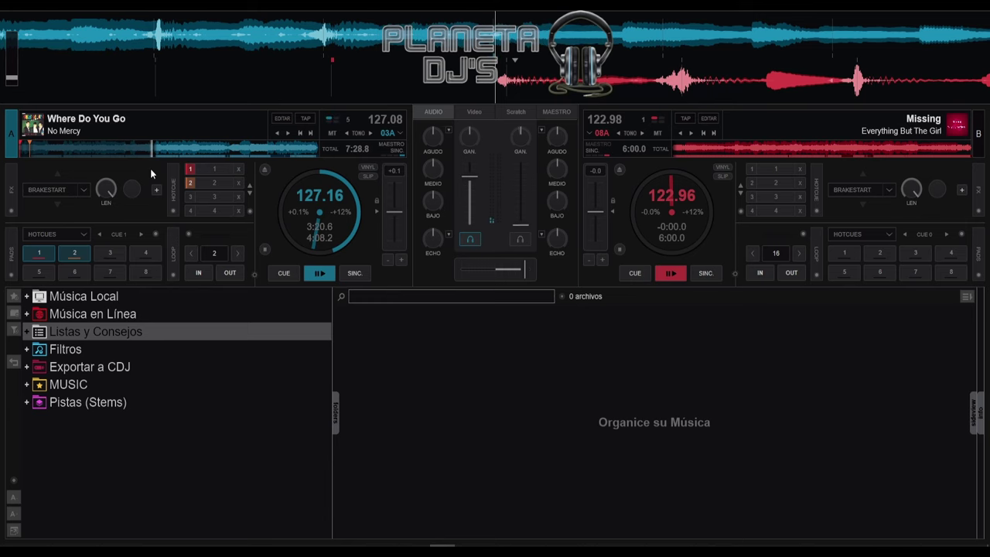
key(3)
- Jump back and forth between hot cues 2 and 3 on deck A to test them
key(2)
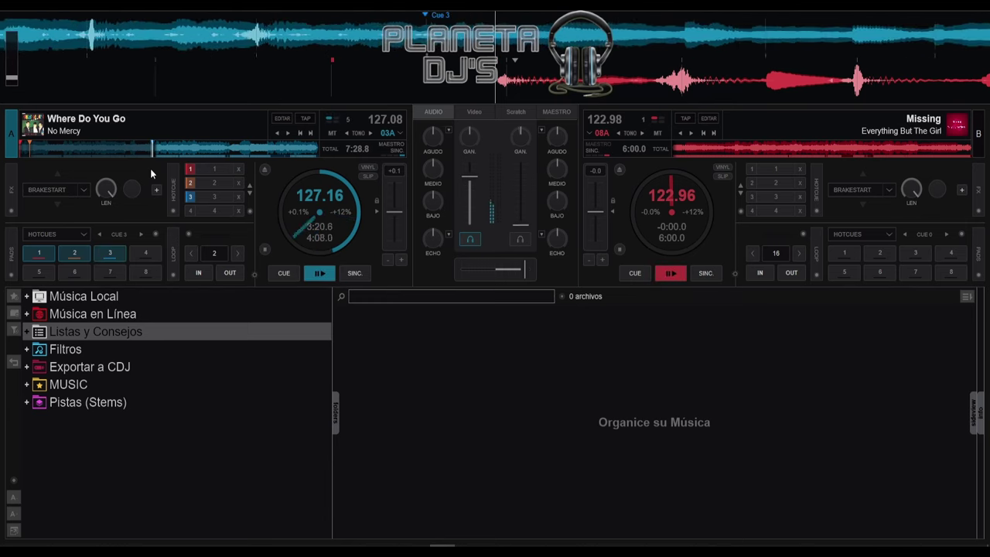
key(3)
key(2)
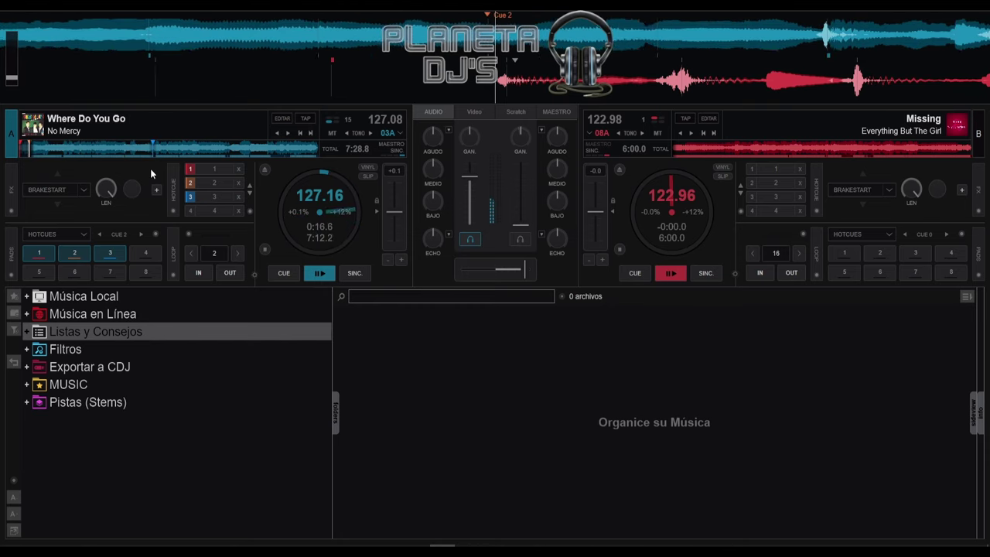
key(3)
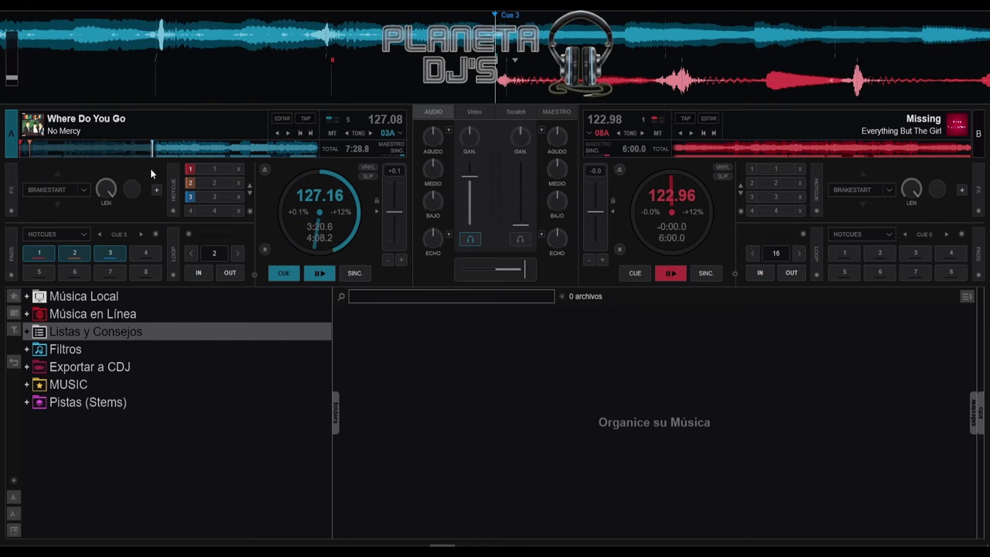
- Play a two-beat loop from hot cue 3 on deck A, stop at the cue and release the loop
key(l)
key(space)
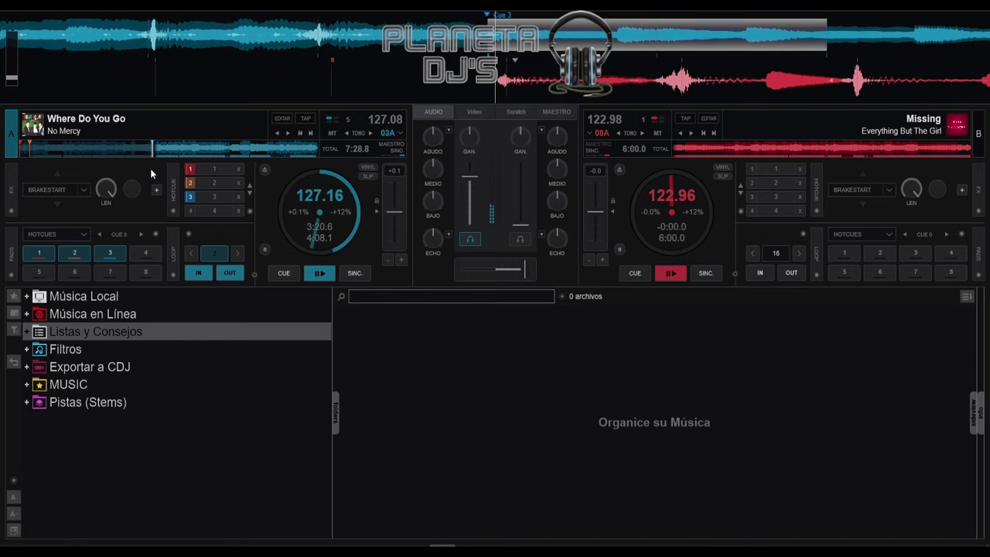
key(space)
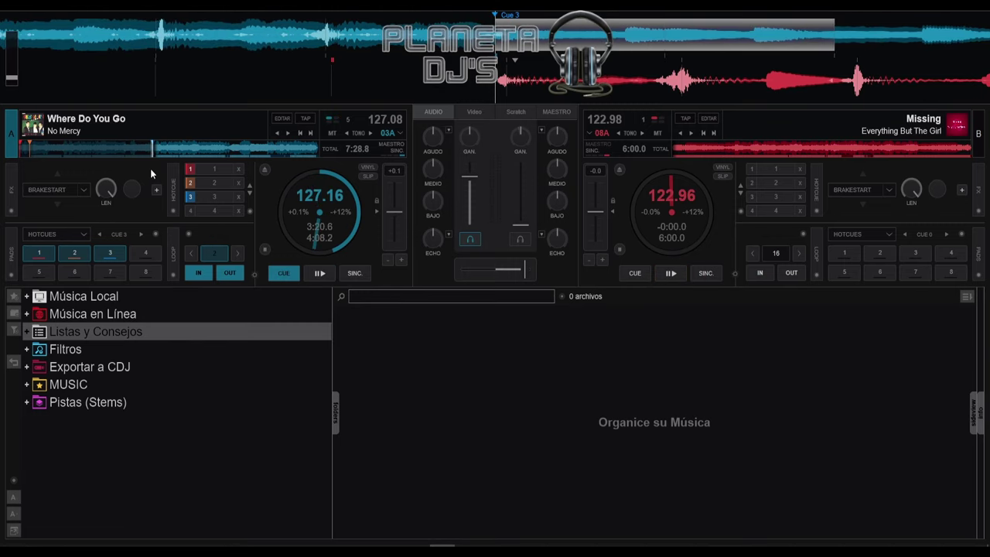
key(l)
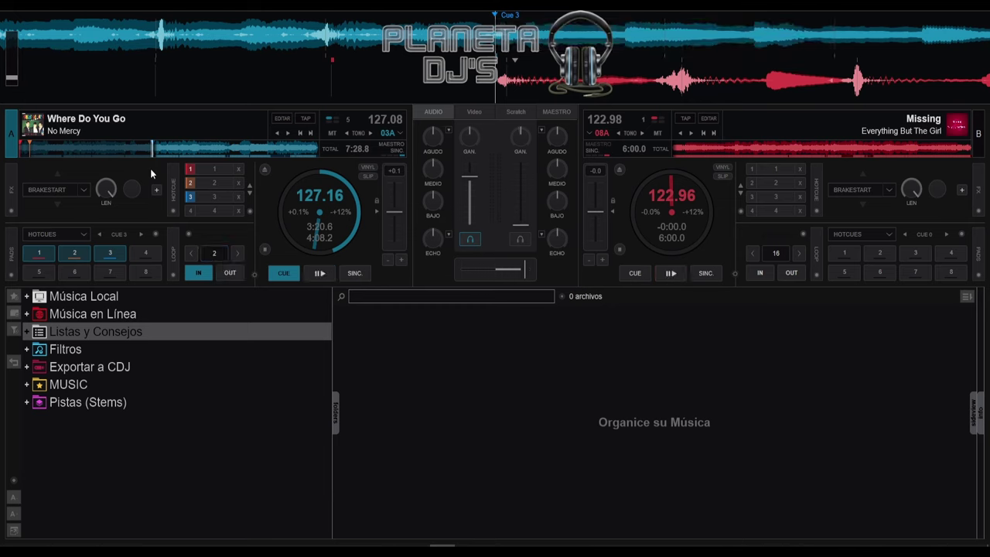
- Listen to deck A's track from about 5:05, jumping back to hot cue 3 once, and stop at the break near 5:08.2
click(224, 147)
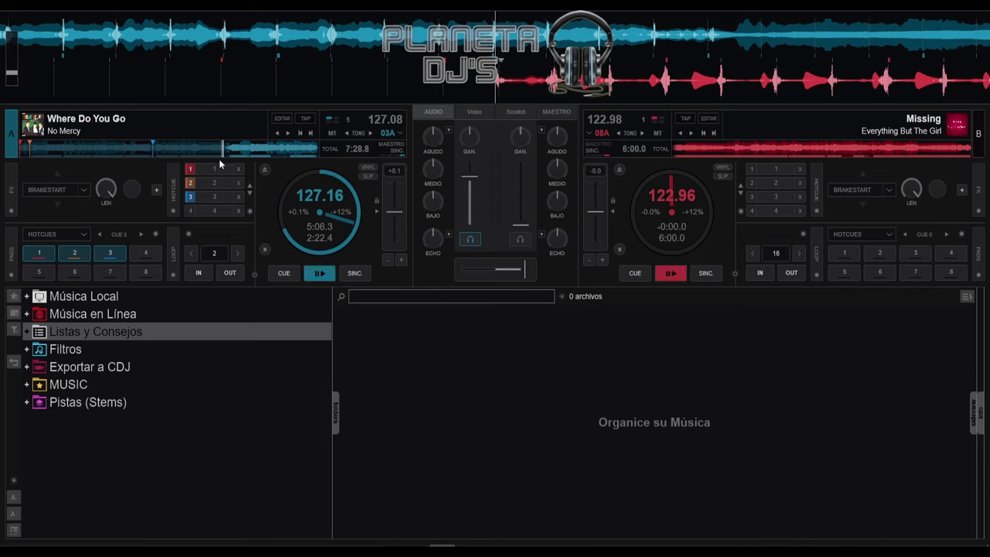
key(space)
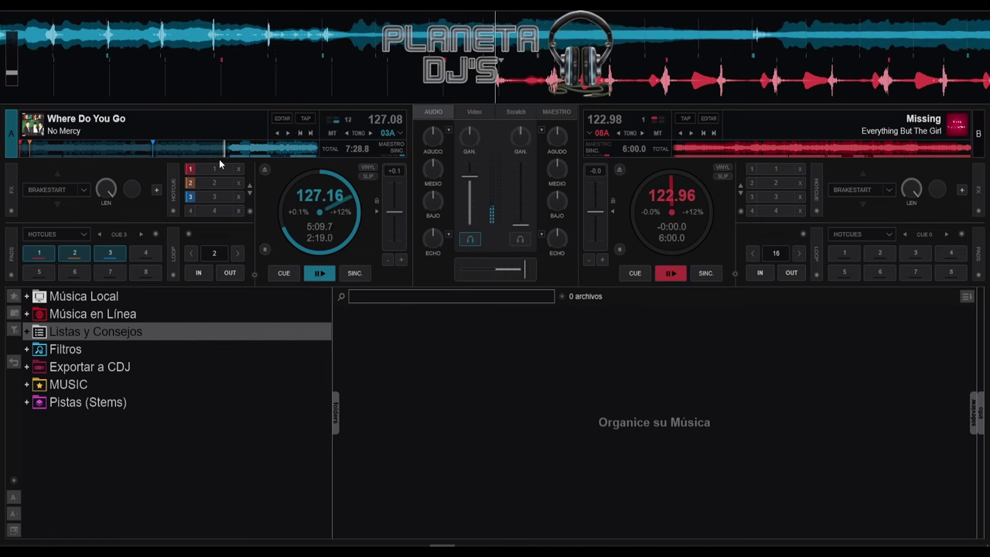
key(c)
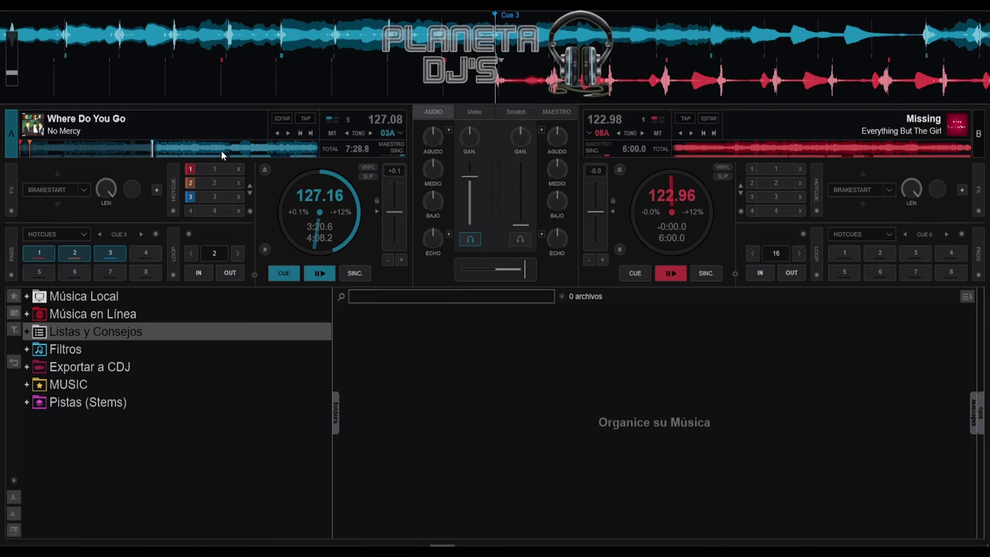
click(222, 150)
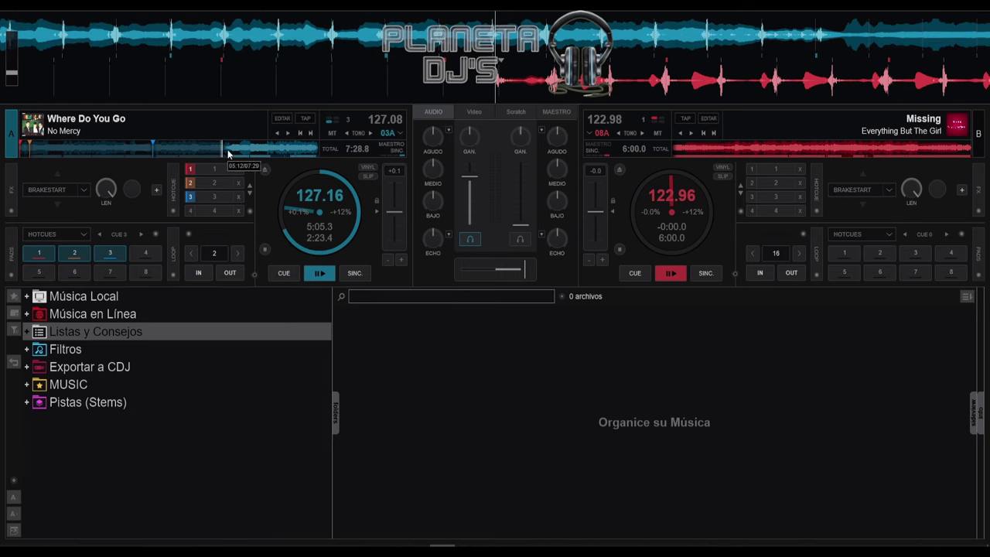
key(space)
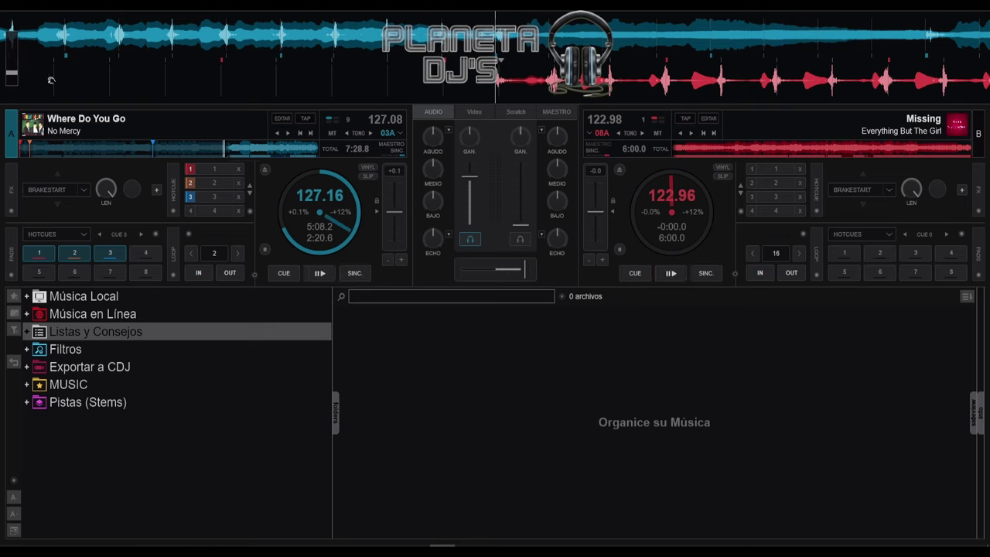
drag(12, 75, 3, 225)
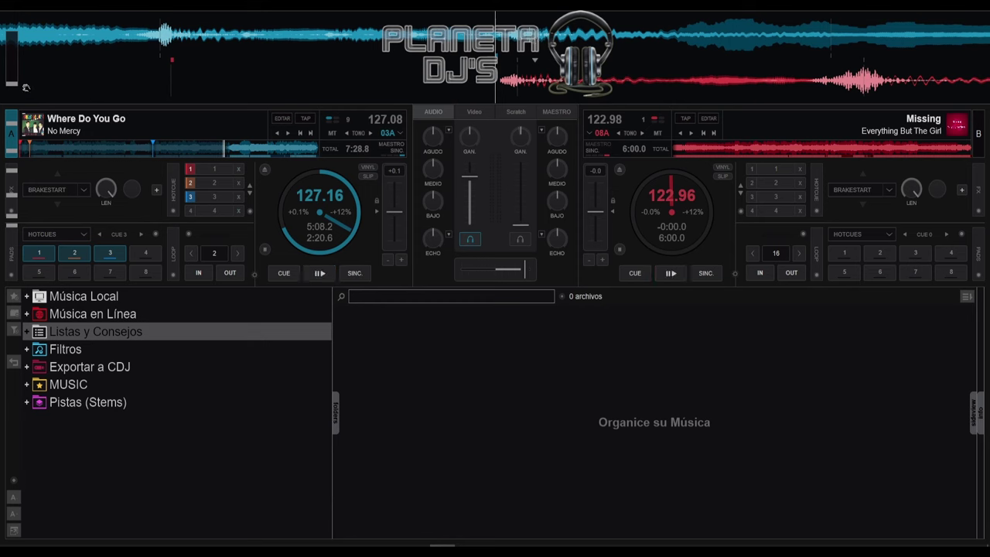
mouse_move(13, 82)
mouse_down()
mouse_move(12, 65)
mouse_move(12, 76)
mouse_up()
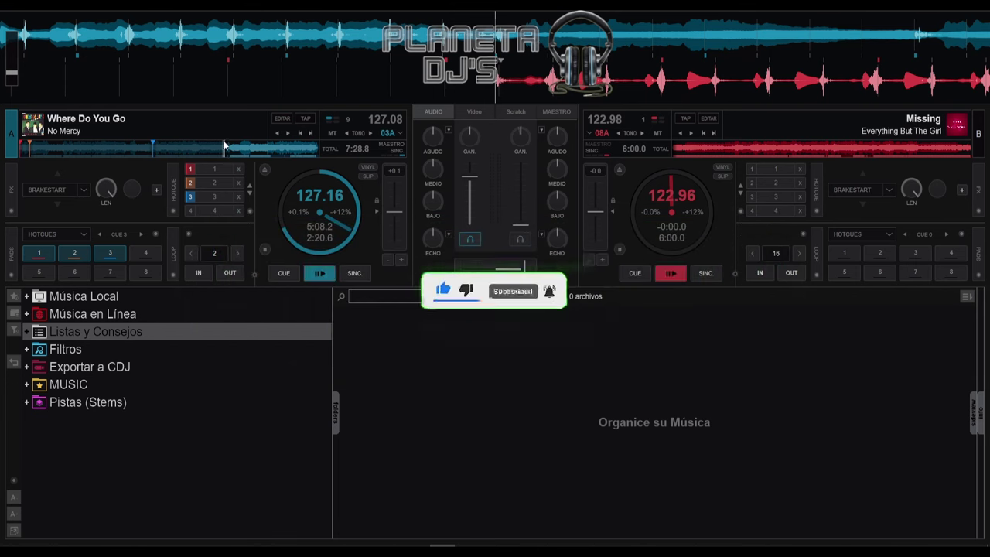
- Open the BPM editor for deck A's track from its points-of-interest editor and preview the beats leading into the late break
right_click(153, 148)
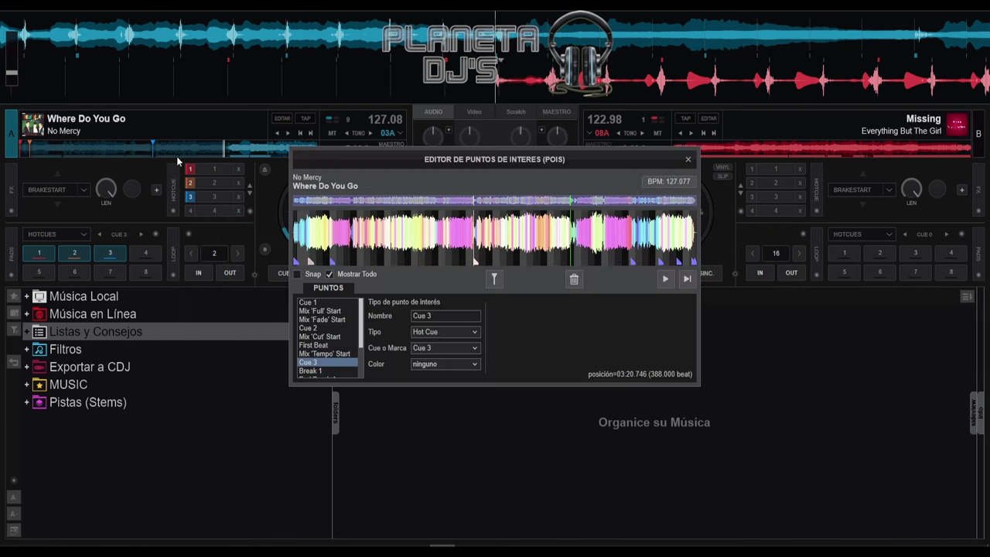
click(652, 183)
click(855, 124)
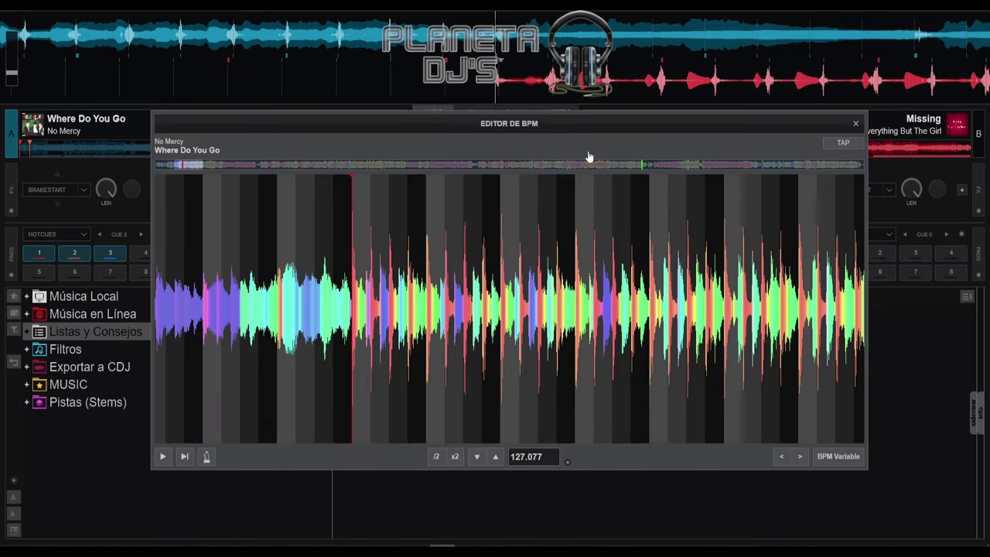
click(643, 165)
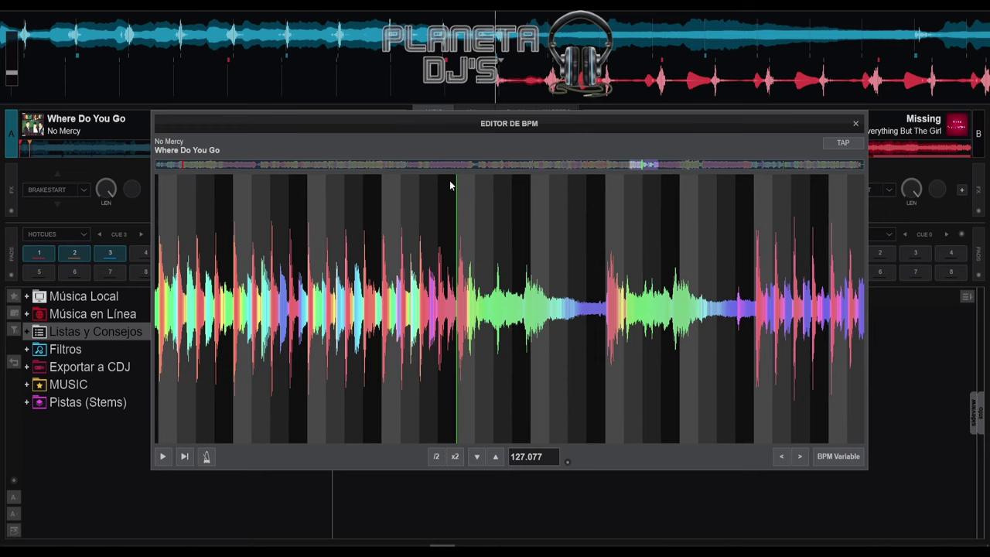
click(442, 297)
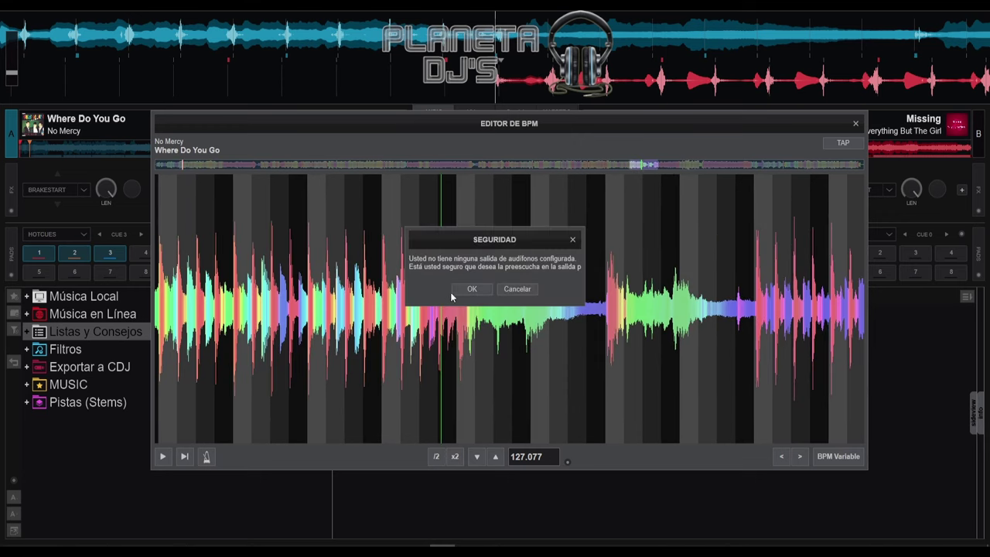
click(471, 289)
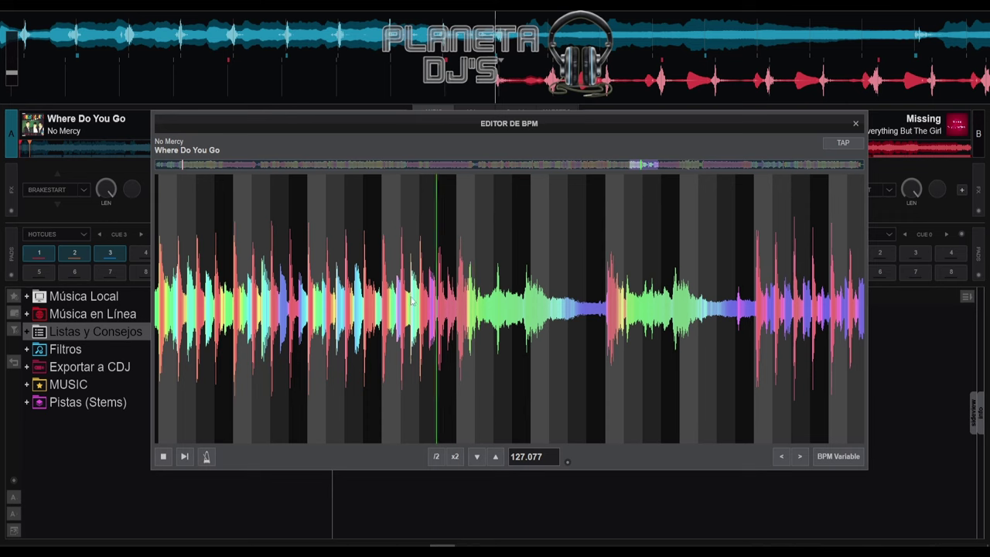
click(163, 456)
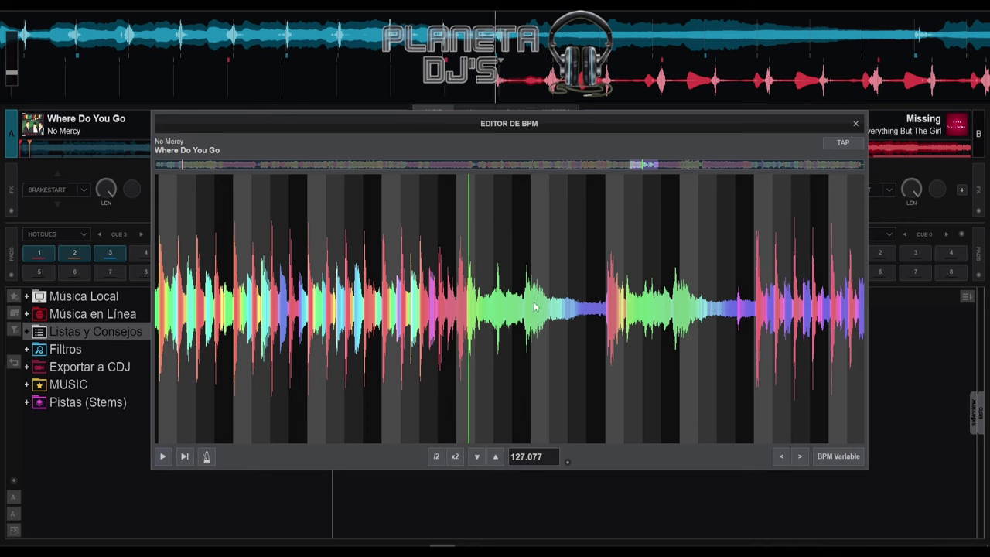
- Align the beat grid line with the first hit of the break, bringing the track's tempo to 127.073 BPM
scroll(464, 309, up, 5)
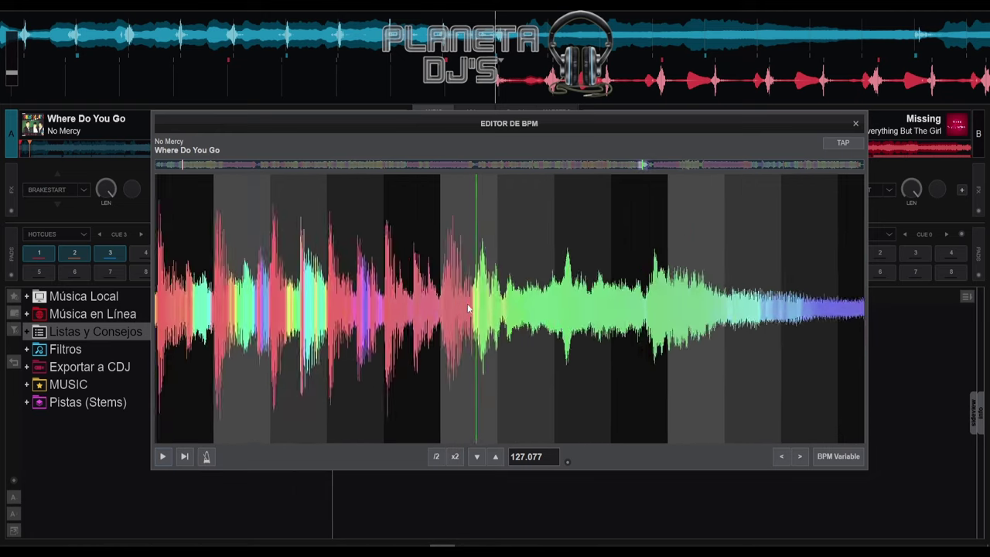
scroll(364, 332, up, 3)
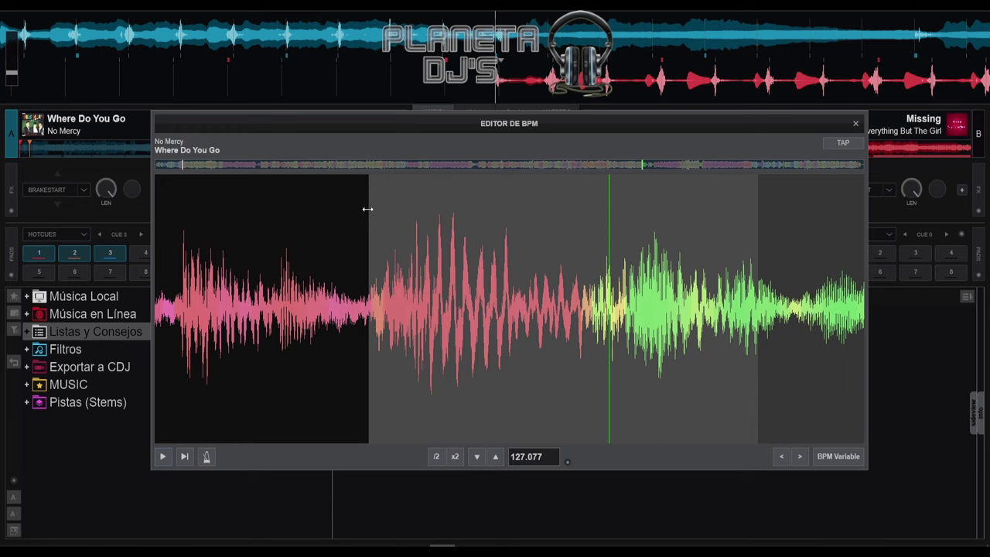
drag(367, 209, 376, 229)
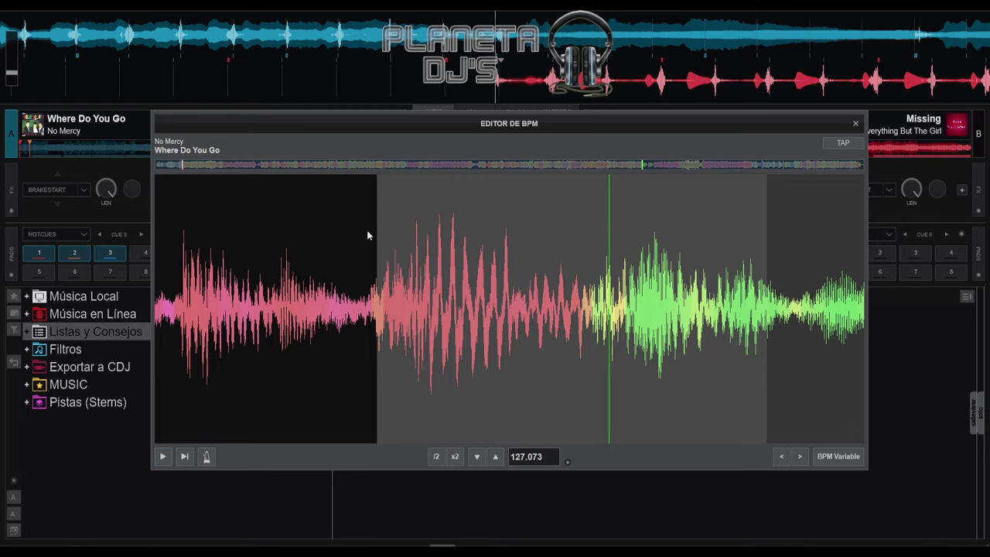
scroll(370, 234, down, 3)
scroll(372, 234, down, 2)
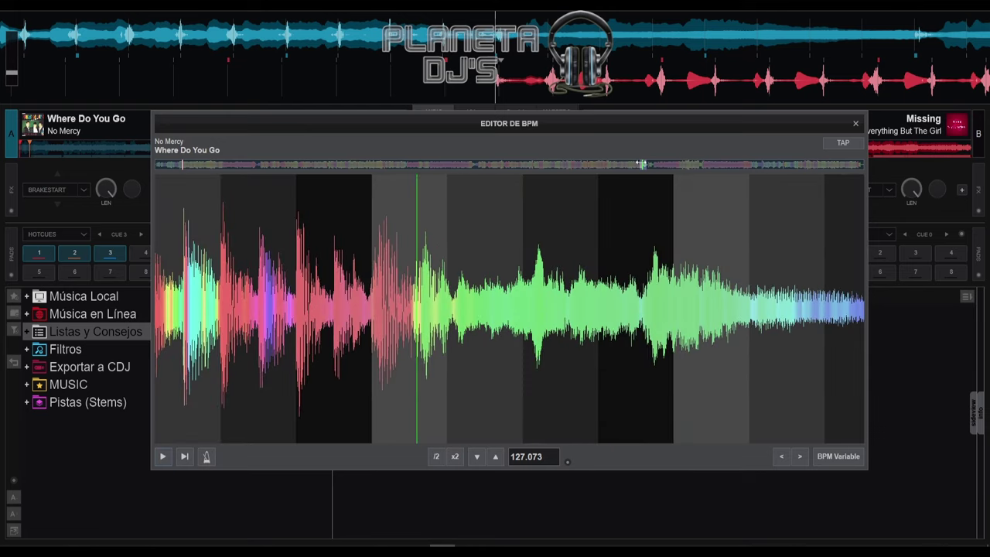
- Lower the BPM editor window to uncover the deck and readjust the grid line at the break's first hit, ending at 127.073 BPM
drag(559, 134, 556, 188)
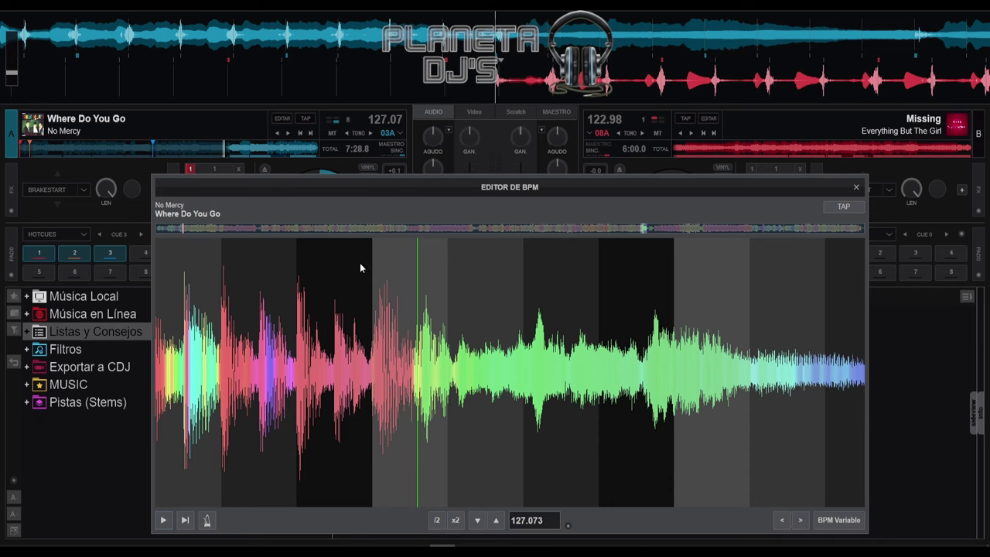
scroll(446, 329, down, 8)
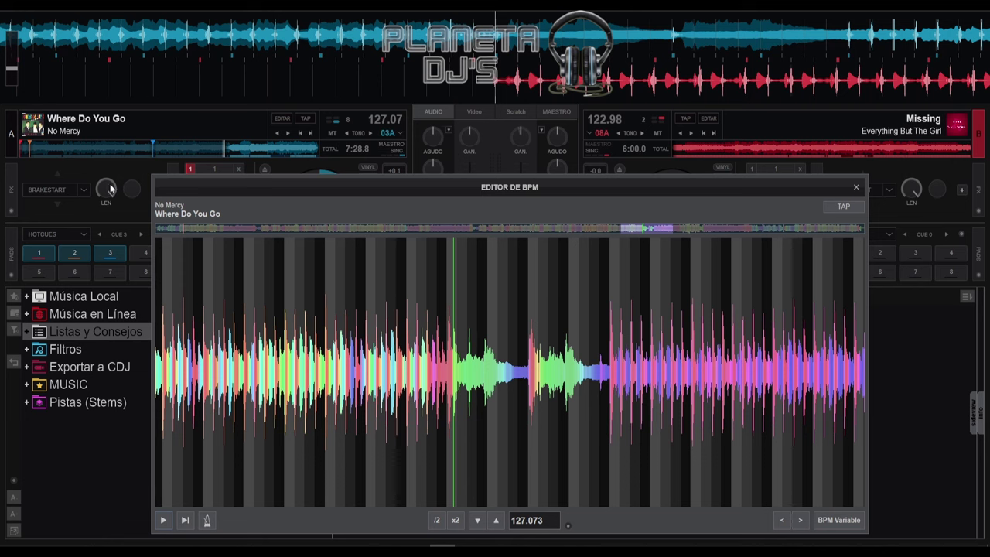
drag(110, 184, 113, 141)
scroll(448, 328, up, 5)
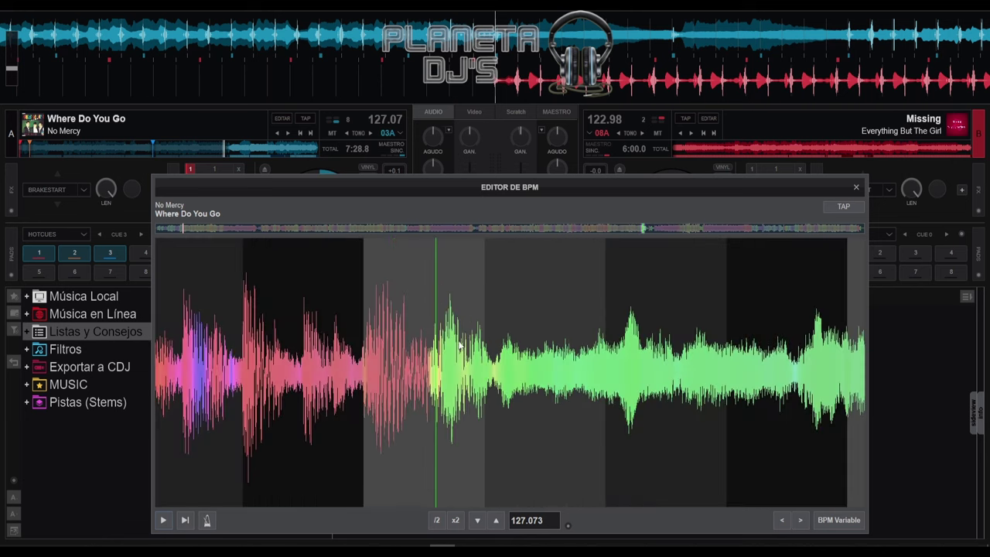
scroll(347, 322, up, 3)
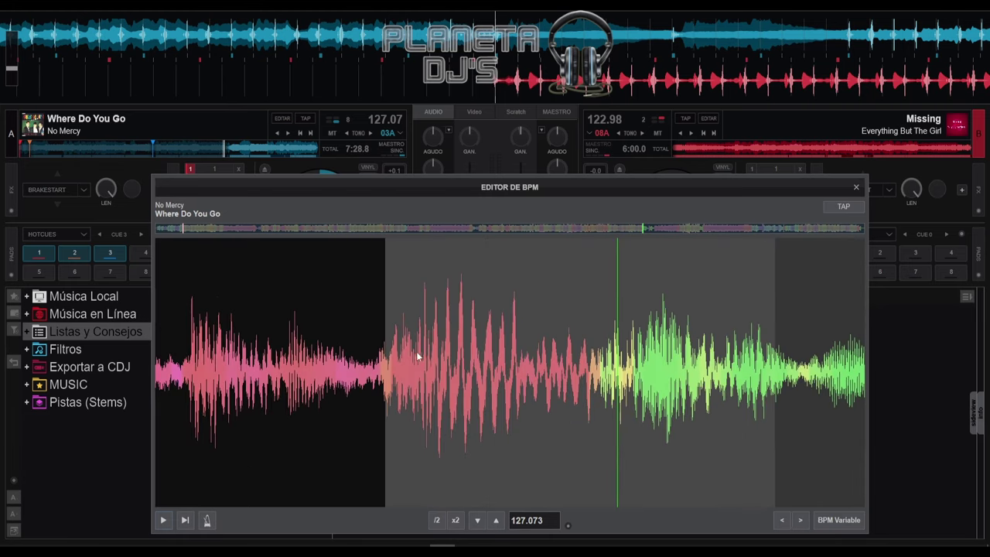
mouse_move(385, 312)
mouse_down()
mouse_move(254, 320)
mouse_move(548, 320)
mouse_move(240, 320)
mouse_move(610, 320)
mouse_move(327, 318)
mouse_move(380, 320)
mouse_up()
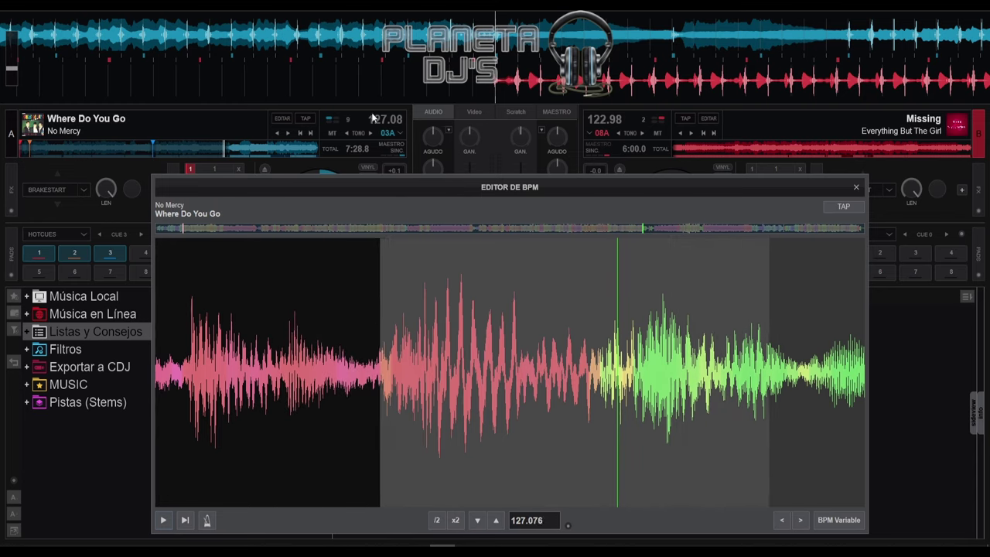
drag(309, 313, 383, 317)
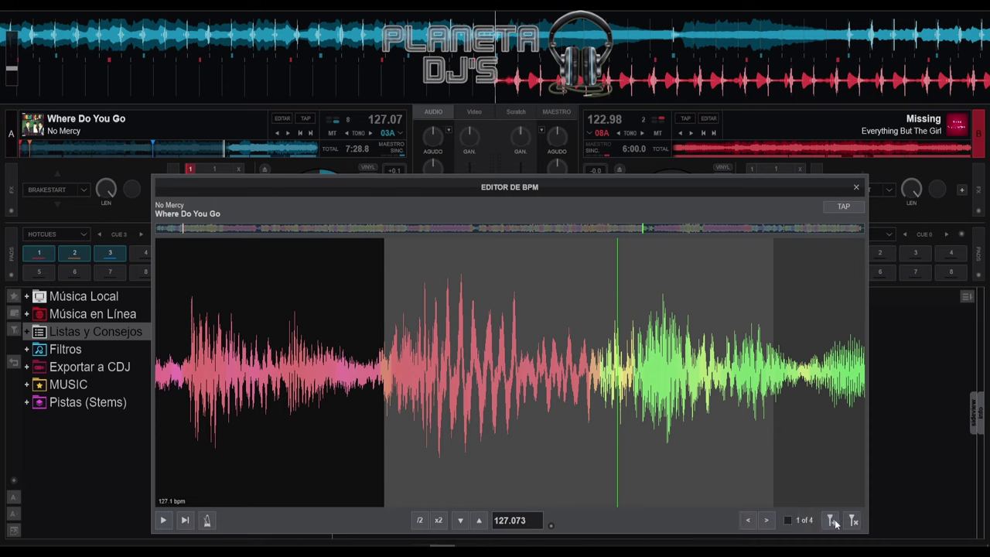
- Enable variable BPM and add a tempo anchor on the grid line at the break's first hit
click(835, 522)
mouse_move(617, 292)
mouse_down()
mouse_move(384, 283)
mouse_move(786, 286)
mouse_move(232, 293)
mouse_move(569, 294)
mouse_move(742, 281)
mouse_move(155, 310)
mouse_move(658, 309)
mouse_move(316, 310)
mouse_move(866, 343)
mouse_move(191, 323)
mouse_move(802, 342)
mouse_move(210, 348)
mouse_move(438, 365)
mouse_move(380, 354)
mouse_move(441, 327)
mouse_move(384, 317)
mouse_up()
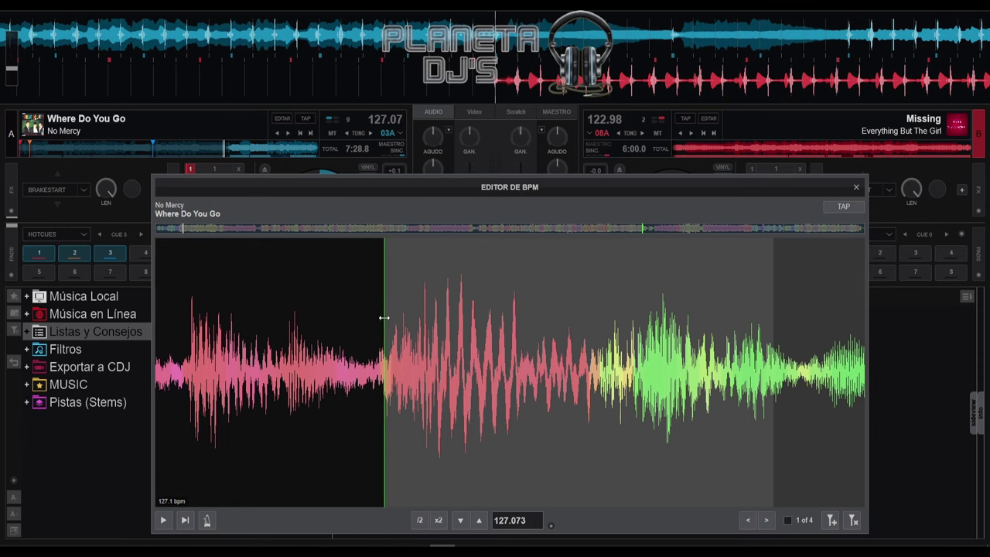
click(831, 522)
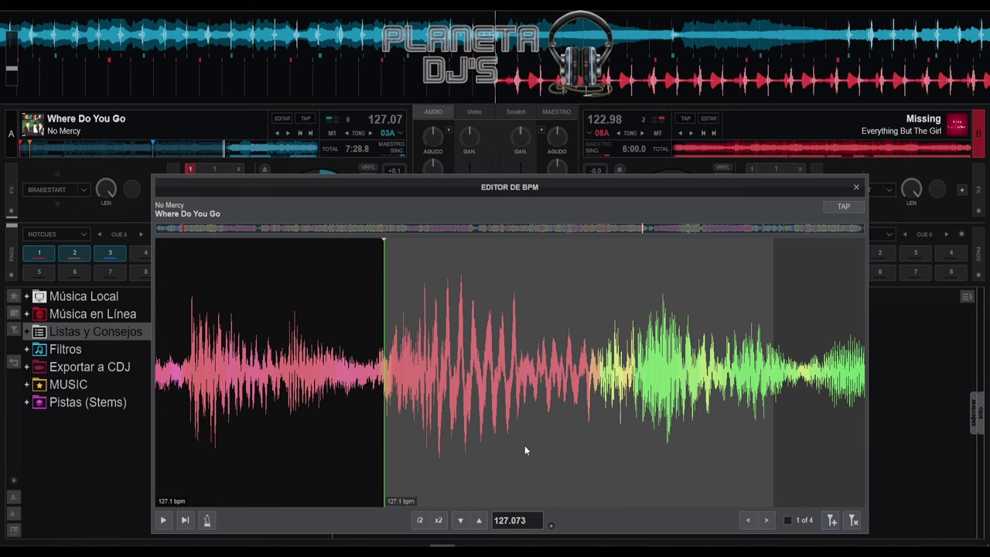
- Examine how the beat grid lines up with the hits before and after the new anchor, through the break
scroll(588, 449, down, 4)
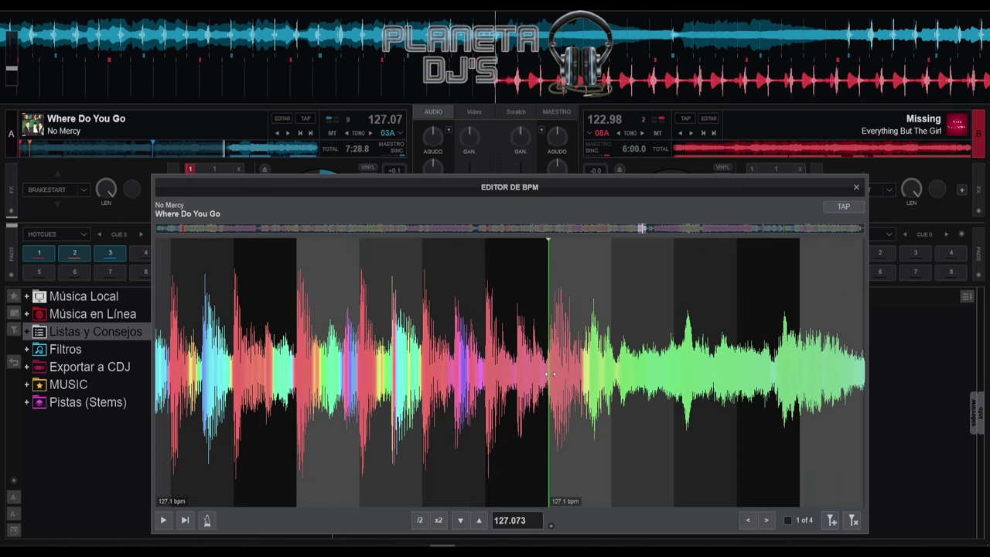
scroll(688, 363, down, 2)
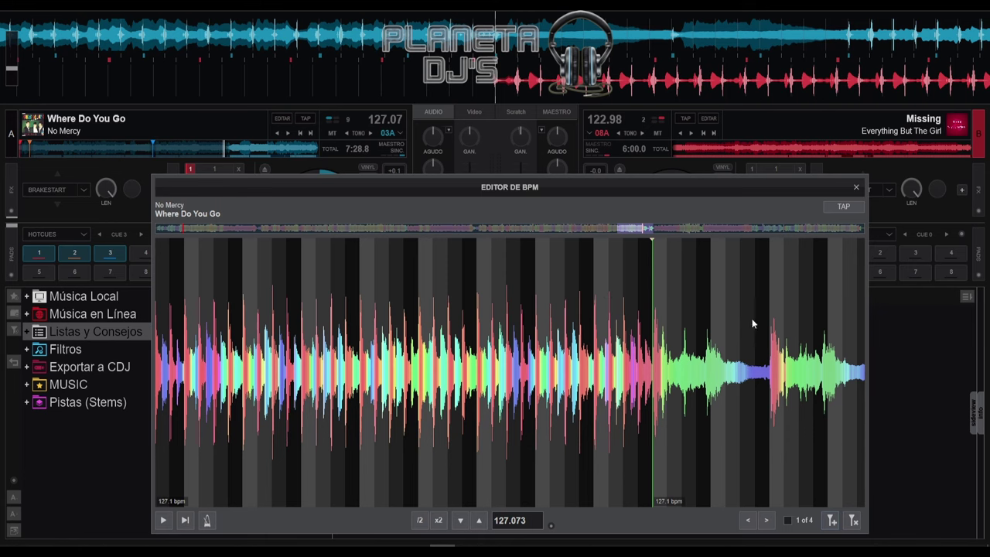
scroll(684, 385, up, 3)
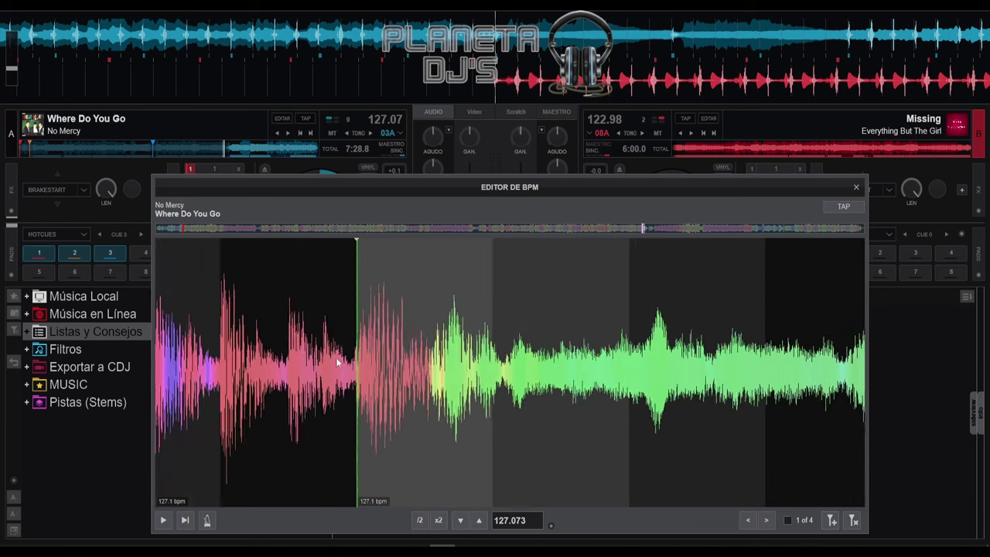
scroll(620, 329, up, 2)
scroll(643, 313, down, 6)
scroll(640, 316, up, 5)
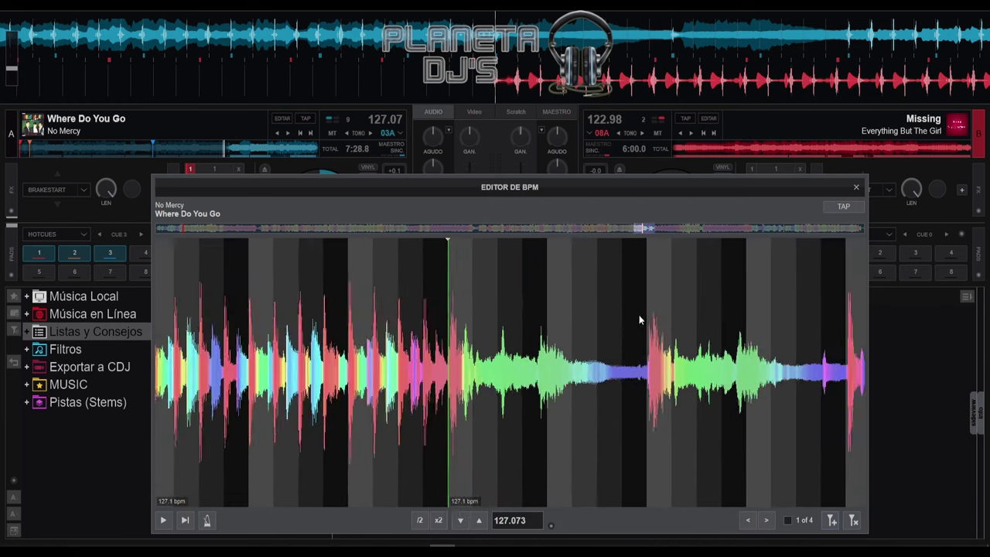
scroll(572, 323, down, 2)
scroll(572, 330, up, 4)
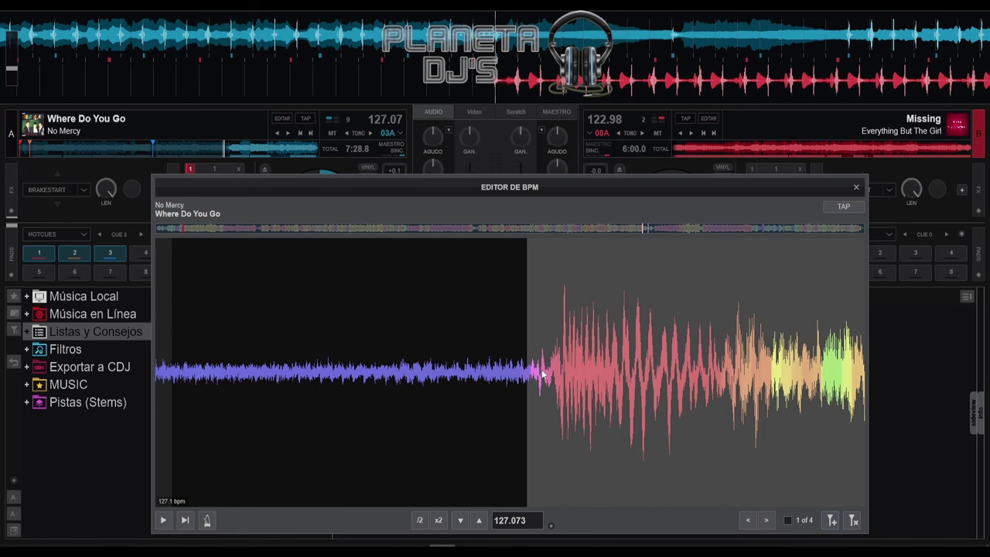
scroll(403, 393, down, 4)
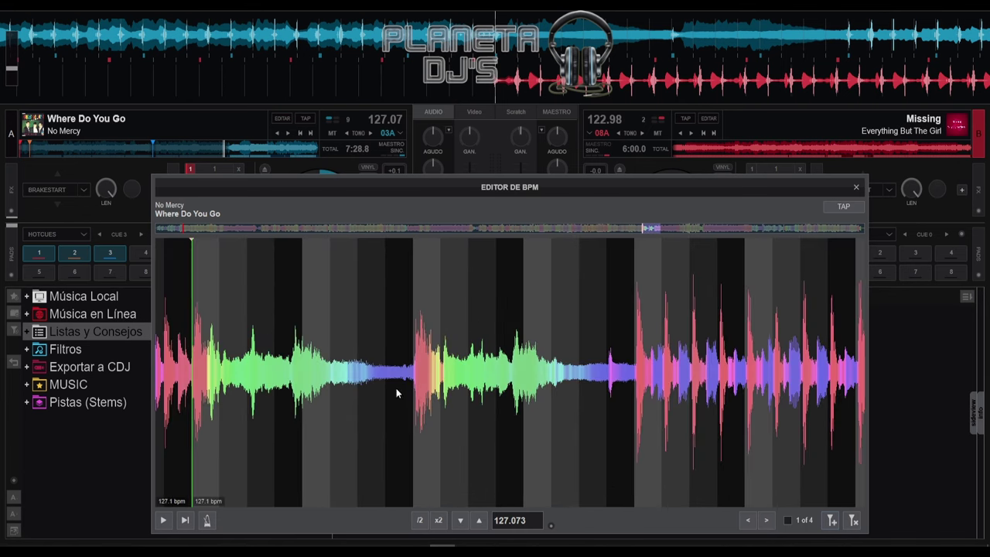
- Move the tempo anchor off the break's first hit, place the playback cursor clear of it, and realign the anchor with the hit's start
mouse_move(194, 275)
mouse_down()
mouse_move(397, 281)
mouse_move(193, 284)
mouse_up()
scroll(193, 286, up, 4)
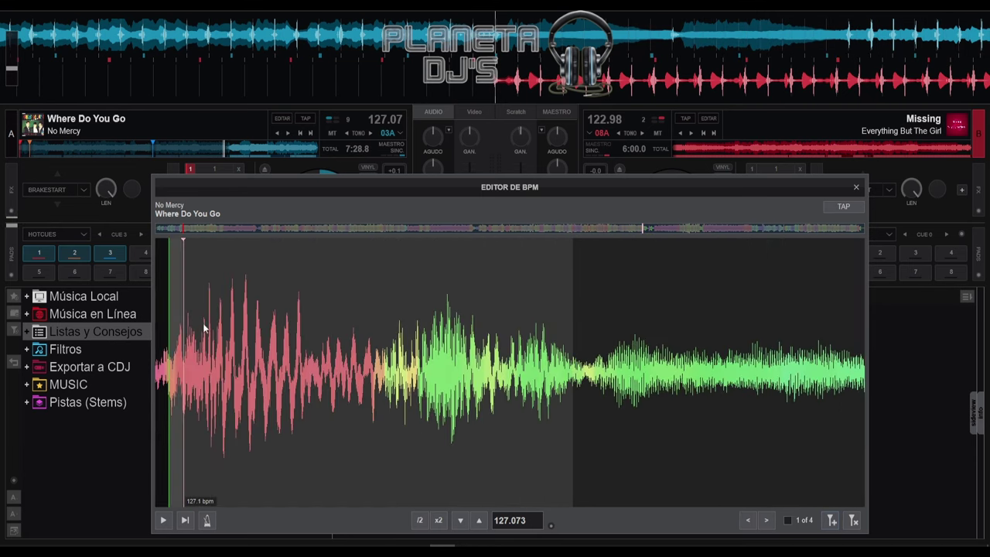
drag(167, 326, 225, 336)
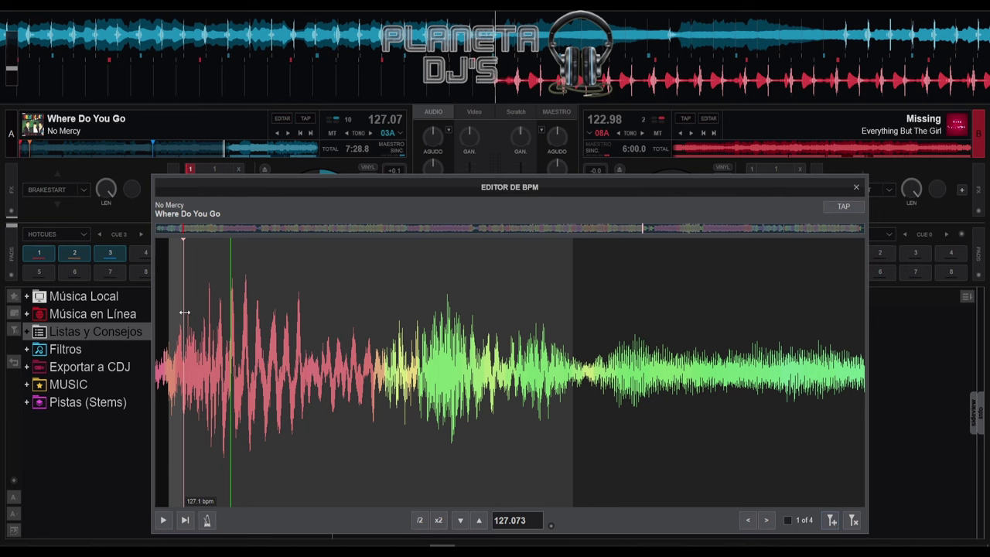
drag(184, 312, 167, 309)
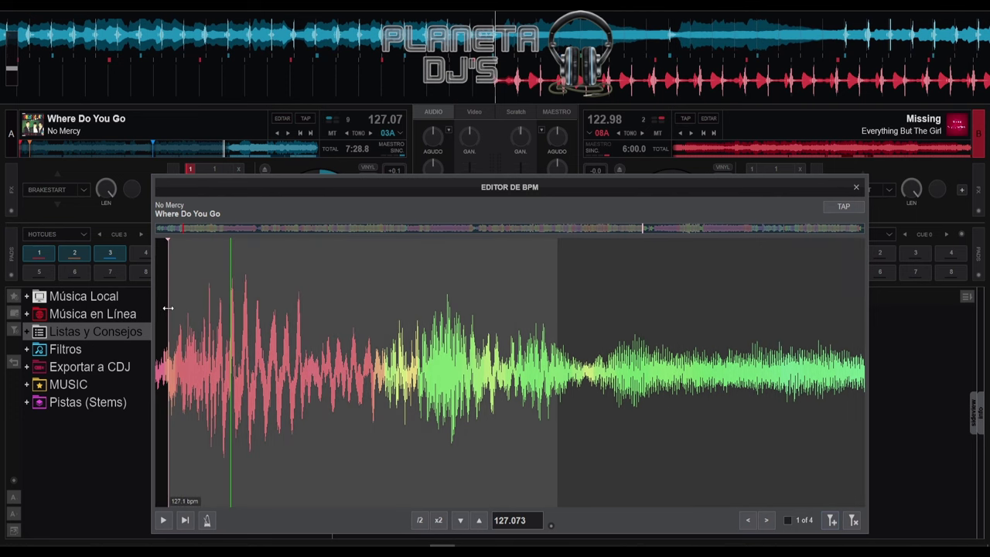
scroll(483, 319, down, 3)
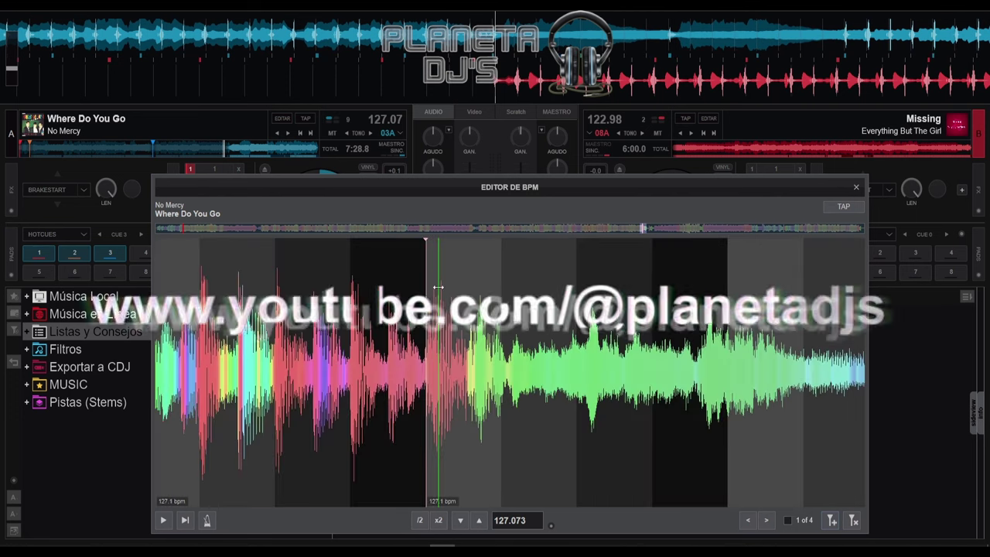
- Place the playback cursor at the start of the break's second hit and stretch the grid line to it, reaching 125.724 BPM
scroll(740, 266, down, 2)
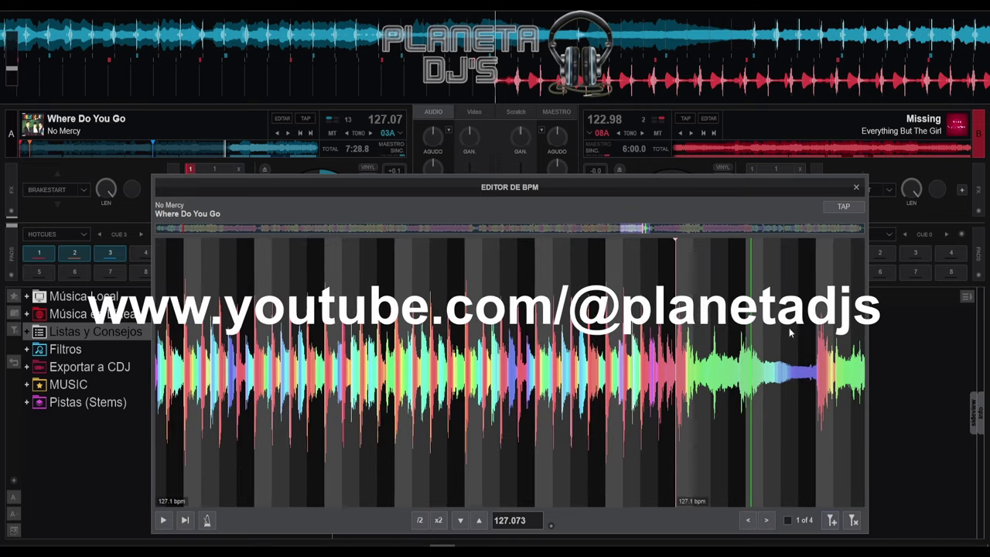
drag(816, 337, 819, 337)
scroll(742, 344, up, 2)
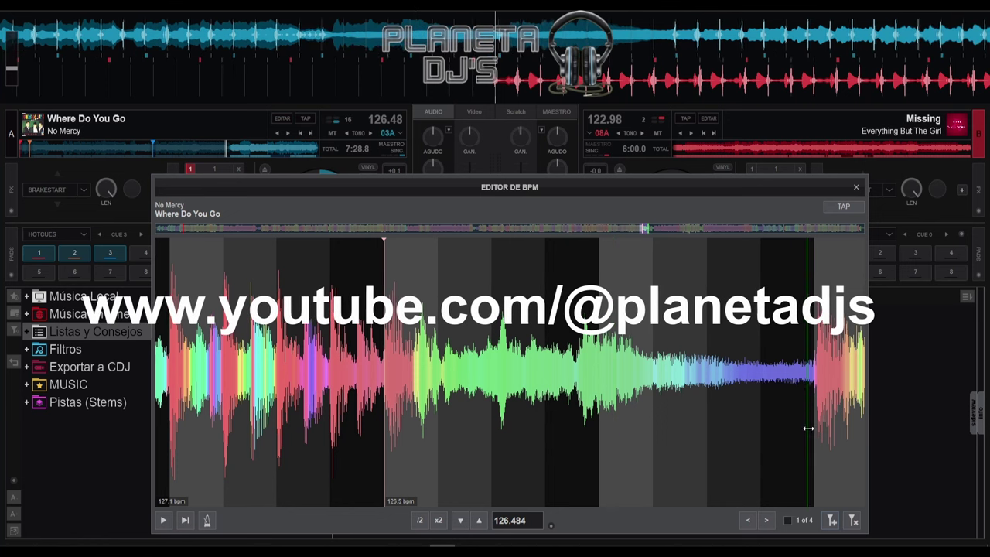
scroll(816, 410, up, 3)
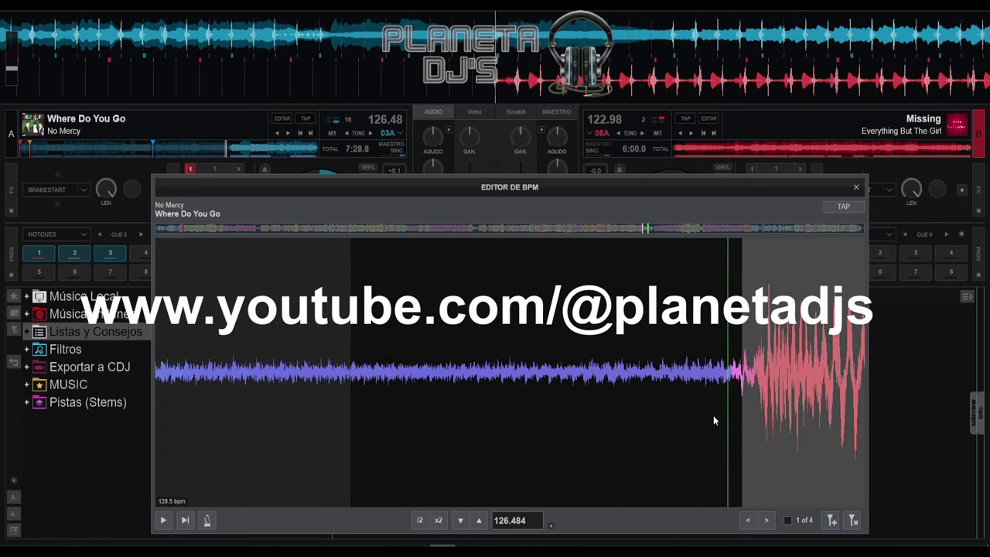
drag(727, 411, 759, 413)
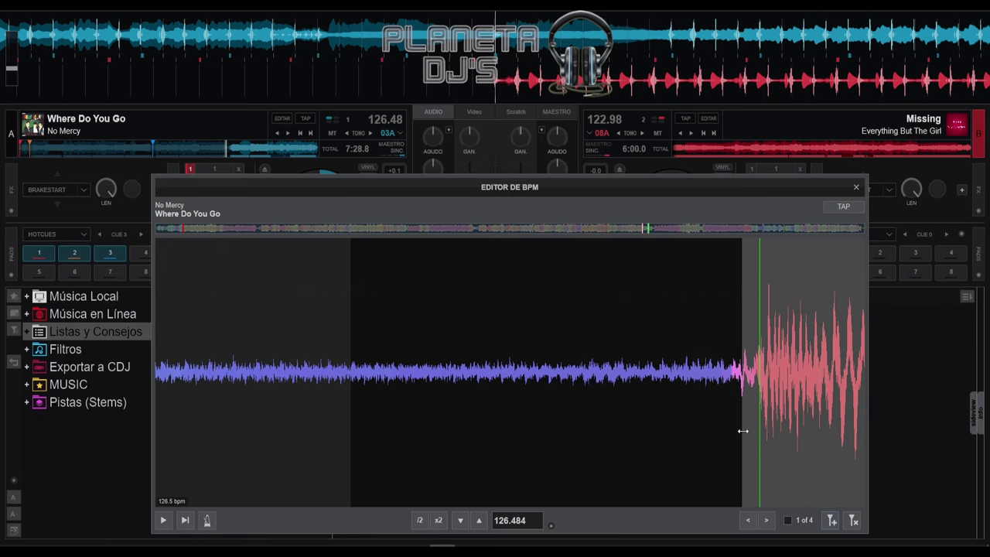
mouse_move(743, 430)
mouse_down()
mouse_move(756, 432)
mouse_move(746, 430)
mouse_up()
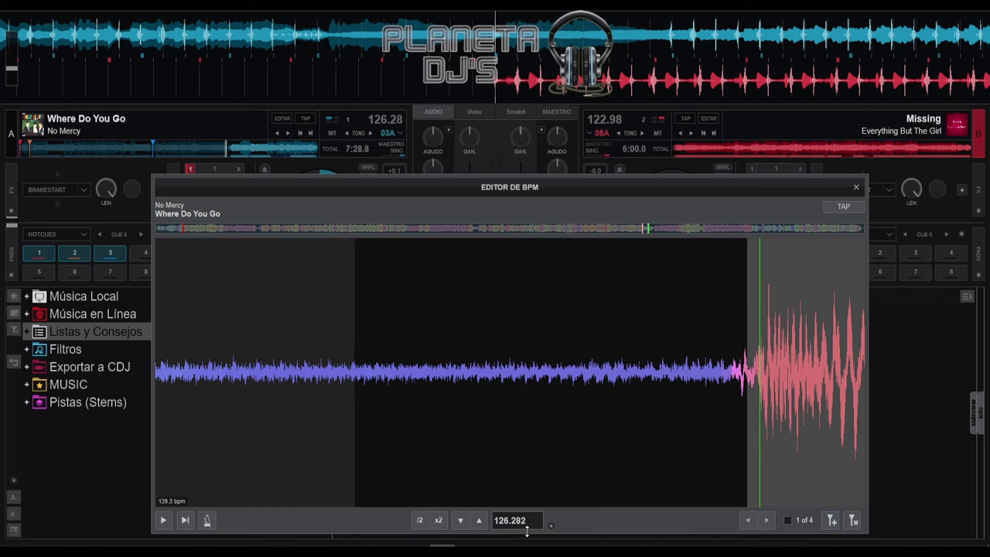
drag(746, 410, 761, 410)
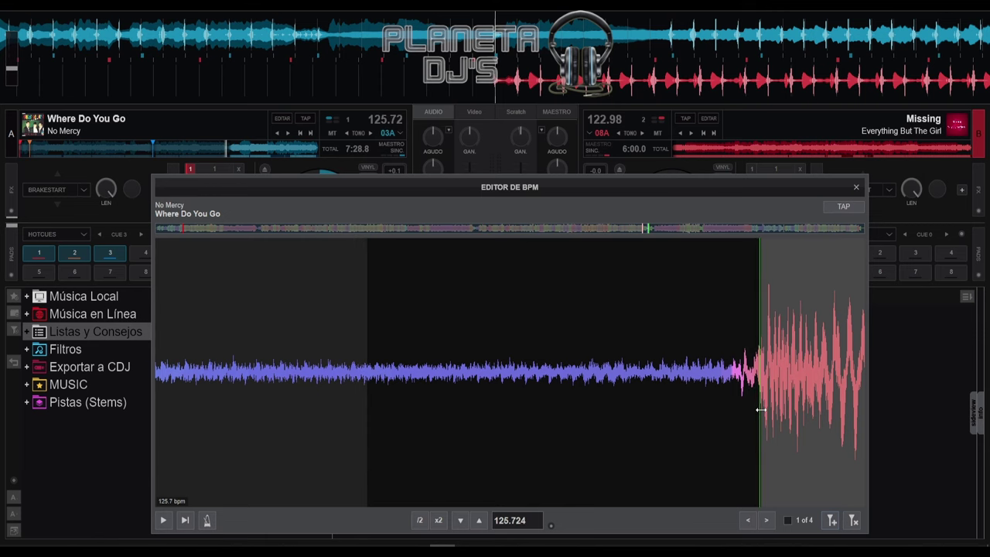
- Review the grid around the break, place the playback cursor on the grid line at its second hit, and add a tempo anchor there
scroll(761, 409, down, 5)
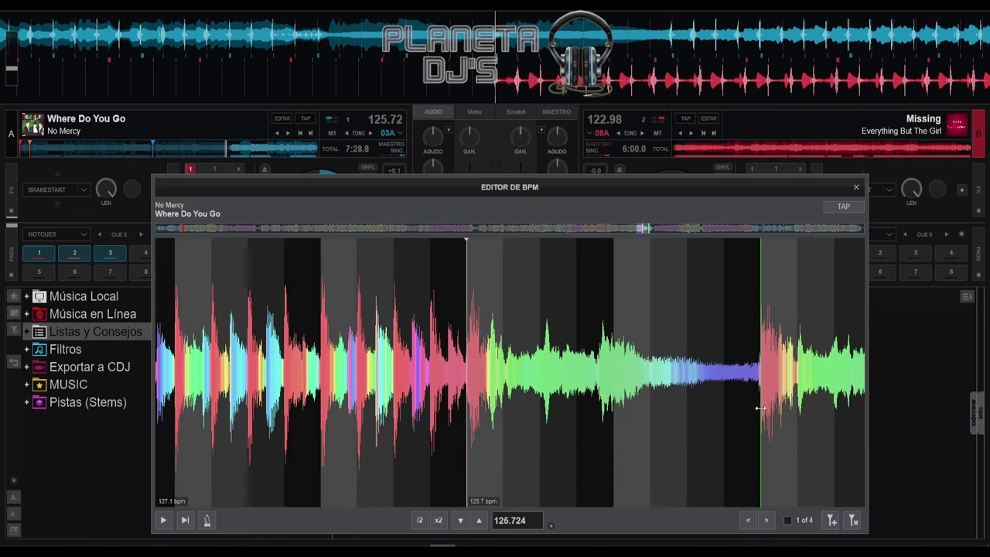
scroll(759, 408, down, 4)
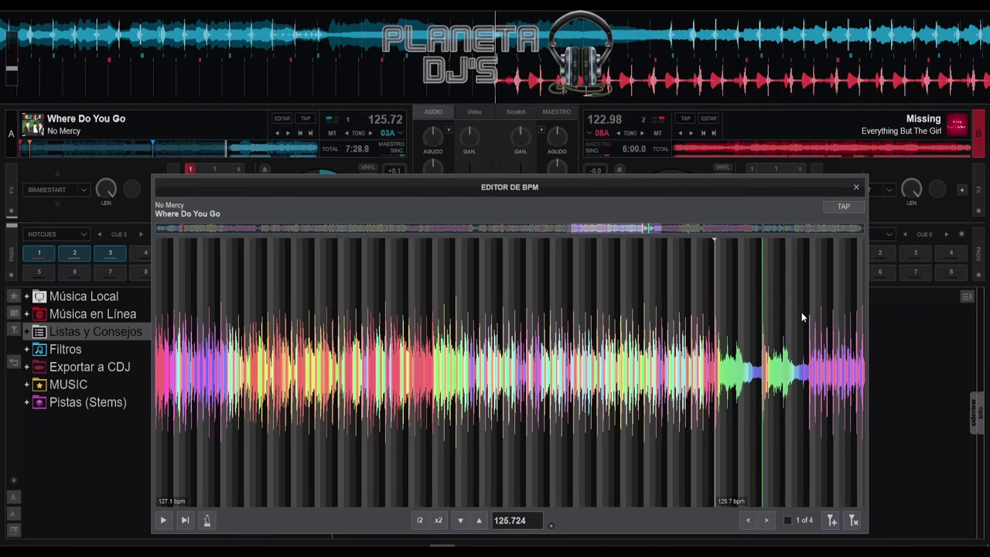
click(829, 364)
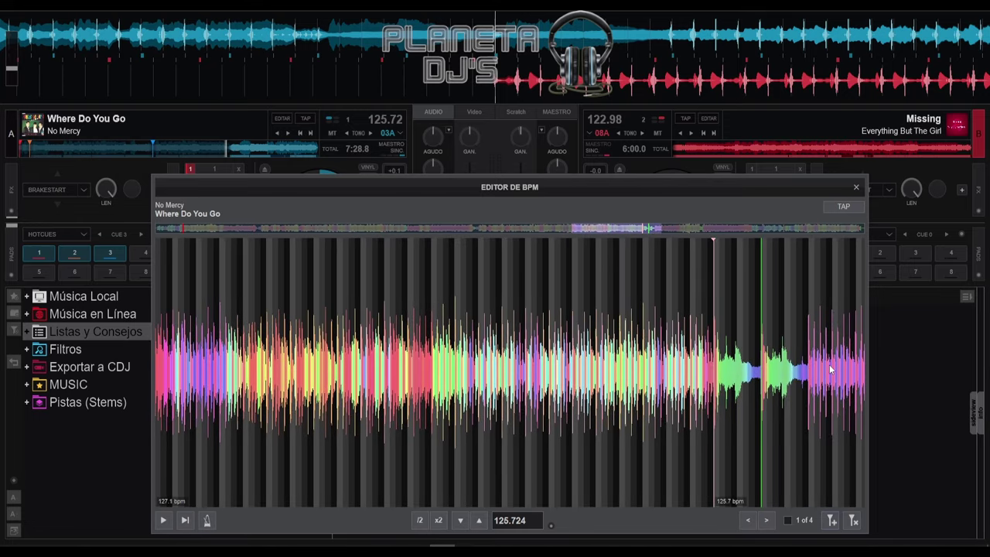
drag(829, 369, 493, 392)
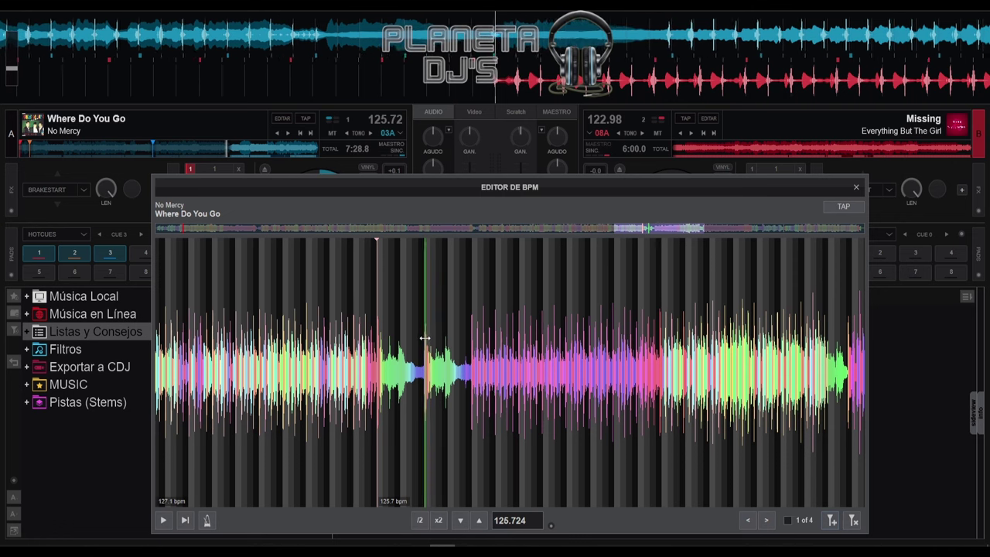
scroll(427, 348, up, 5)
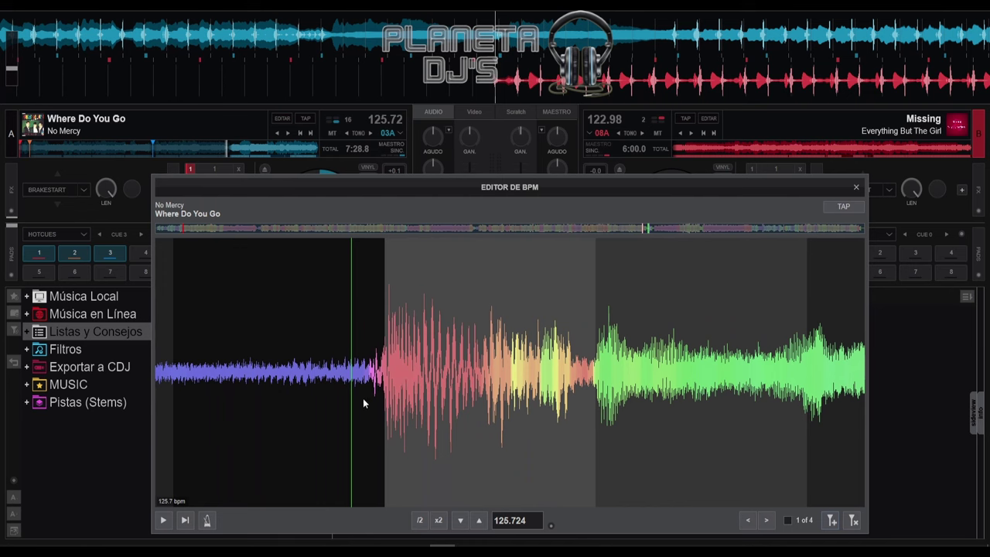
mouse_move(350, 410)
mouse_down()
mouse_move(369, 413)
mouse_move(354, 415)
mouse_up()
scroll(357, 413, down, 4)
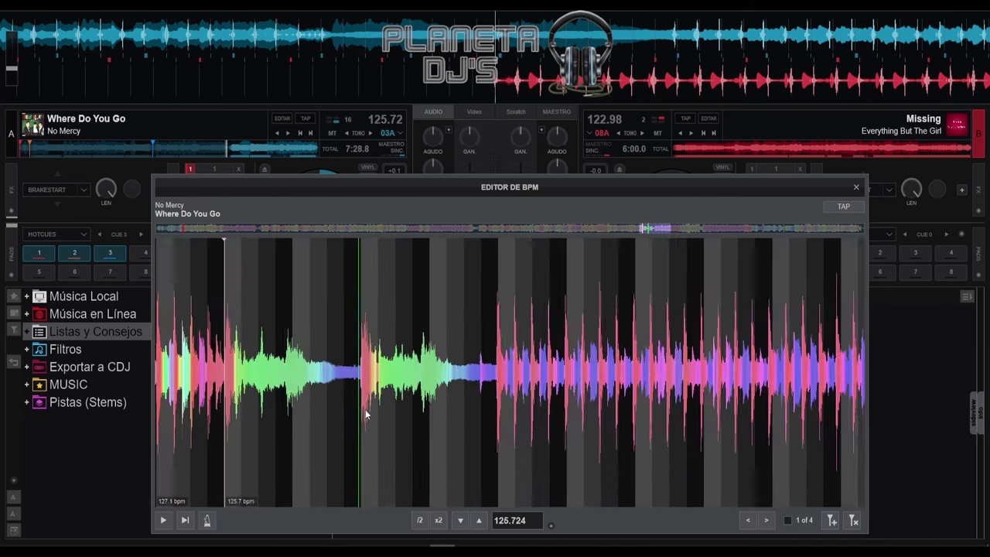
scroll(368, 408, up, 5)
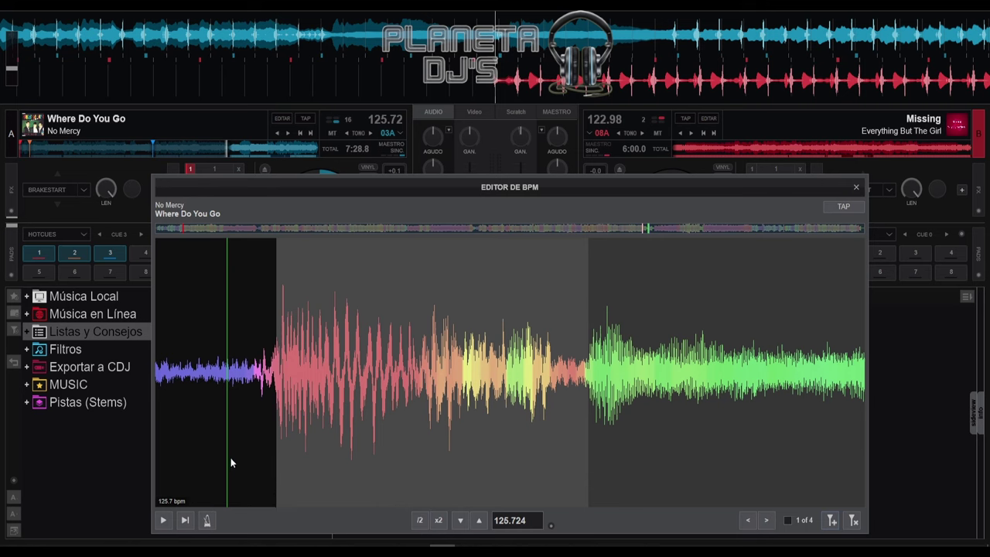
drag(226, 446, 275, 459)
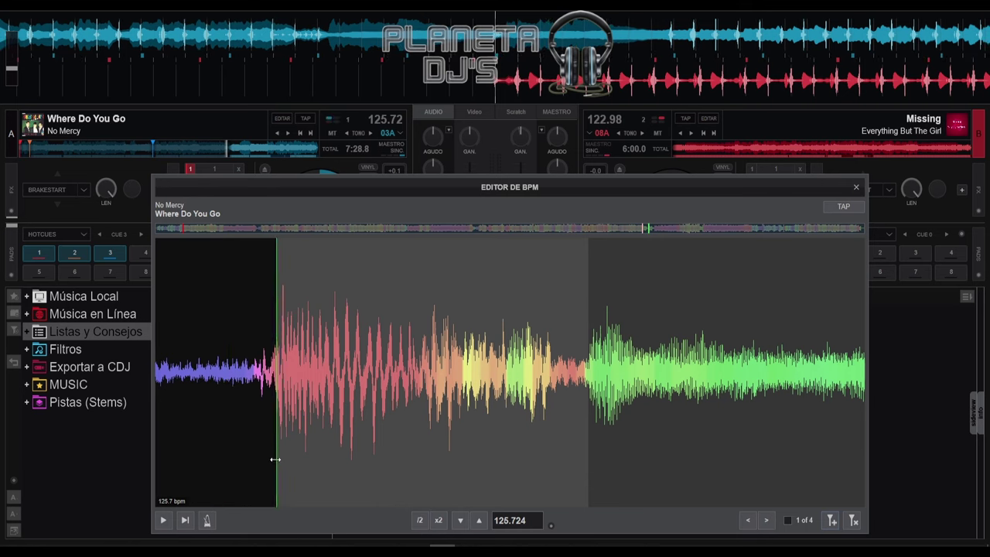
click(831, 520)
- Align the grid line after the new anchor with the hit where the beat returns, setting that section to 127.204 BPM
scroll(298, 424, down, 5)
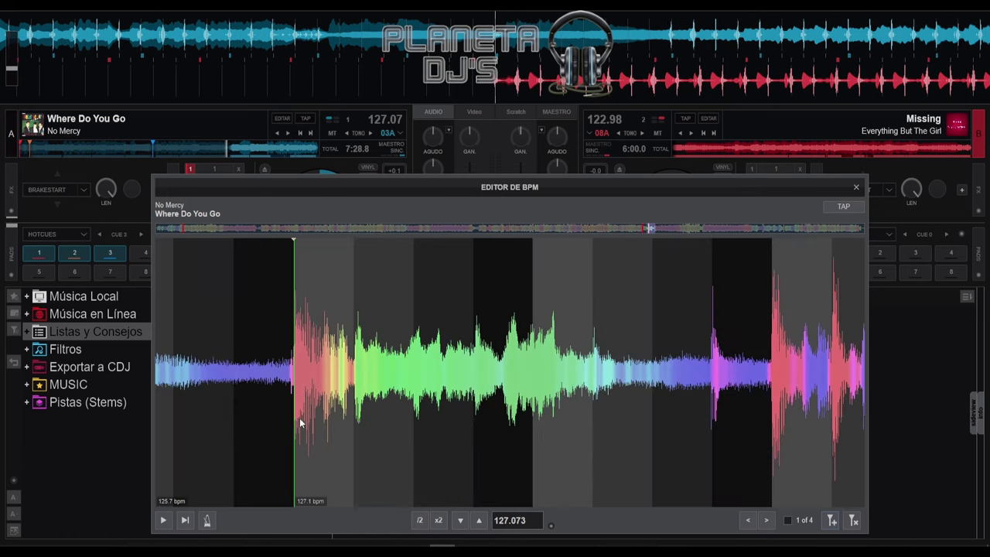
scroll(320, 451, down, 3)
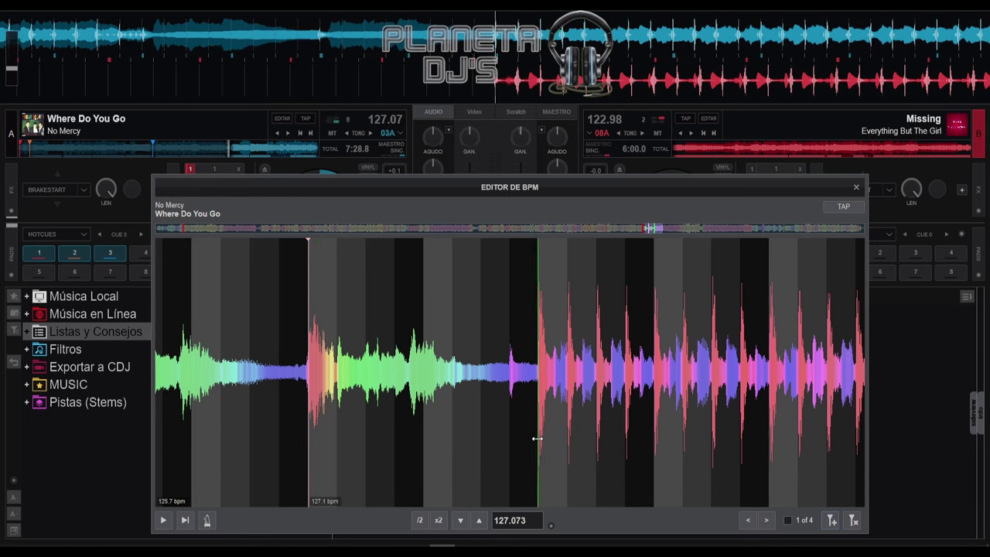
scroll(533, 431, up, 5)
scroll(556, 425, up, 2)
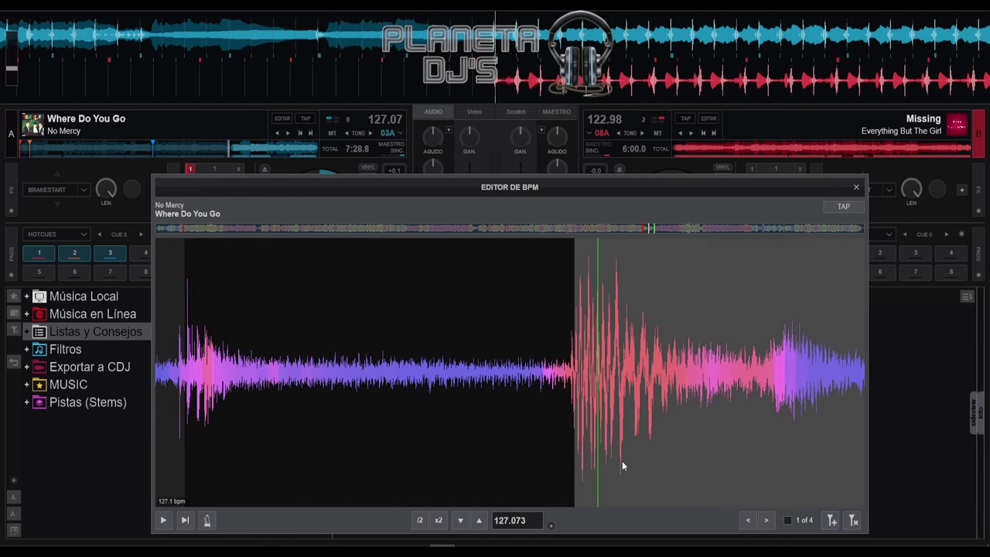
drag(572, 474, 570, 473)
scroll(572, 473, down, 3)
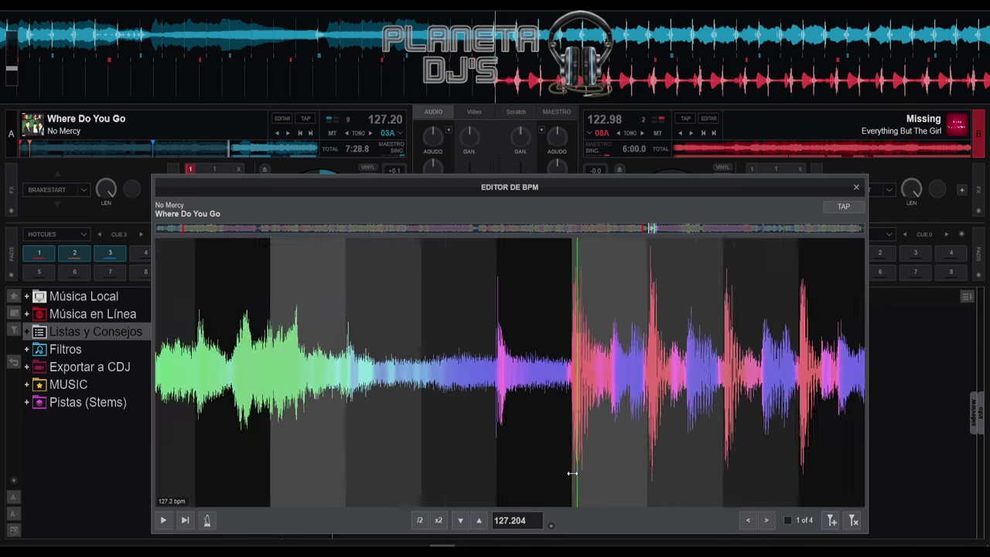
- Place the playback cursor on the grid line where the beat returns after the break and add another tempo anchor there
scroll(263, 458, down, 5)
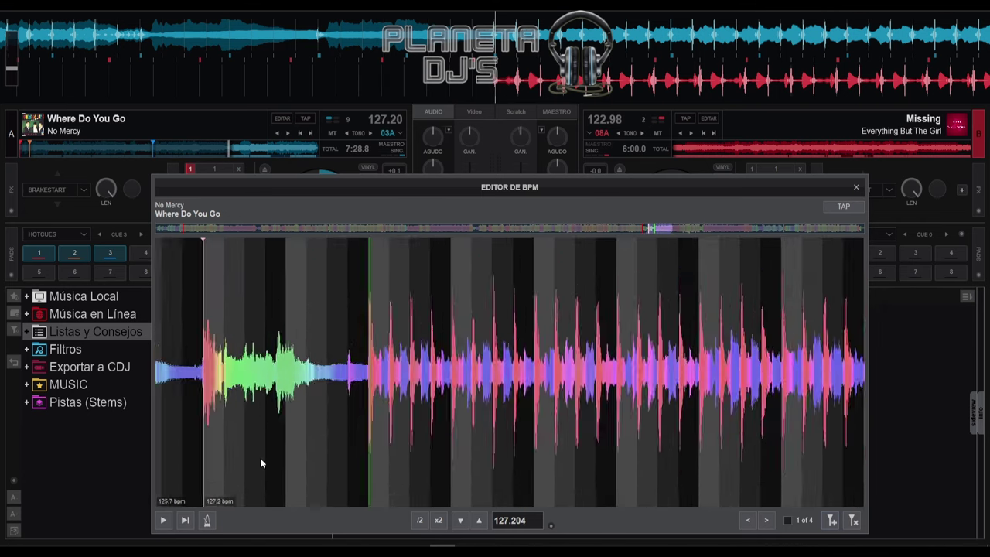
scroll(202, 433, up, 5)
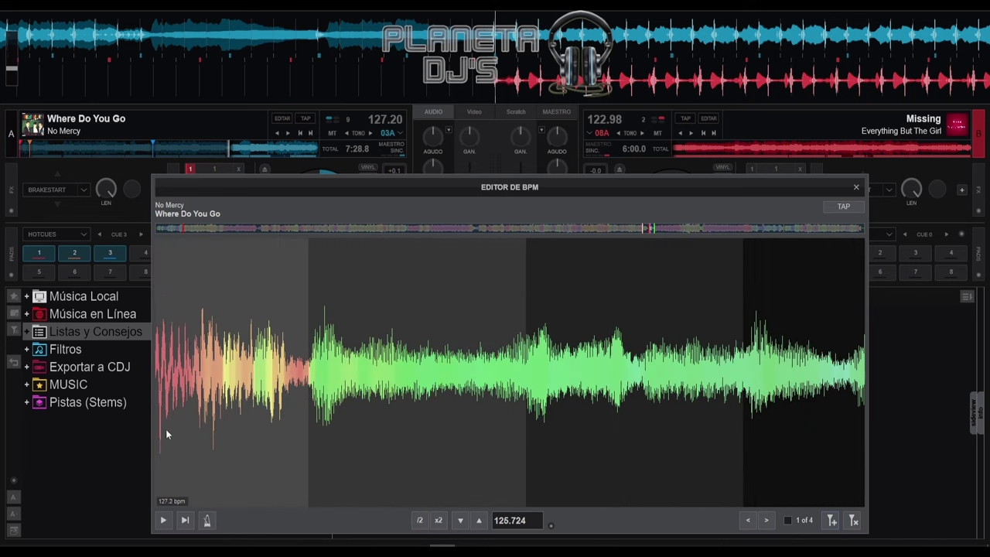
drag(193, 385, 587, 367)
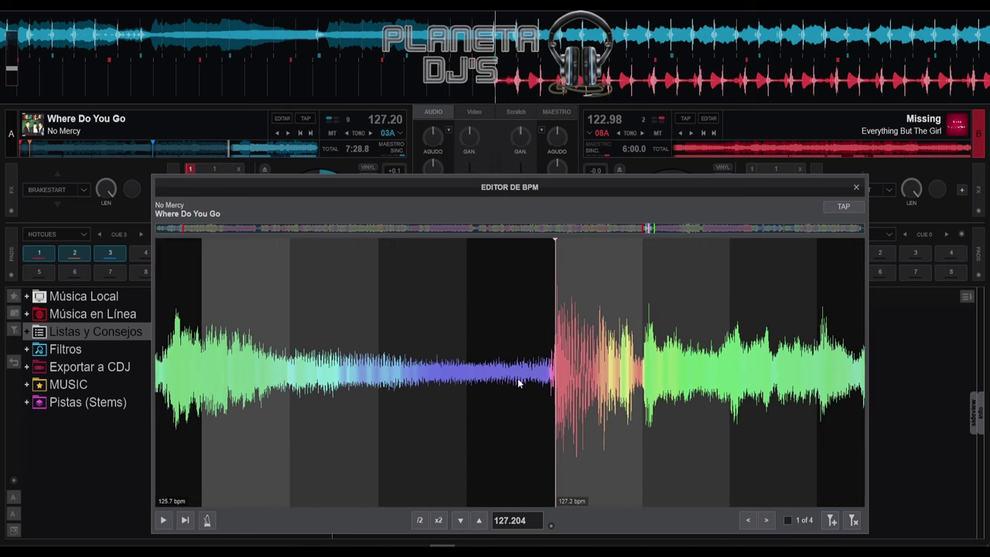
scroll(545, 375, up, 6)
scroll(574, 374, down, 5)
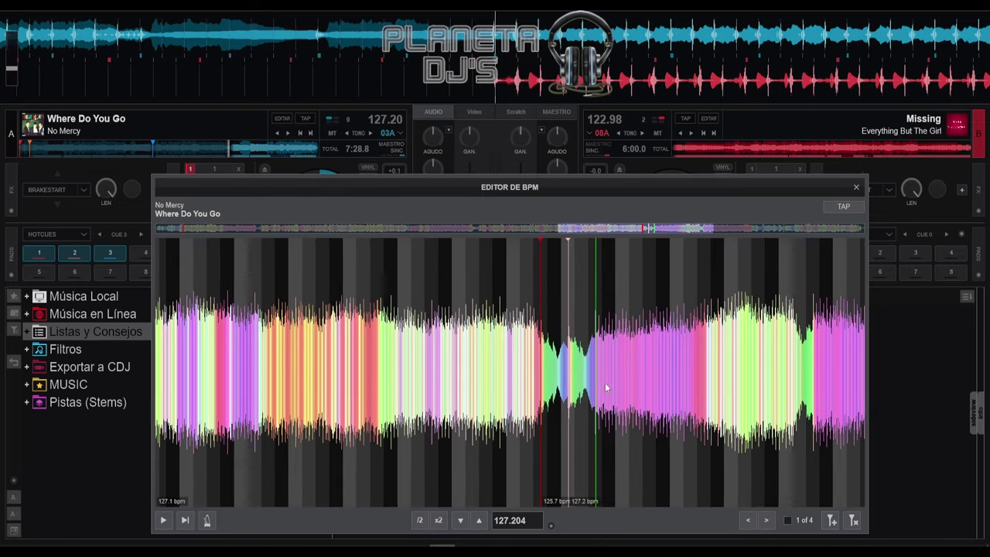
scroll(604, 382, up, 5)
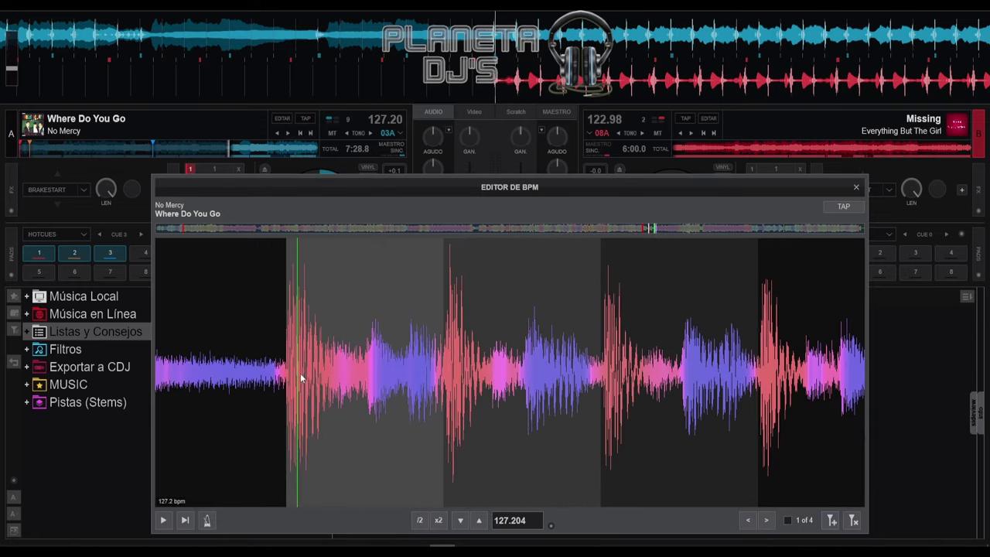
drag(297, 374, 285, 375)
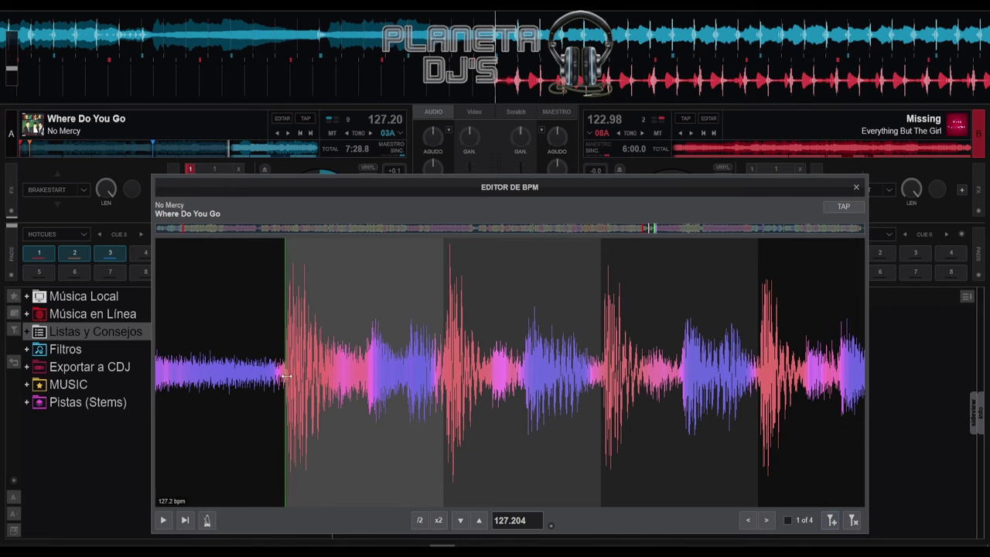
click(828, 520)
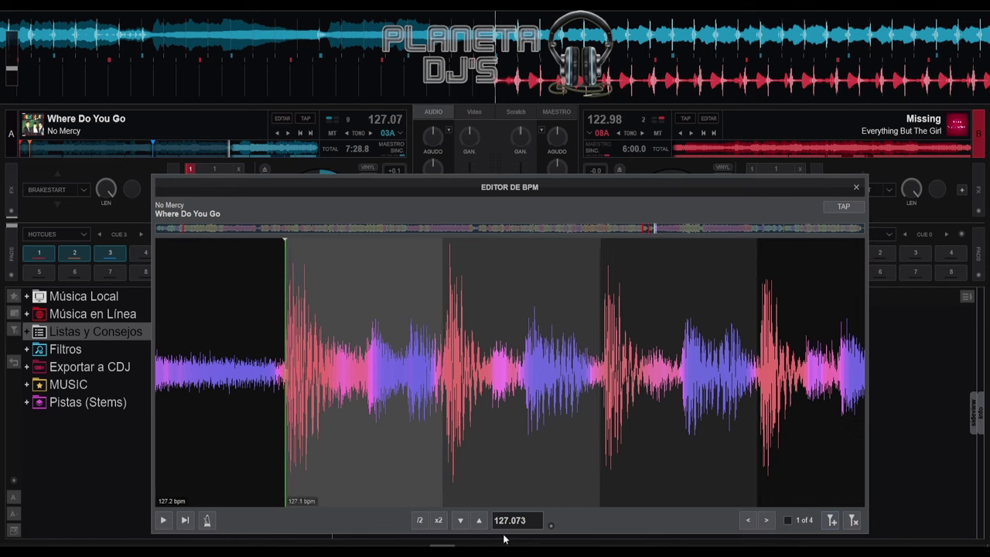
- Examine how the beat grid lines up with the hits around the next short break further along the track
scroll(504, 431, down, 6)
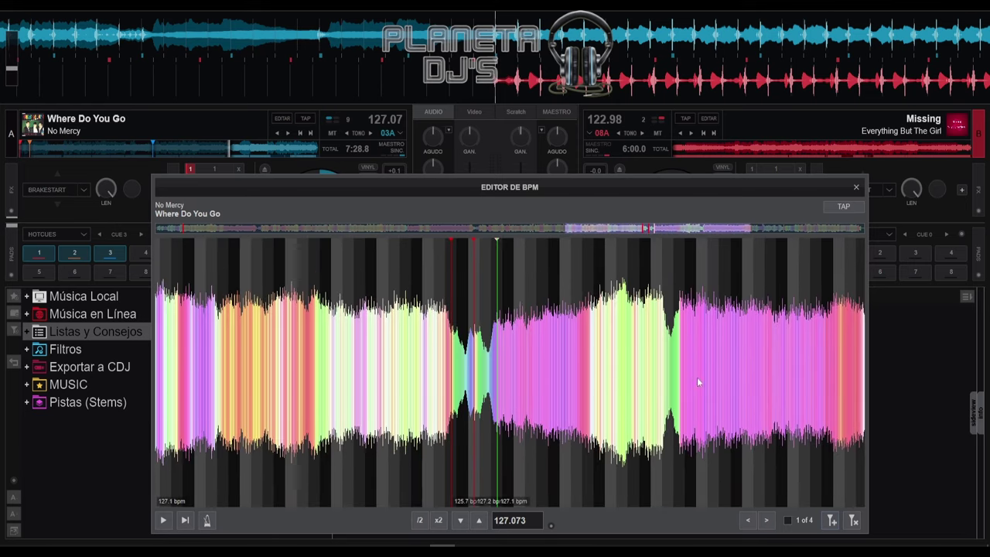
scroll(519, 395, up, 8)
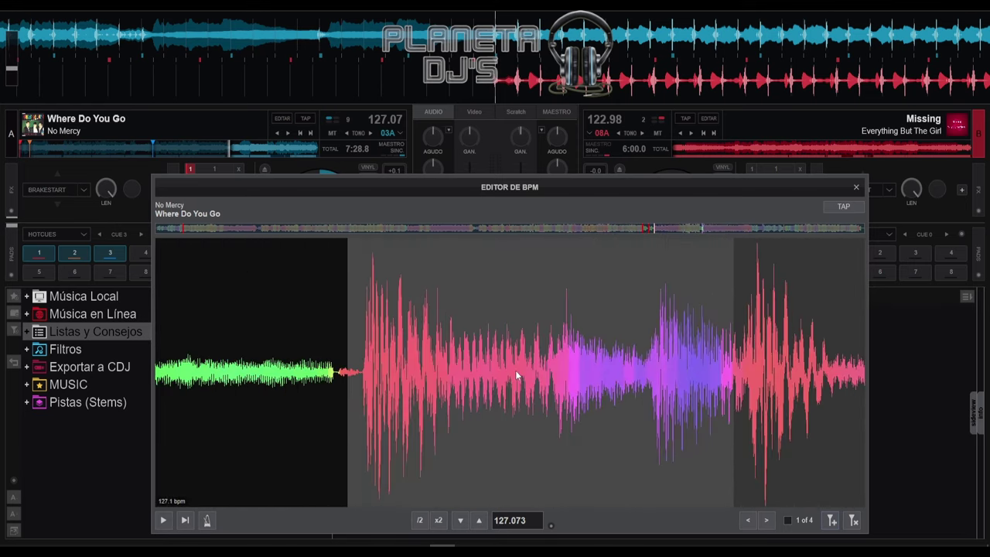
scroll(344, 391, down, 6)
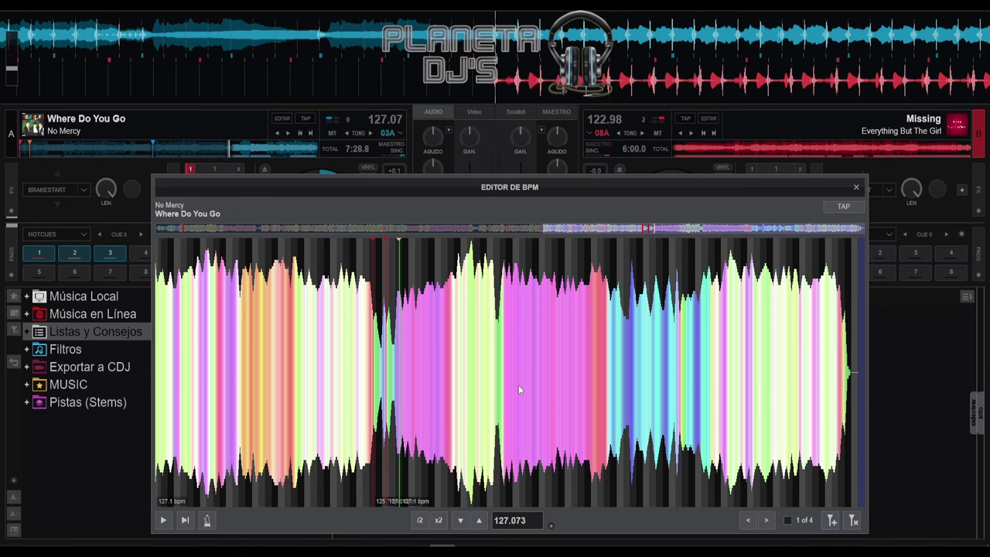
scroll(499, 354, up, 6)
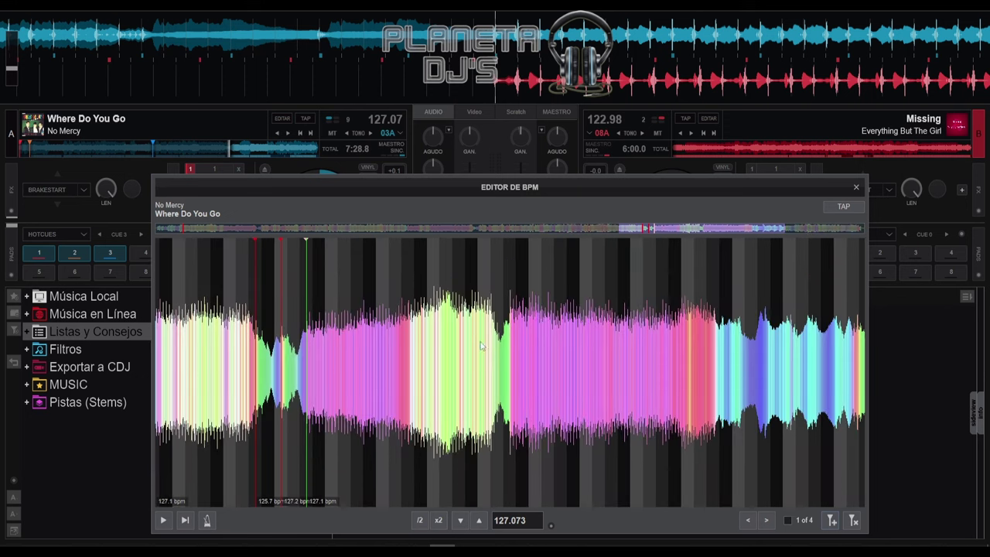
scroll(516, 360, up, 4)
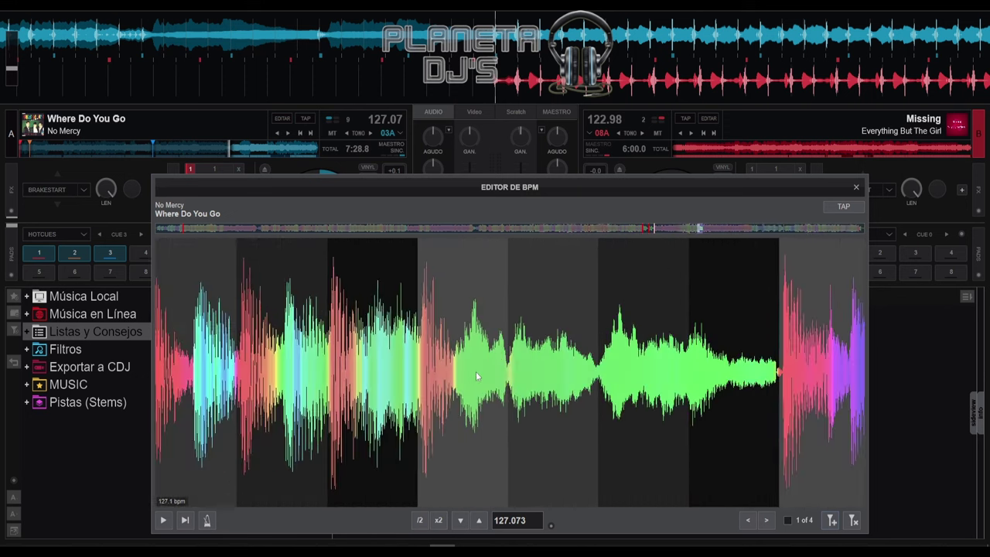
scroll(512, 375, down, 2)
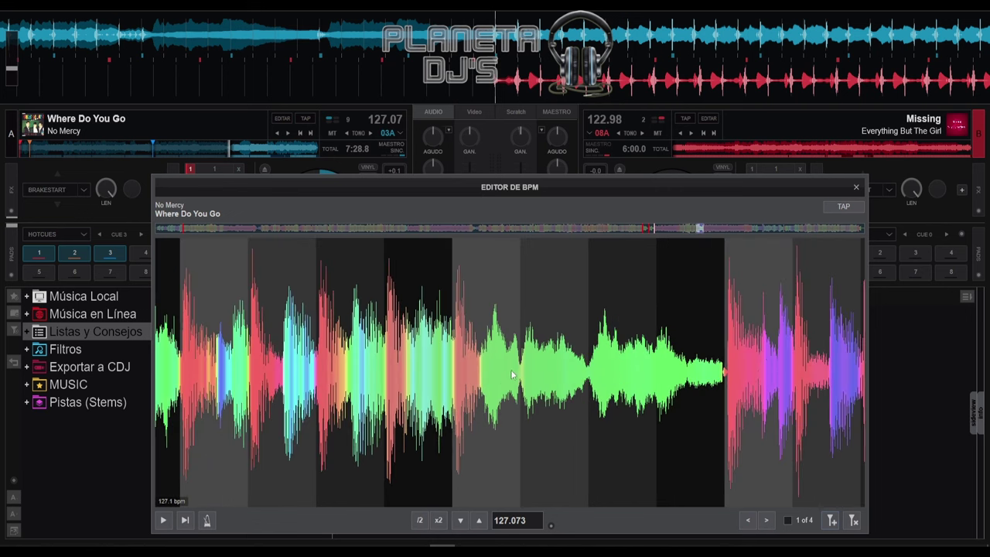
scroll(727, 356, up, 4)
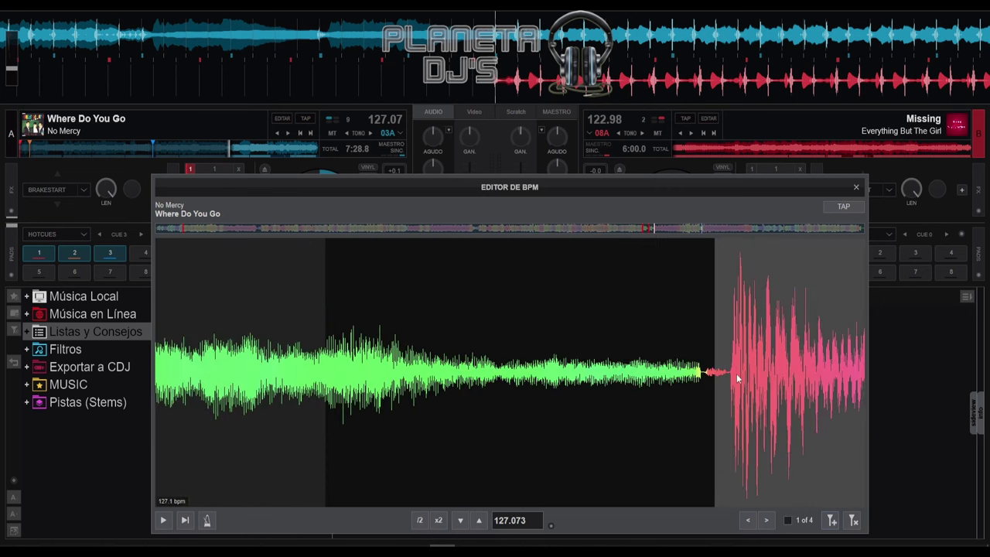
- Play through the end of the next short break, stop, and place the playback cursor at the start of the returning hit
click(175, 455)
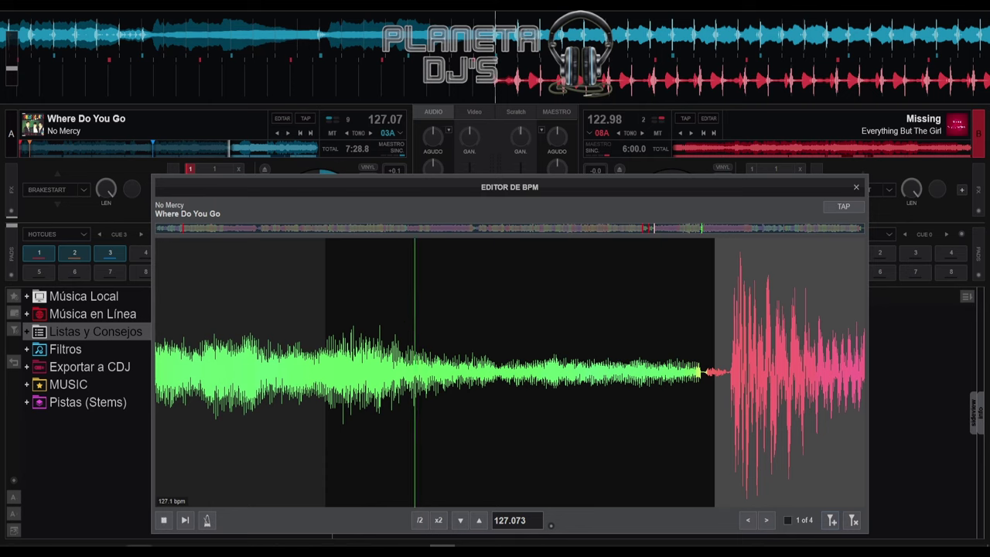
click(161, 524)
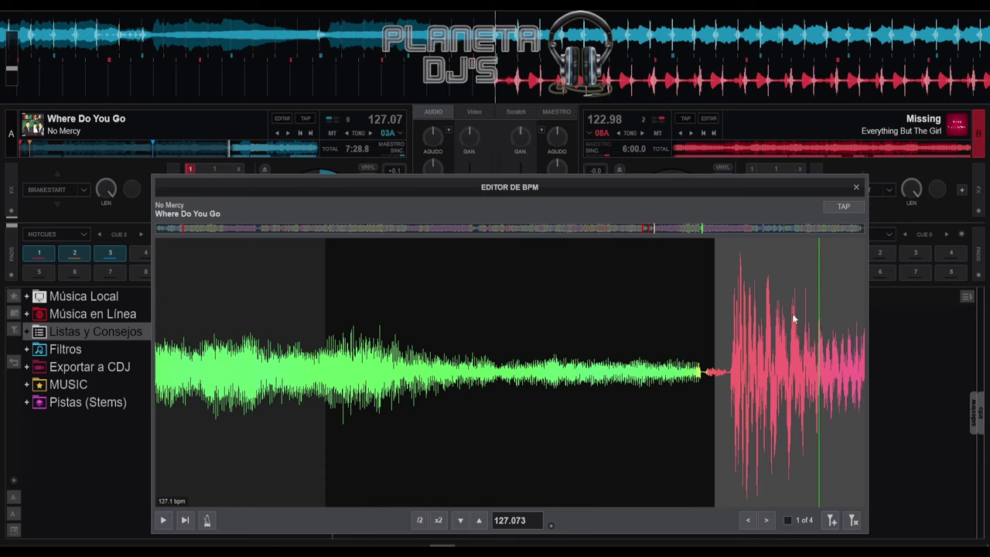
drag(819, 412, 732, 417)
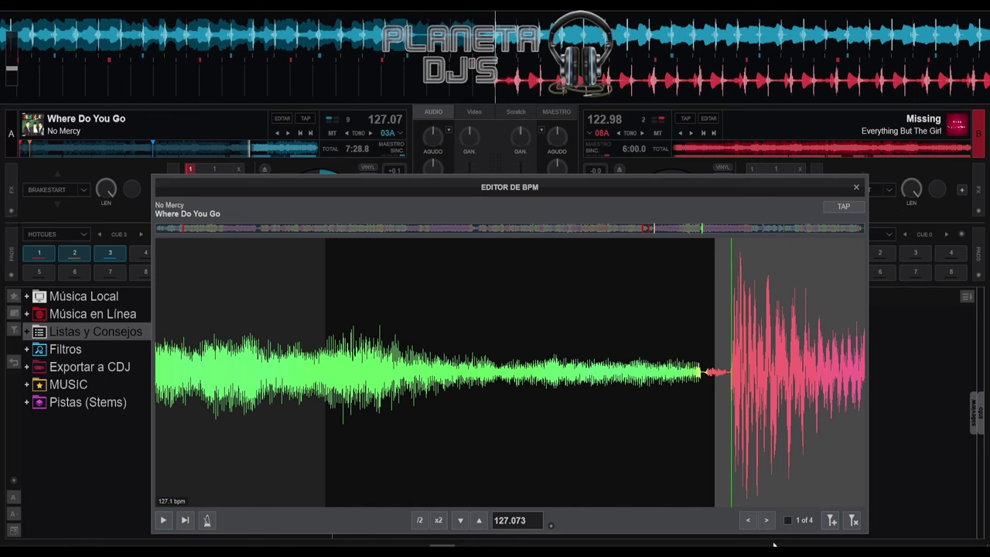
- Add a tempo anchor at the returning hit and align the preceding grid line with it, setting the earlier section to 126.991 BPM
click(831, 522)
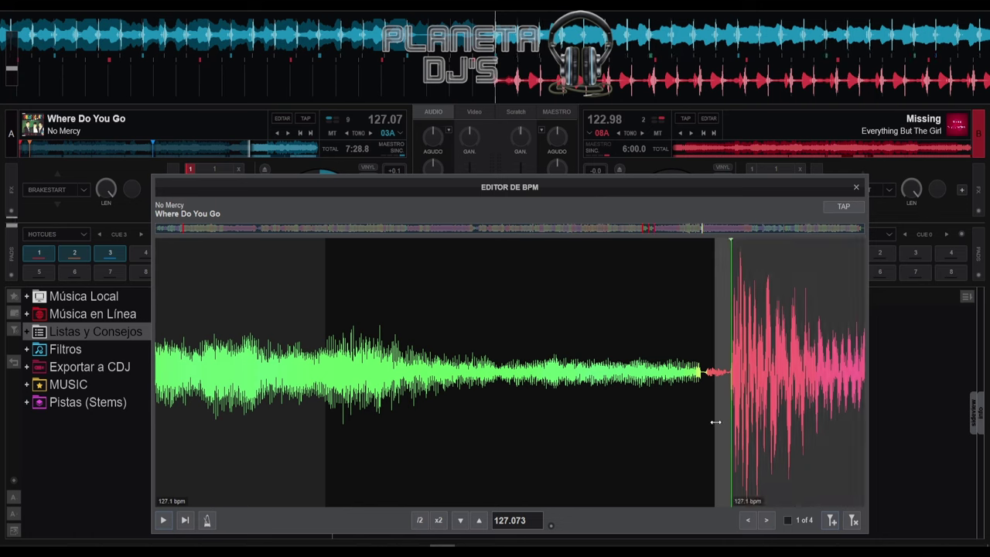
drag(715, 422, 729, 431)
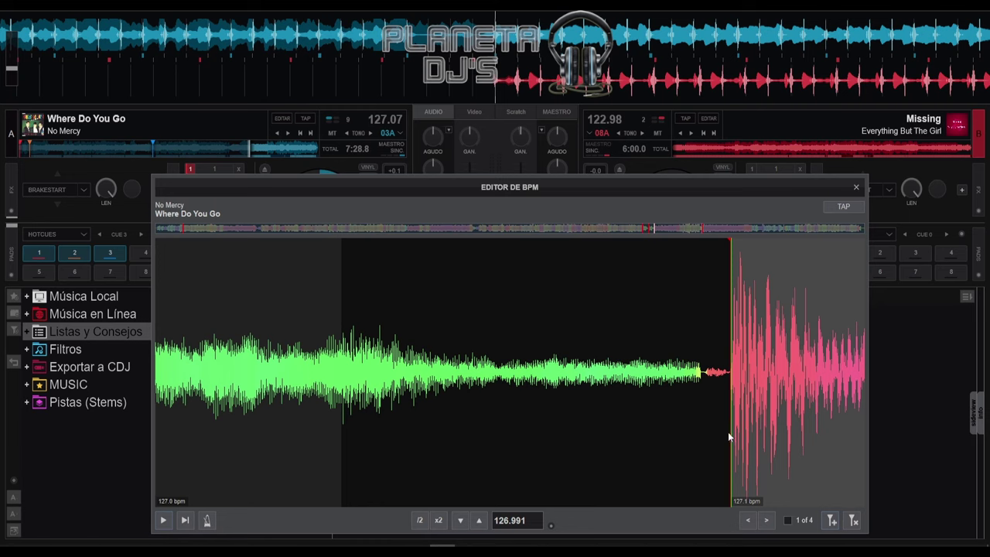
scroll(729, 437, down, 8)
scroll(242, 359, down, 2)
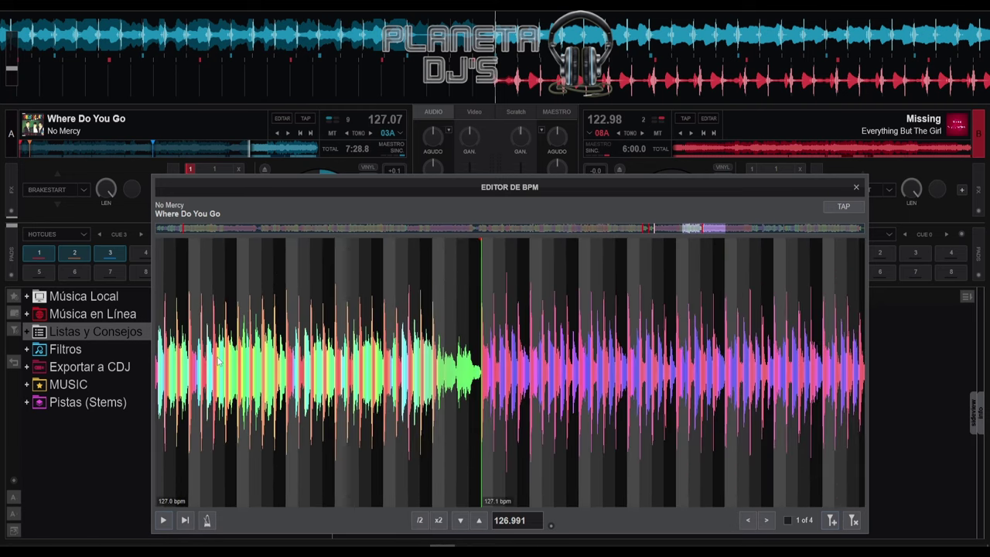
- Examine how the beat grid lines up with the hits before the new anchor and along the rest of the track
scroll(219, 361, up, 4)
scroll(253, 357, down, 4)
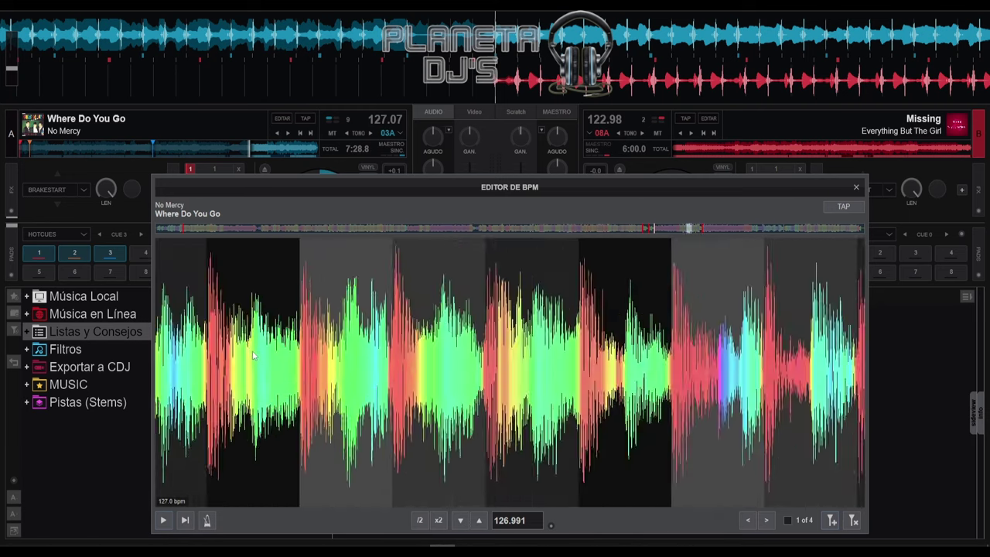
scroll(641, 368, down, 2)
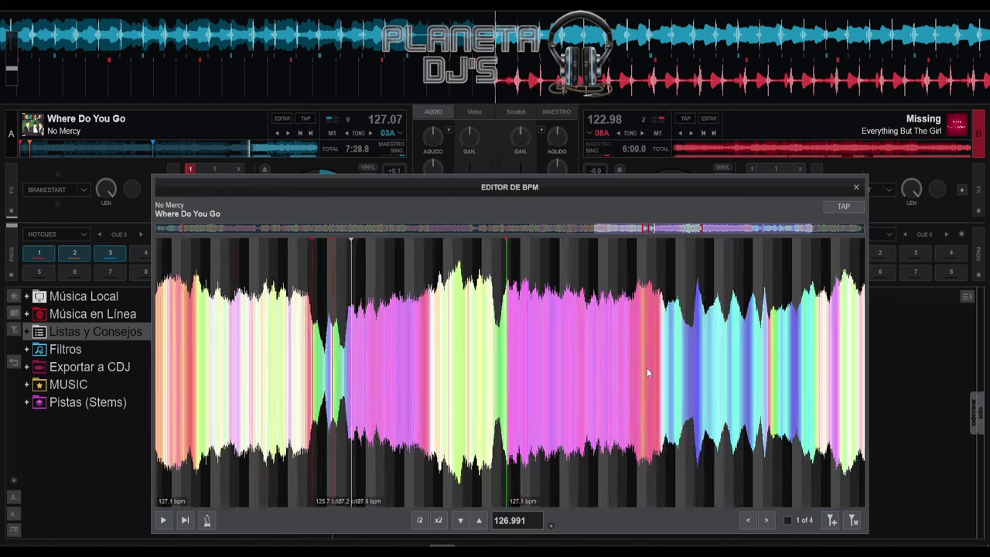
scroll(650, 368, up, 2)
scroll(661, 366, down, 2)
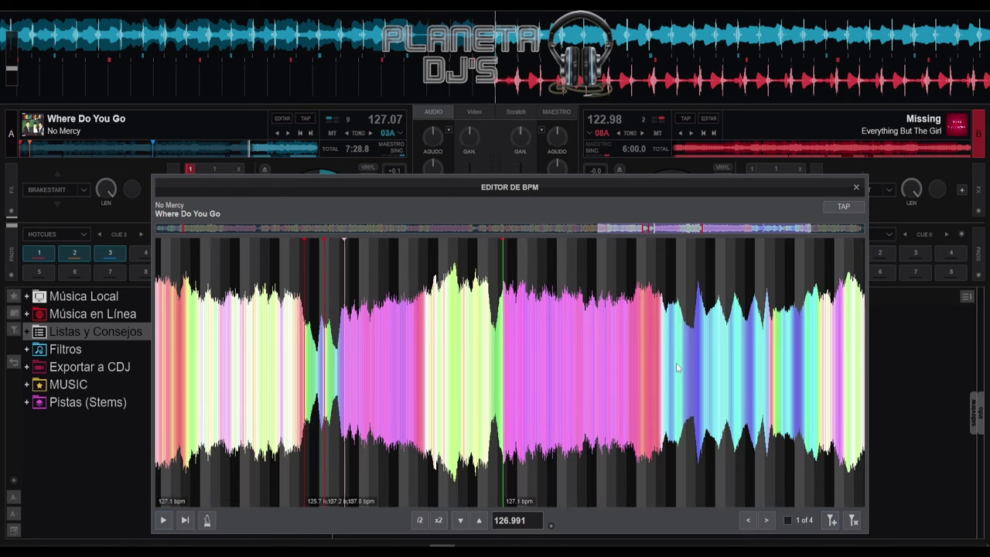
click(677, 368)
scroll(676, 368, up, 10)
scroll(685, 355, down, 3)
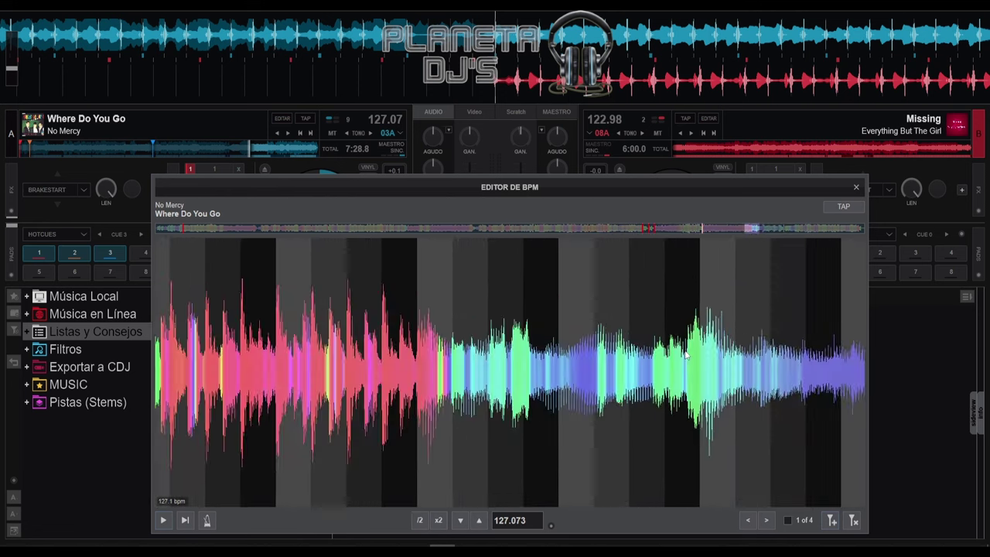
scroll(684, 354, down, 2)
scroll(507, 359, up, 4)
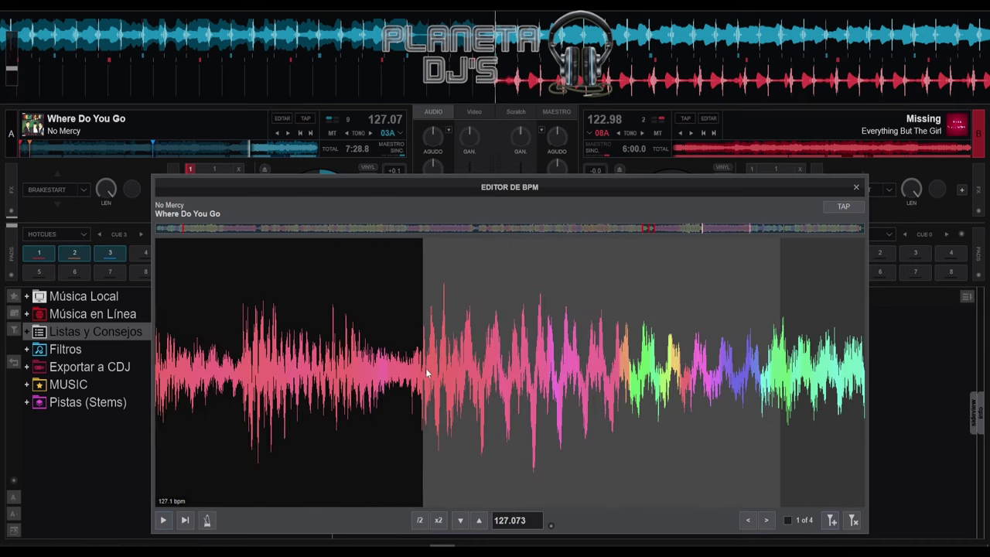
scroll(427, 370, down, 2)
scroll(411, 381, down, 4)
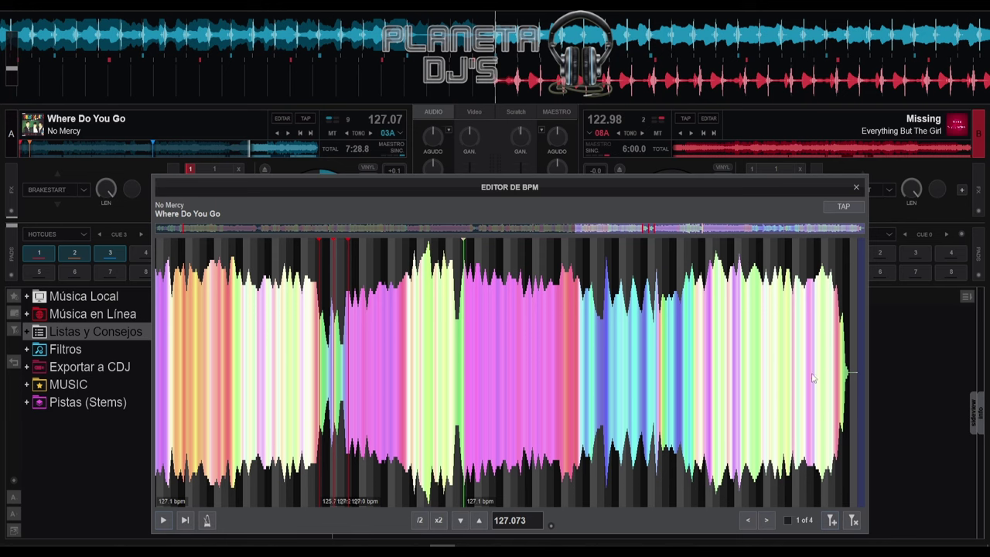
scroll(596, 334, up, 5)
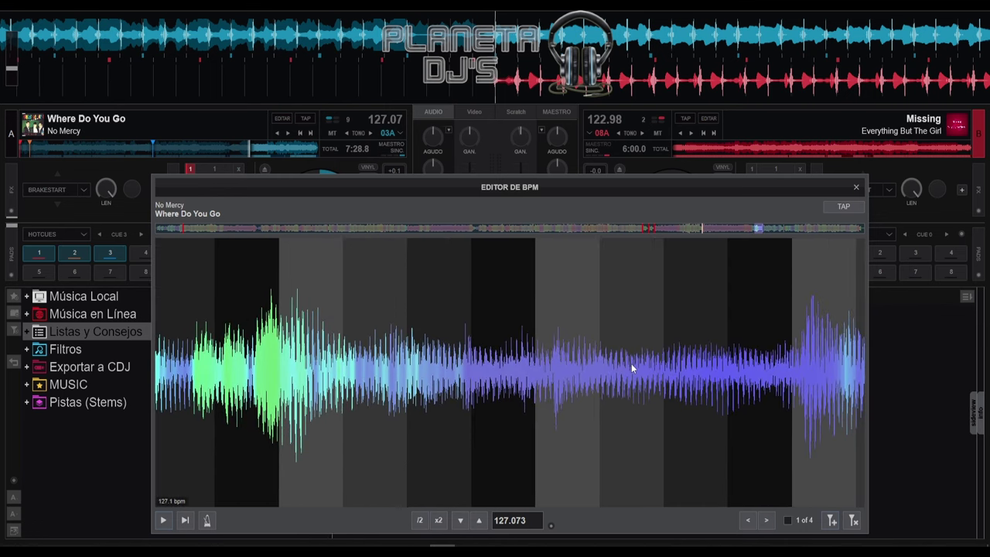
scroll(632, 362, down, 4)
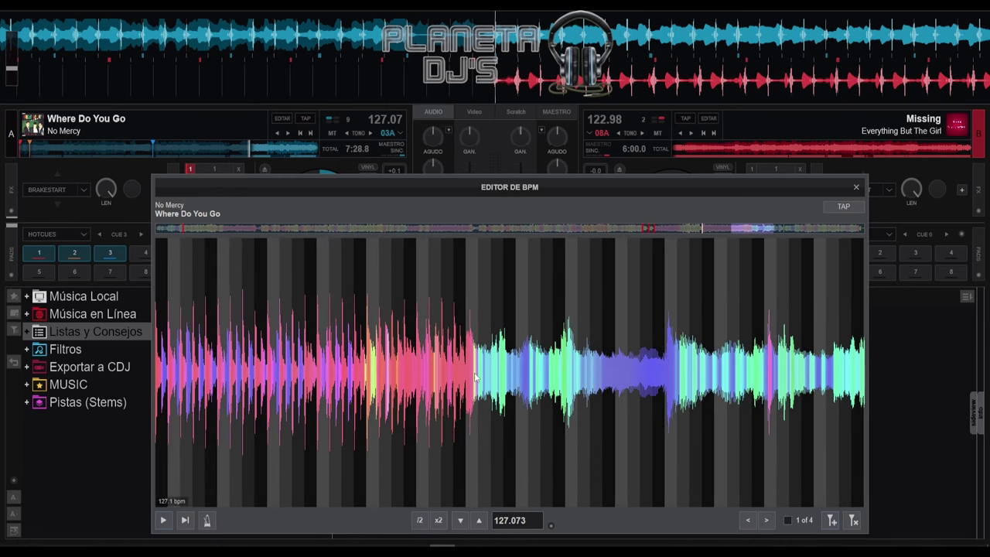
- Play through the quiet passage where the drums drop out, up to the next strong hit, and stop playback
click(475, 376)
scroll(781, 395, up, 1)
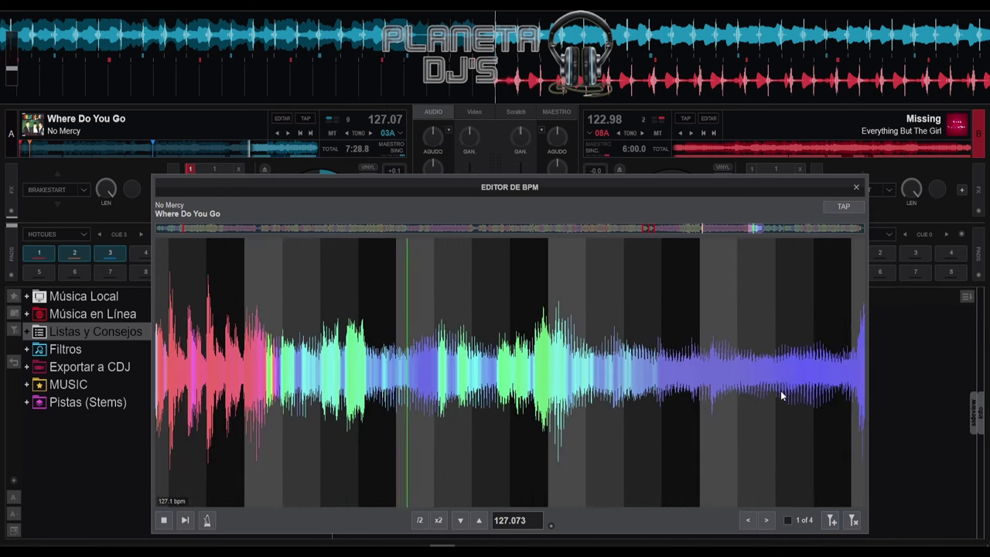
click(745, 391)
scroll(840, 380, down, 3)
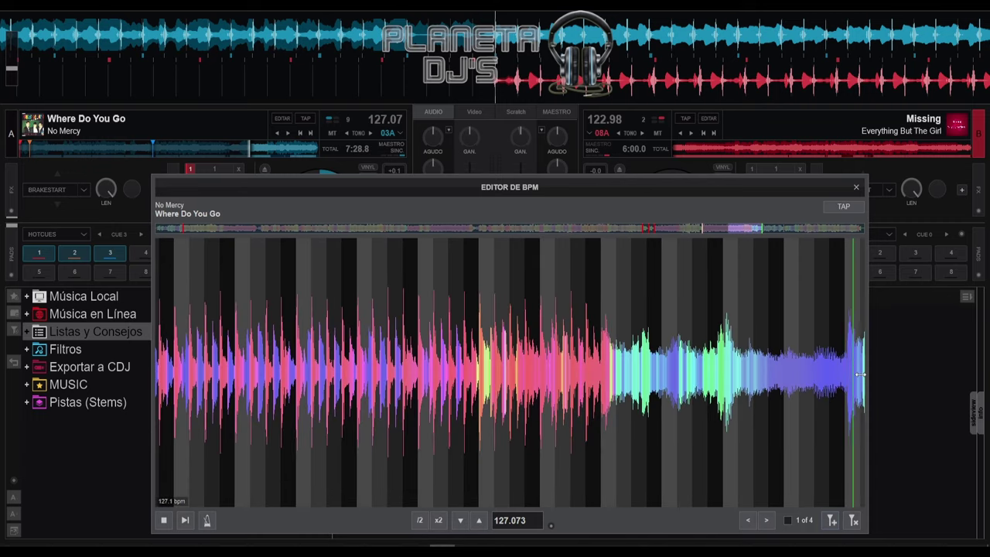
click(807, 379)
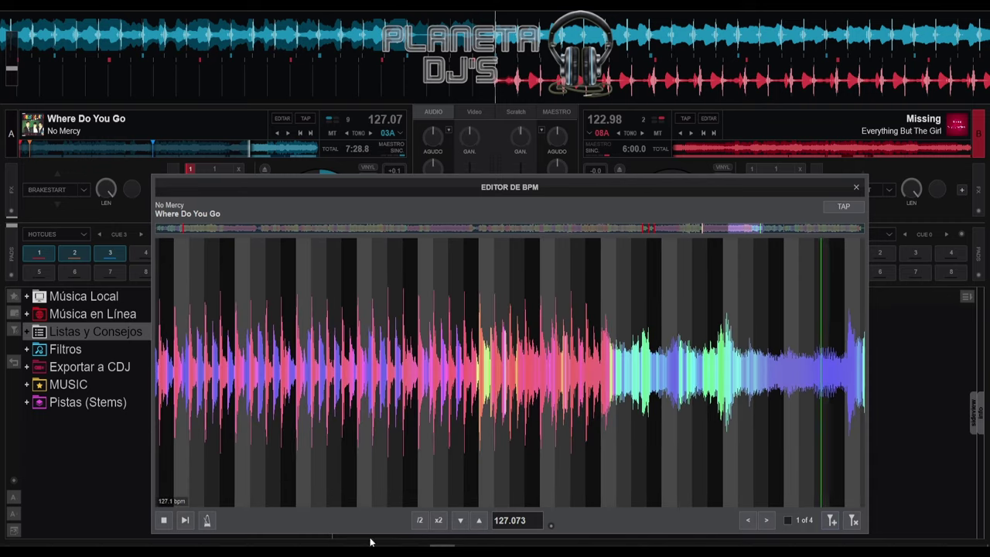
click(811, 404)
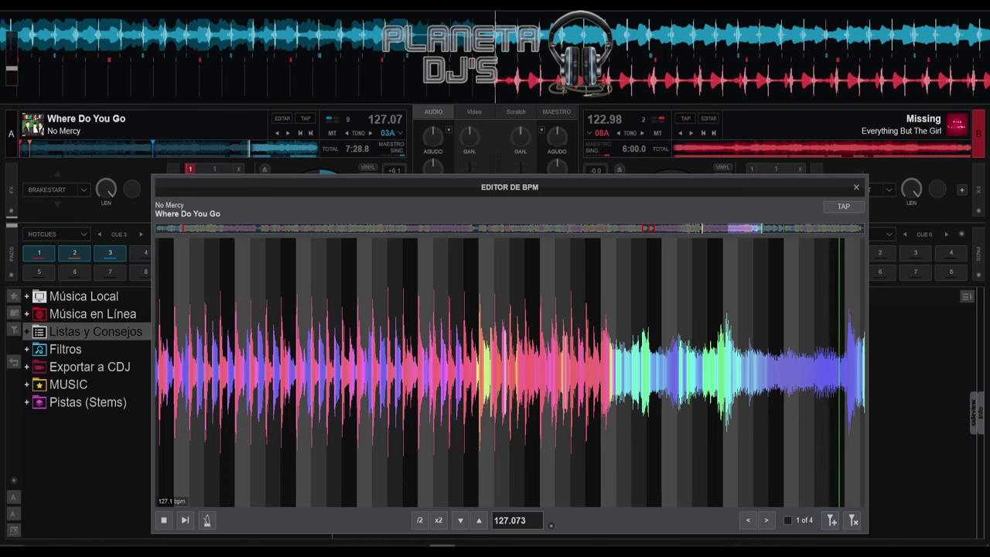
click(161, 519)
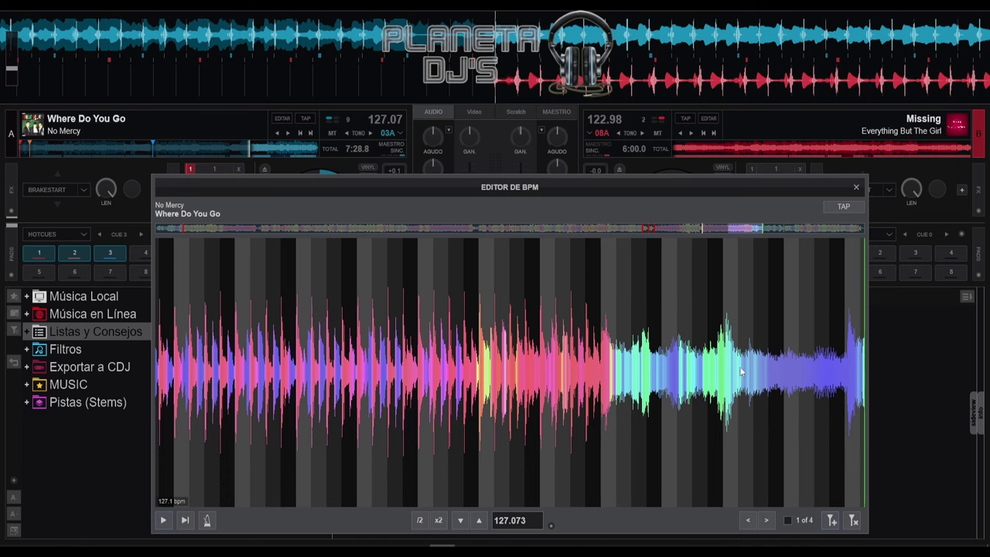
- Inspect the strong hit ending the quiet passage up close and play the audio leading into it
drag(742, 368, 400, 386)
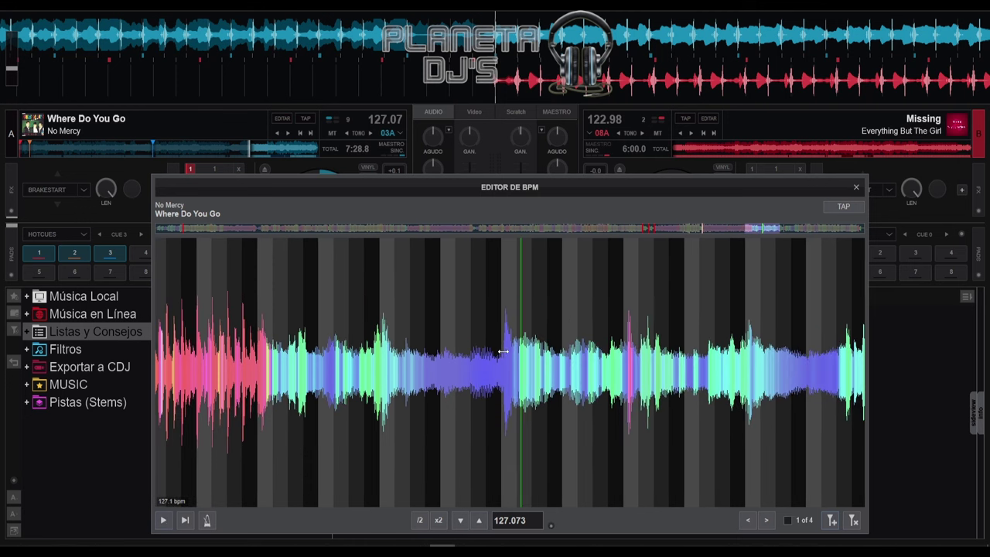
scroll(504, 366, up, 4)
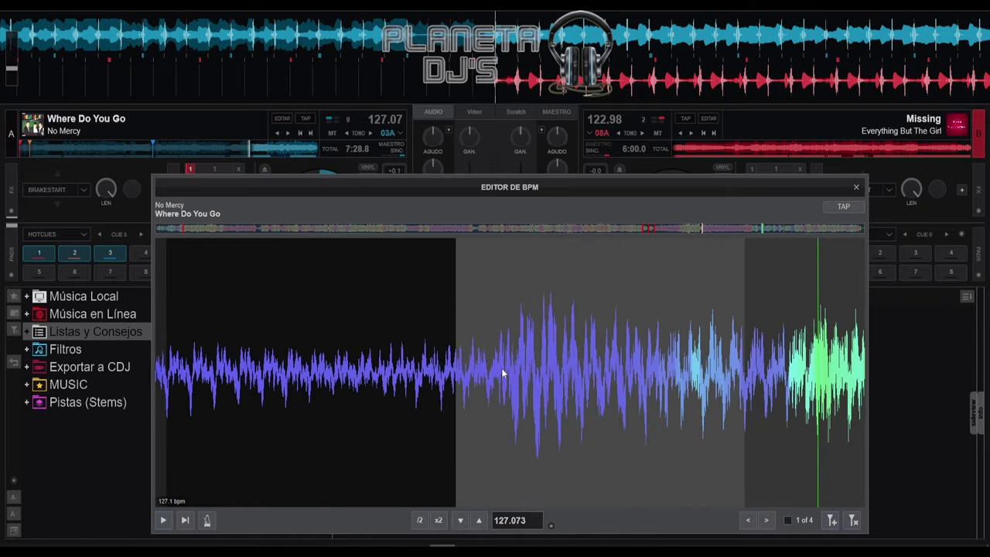
scroll(503, 397, up, 3)
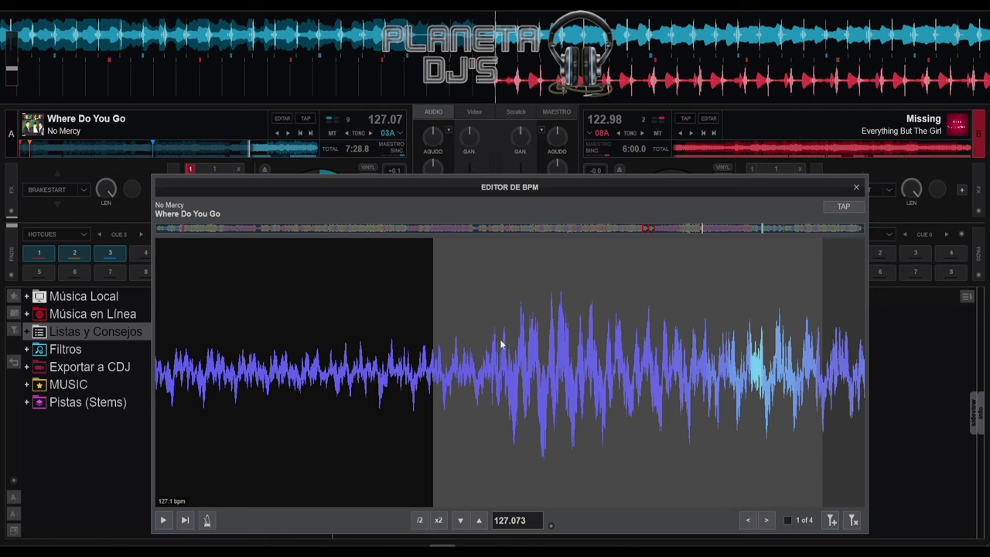
click(163, 520)
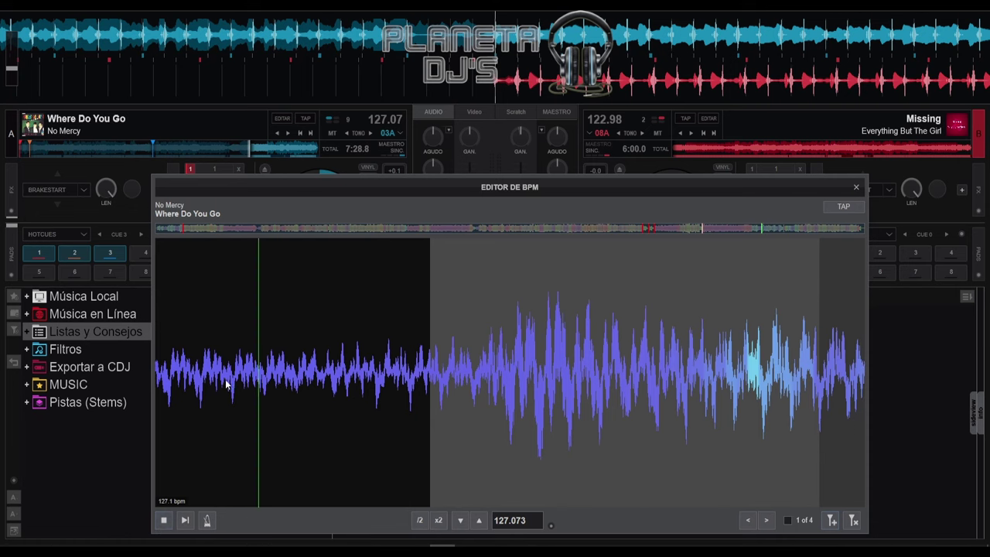
click(162, 522)
- Add a tempo anchor at the start of that hit and align the preceding grid line with it, setting the earlier section to 126.765 BPM
drag(840, 291, 506, 278)
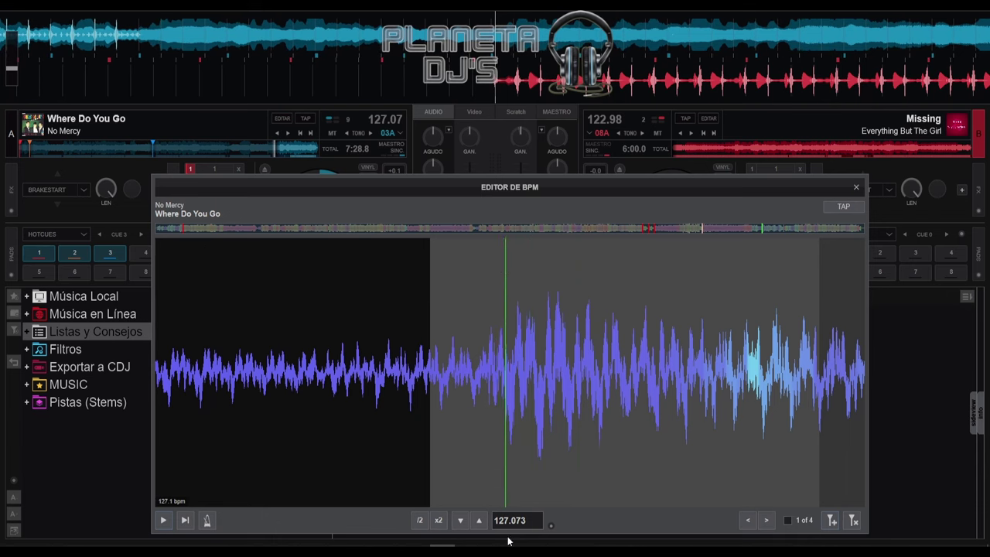
click(832, 521)
drag(430, 472, 507, 465)
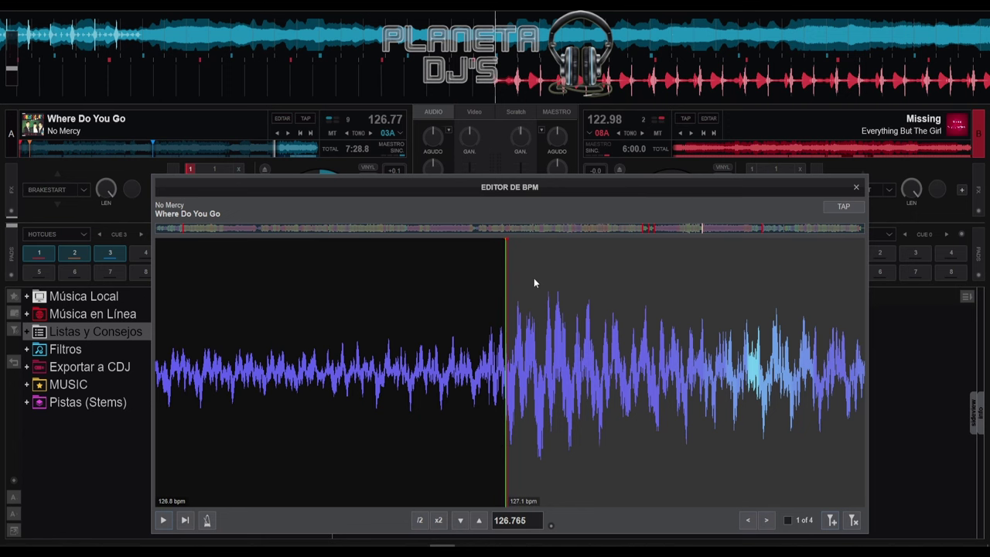
- Play the calm section after the new anchor up to where the drums return, and stop playback
key(space)
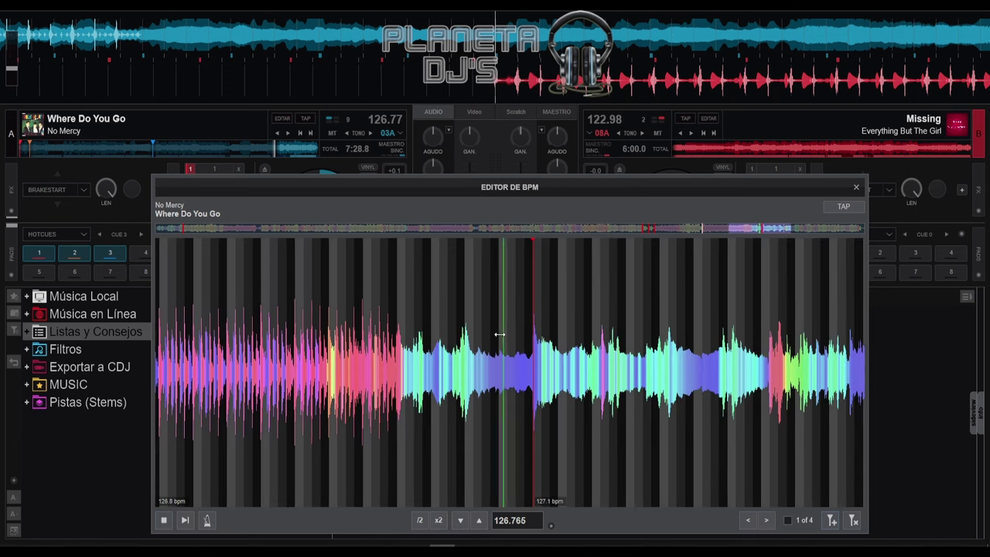
scroll(534, 325, up, 5)
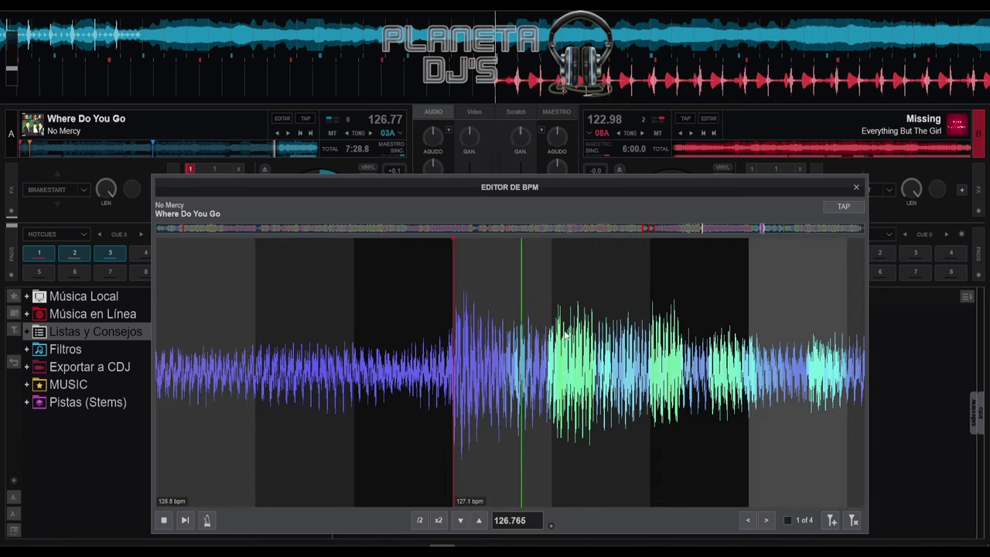
scroll(564, 334, down, 3)
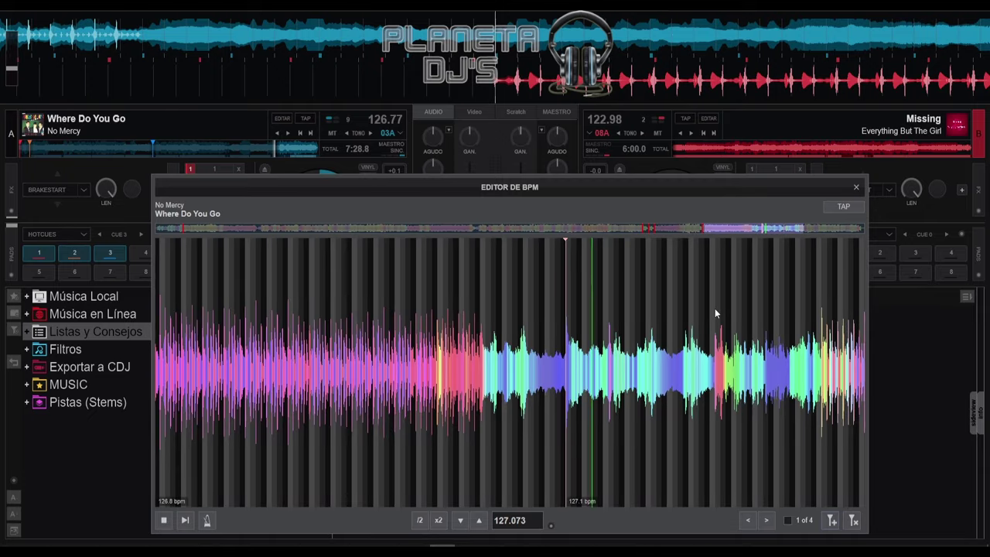
scroll(804, 320, up, 3)
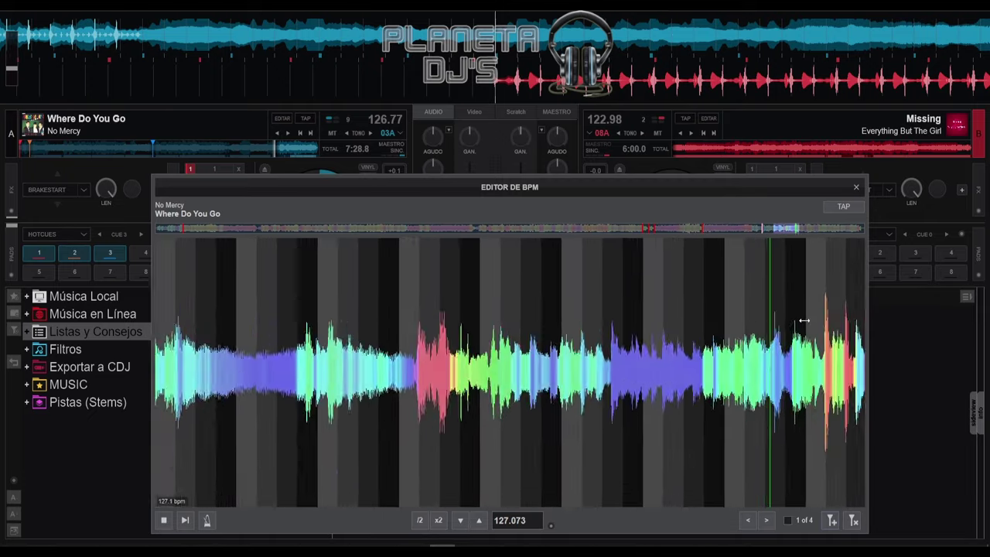
scroll(738, 350, down, 2)
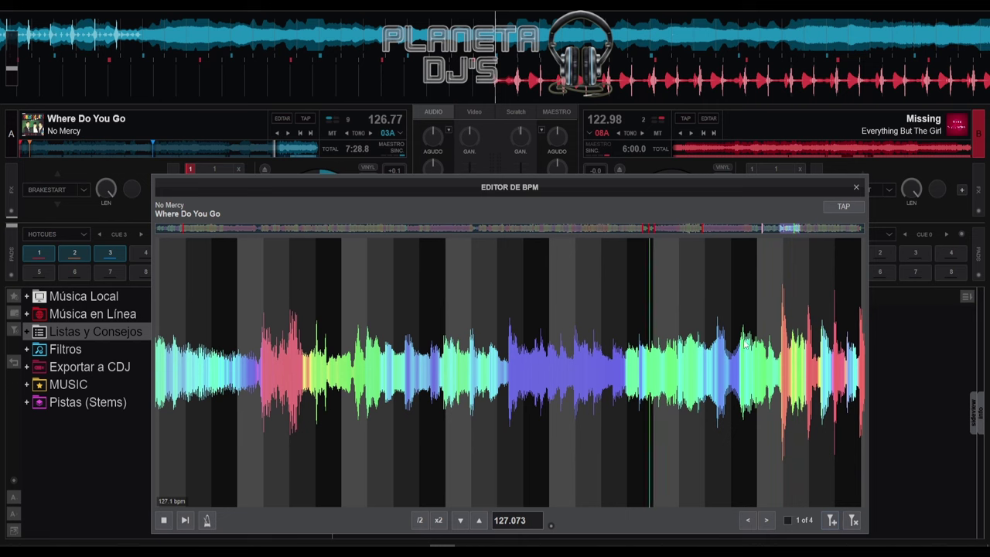
click(164, 522)
- Place the playback cursor exactly at the start of the first drum hit after the calm section
scroll(660, 369, up, 2)
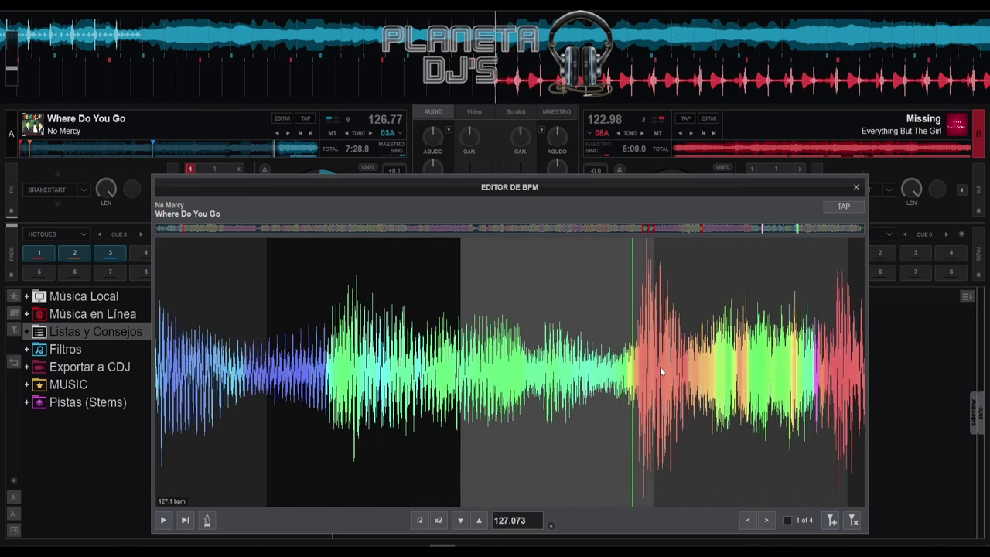
scroll(660, 365, up, 1)
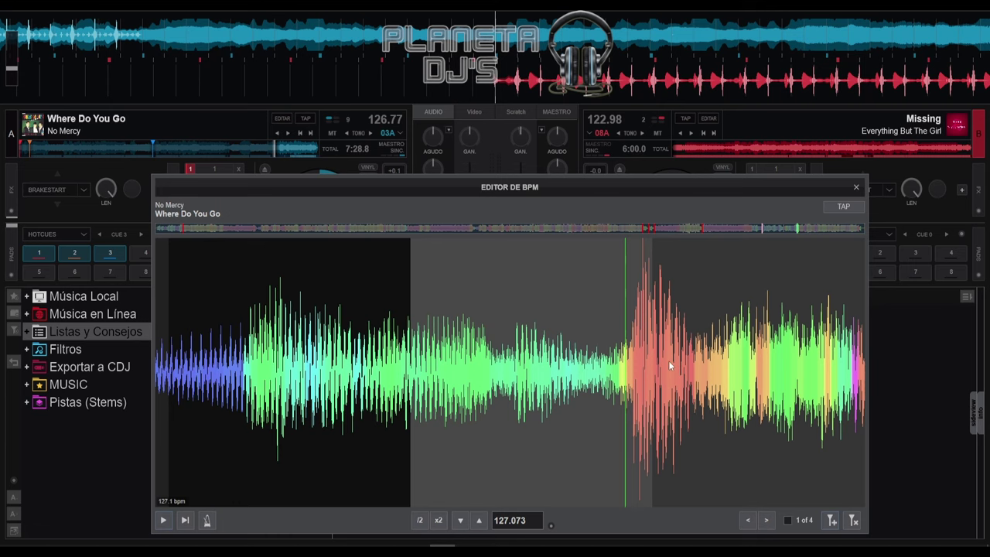
scroll(665, 365, up, 2)
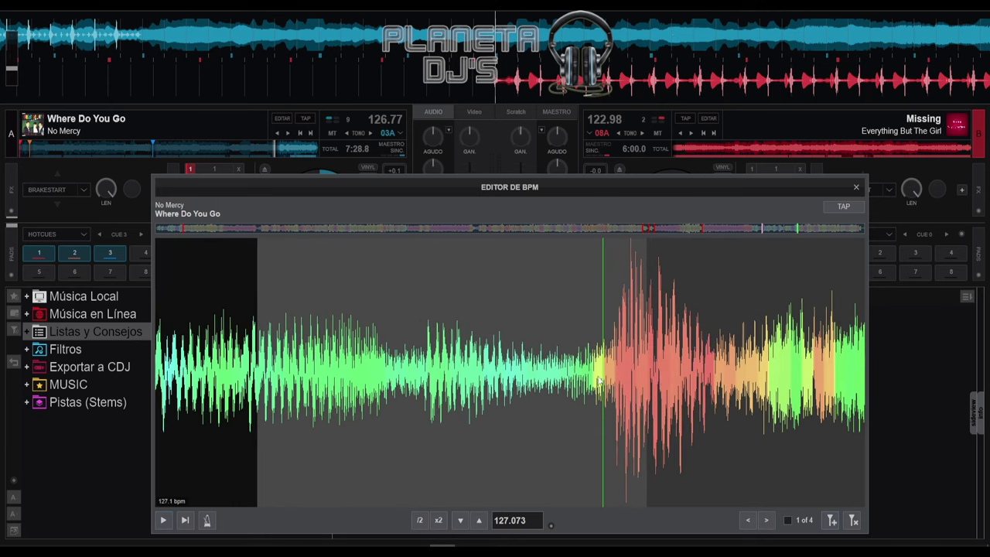
key(space)
scroll(313, 434, down, 3)
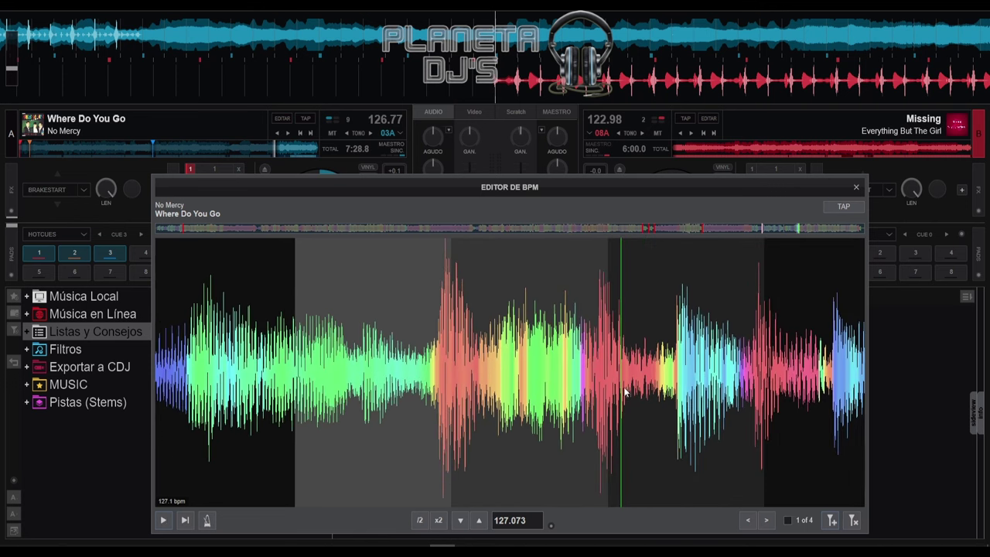
scroll(444, 398, up, 2)
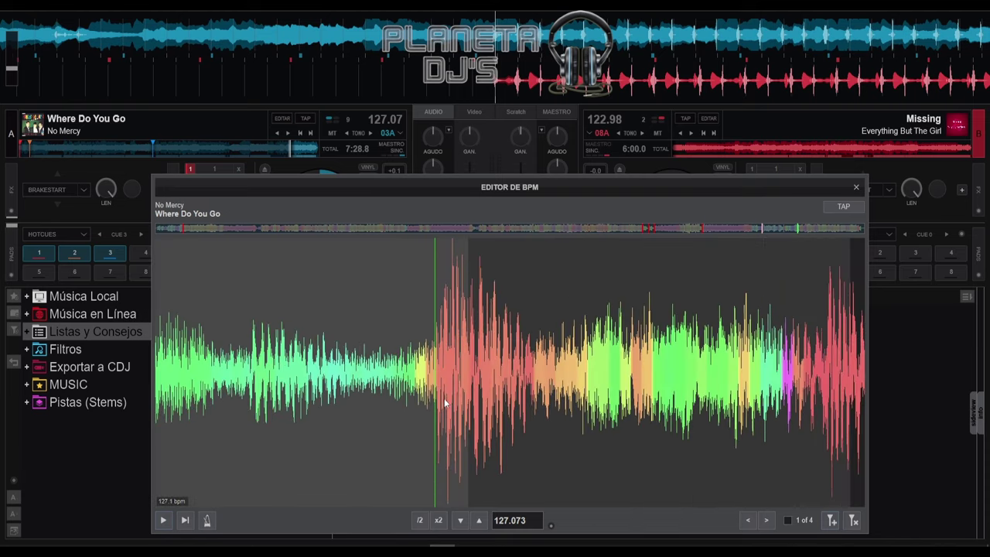
drag(435, 434, 437, 459)
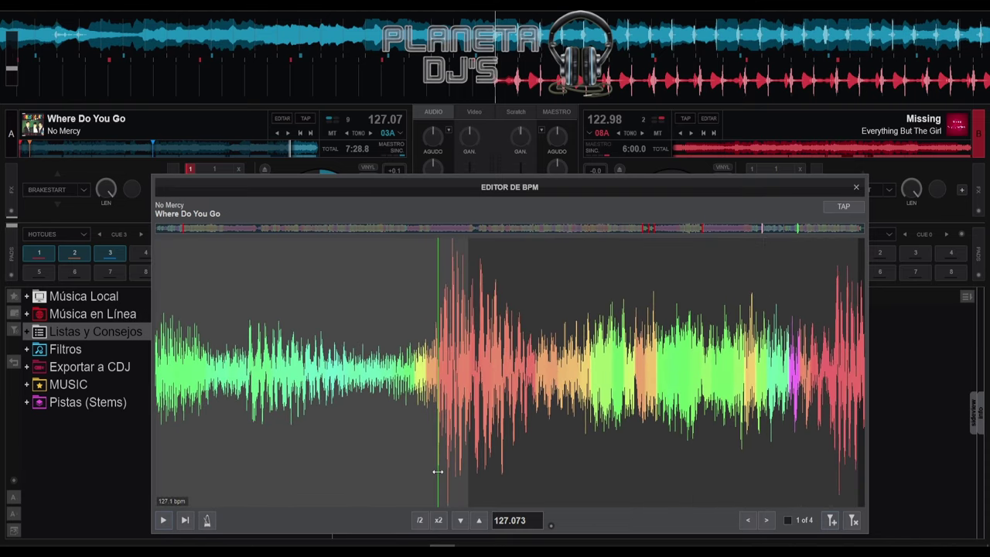
- Add a tempo anchor at the returning drum hit and mark it as beat 1 of 4
click(835, 528)
scroll(511, 433, down, 4)
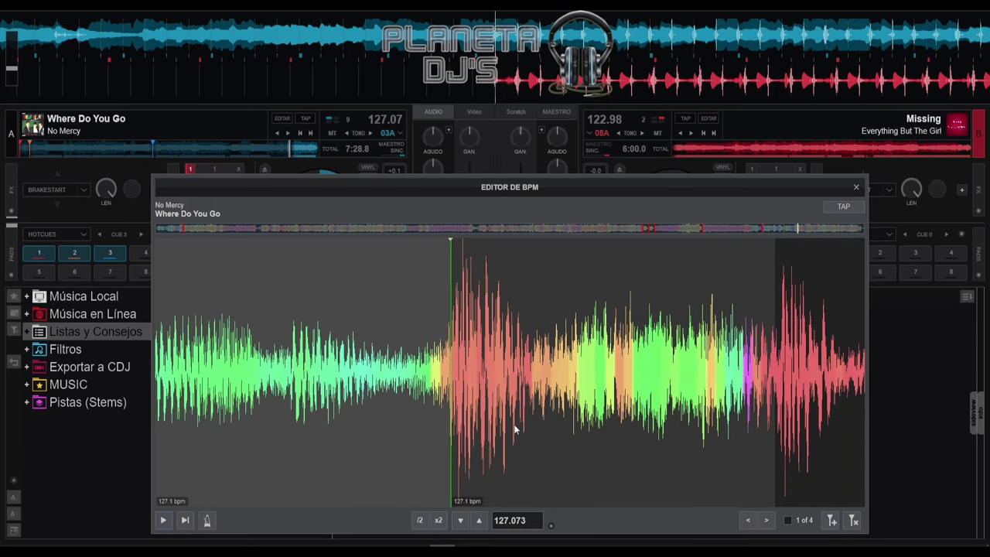
click(787, 523)
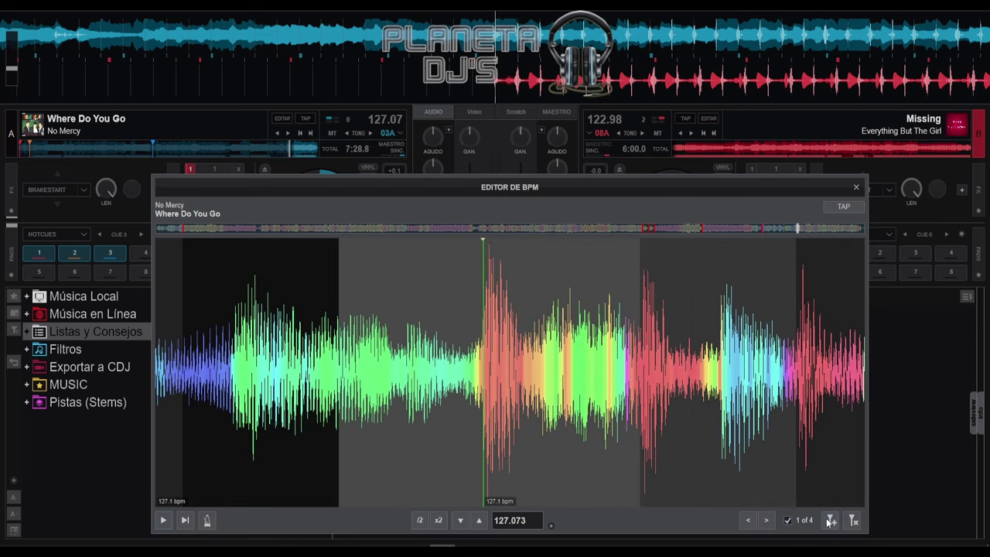
- Unmark the returning drum hit's anchor as beat 1 of 4 and align the preceding grid line with it, setting the earlier section to 124.627 BPM
click(788, 523)
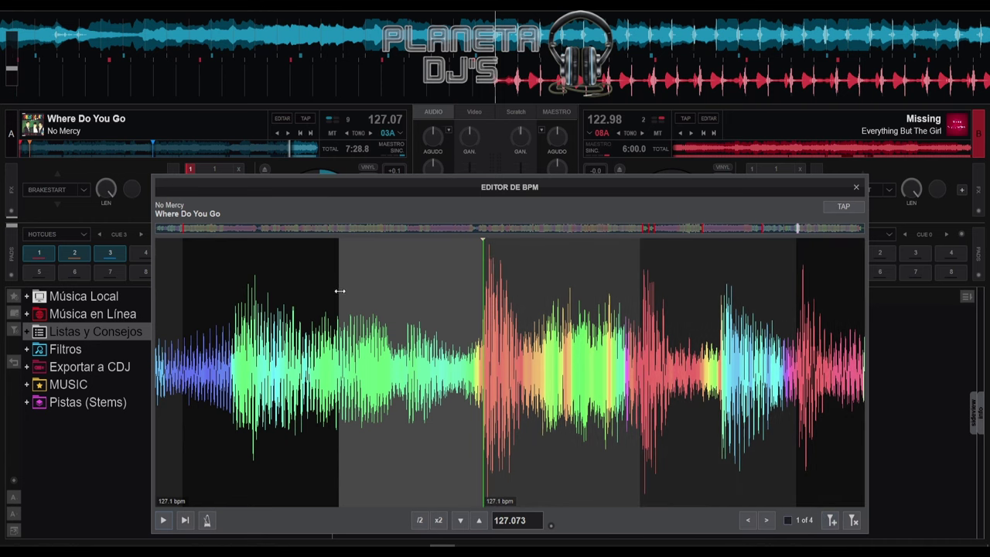
drag(338, 289, 482, 284)
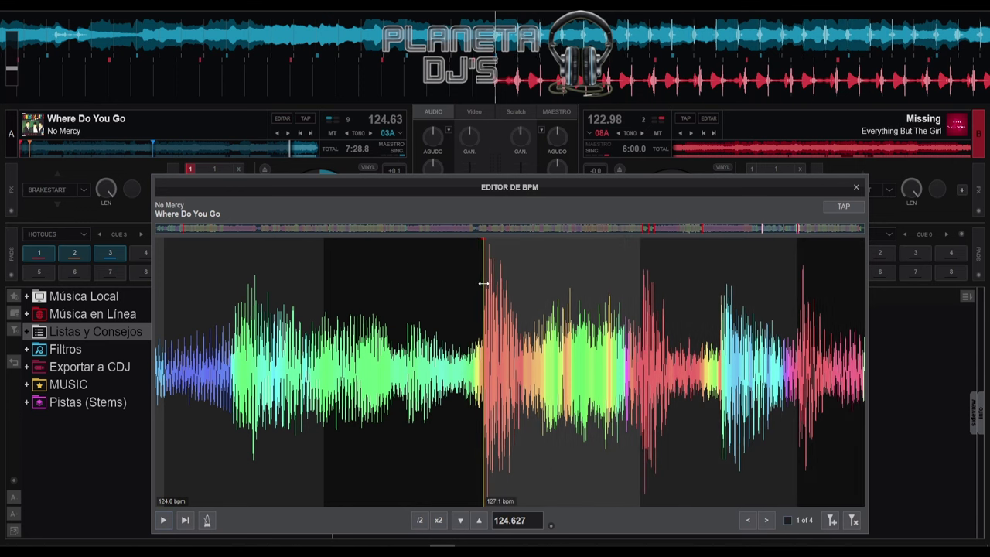
scroll(486, 287, up, 3)
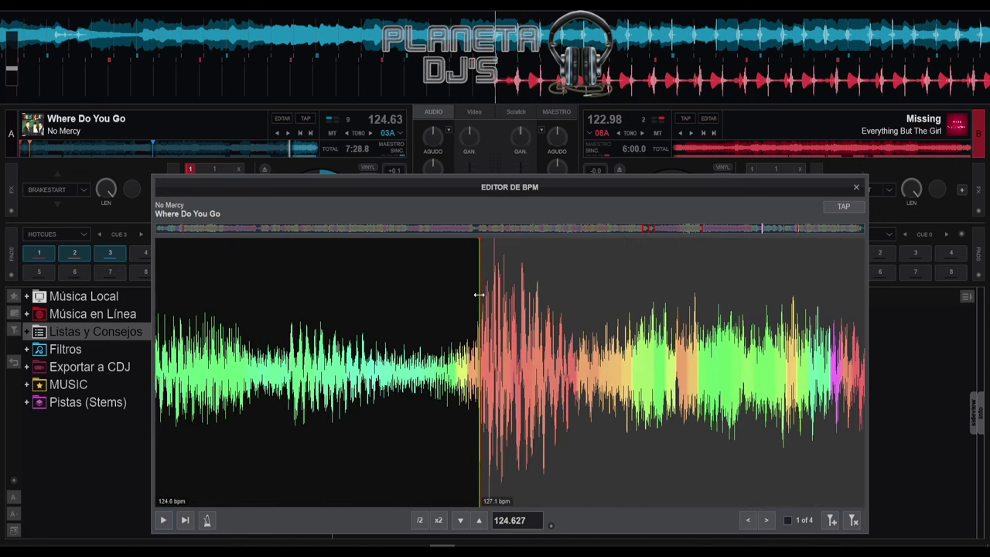
scroll(539, 470, down, 2)
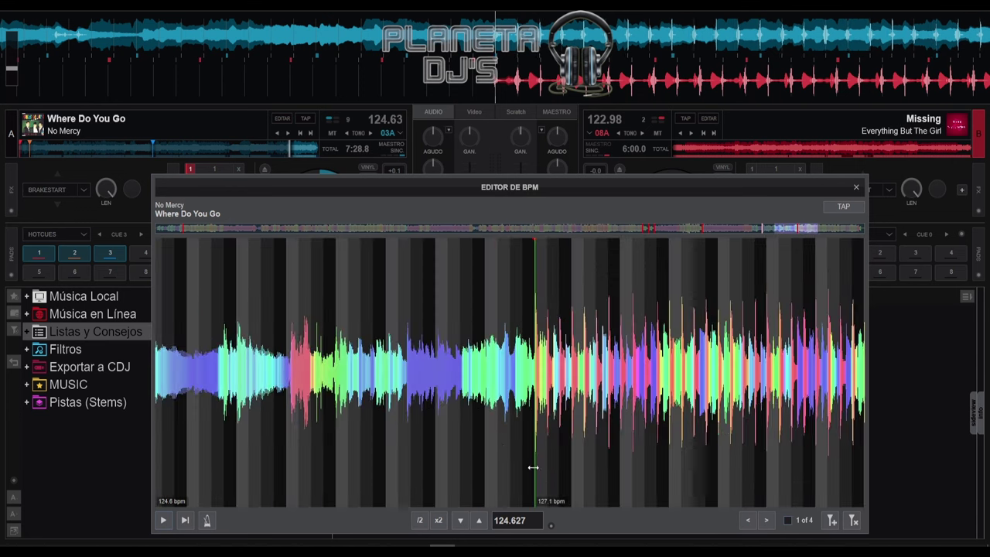
- Play the calm section leading up to the anchor to check its beat grid, and stop playback just past the returning drum hit
click(360, 379)
scroll(418, 381, up, 2)
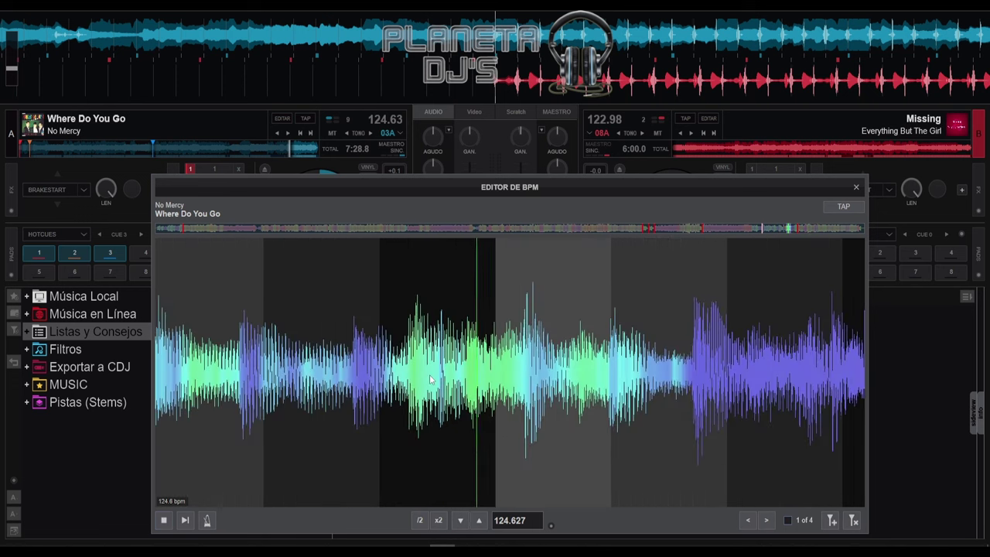
scroll(430, 379, down, 2)
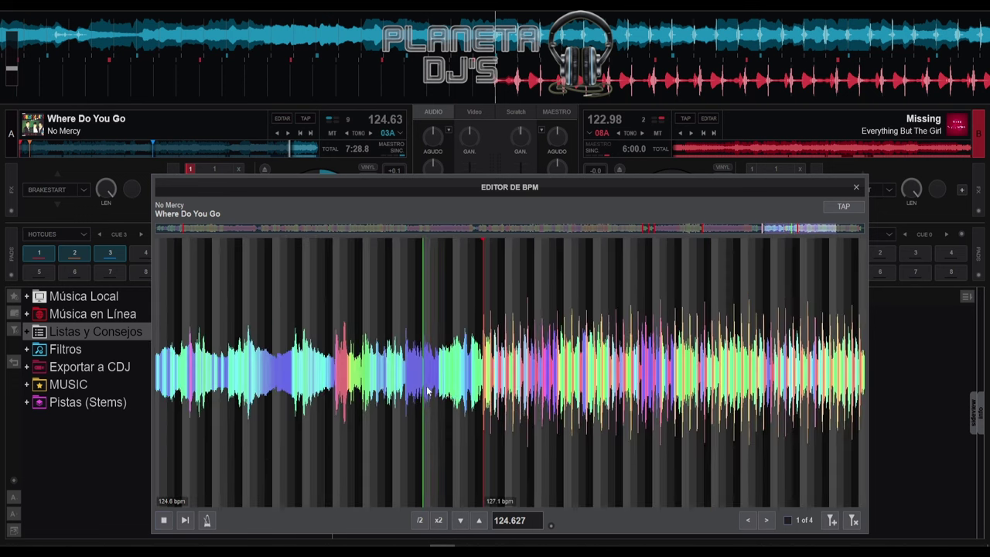
scroll(487, 392, up, 2)
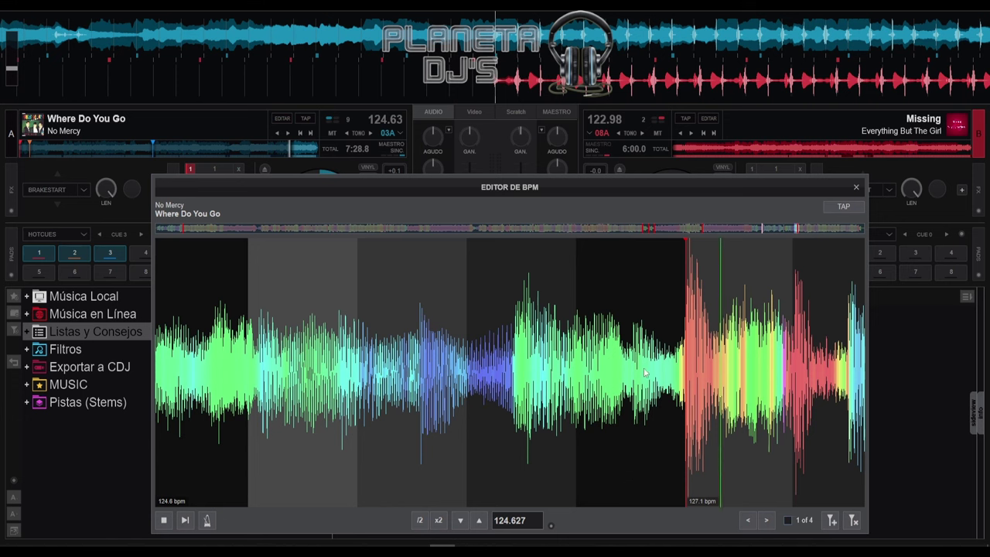
click(182, 521)
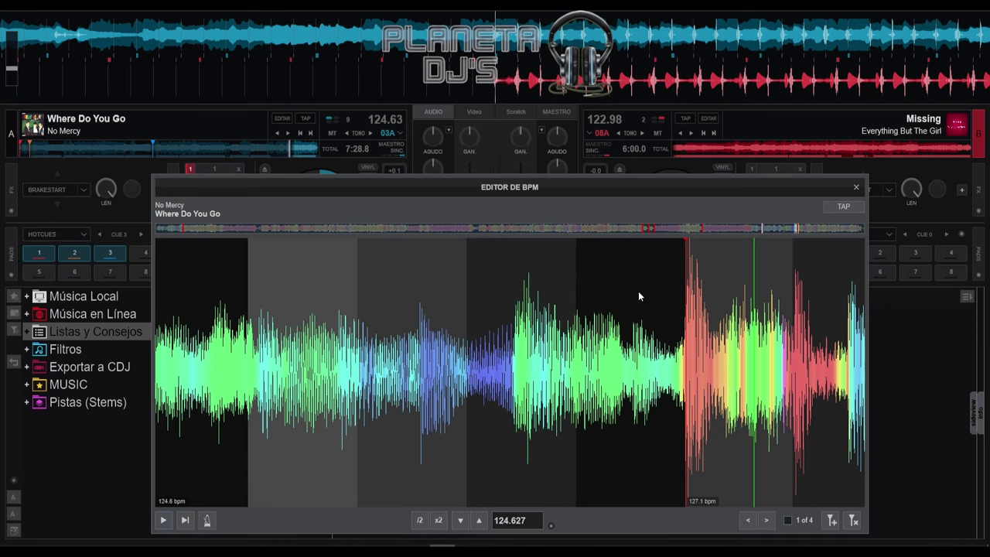
- Nudge the anchor slightly past the hit's start and shift the preceding grid lines earlier, bringing the calm section to 127.214 BPM
drag(638, 292, 627, 291)
drag(673, 330, 682, 329)
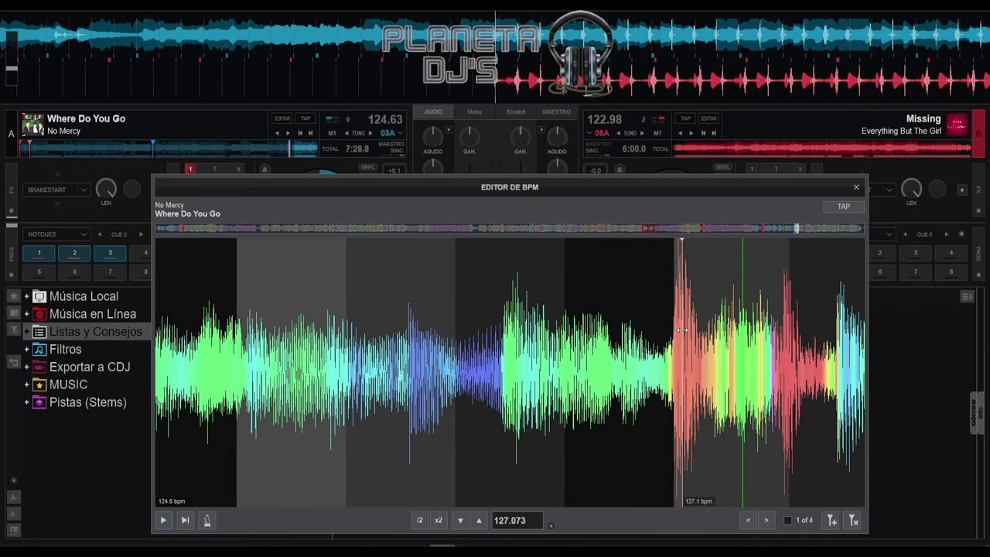
drag(675, 268, 610, 266)
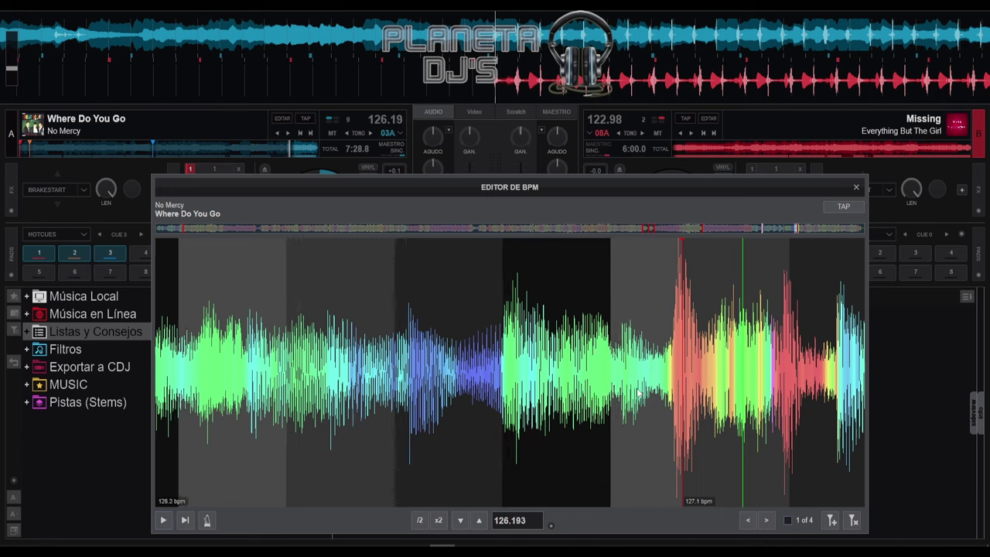
drag(611, 424, 572, 445)
- Move the anchor back to the start of the drum hit and fine-tune the preceding grid line, setting the calm section to 127.252 BPM
scroll(668, 380, up, 3)
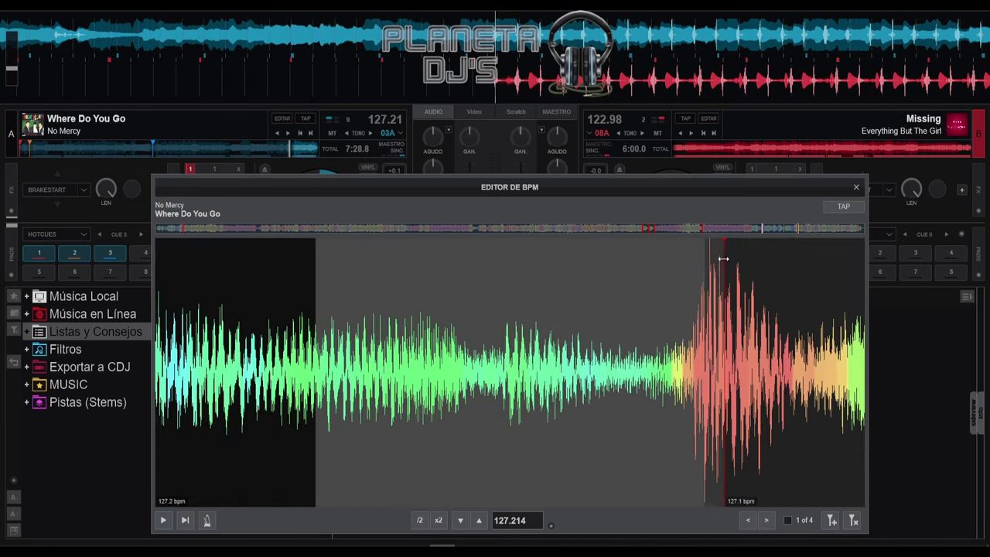
drag(723, 259, 700, 261)
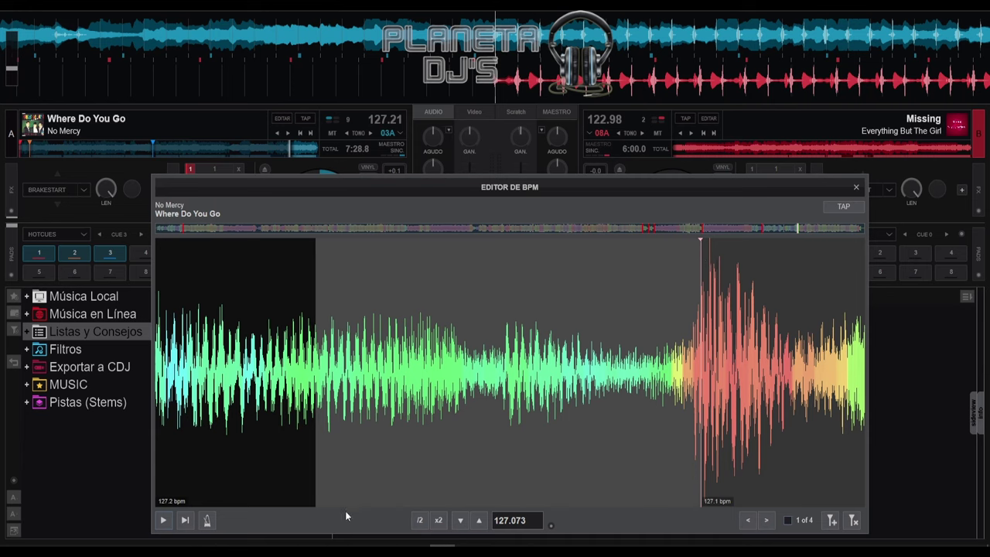
drag(316, 485, 310, 486)
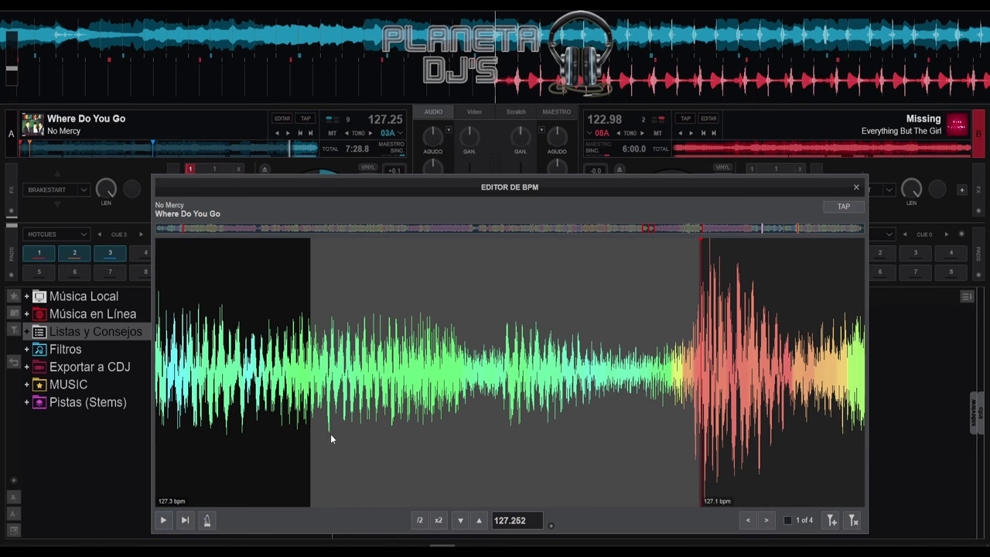
- Play the track's closing beats to check that the grid stays aligned to the end, and close the BPM editor
scroll(330, 439, down, 6)
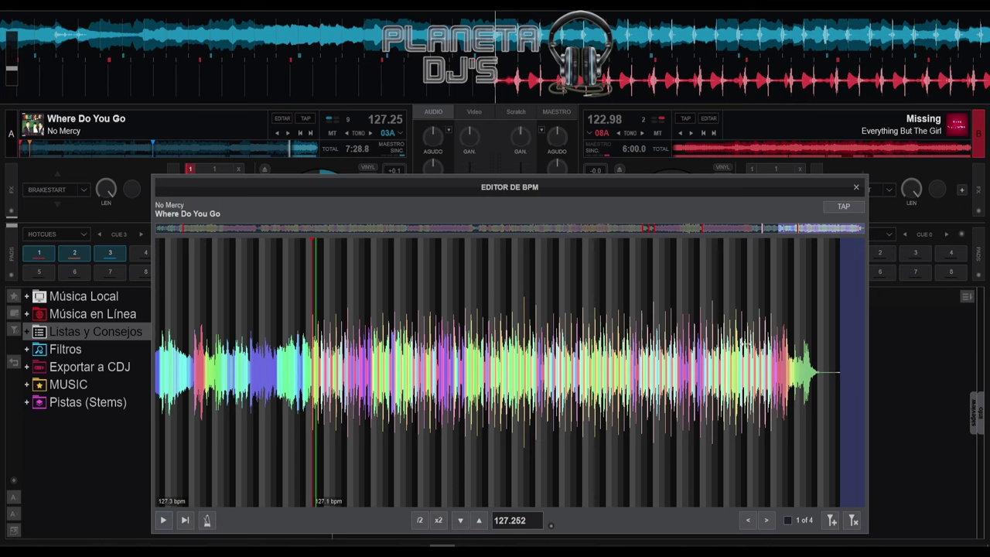
click(755, 354)
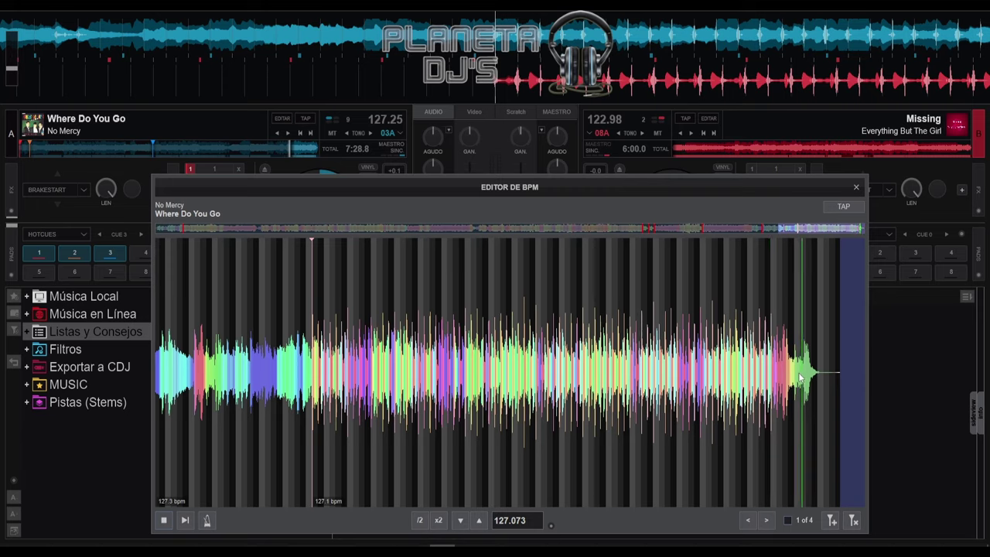
scroll(790, 365, up, 2)
scroll(790, 365, up, 1)
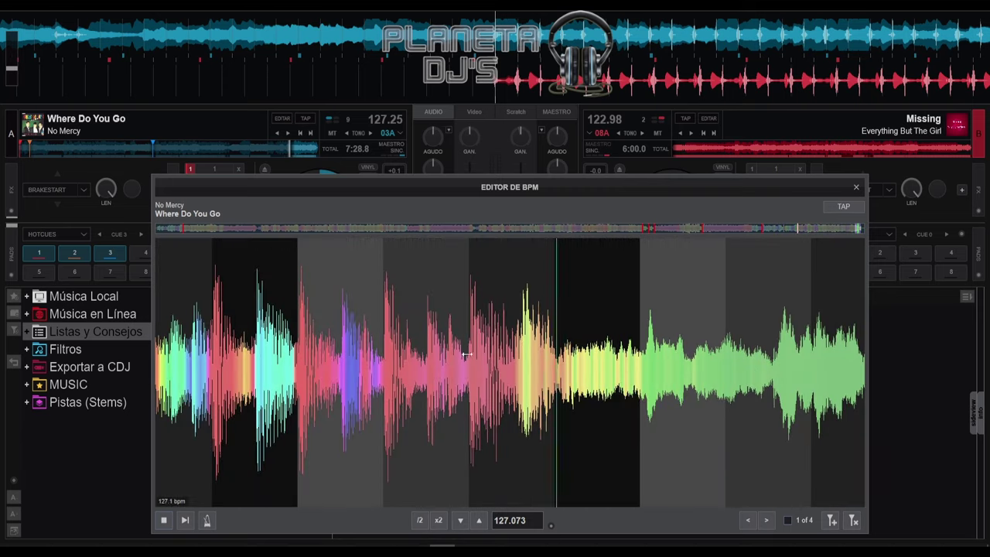
drag(429, 353, 433, 353)
click(433, 353)
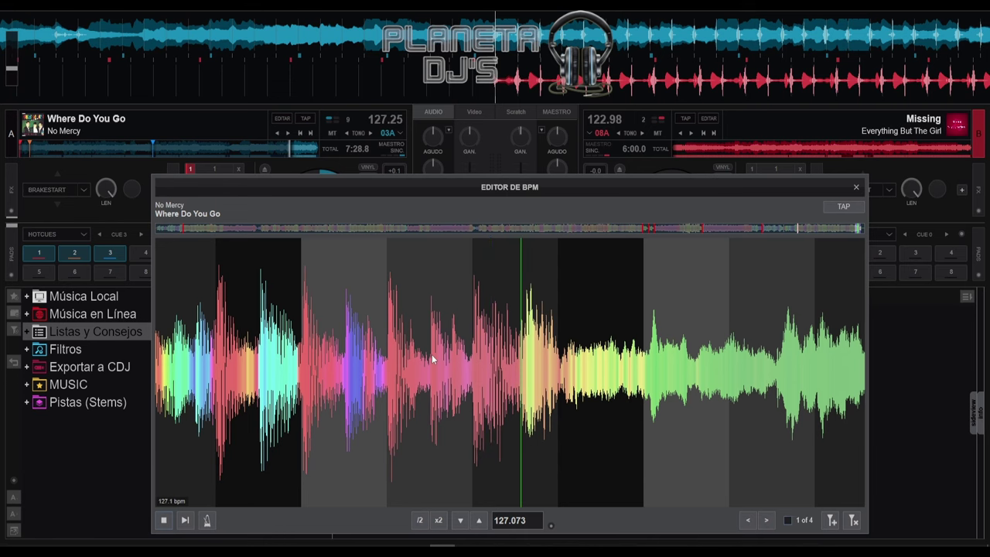
click(856, 186)
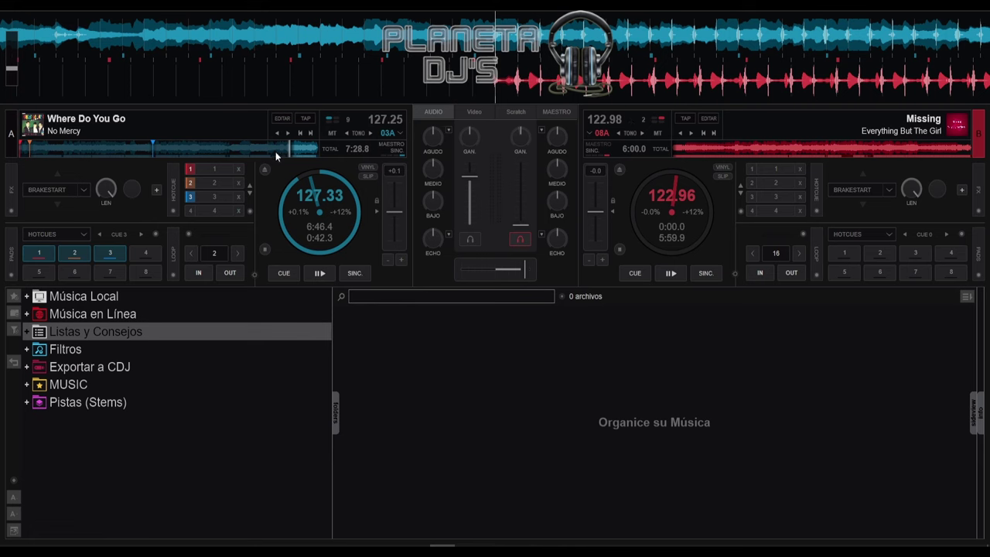
- Set hot cue 4 on deck A at about 5:08, just before the calm section
click(223, 149)
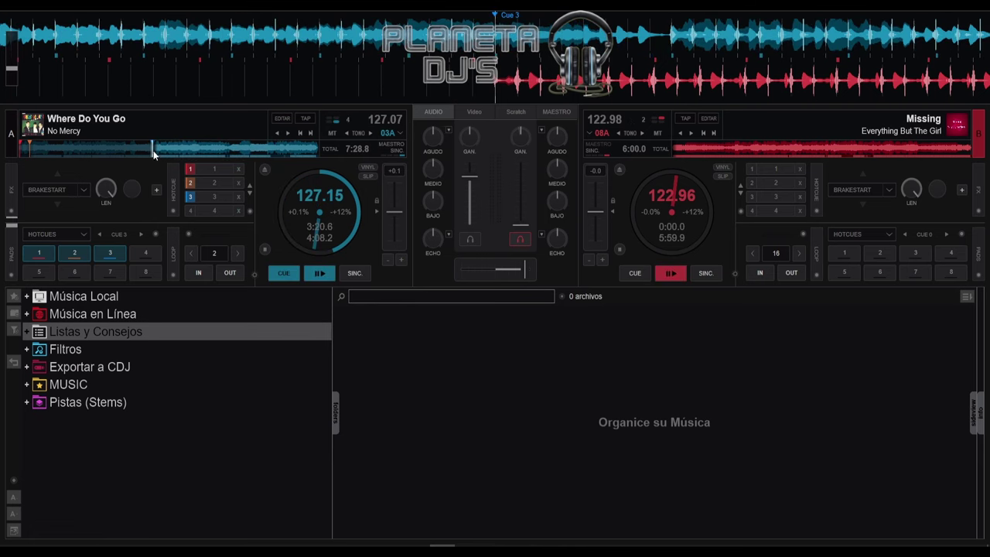
click(226, 149)
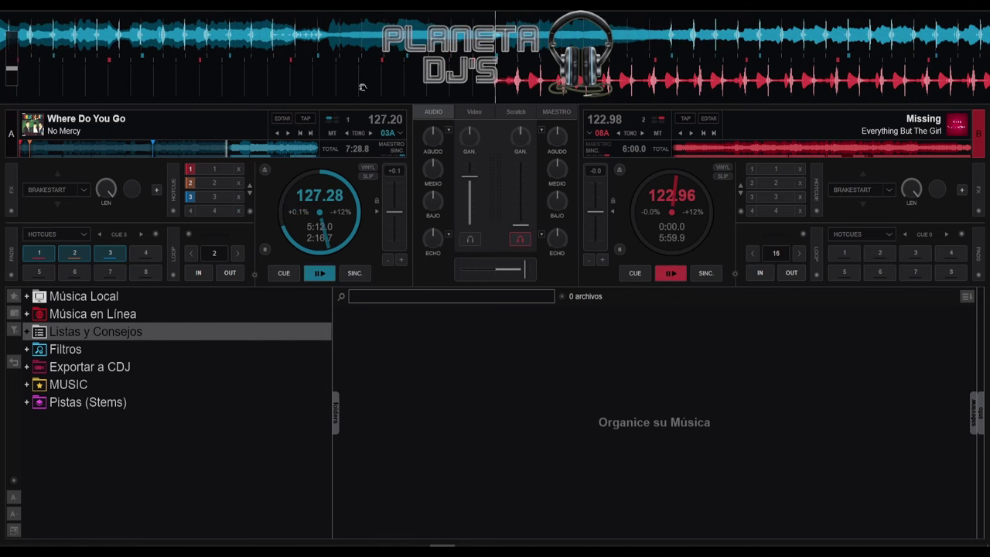
scroll(363, 88, down, 8)
scroll(363, 88, up, 2)
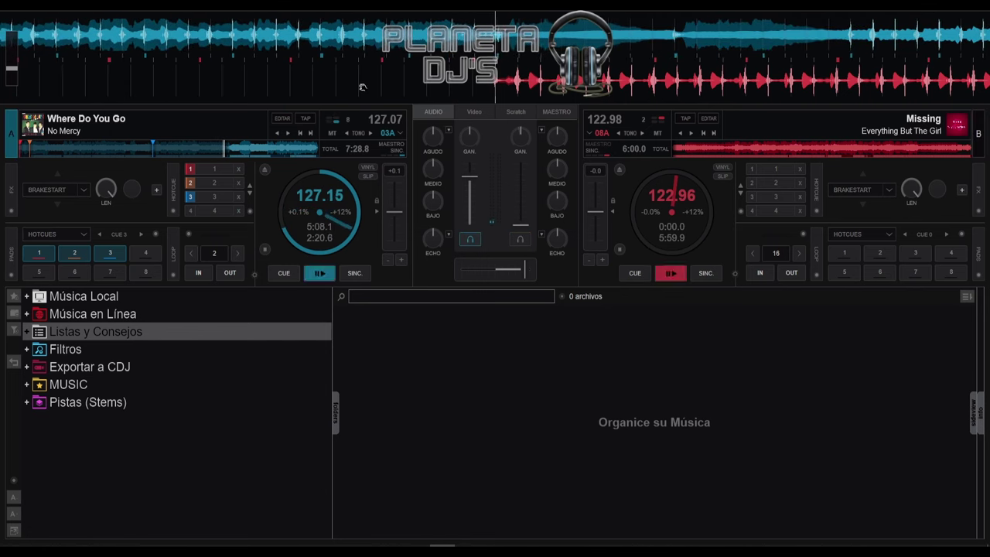
key(4)
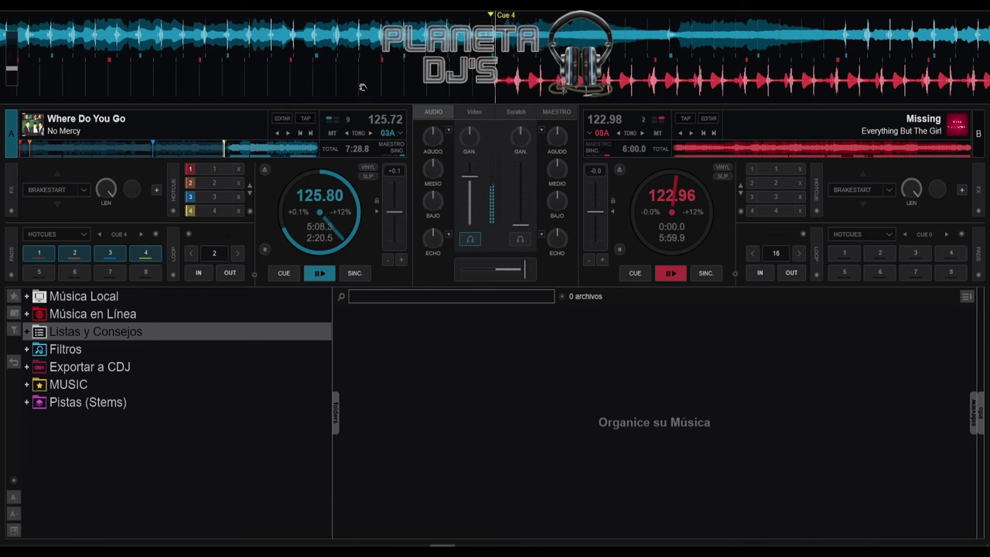
- Jump deck A back to hot cue 3
key(3)
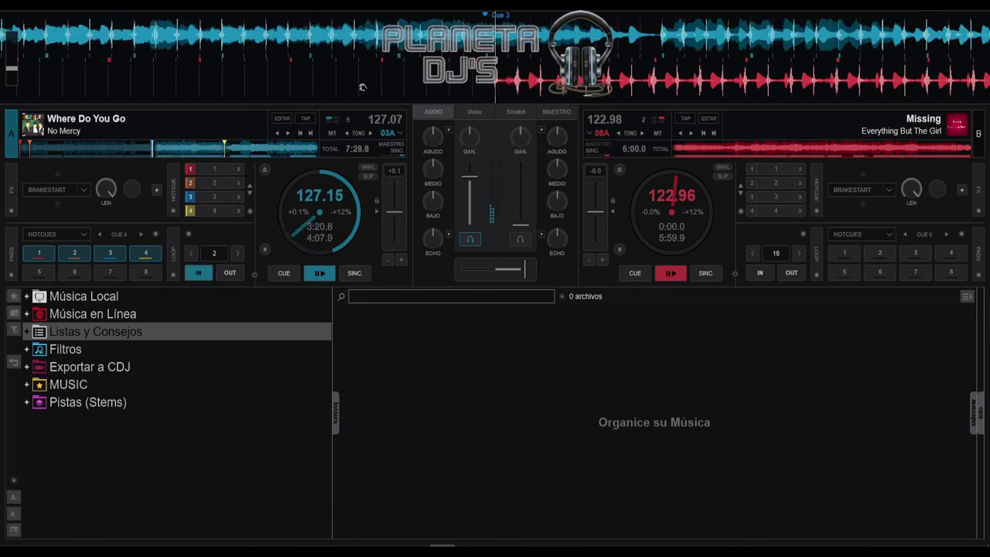
- Audition the transition between hot cues 3 and 4 on deck A by alternating between them during playback
key(4)
key(3)
key(4)
key(3)
key(4)
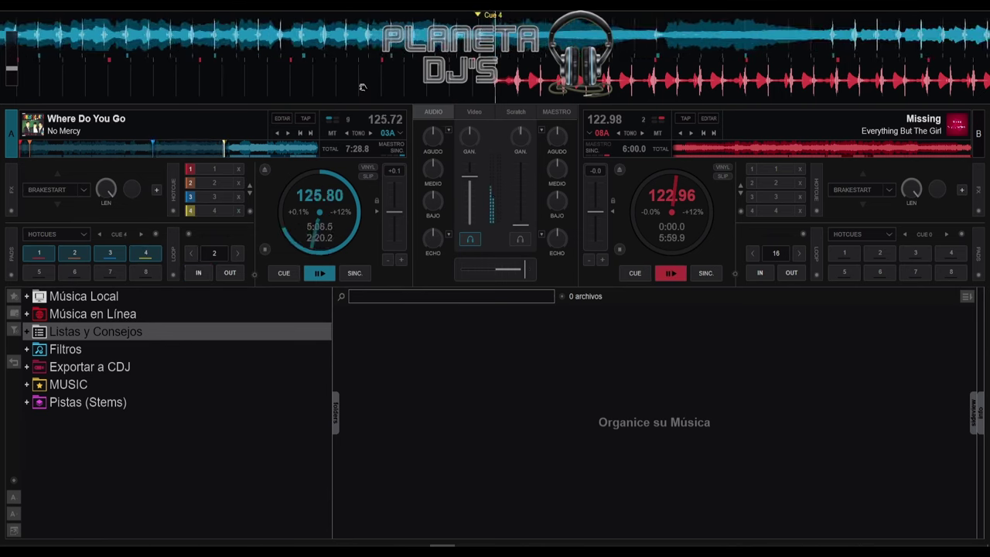
- Alternate playback repeatedly between hot cues 2 and 4 on deck A, and stop at hot cue 4
key(2)
key(4)
key(2)
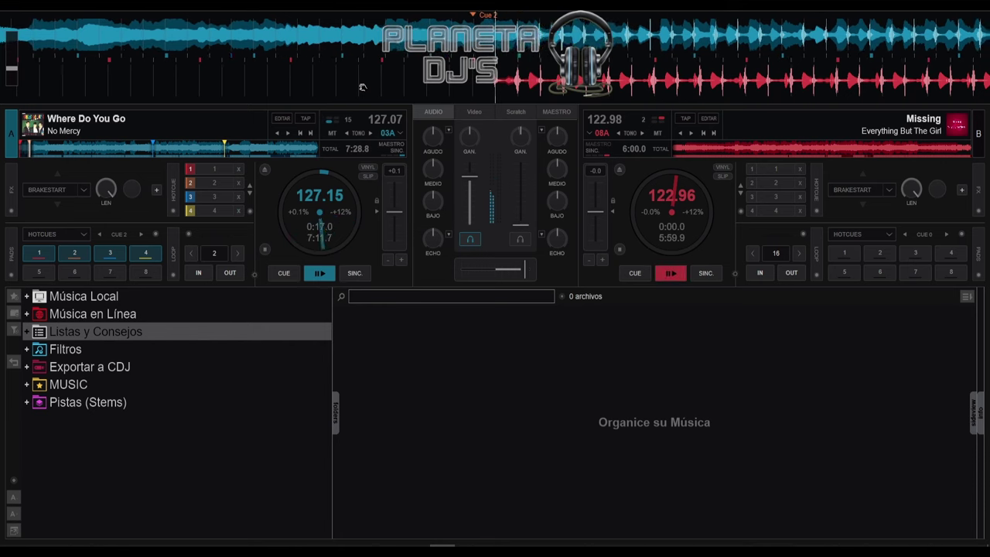
key(4)
key(2)
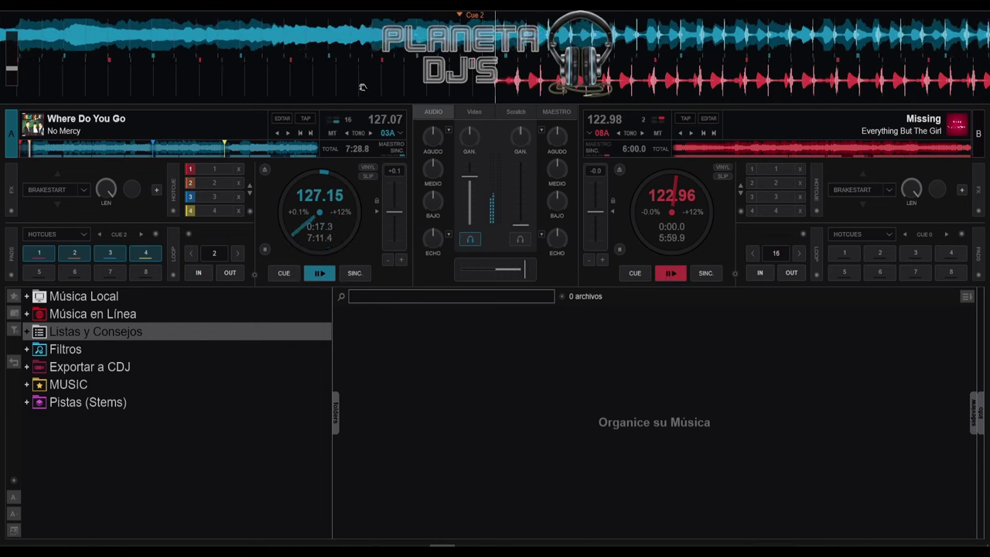
key(4)
key(2)
key(4)
key(2)
key(4)
key(2)
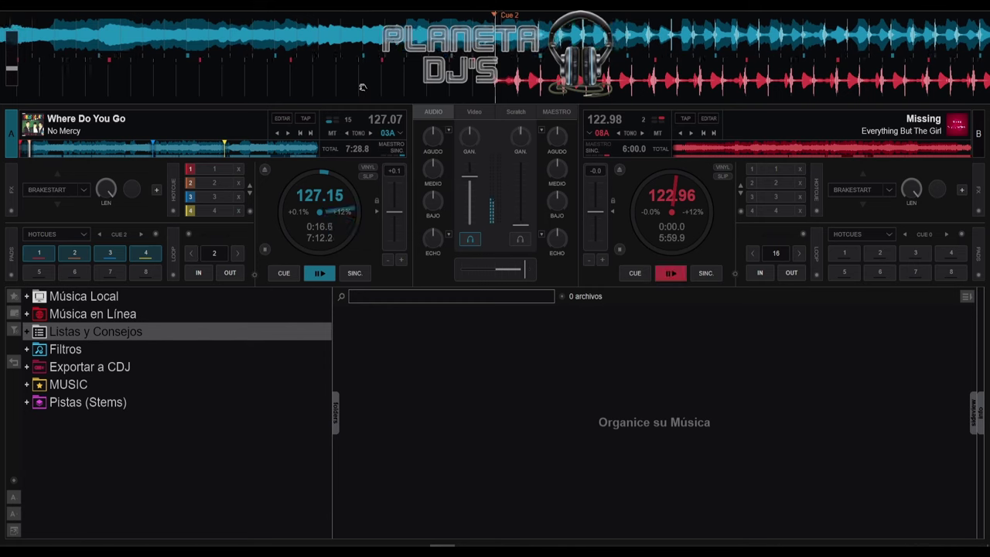
key(4)
key(2)
key(4)
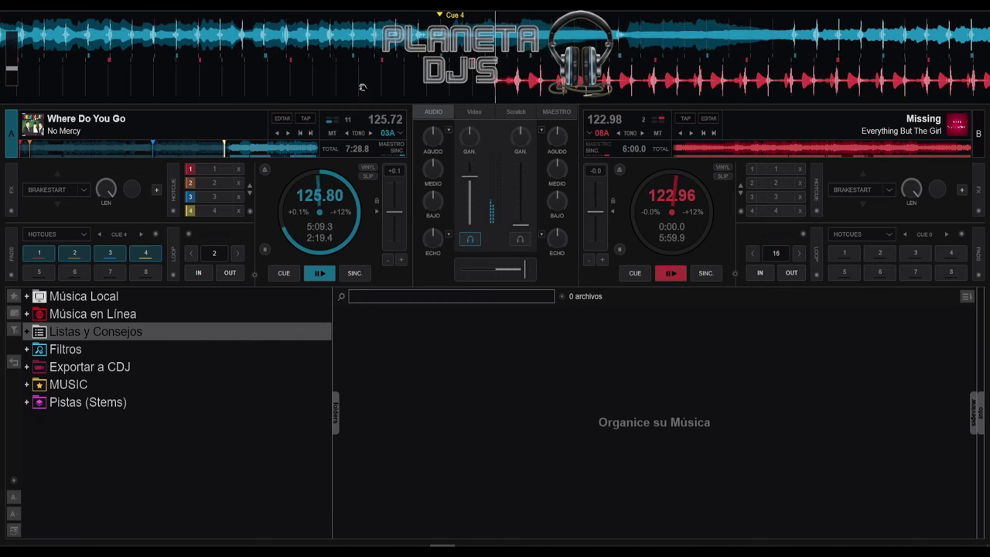
key(c)
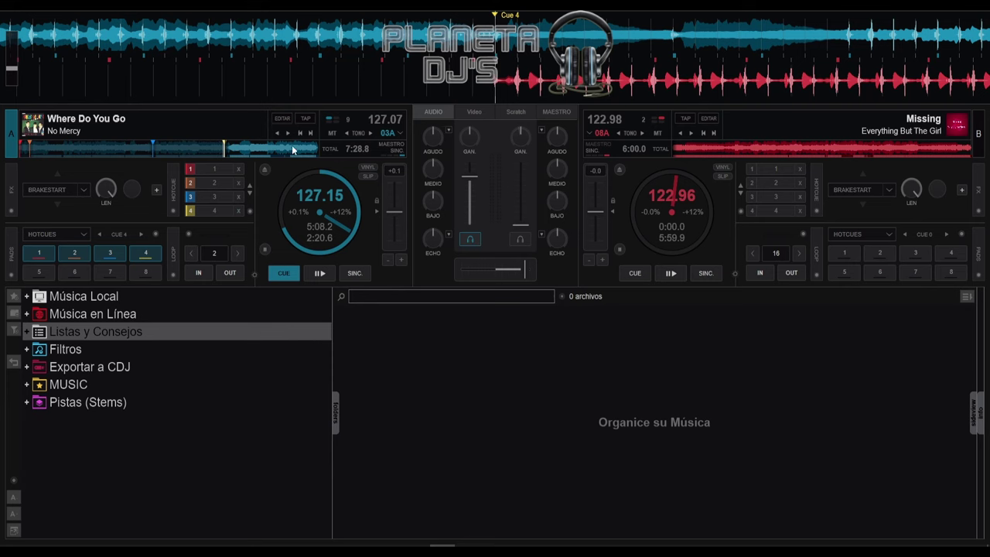
- Find the section start near 6:16 in the deck A track and store it as hot cue 5
click(268, 151)
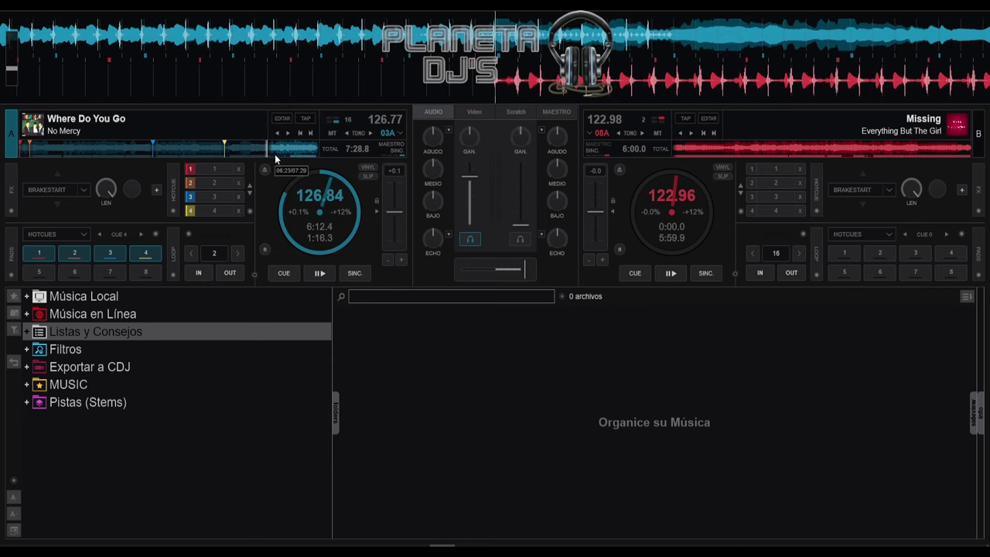
key(space)
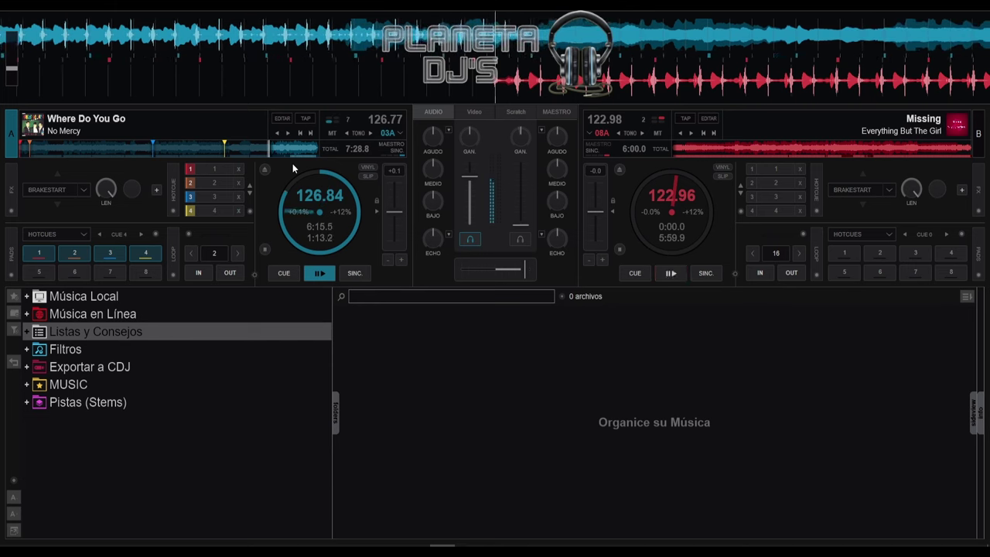
key(space)
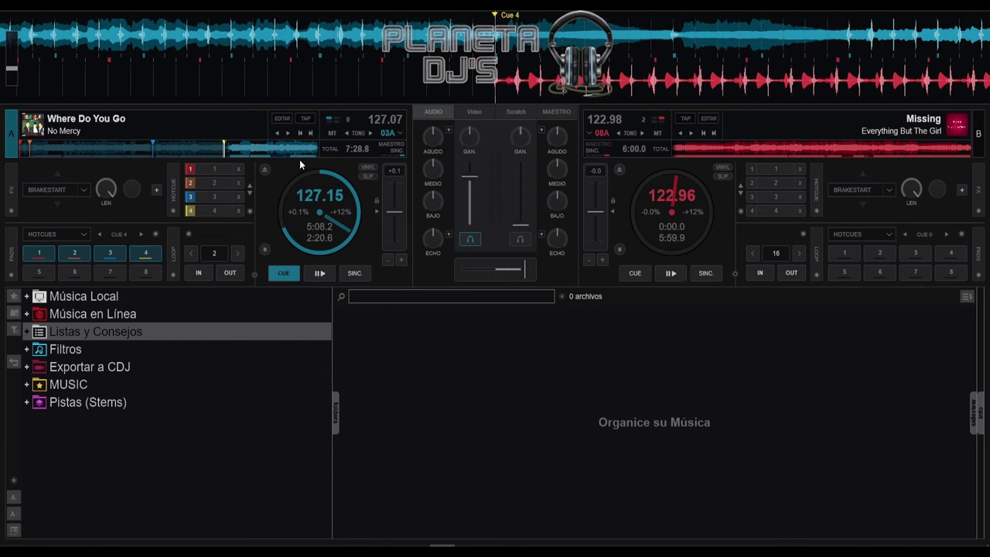
click(250, 150)
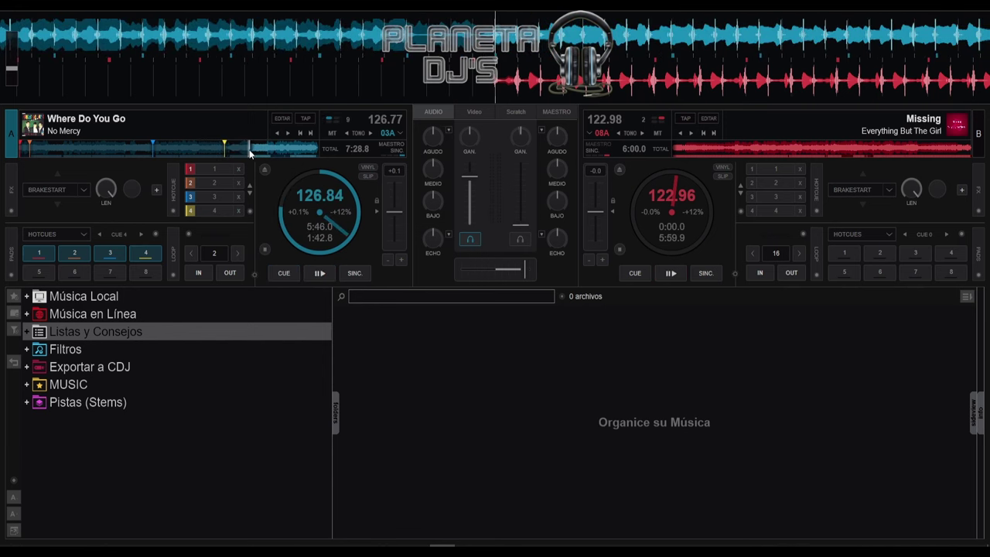
click(244, 149)
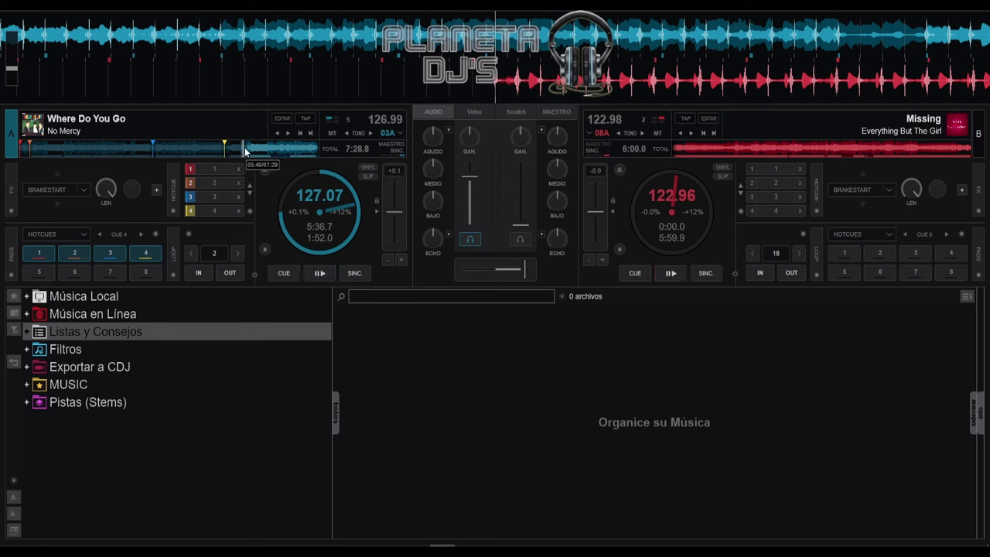
click(250, 148)
click(261, 151)
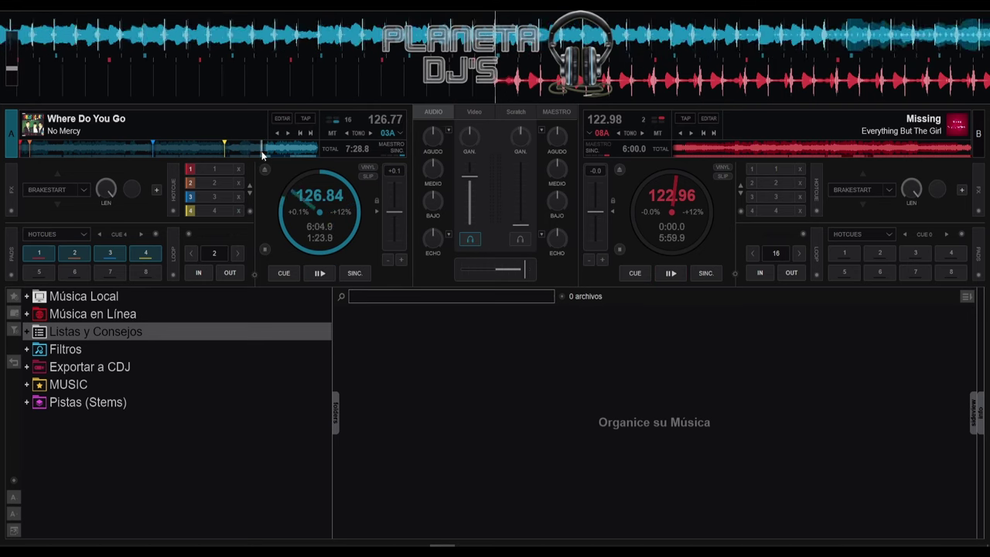
click(269, 147)
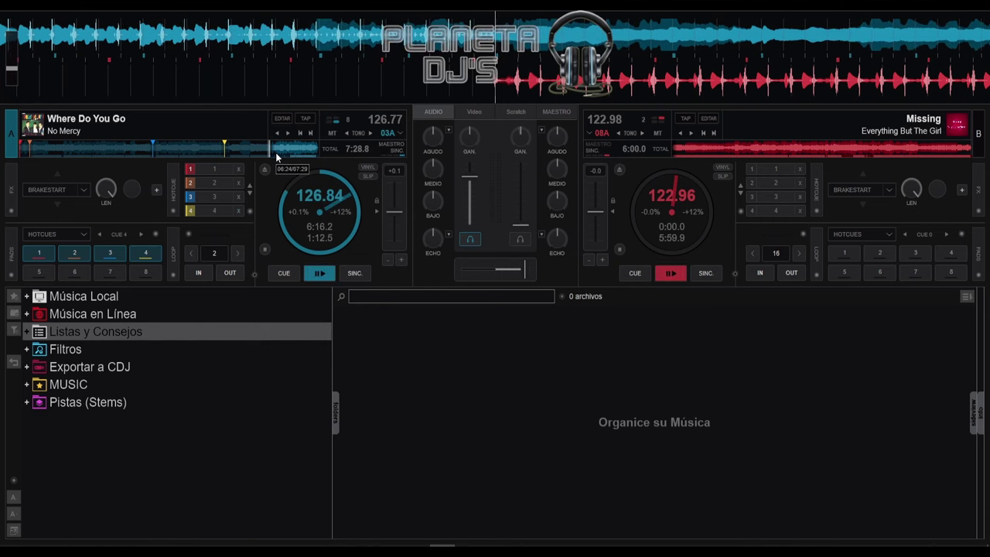
key(5)
- Store hot cue 6 at hot cue 5's 6:16 position on deck A and delete hot cue 5
click(62, 151)
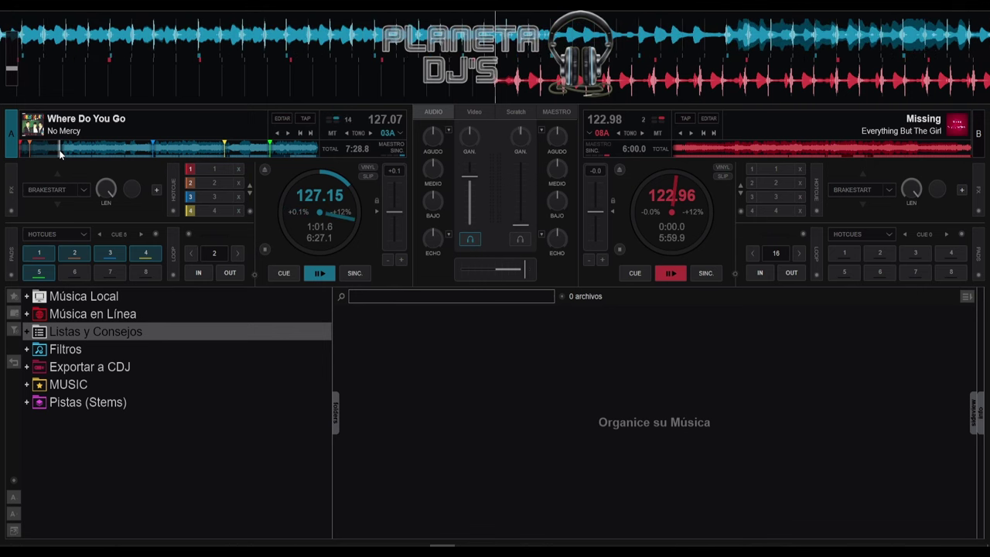
click(59, 150)
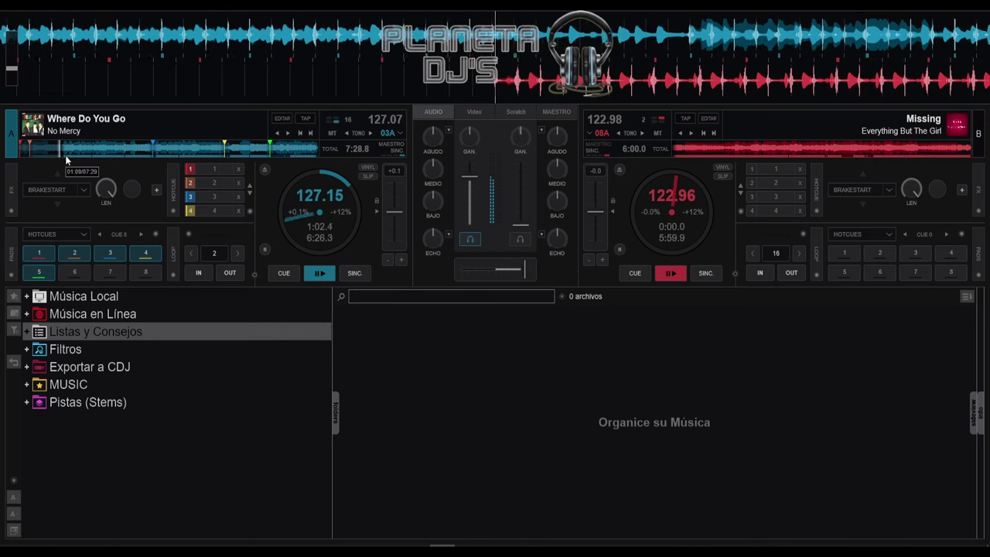
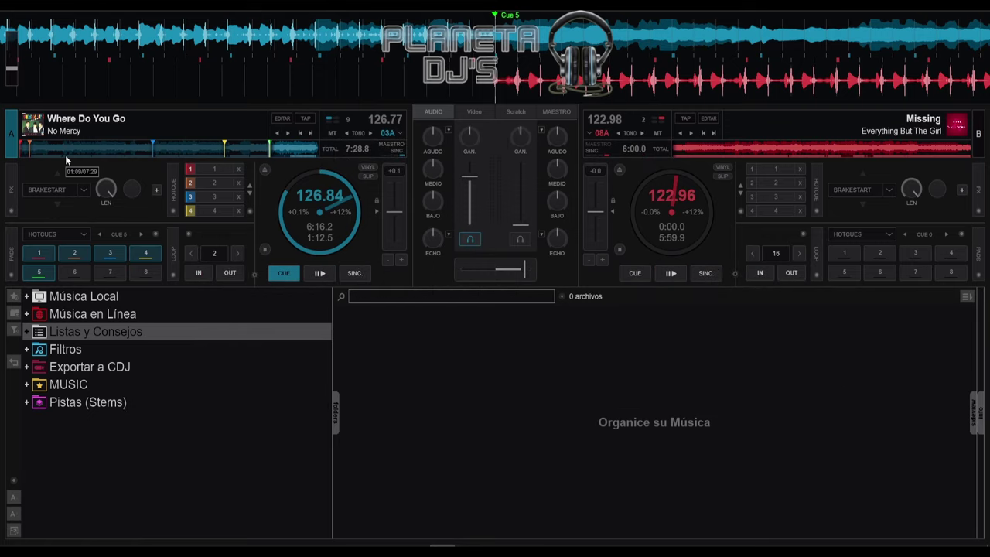
key(6)
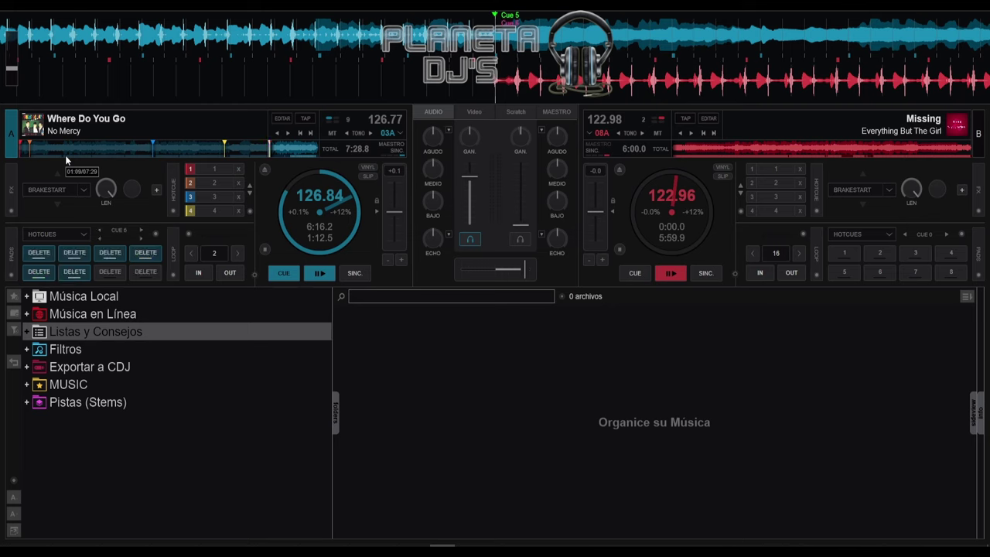
key(shift+5)
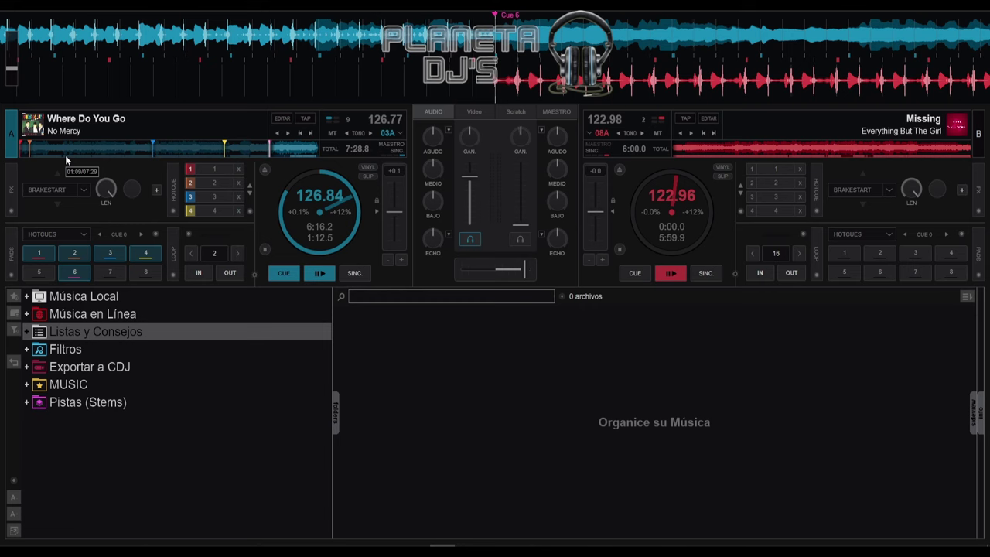
- Store hot cue 5 at hot cue 4's position on deck A and delete hot cue 4
key(4)
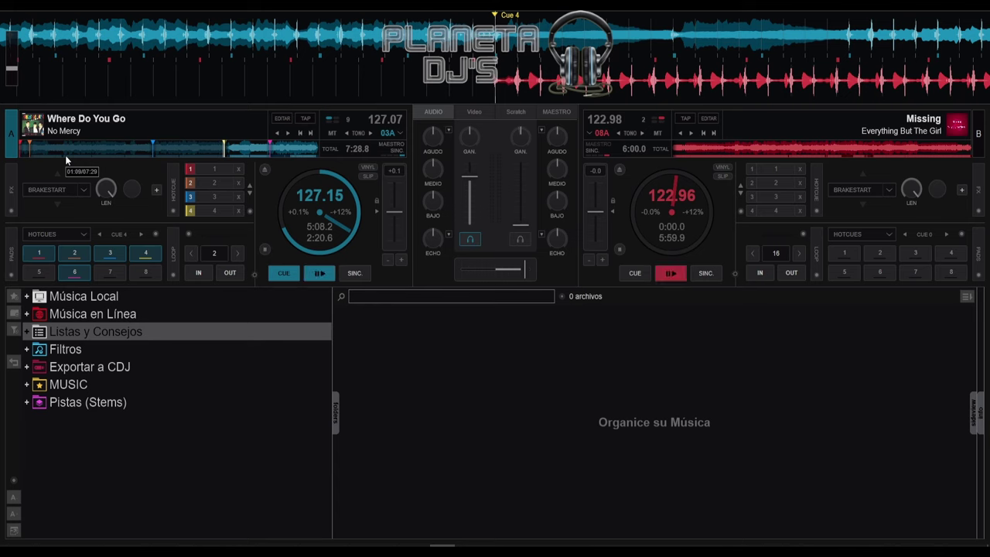
key(5)
key(shift+4)
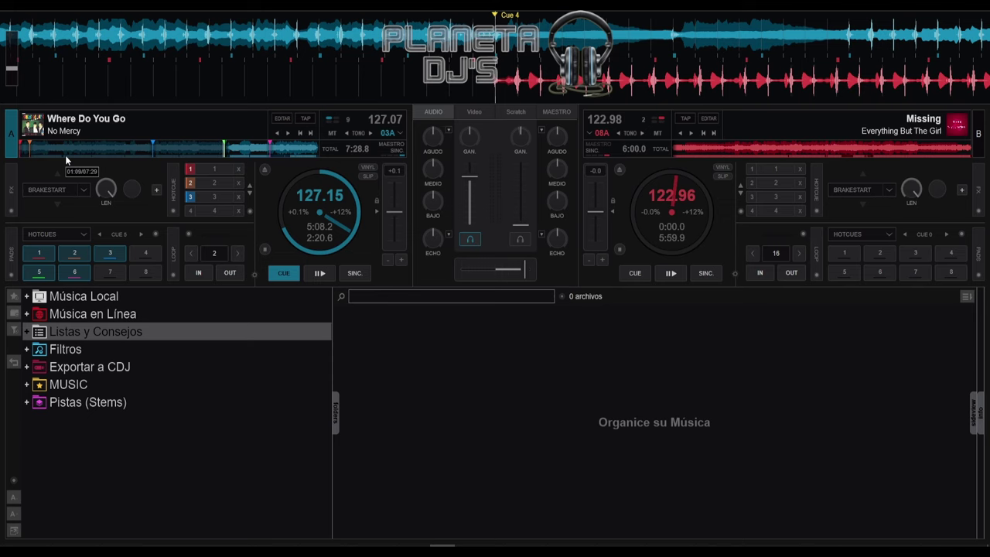
- Play deck A and test the jumps between hot cues 3 and 5, ending at hot cue 5
key(space)
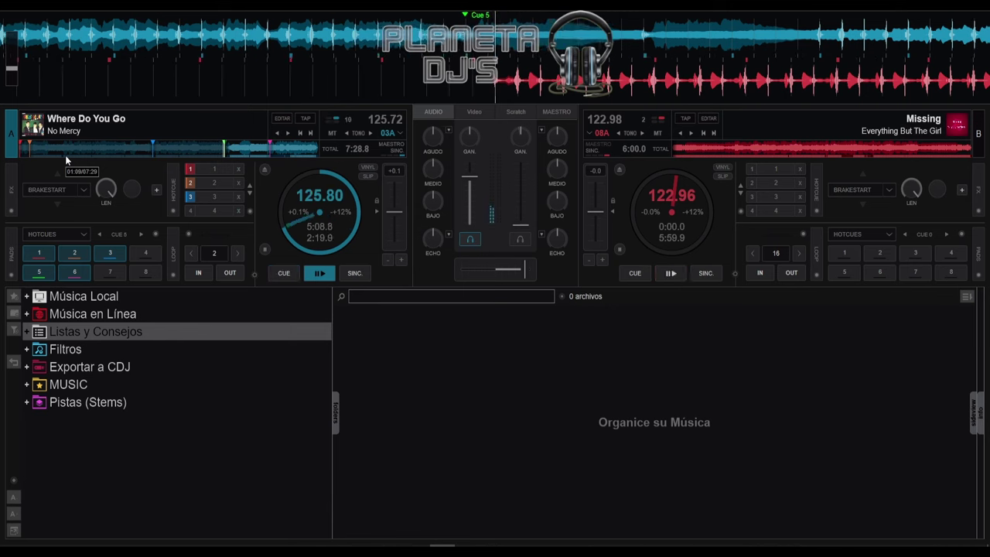
key(3)
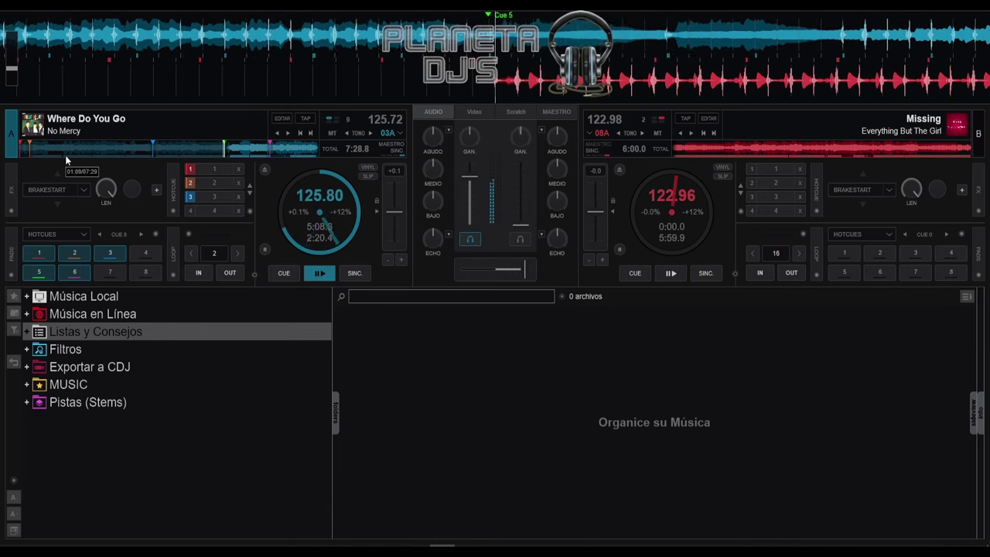
key(5)
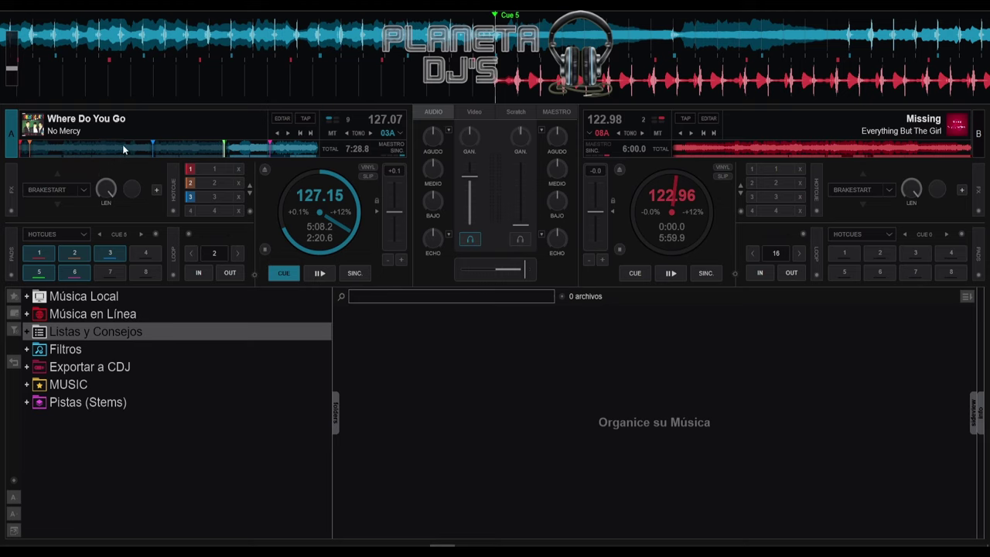
- Sample several sections of the deck A track, store hot cue 4 at hot cue 3's position and delete hot cue 3
click(66, 150)
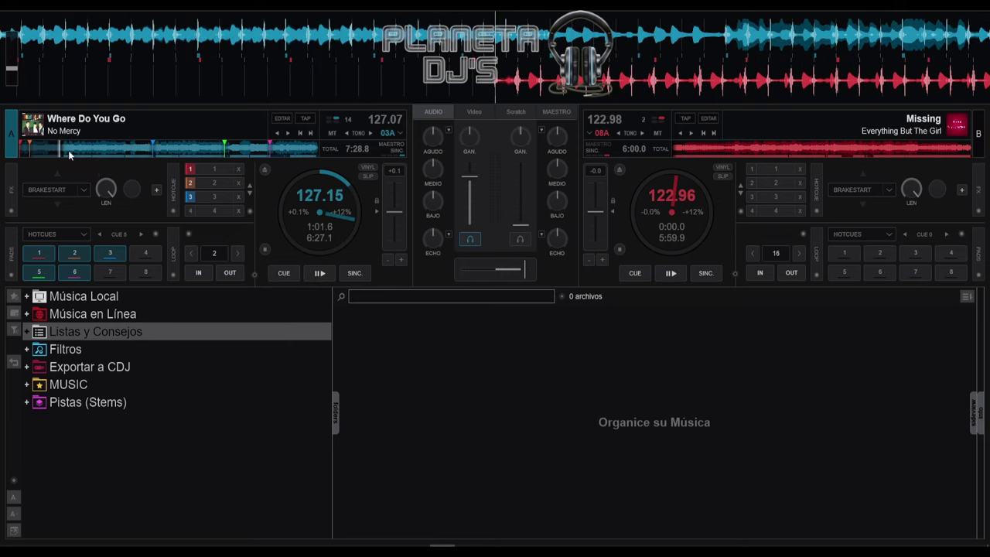
click(106, 150)
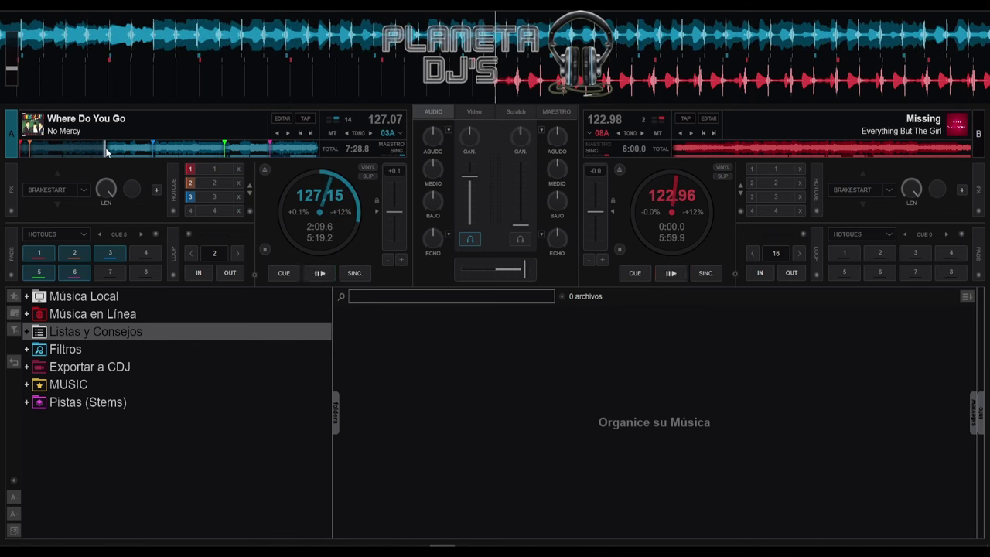
drag(109, 148, 207, 149)
click(216, 150)
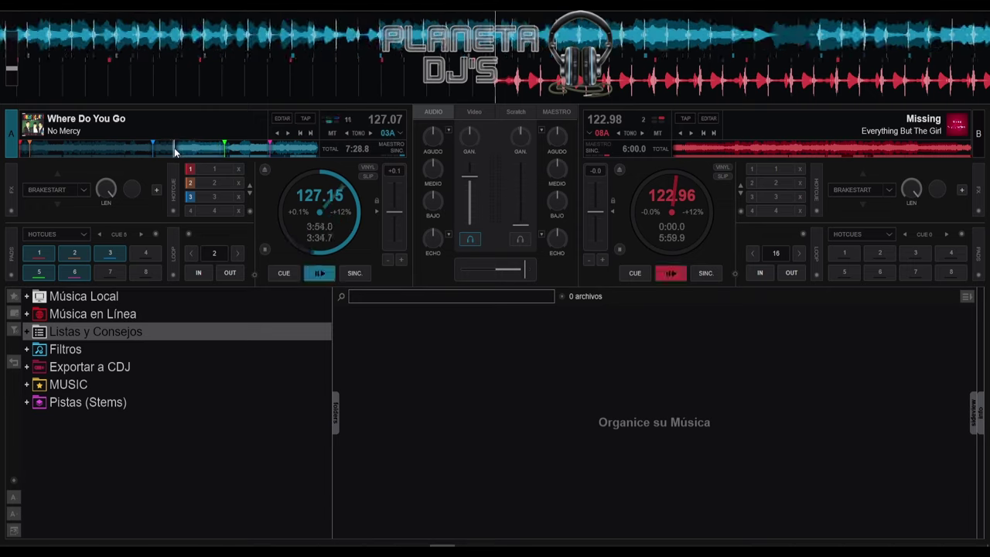
click(150, 149)
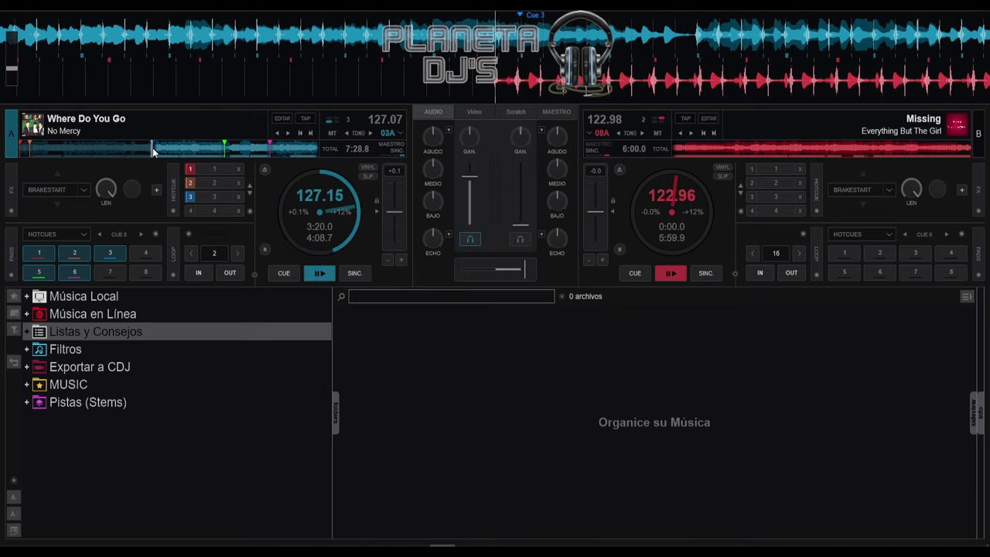
click(81, 147)
click(122, 149)
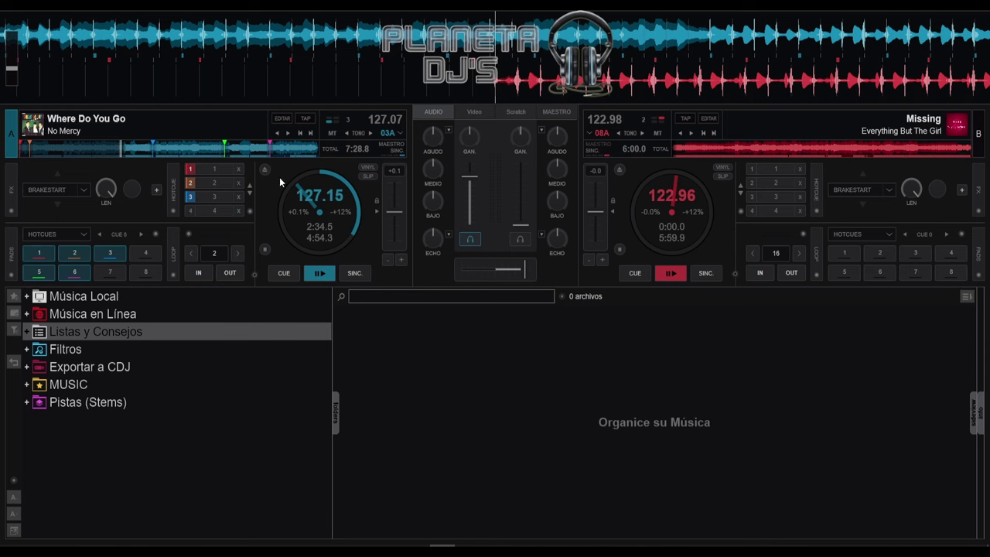
key(3)
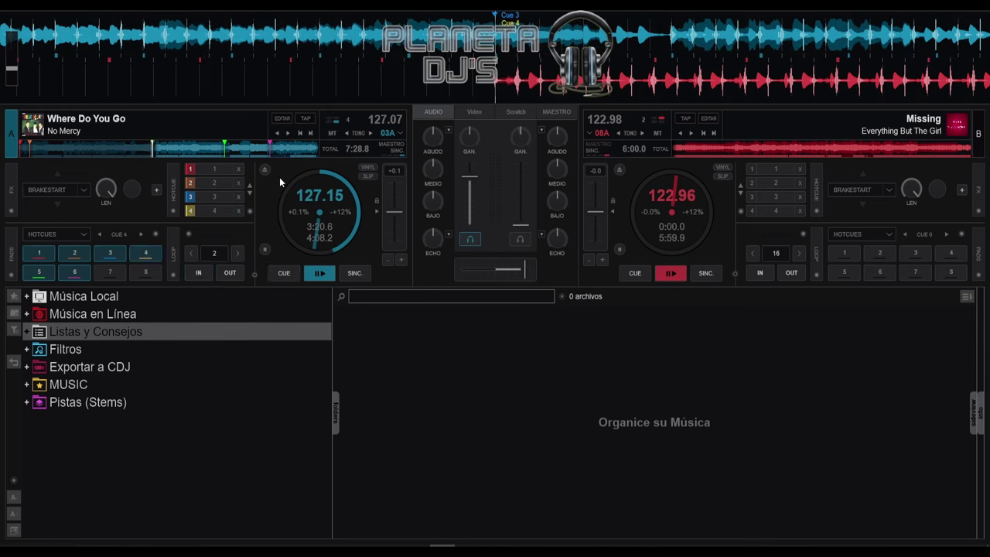
key(4)
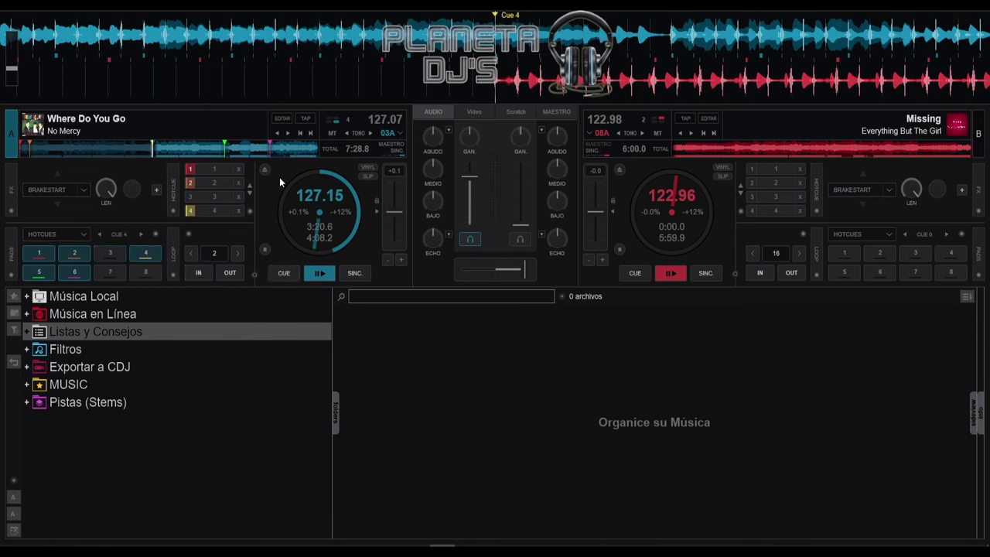
- Examine the deck A track between about 0:58 and 1:05 for the start of the section
click(55, 147)
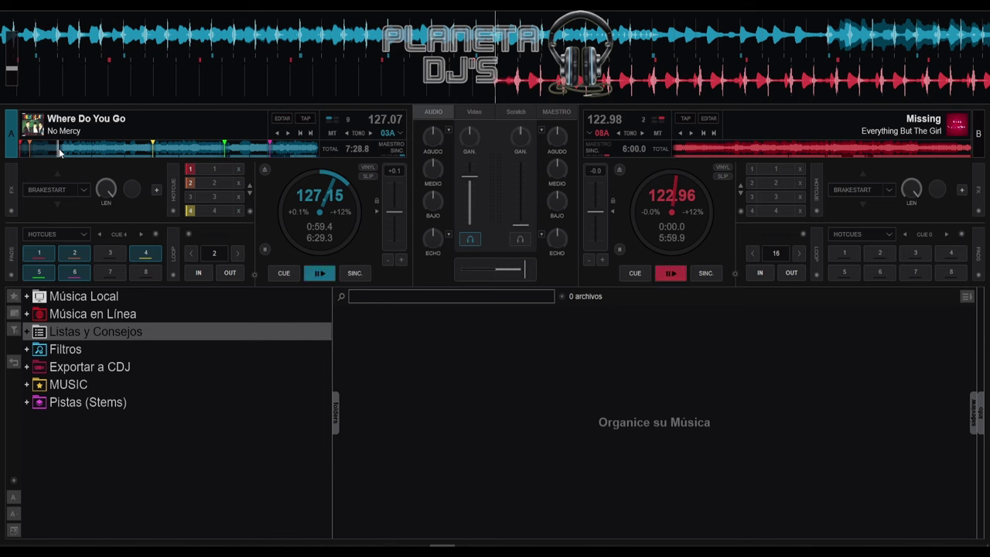
click(60, 149)
click(61, 150)
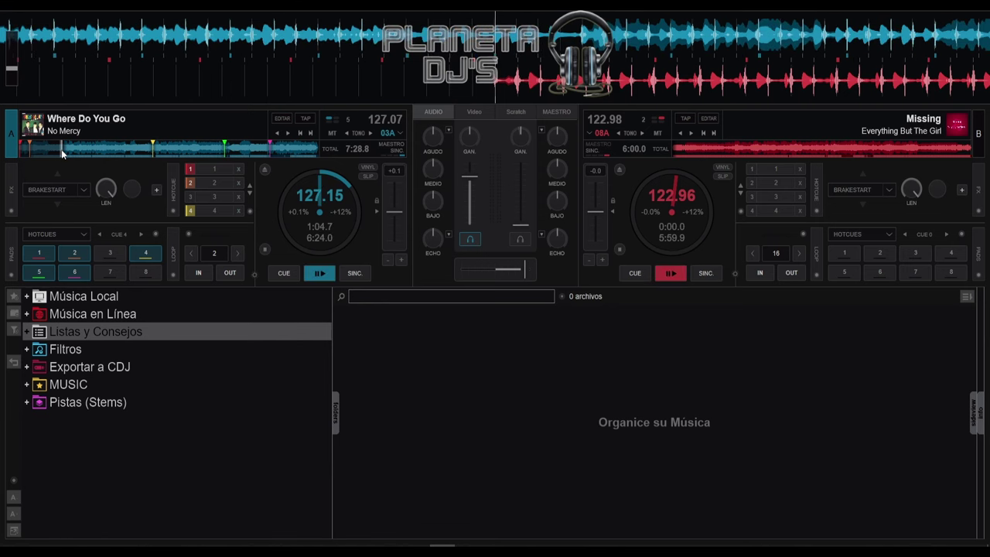
click(61, 149)
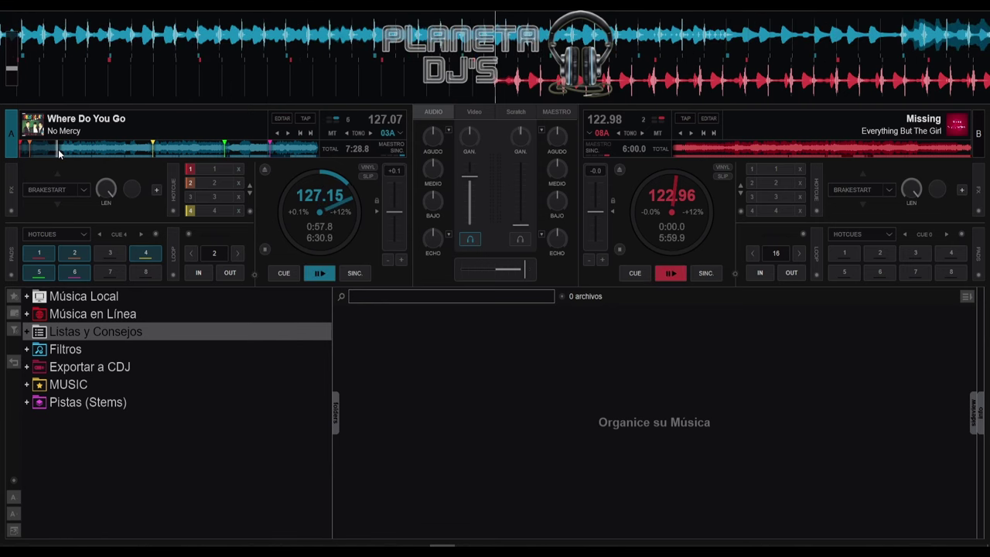
click(59, 150)
click(61, 151)
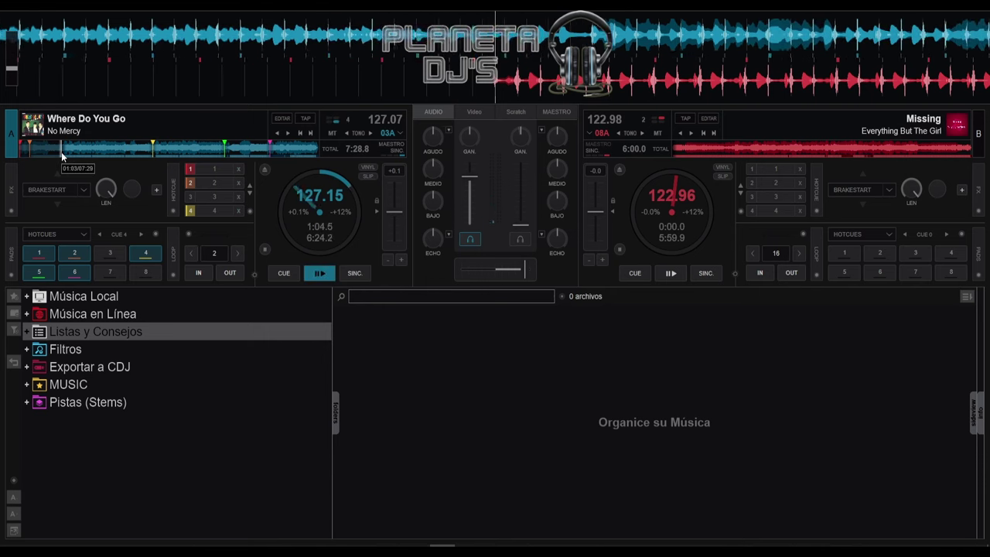
key(space)
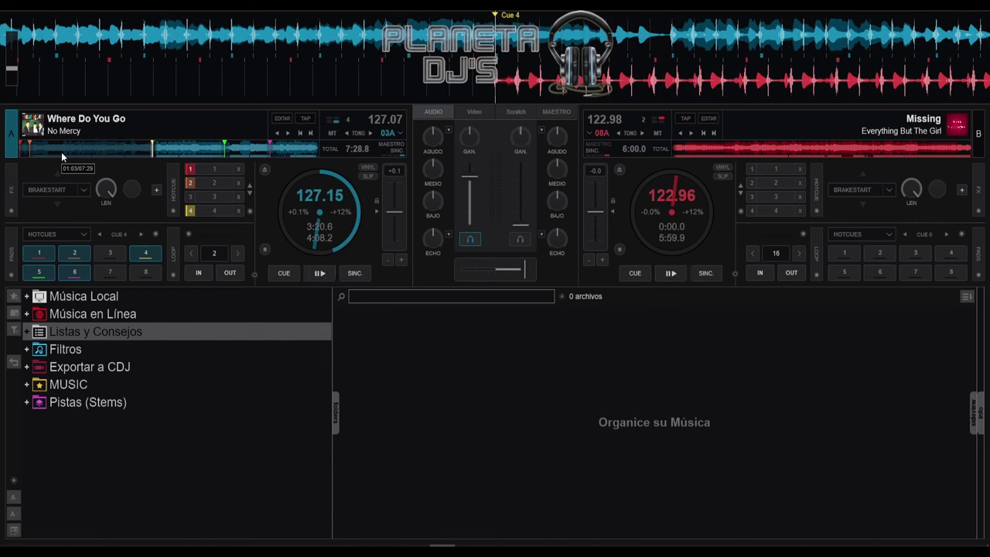
- Store hot cue 3 at about 1:03 on deck A and test the jumps to hot cues 2 and 6, stopping at hot cue 6
click(61, 152)
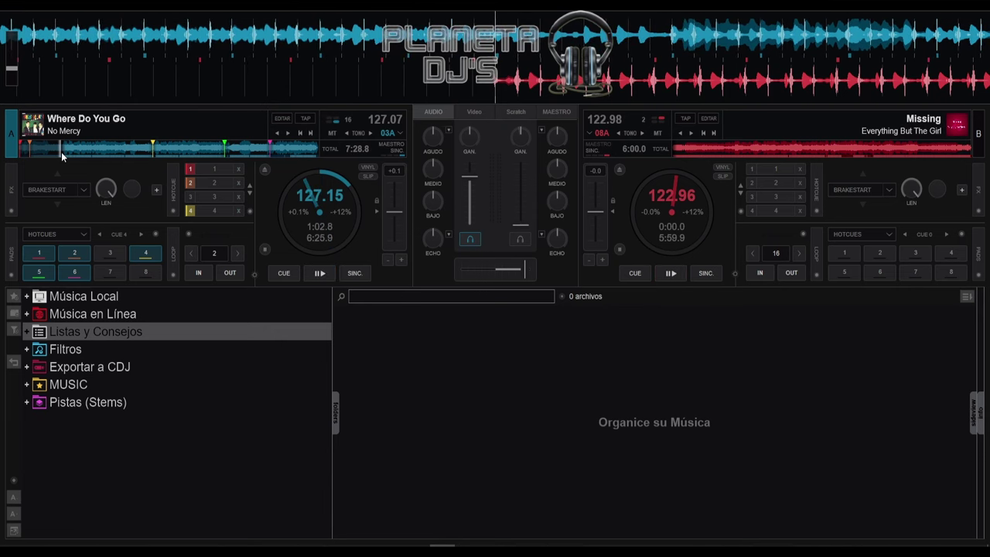
key(3)
key(2)
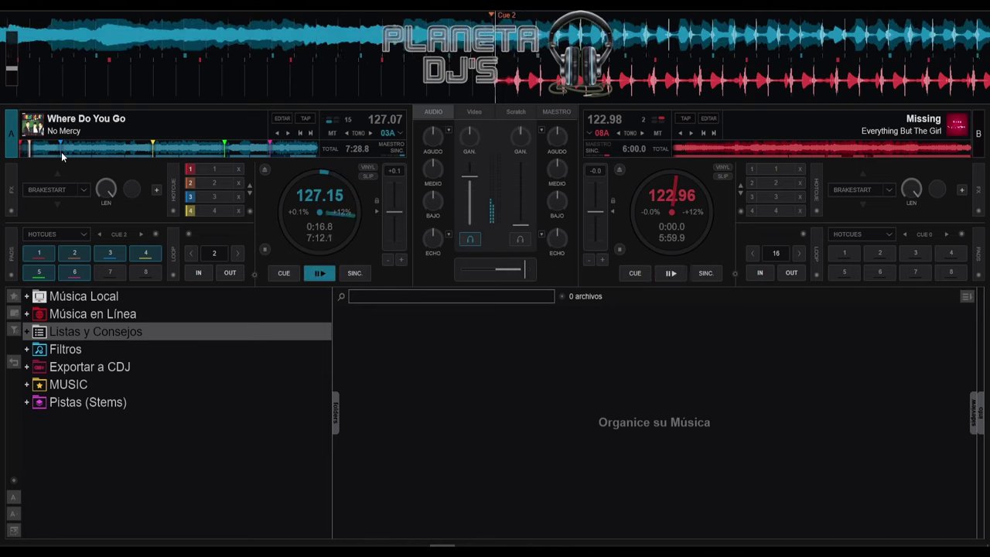
key(6)
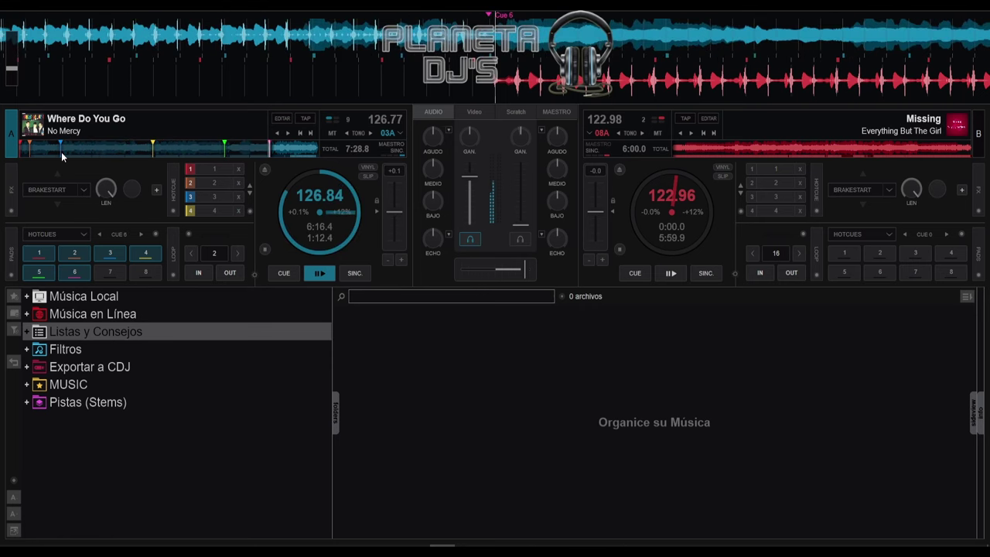
key(6)
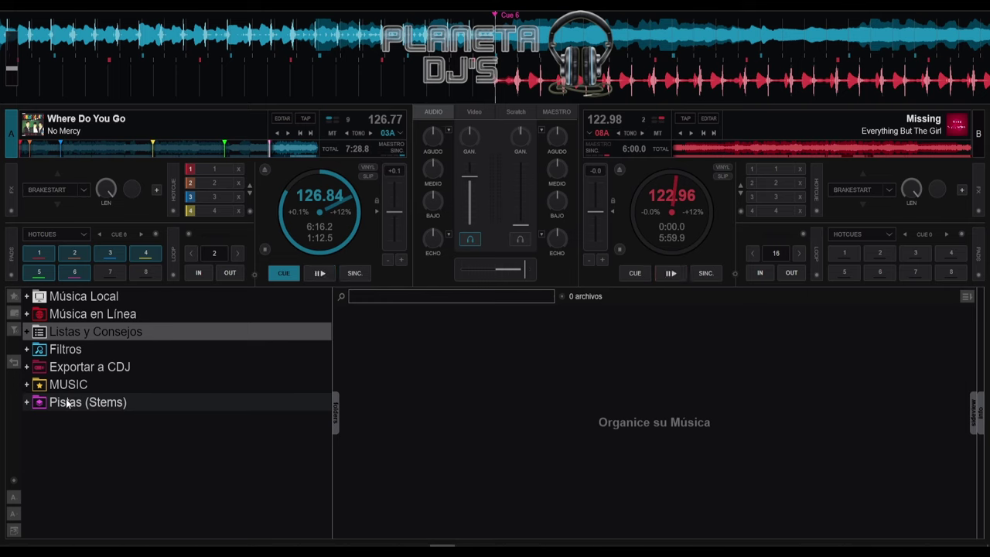
- Store hot cue 1 at the start of "Missing" on deck B, sample several early sections and return to the start
key(1)
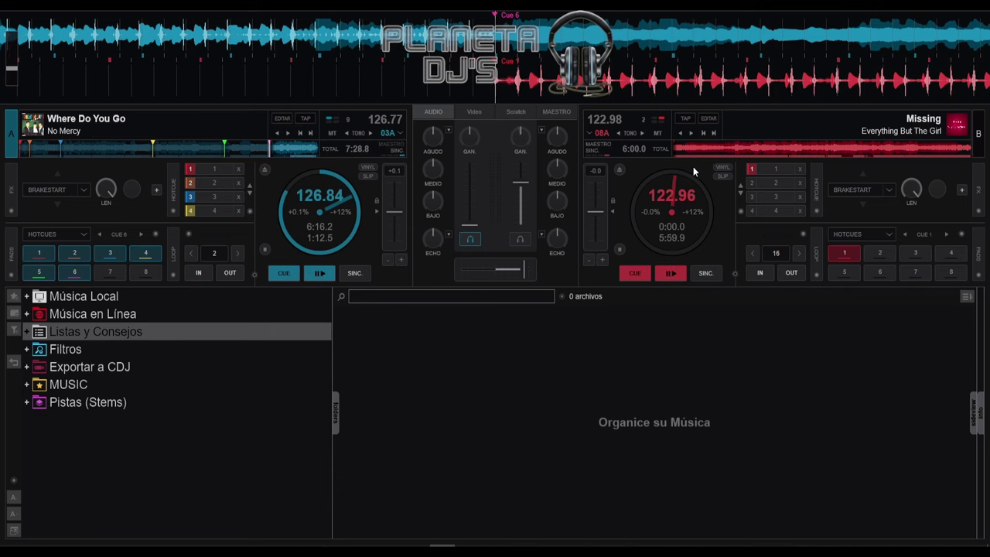
click(718, 147)
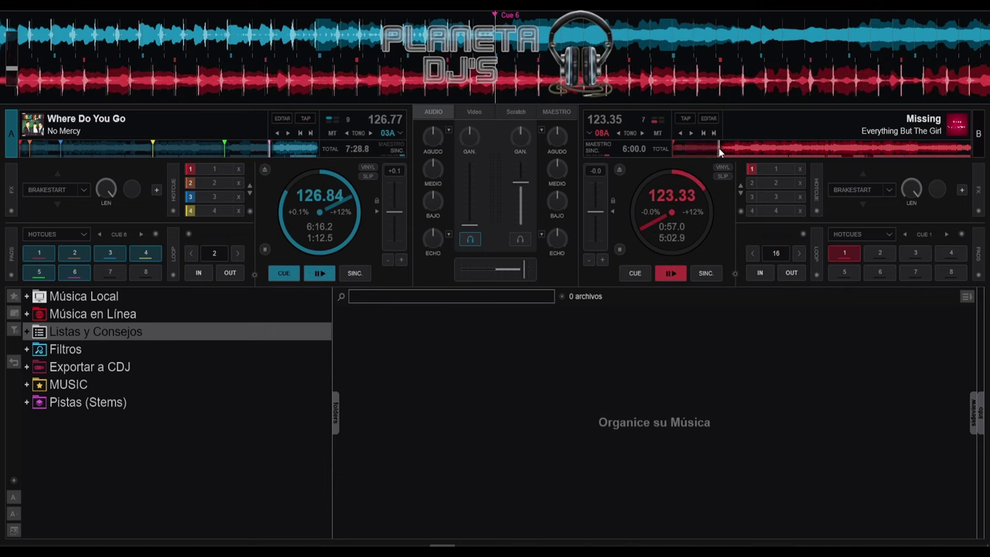
drag(718, 148, 732, 150)
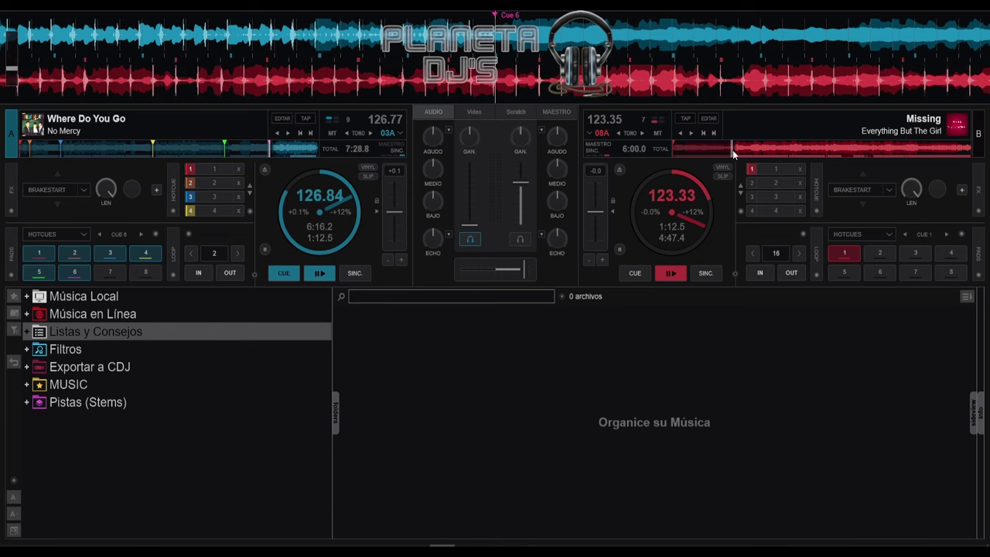
click(706, 152)
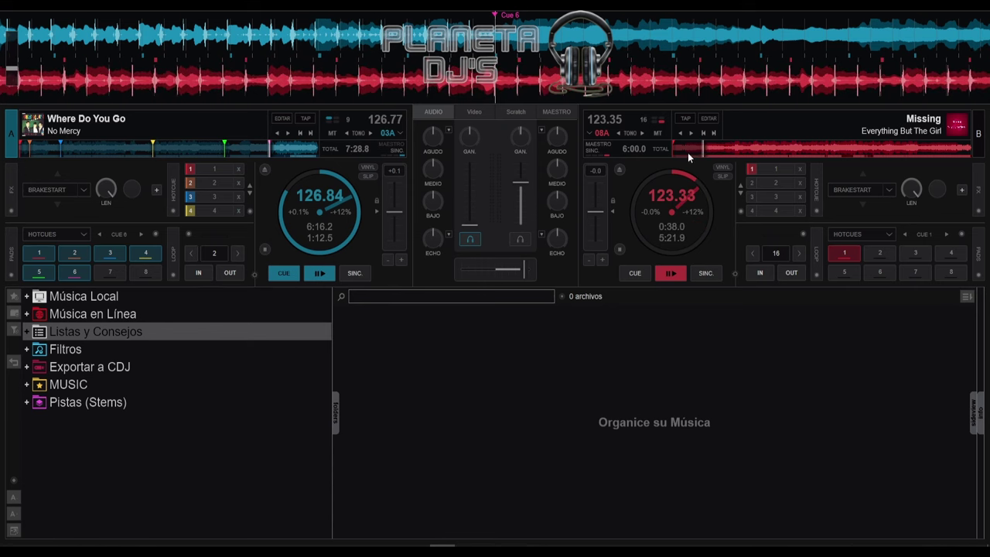
click(687, 152)
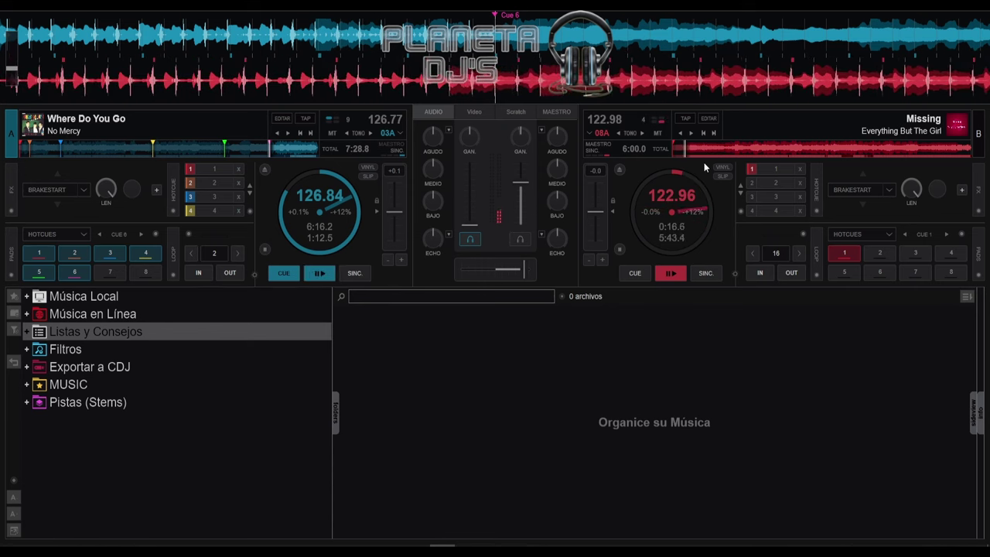
key(c)
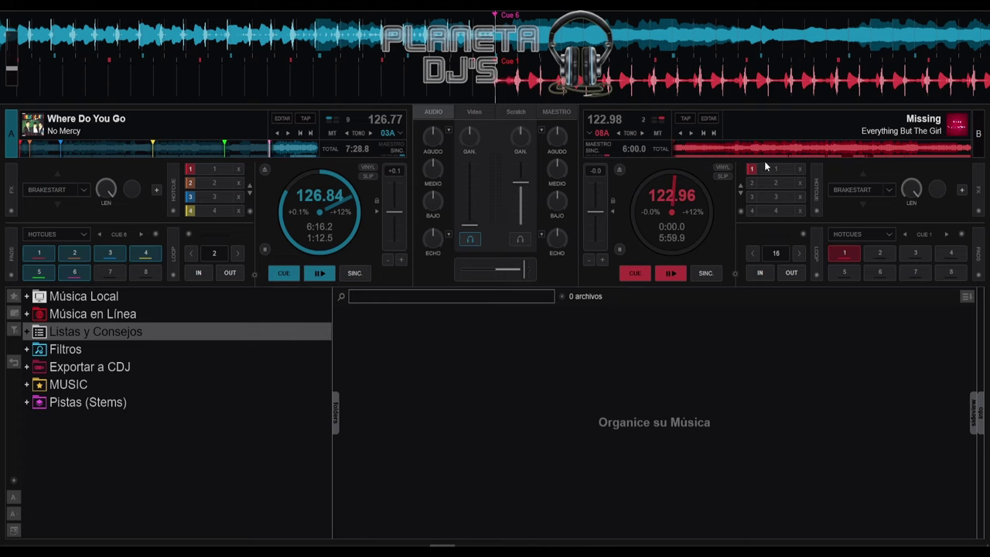
- Play deck B from about 0:57, move back through the track to 0:15.6 and store hot cue 2 there
click(722, 147)
key(space)
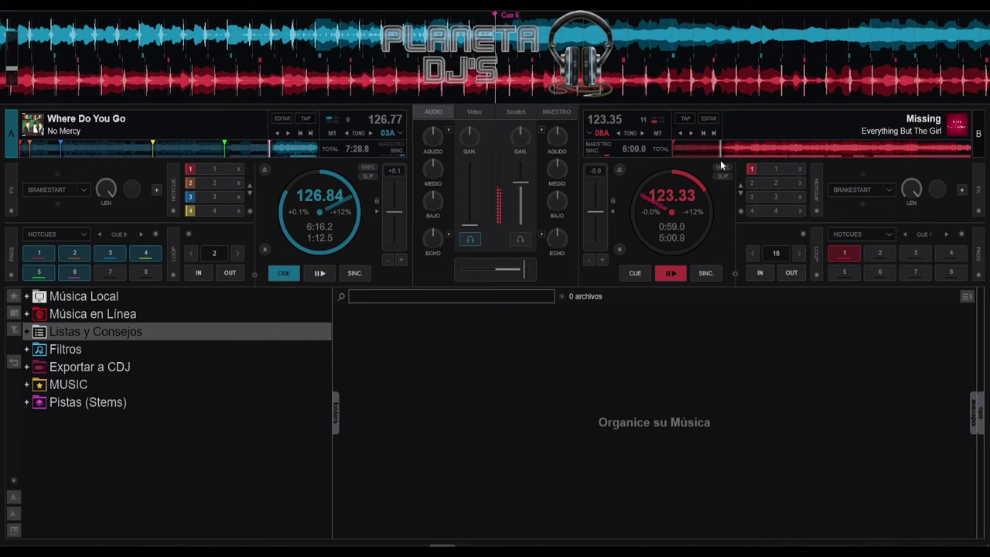
key(Left)
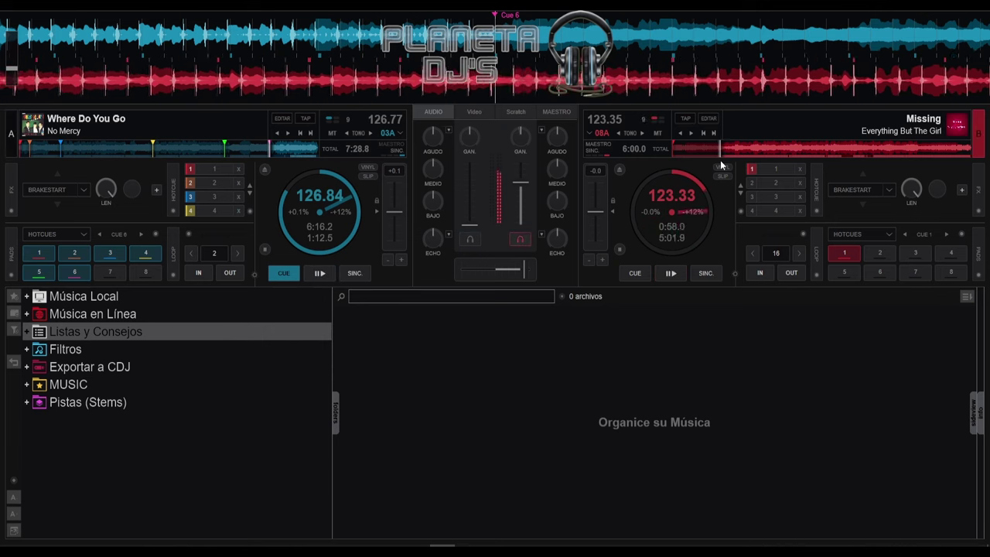
key(shift+Left)
key(shift+Left)
key(shift+Left)
key(shift+Left)
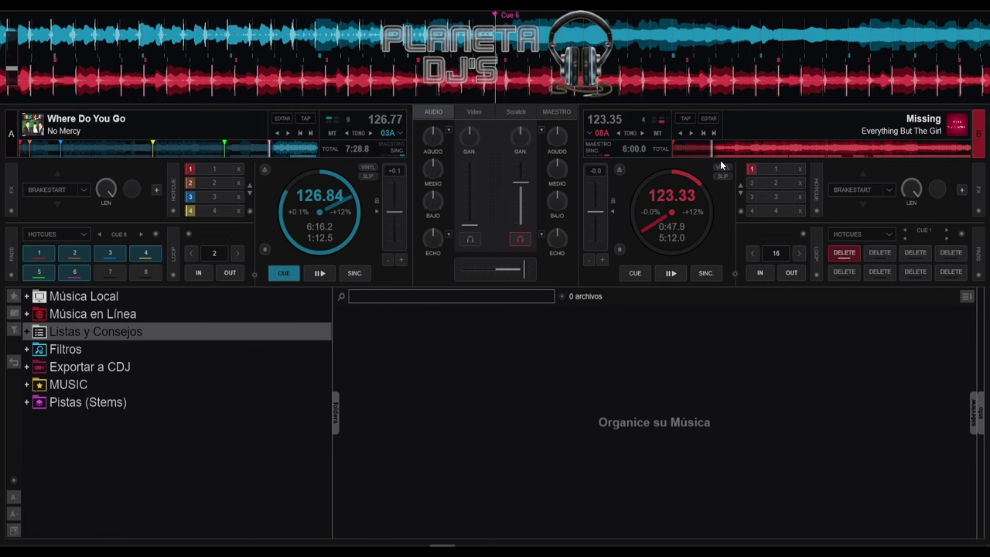
key(shift+Left)
key(shift+Left)
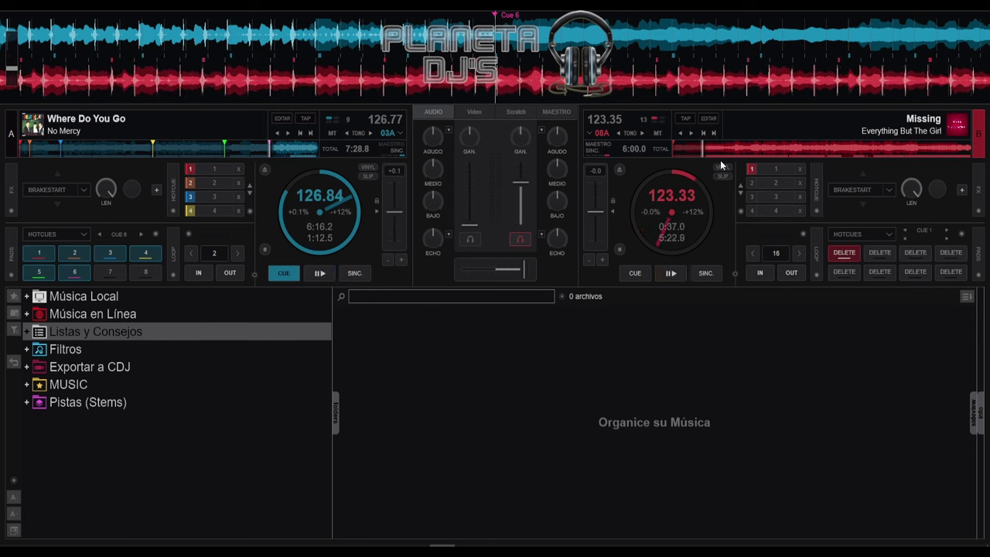
key(shift+Left)
key(shift+Left)
key(shift+Left)
key(shift+Left)
key(shift+Left)
key(shift+Left)
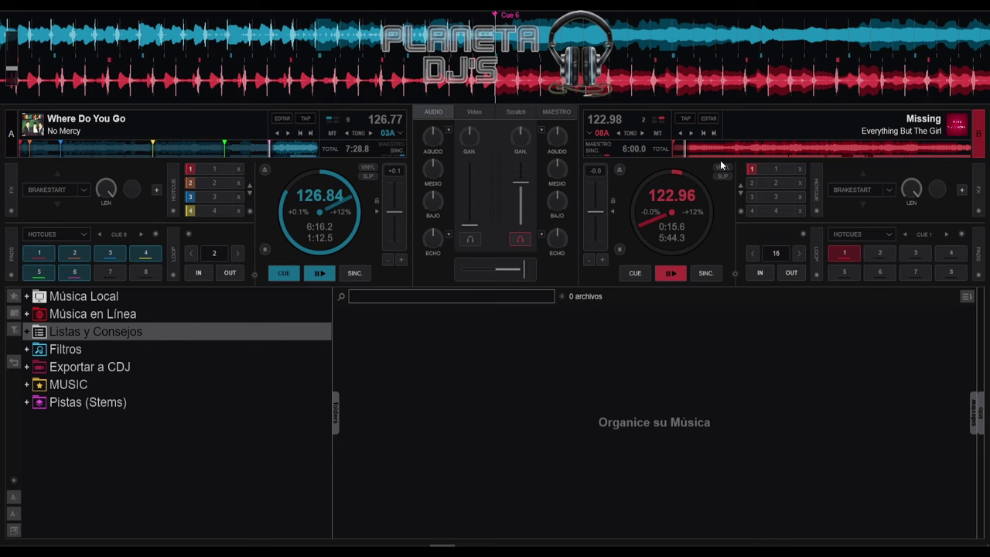
key(2)
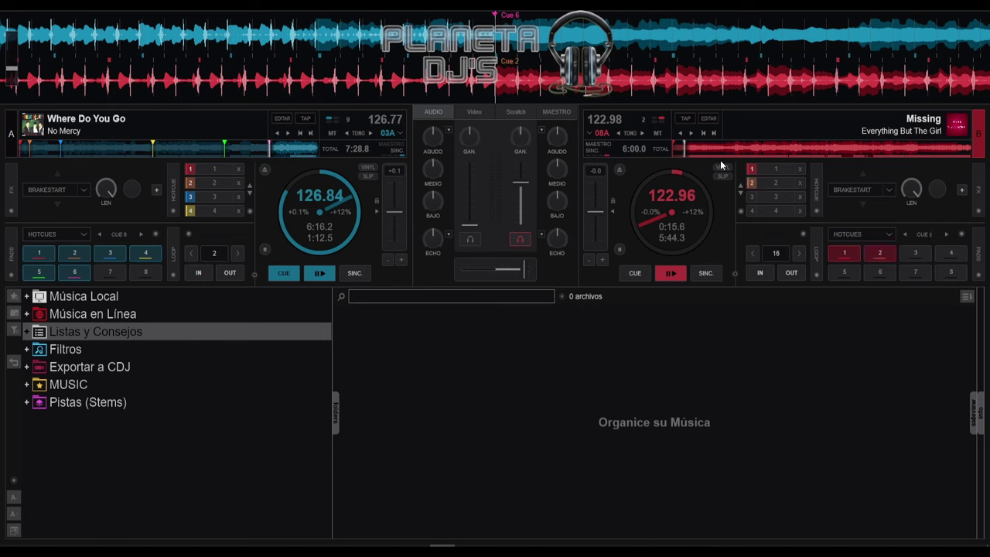
- Play deck B from hot cue 1 and test the jumps between hot cues 1 and 2
key(1)
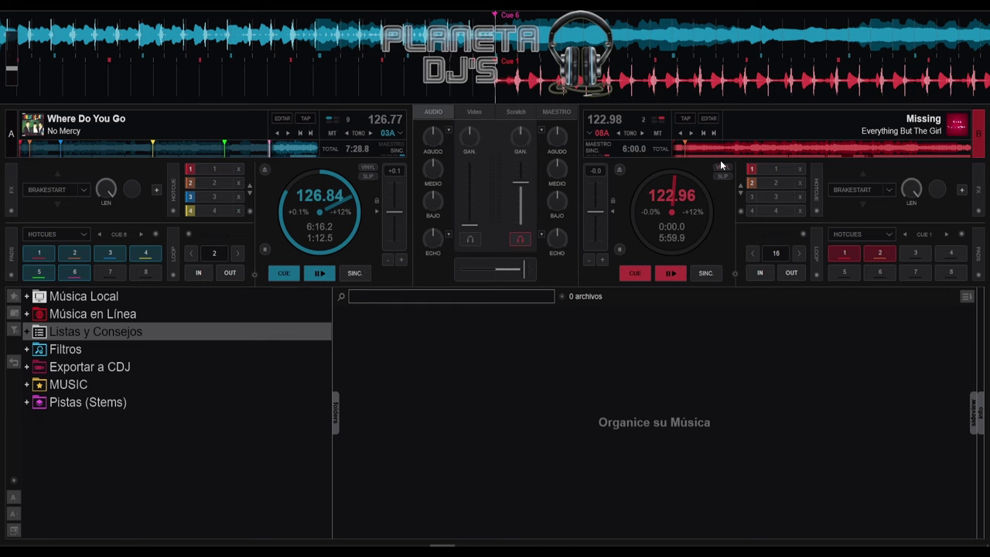
key(space)
key(1)
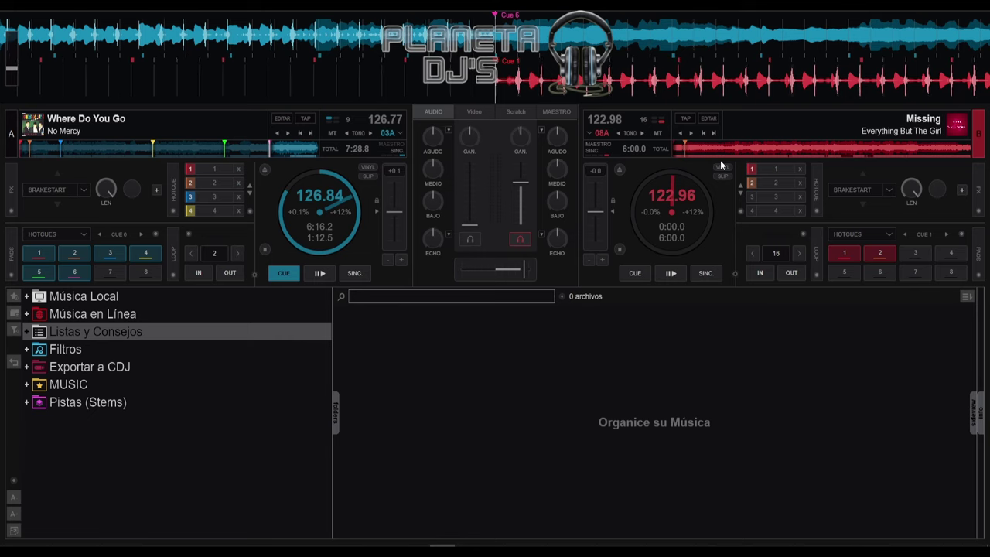
key(space)
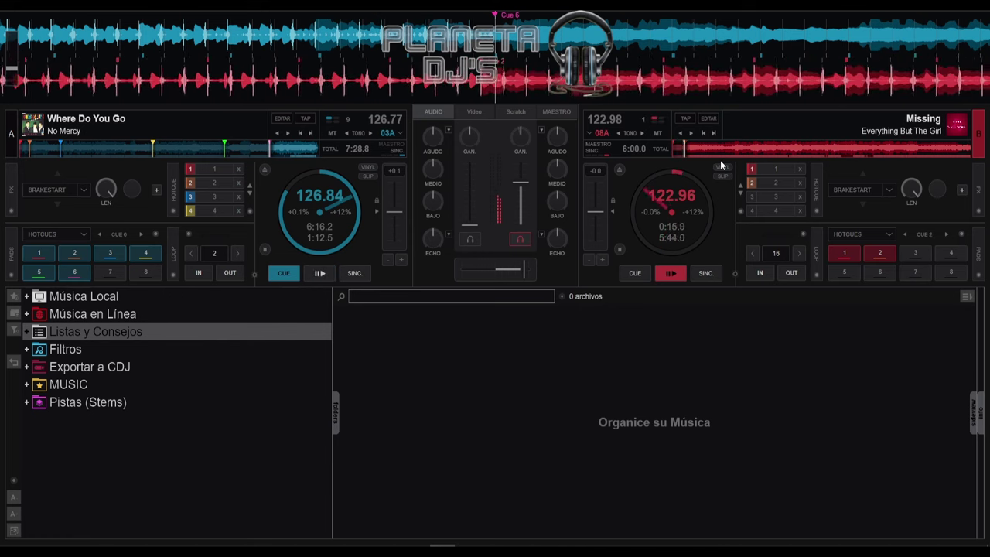
key(1)
key(2)
key(1)
key(2)
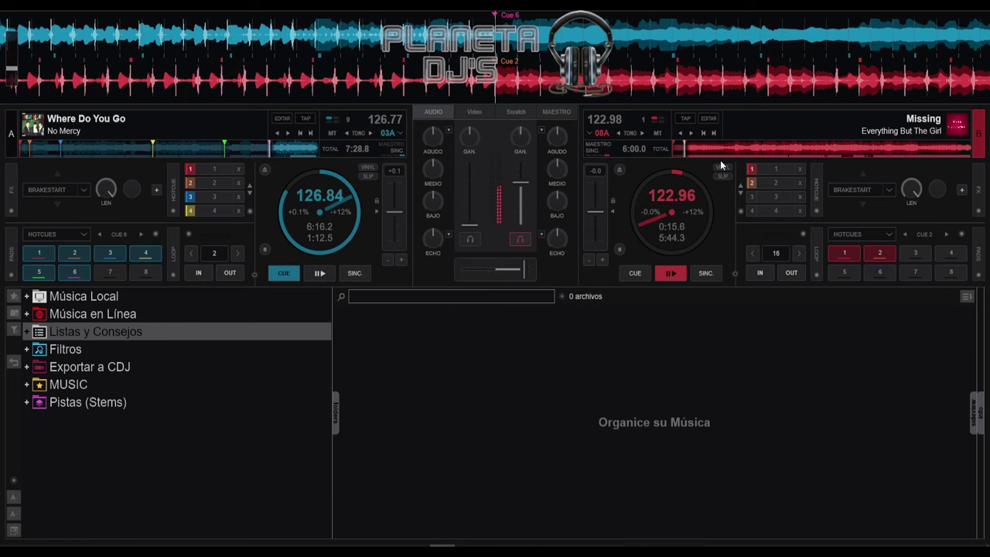
key(2)
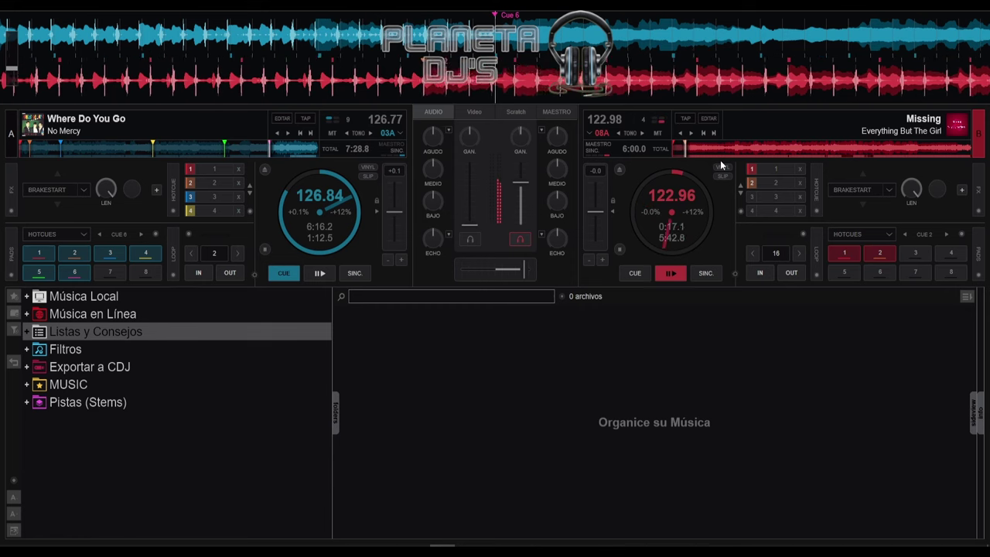
- Locate the next section of the deck B track and store hot cue 3 at 0:31.2
key(shift+Right)
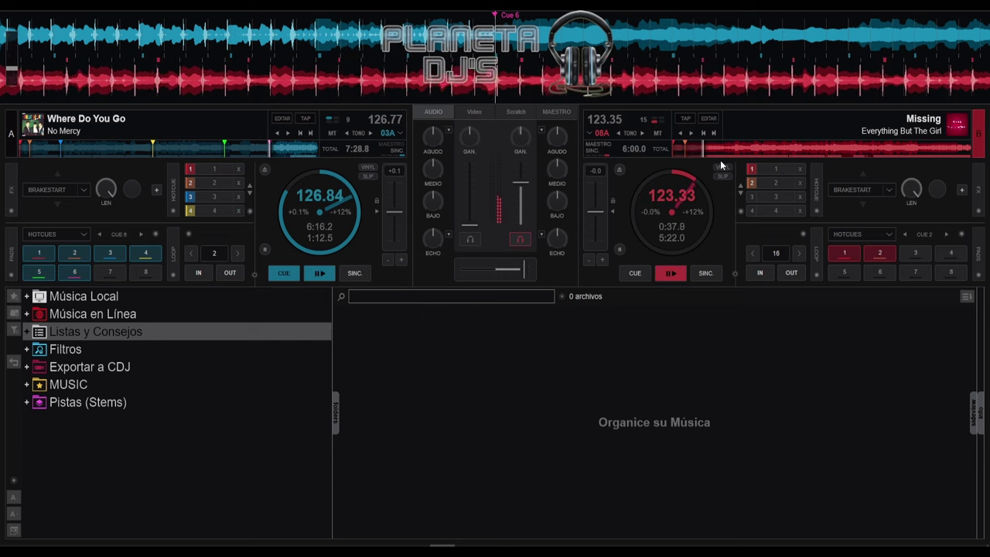
key(shift+Left)
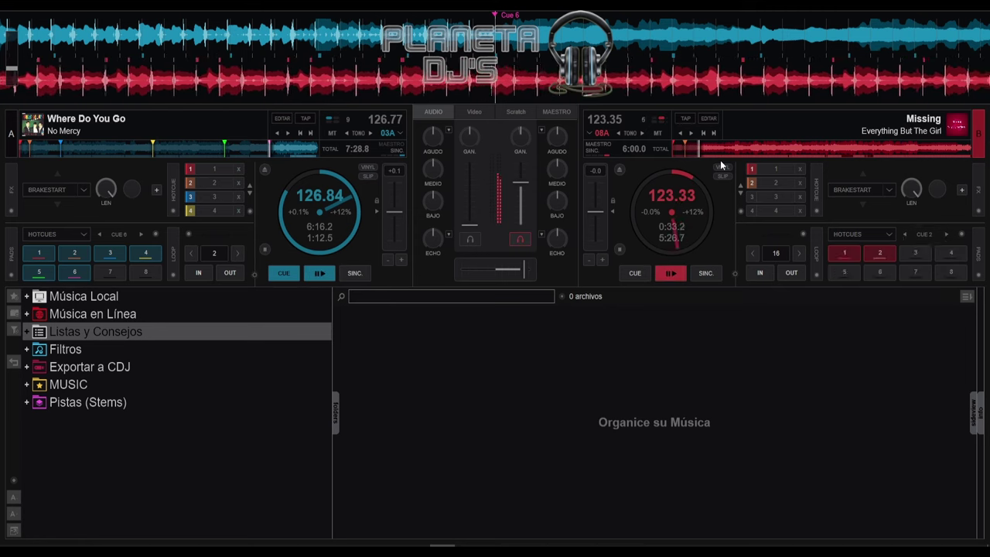
key(shift+Left)
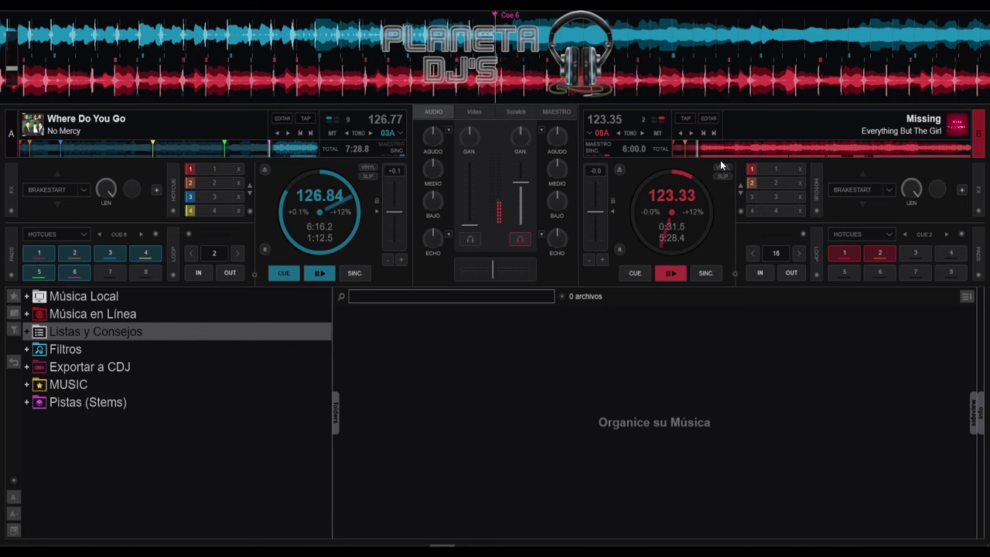
key(space)
key(3)
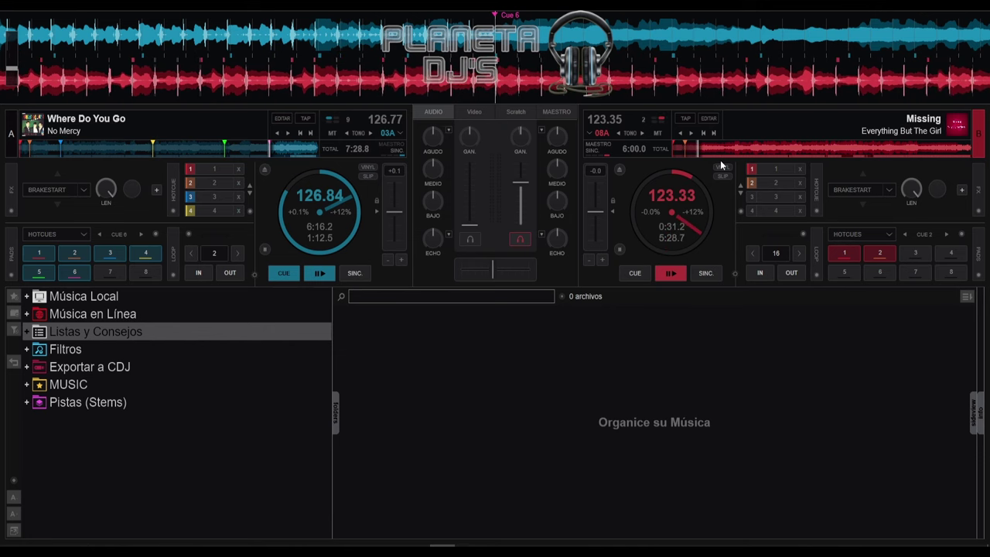
- Test the jumps among hot cues 1, 2 and 3 on deck B, ending at hot cue 3
key(1)
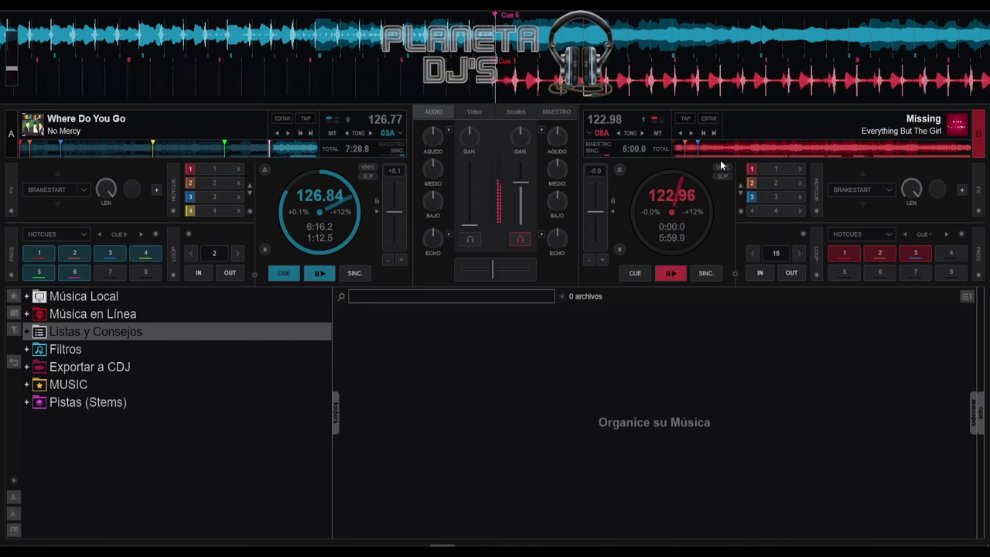
key(3)
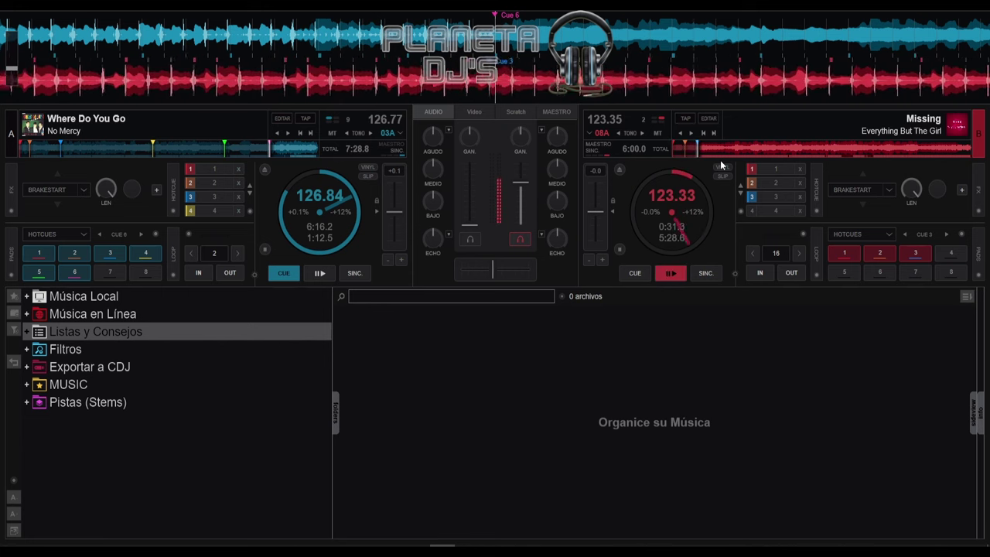
key(2)
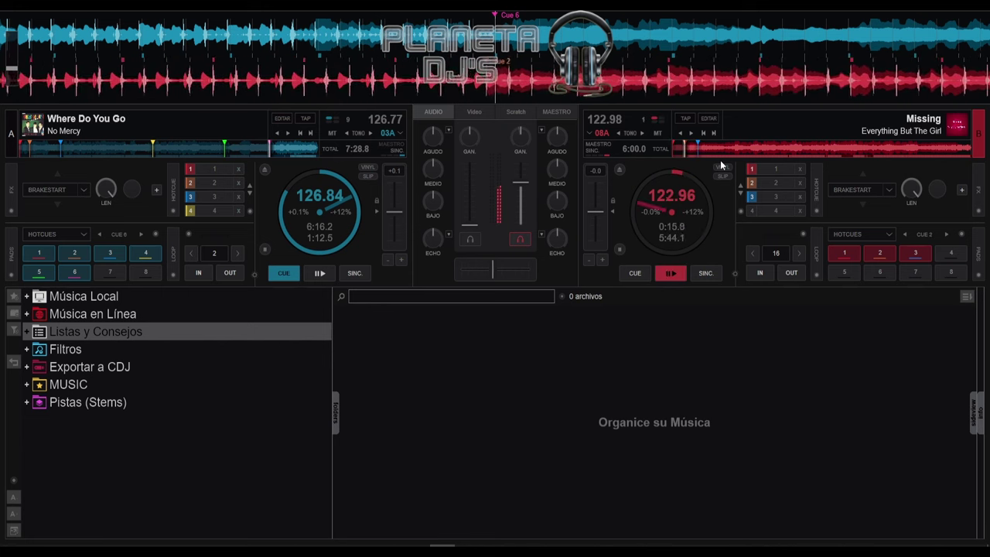
key(3)
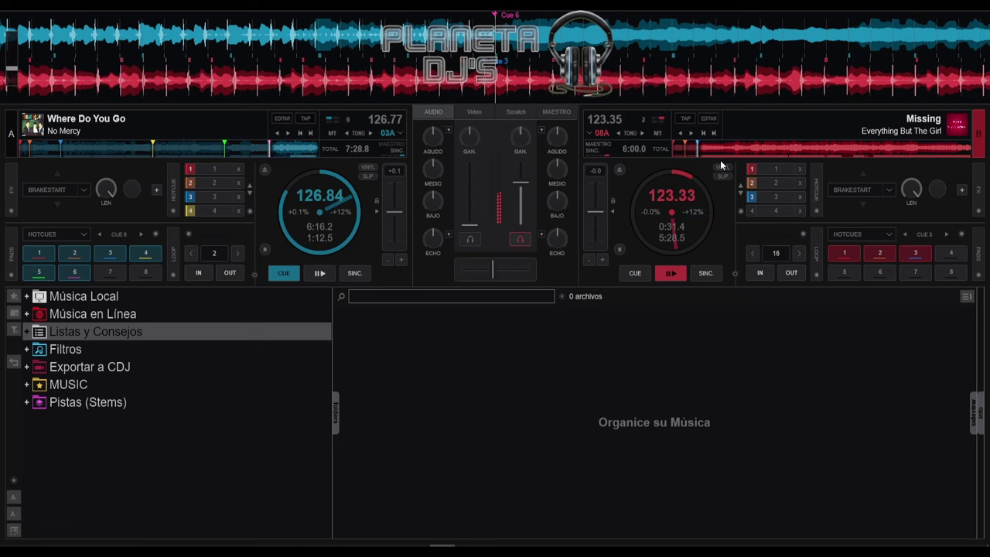
key(2)
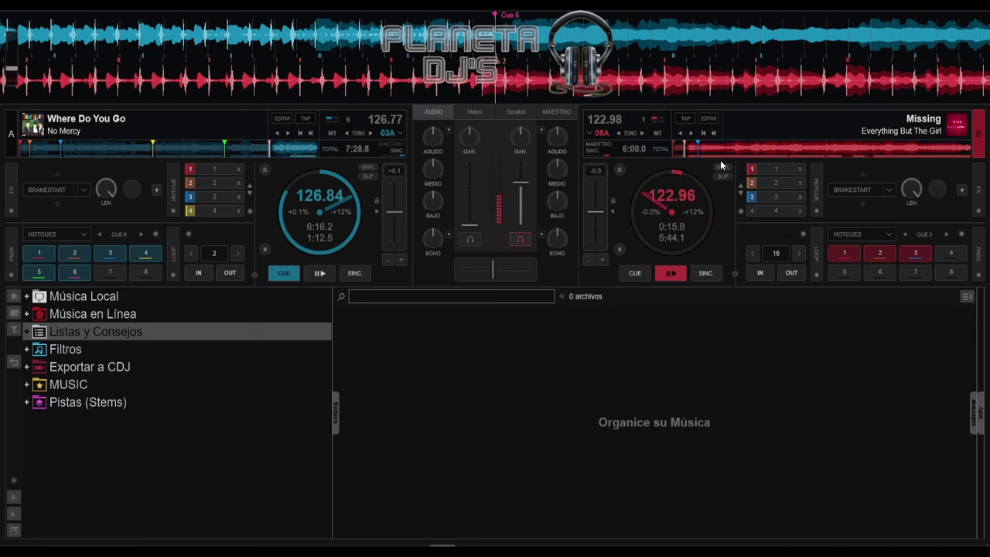
key(3)
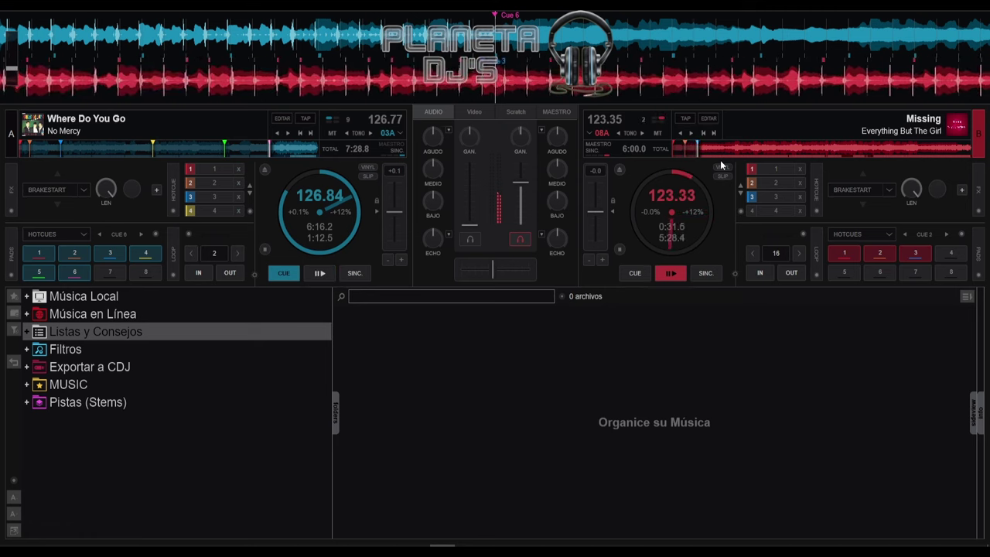
key(1)
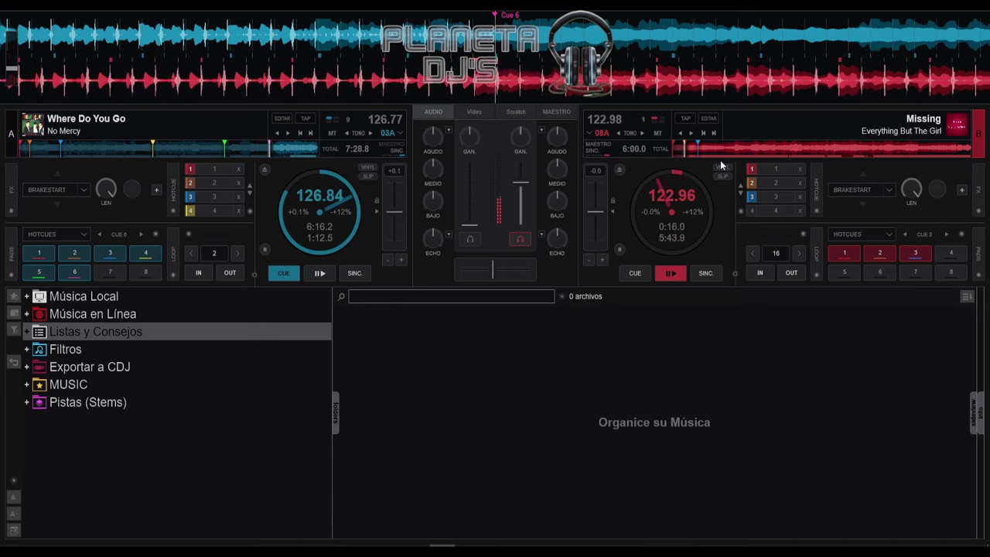
key(2)
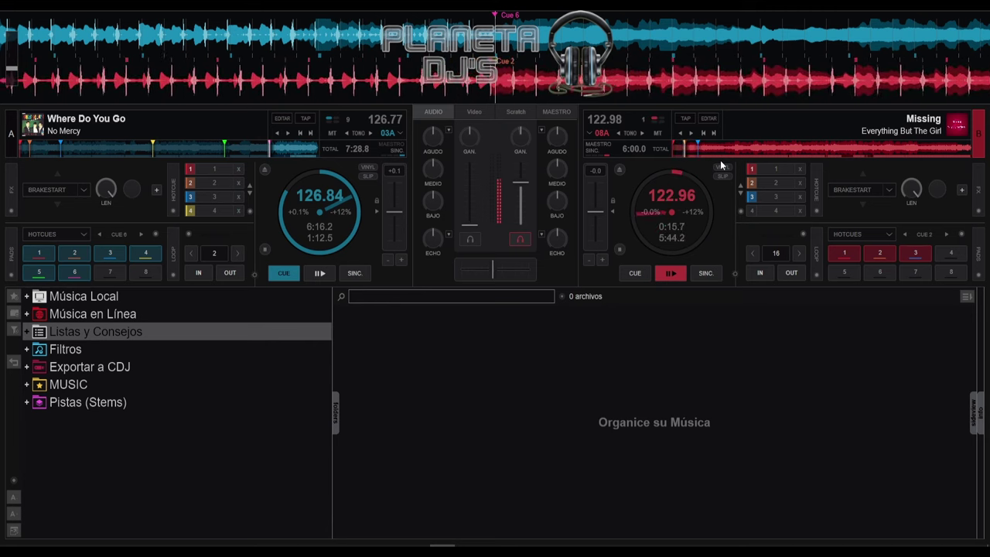
key(3)
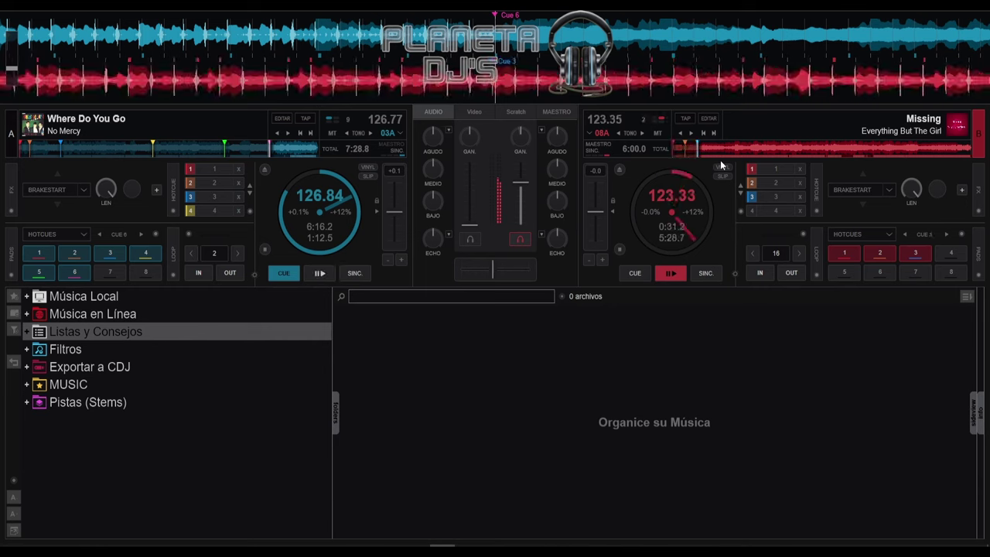
key(1)
key(3)
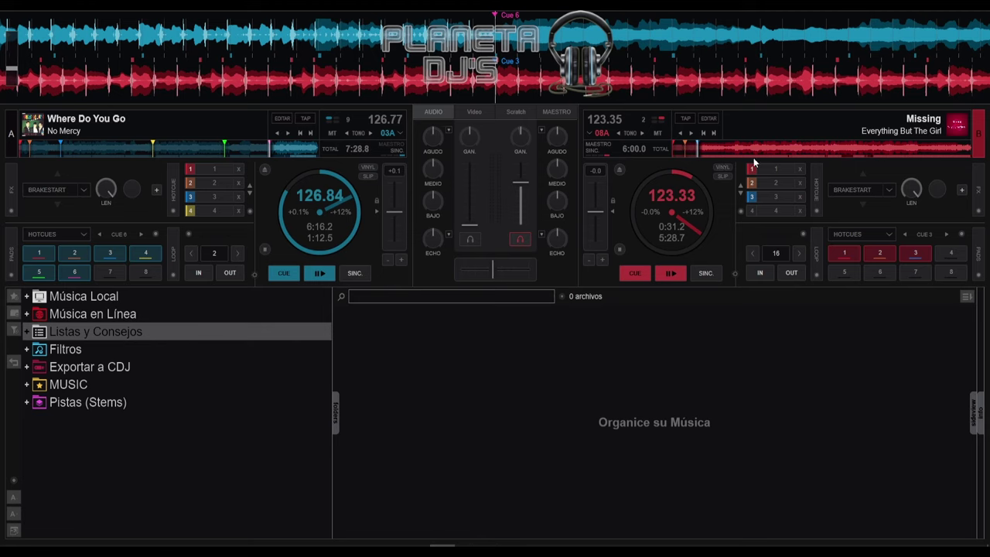
- Play deck B from about 0:58 and move the position back and forth up to about 1:04, listening for the next section
click(717, 150)
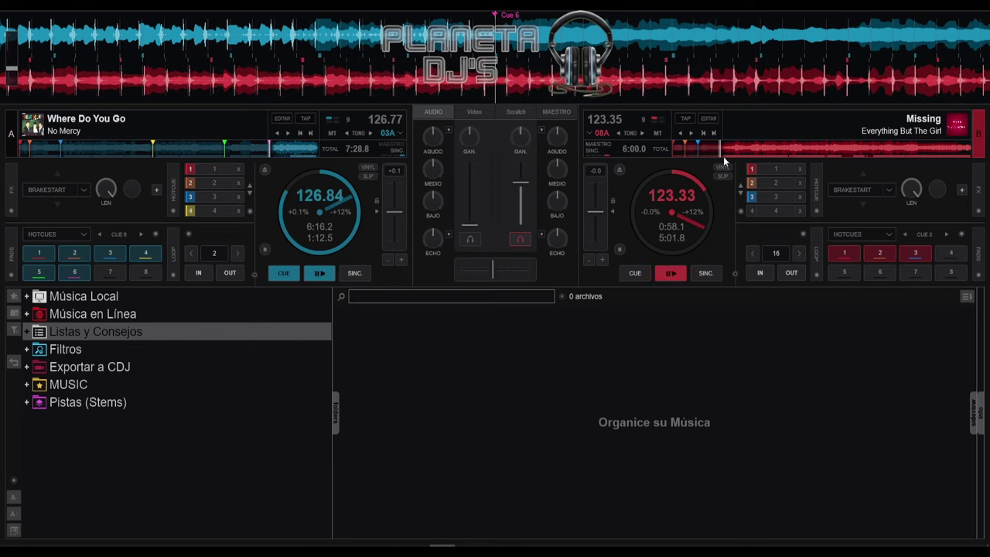
scroll(698, 220, up, 1)
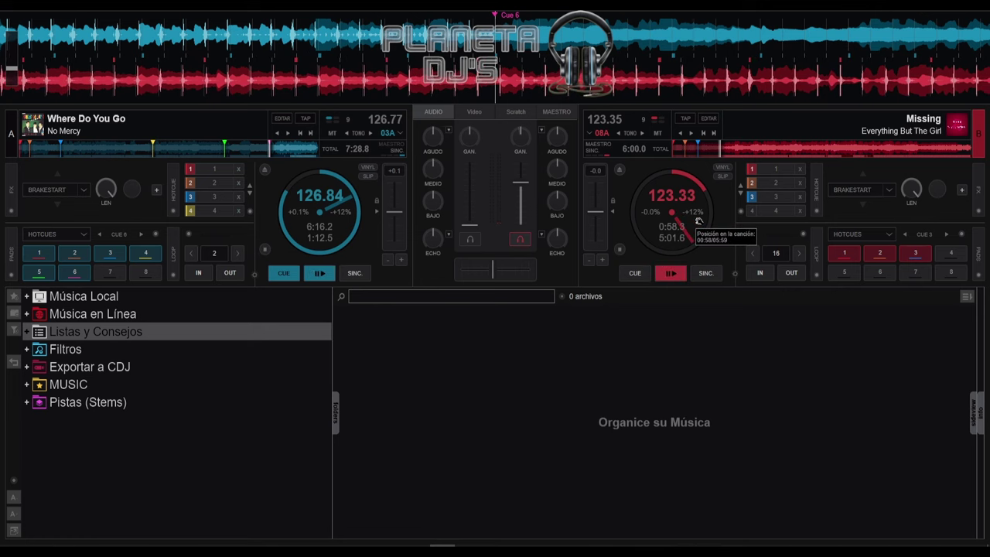
key(space)
key(shift)
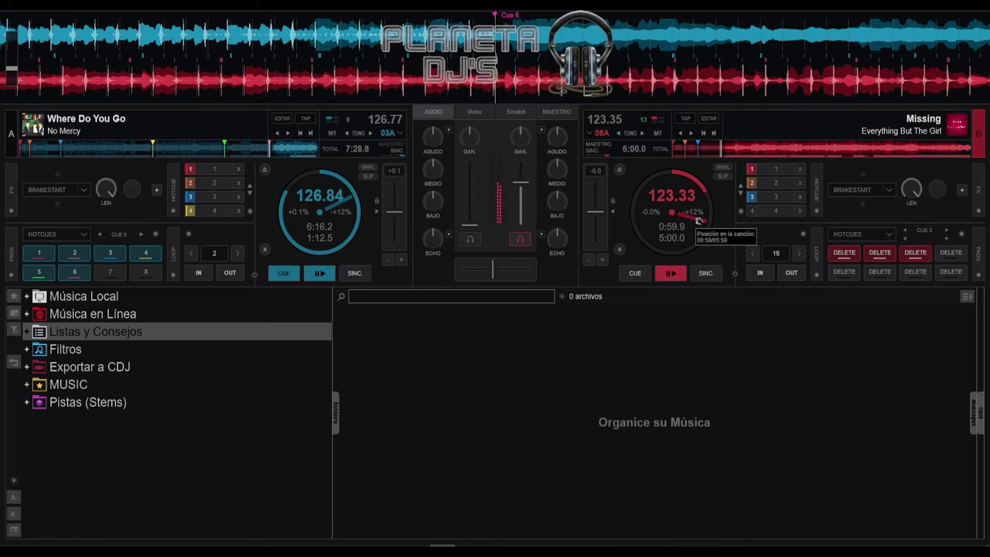
scroll(698, 221, down, 2)
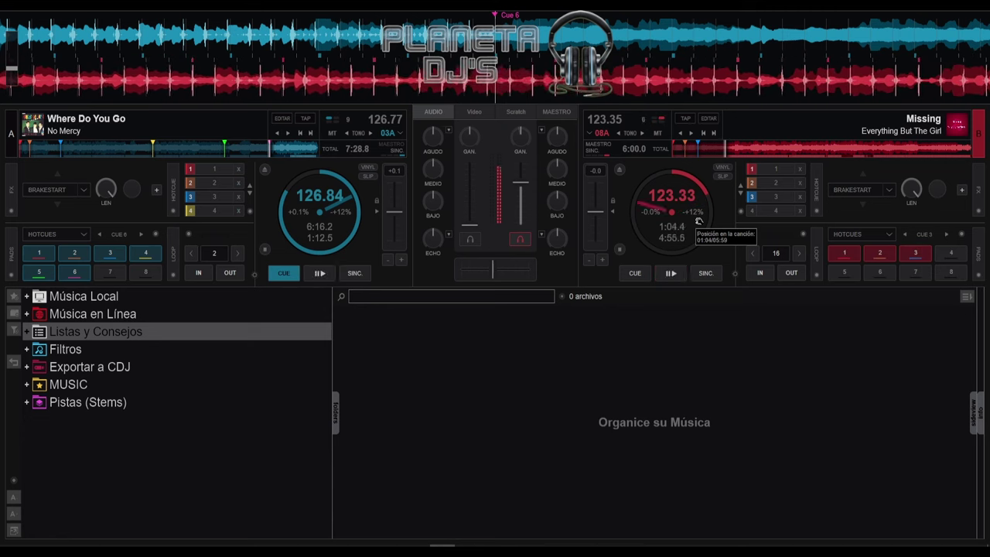
scroll(698, 221, down, 2)
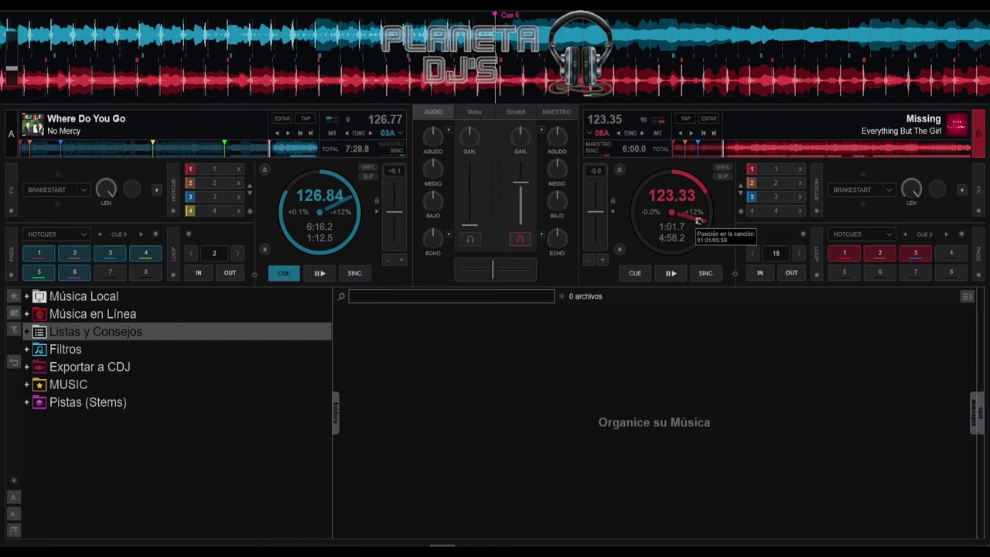
scroll(698, 220, down, 4)
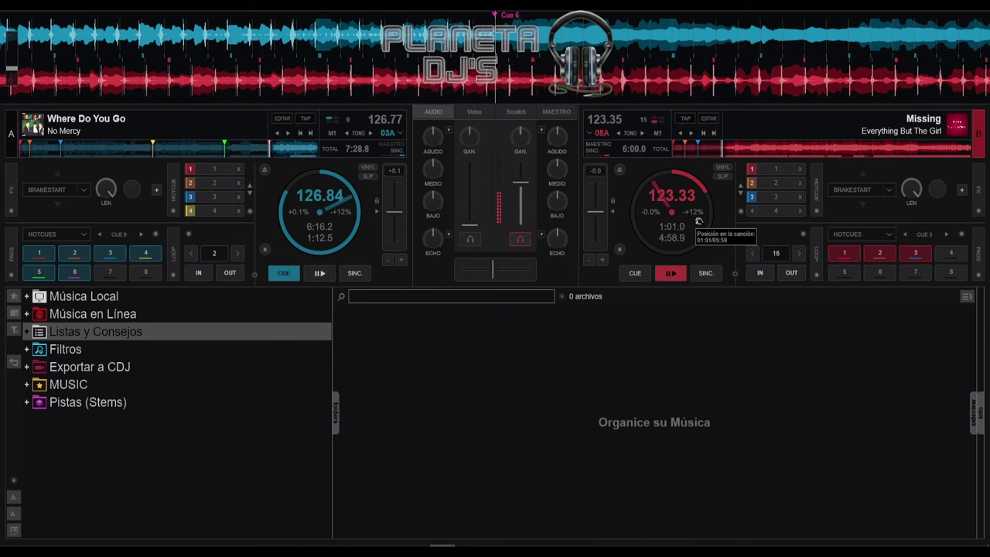
scroll(698, 222, down, 1)
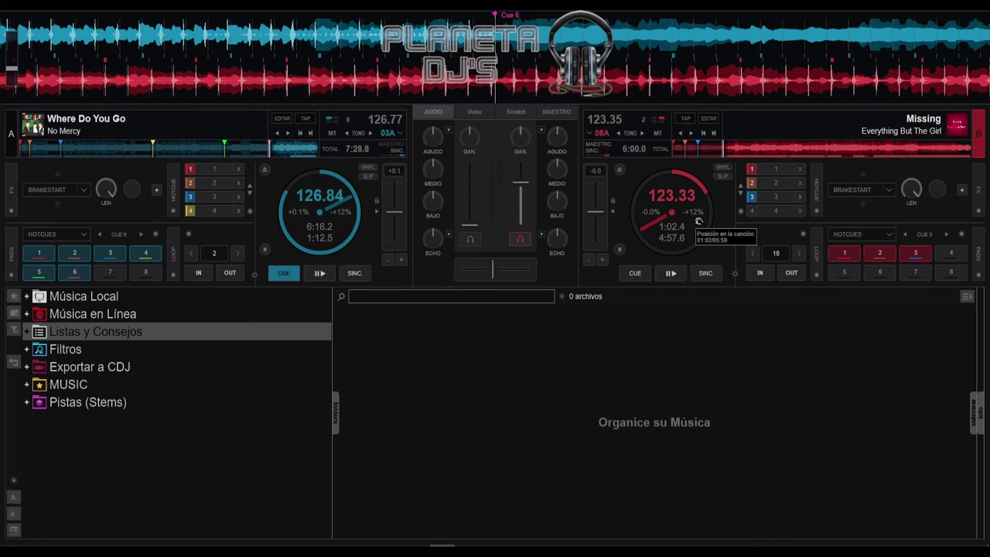
scroll(698, 222, up, 1)
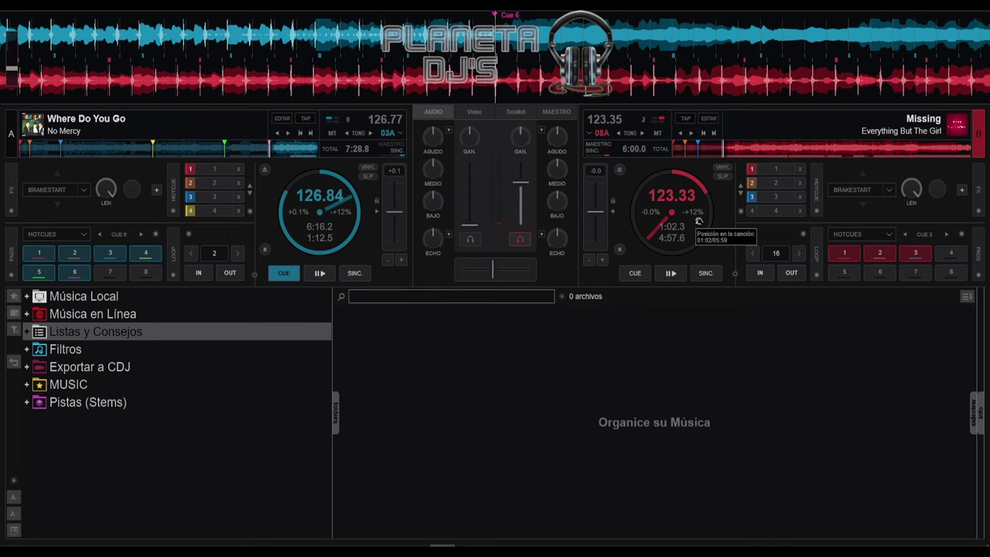
- Move deck B back through the track from about 1:02 to 0:44, listening for where the section begins
scroll(699, 222, up, 4)
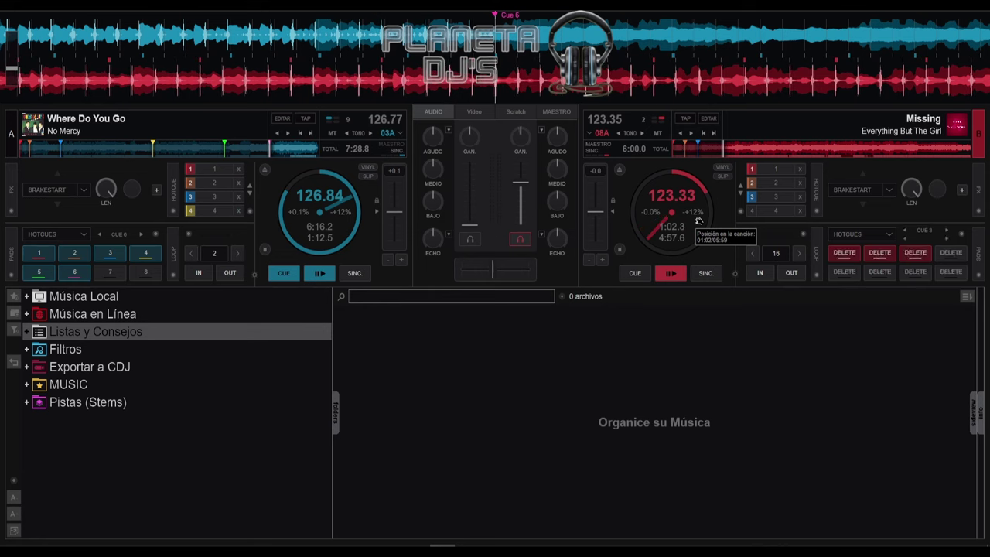
scroll(699, 222, down, 12)
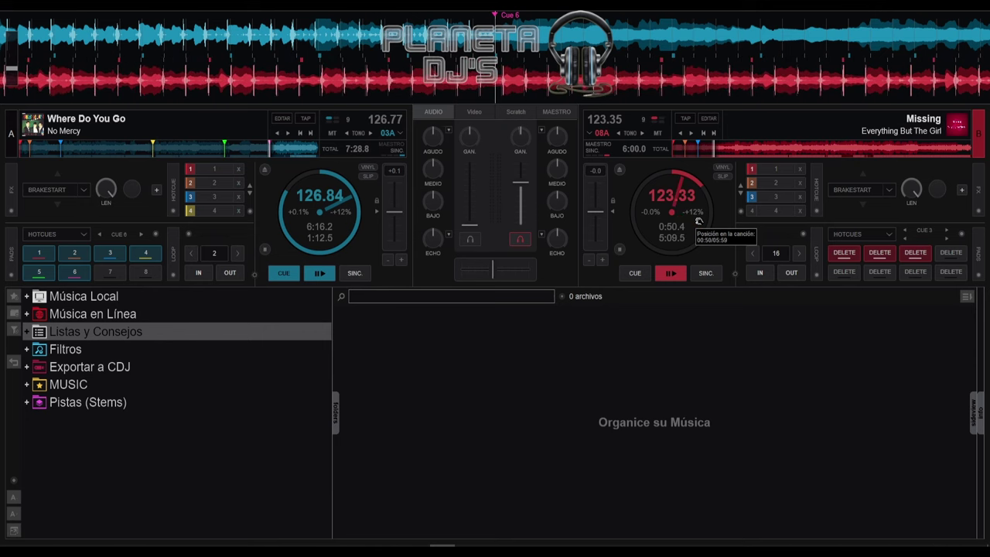
scroll(698, 222, up, 20)
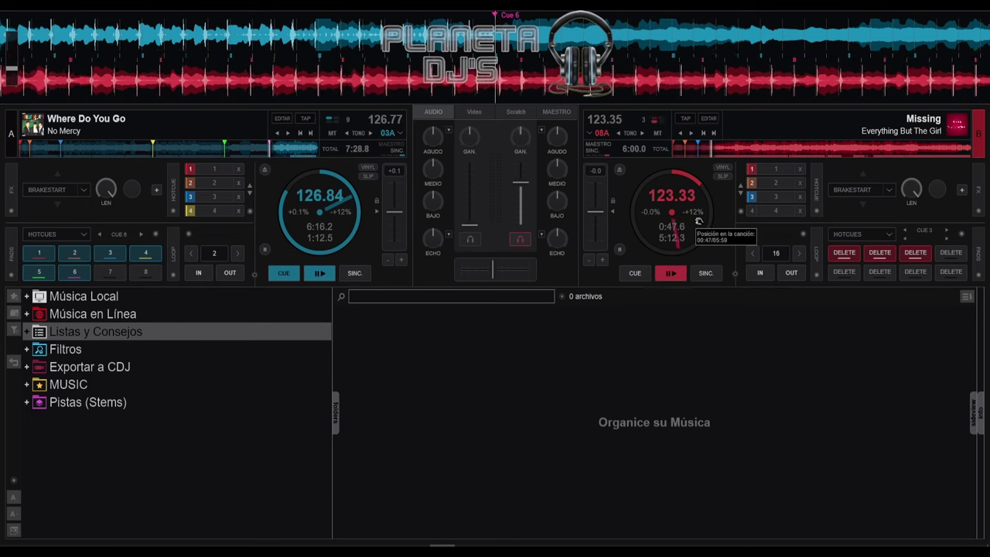
scroll(698, 221, down, 1)
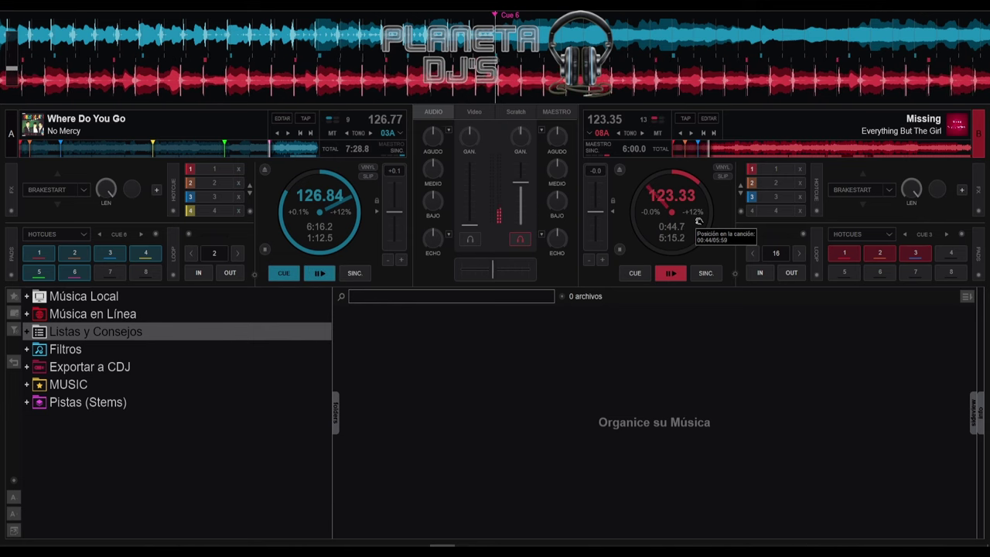
- Play deck B from hot cues 1, 2 and 3 to check each section start, and return to hot cue 3
scroll(698, 222, up, 20)
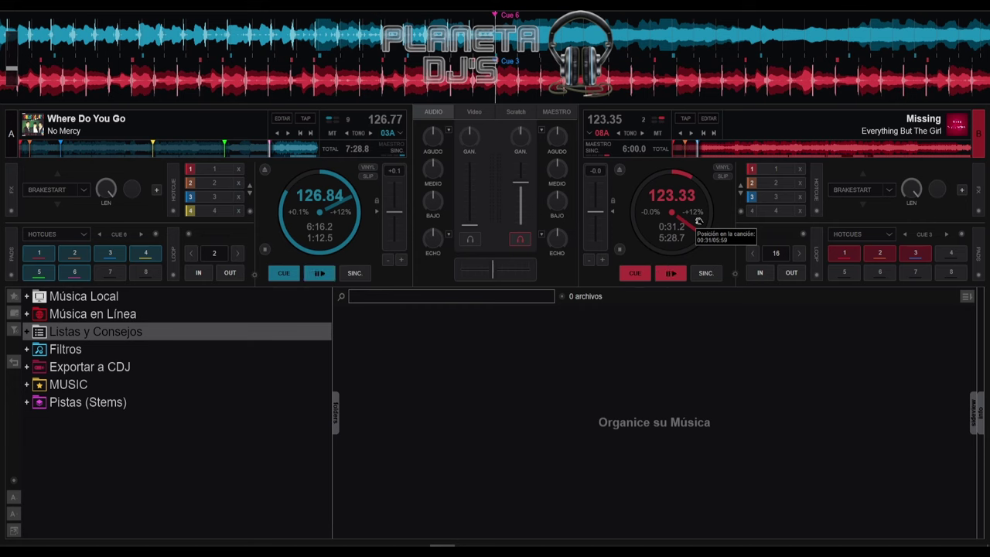
scroll(698, 222, up, 20)
scroll(698, 222, up, 20)
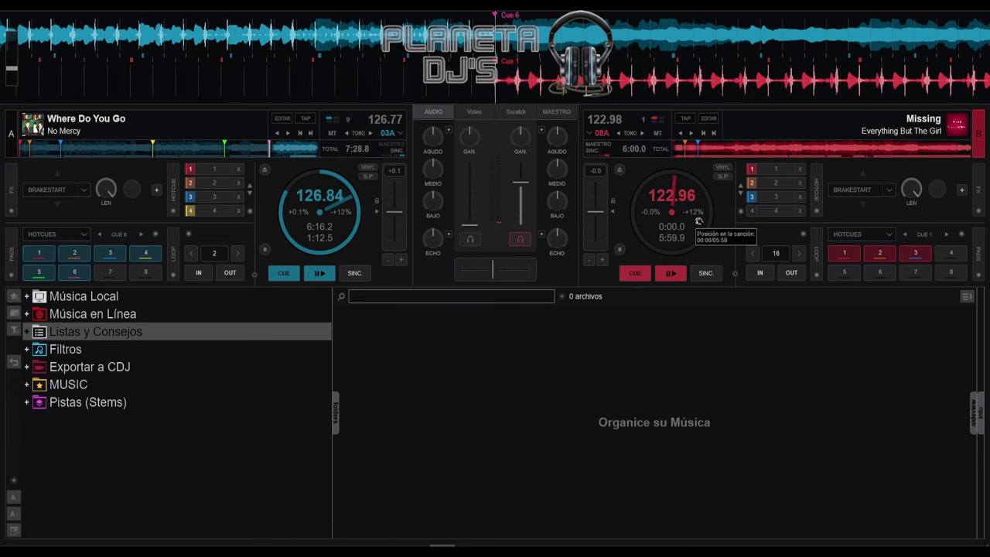
scroll(698, 222, up, 10)
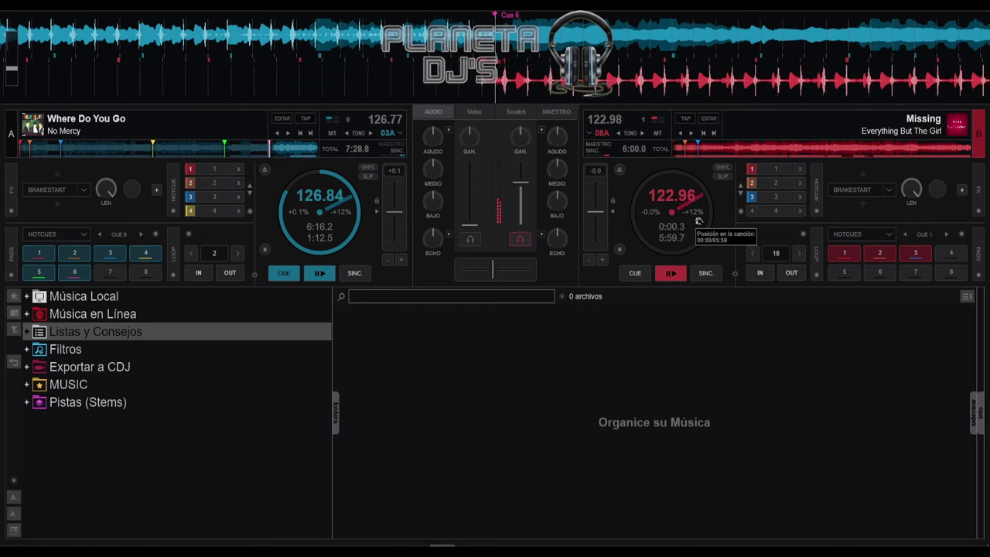
scroll(698, 222, down, 18)
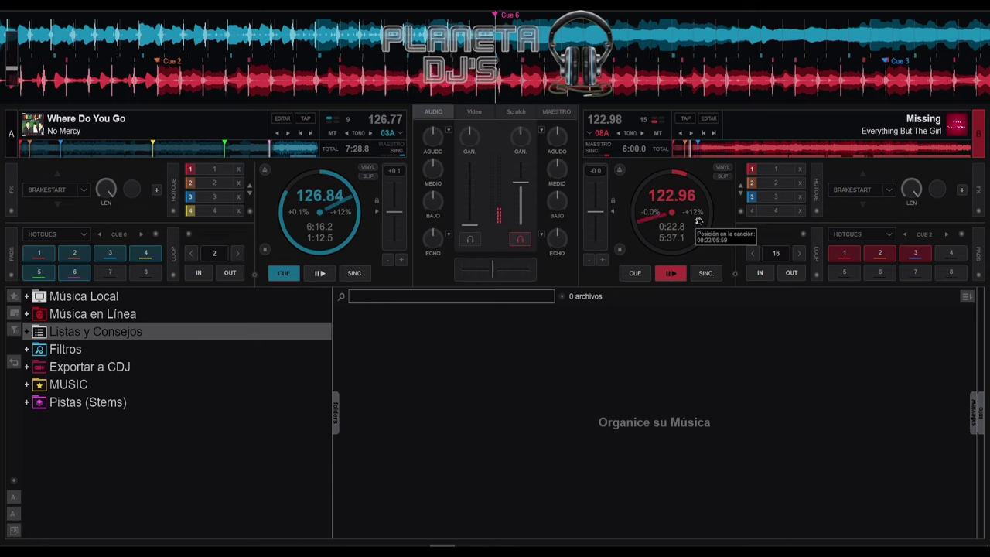
key(shift)
key(shift+3)
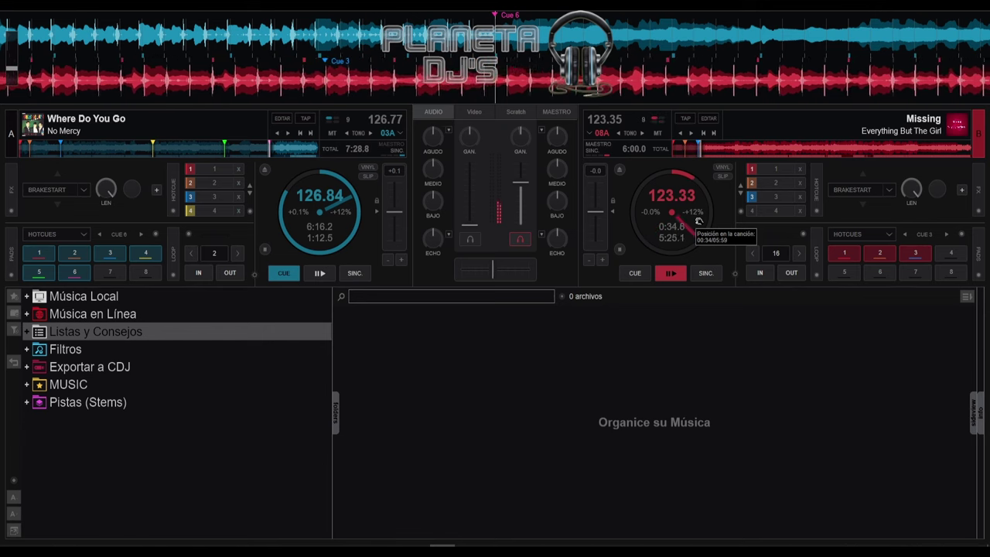
key(c)
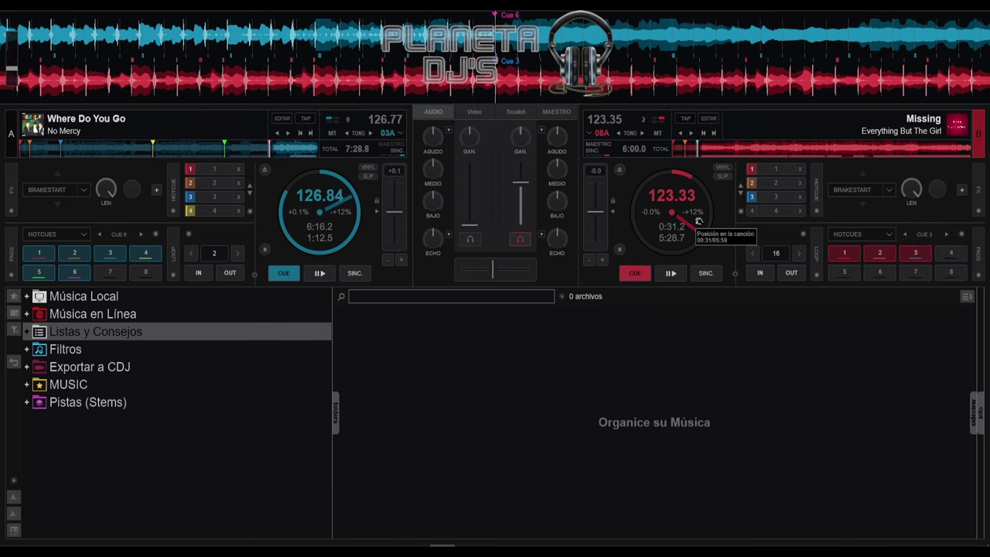
- Inspect the deck B track at about 1:12, 0:57 and 0:25, and return to hot cue 3
click(732, 151)
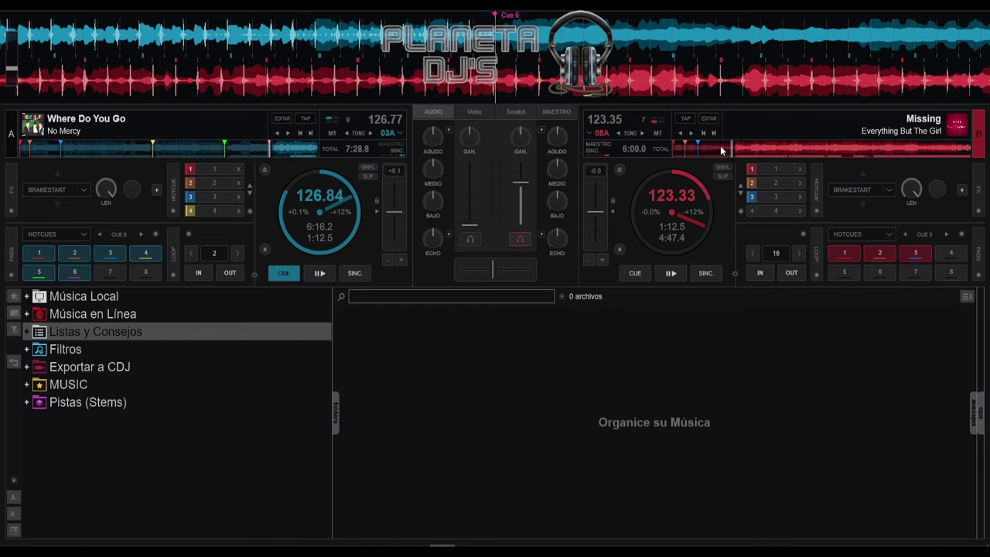
click(720, 148)
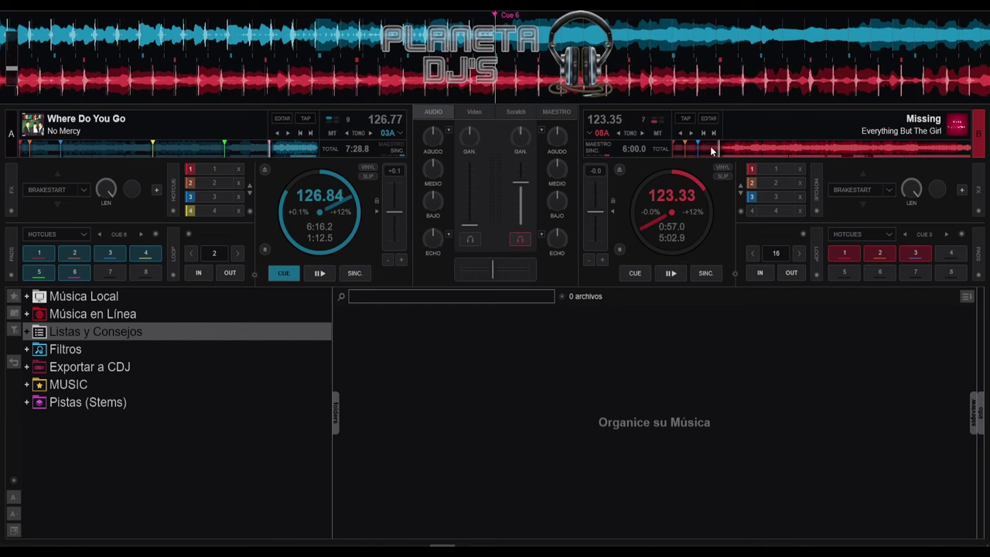
click(708, 146)
click(694, 153)
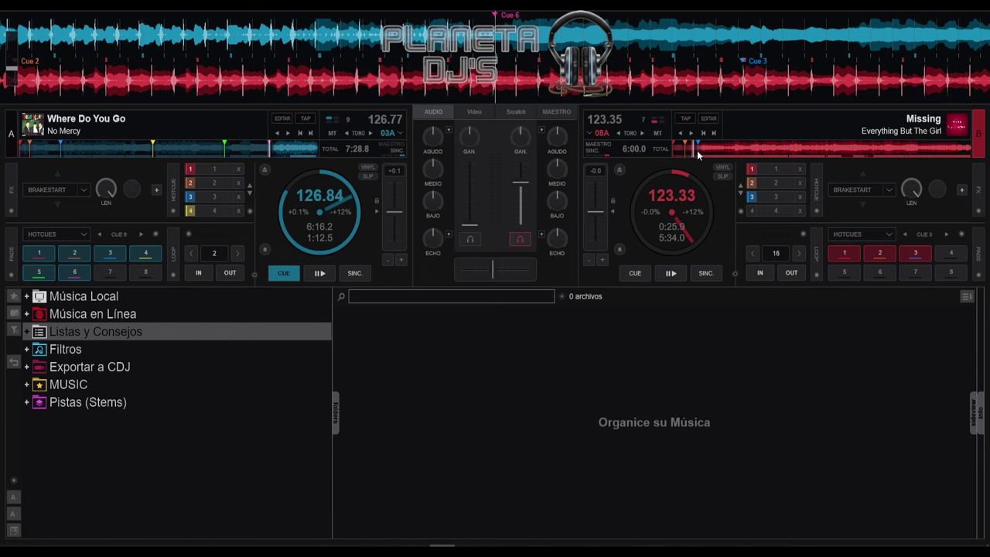
click(696, 150)
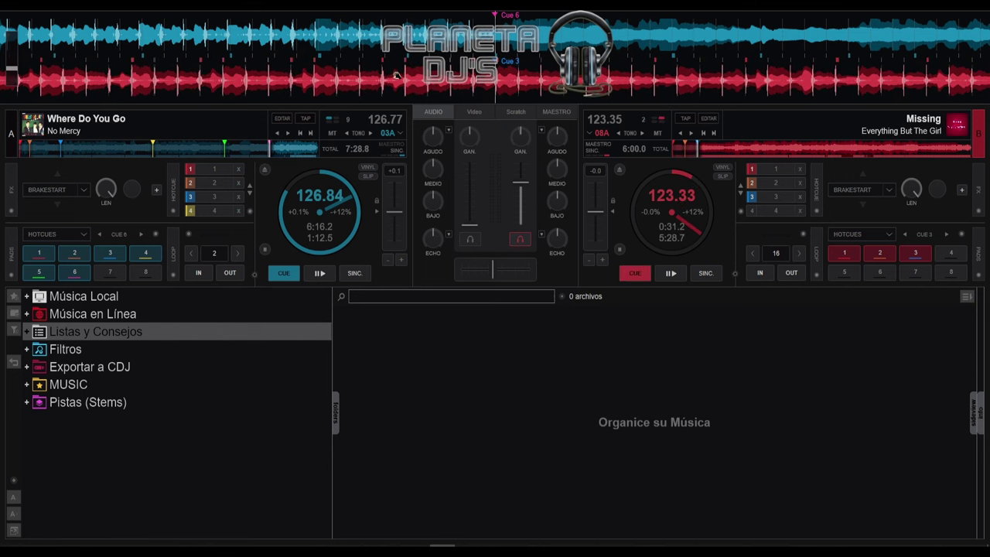
- Scrub deck B back to about 0:27 and 0:14 and play it to hear the approach to hot cues 3 and 2
mouse_move(383, 79)
mouse_down()
mouse_move(495, 79)
mouse_move(499, 69)
mouse_move(621, 81)
mouse_up()
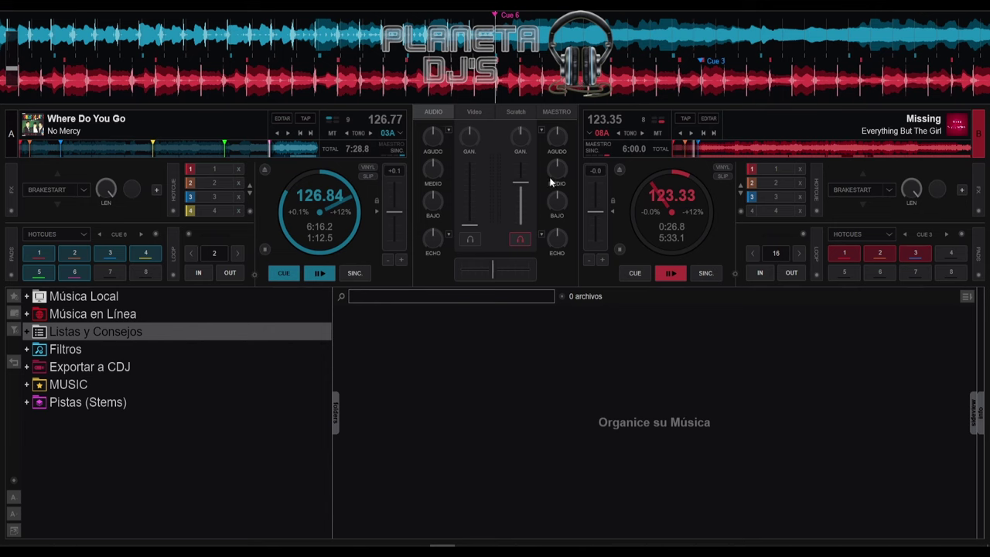
click(670, 276)
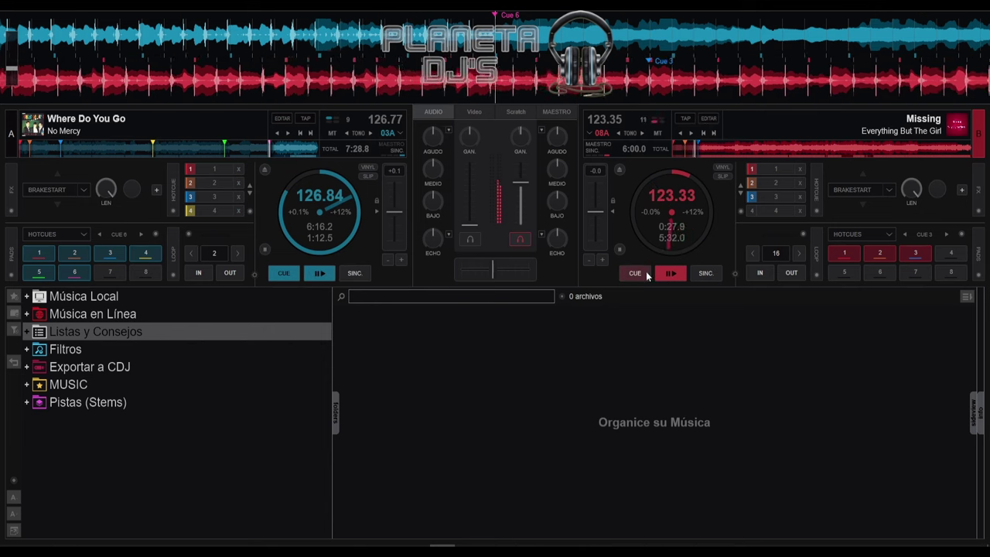
click(646, 276)
drag(255, 85, 767, 64)
drag(502, 81, 763, 73)
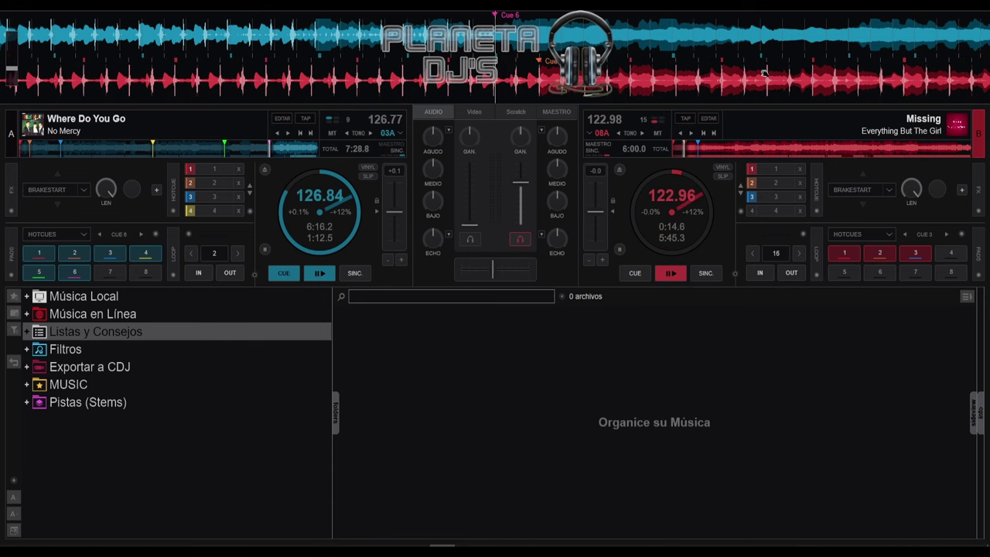
click(671, 273)
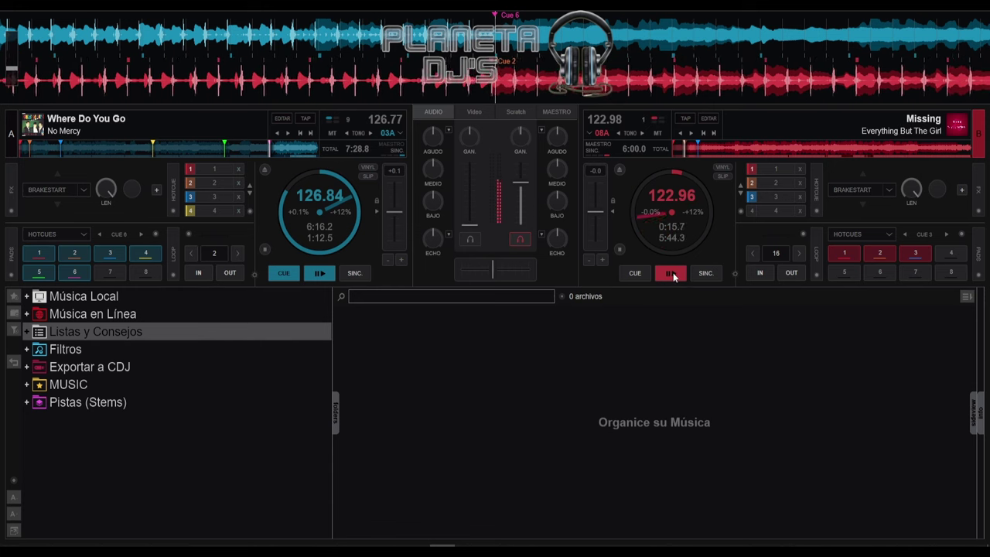
- Play deck B repeatedly from hot cue 3, stopping back at 0:31.2 each time
click(604, 264)
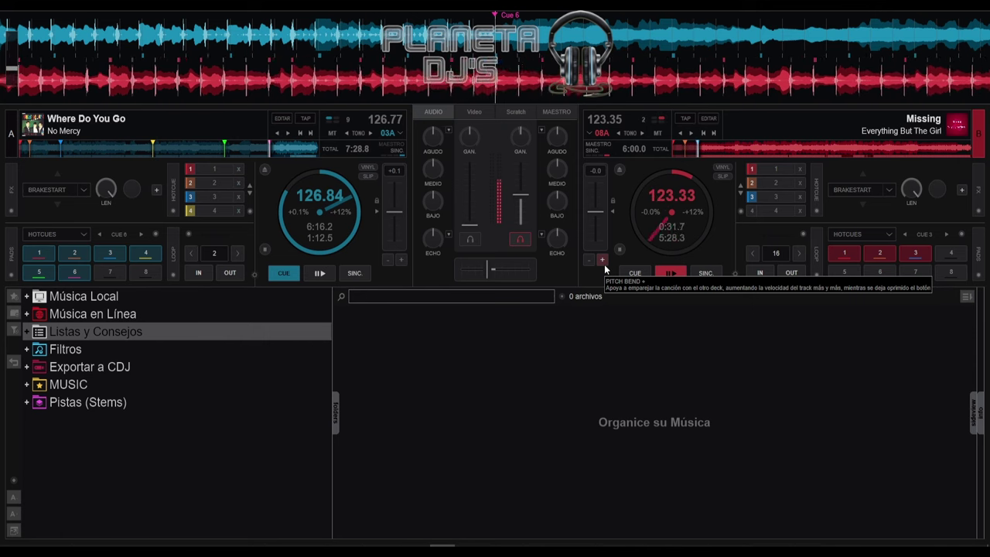
key(space)
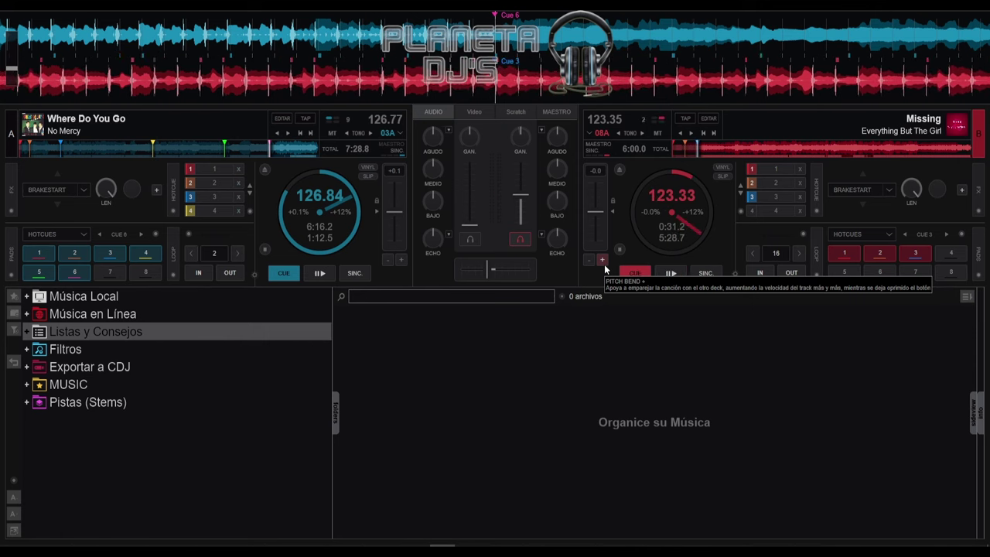
key(space)
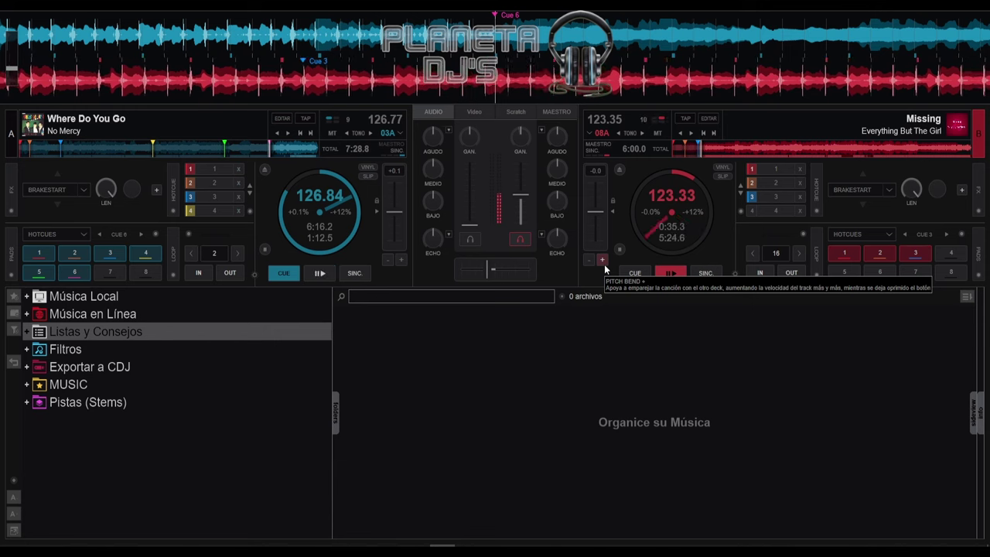
key(space)
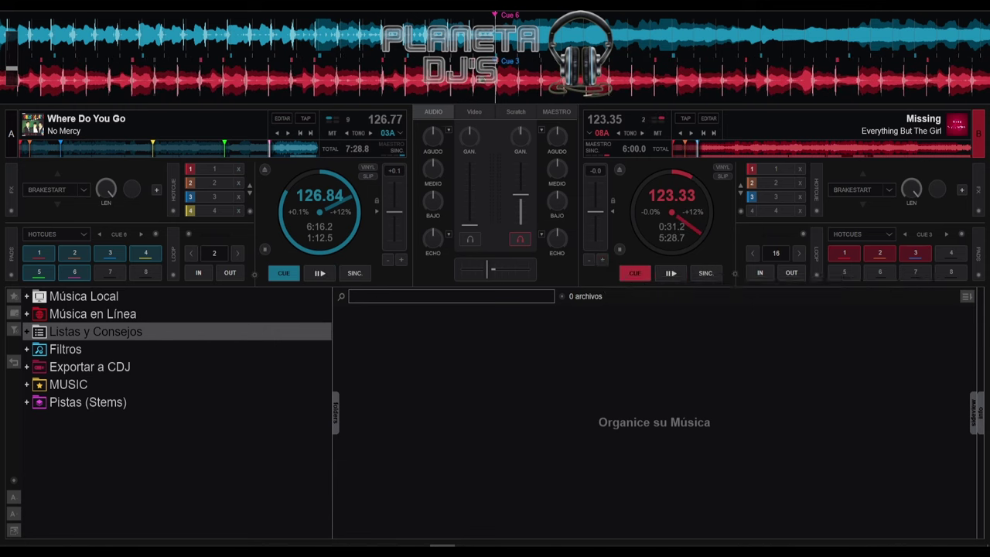
- Open the BPM editor for "Missing" on deck B and examine the beat grid and tempo markers across the track
click(709, 119)
scroll(406, 307, up, 3)
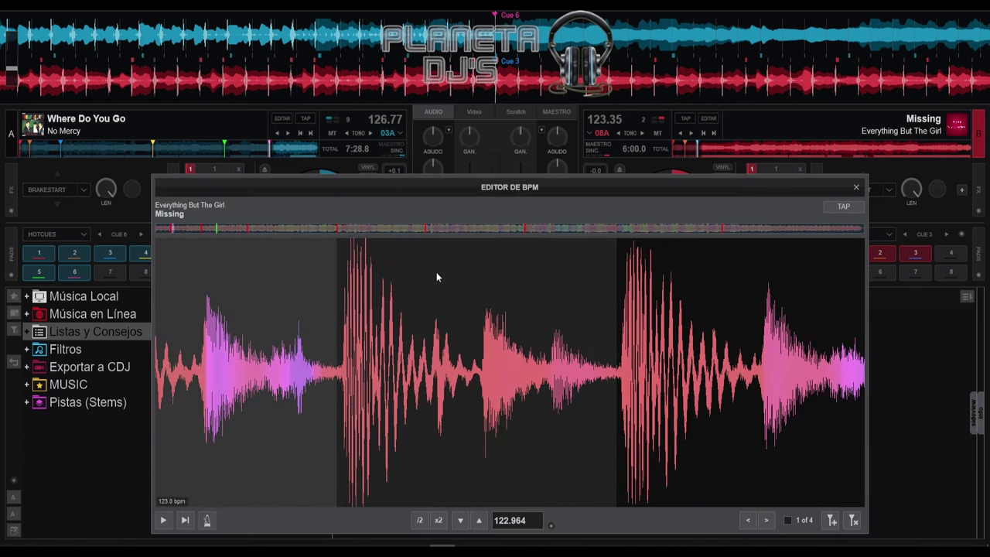
scroll(433, 294, down, 2)
scroll(237, 395, down, 3)
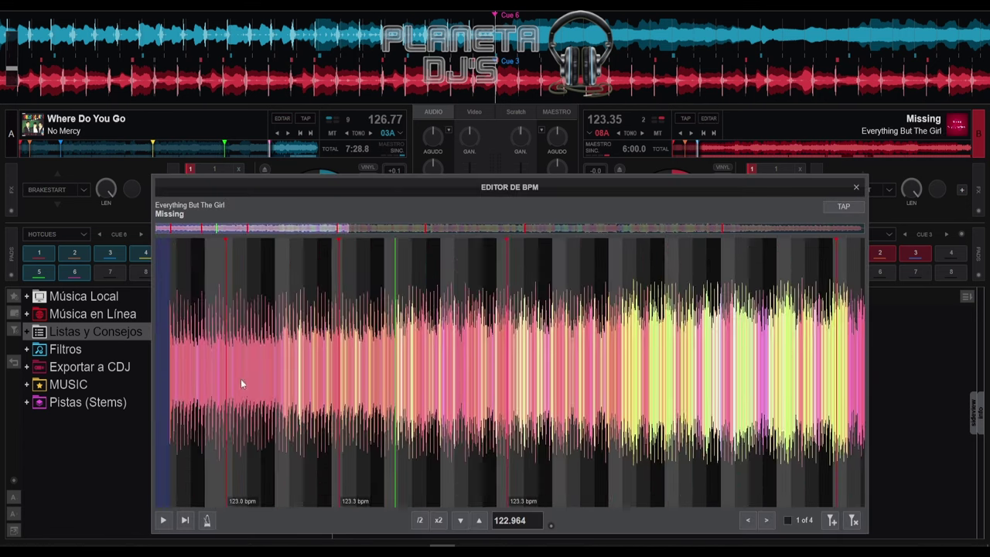
scroll(237, 382, down, 2)
scroll(507, 362, down, 2)
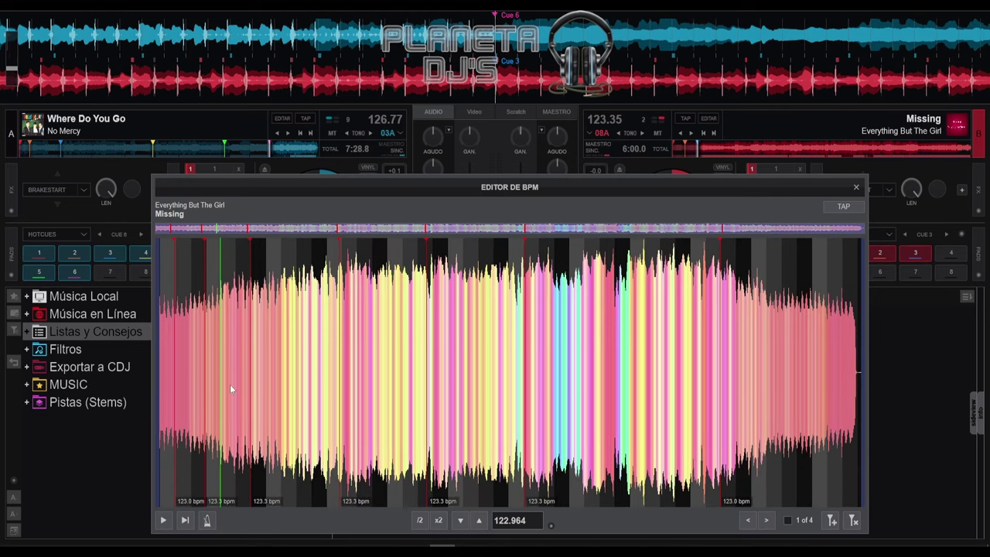
scroll(243, 380, up, 4)
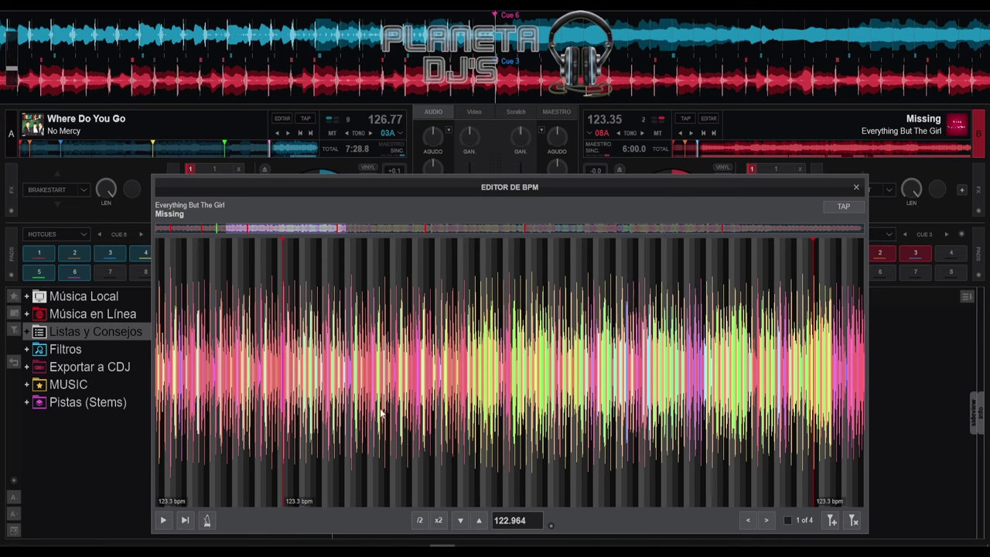
drag(226, 394, 903, 372)
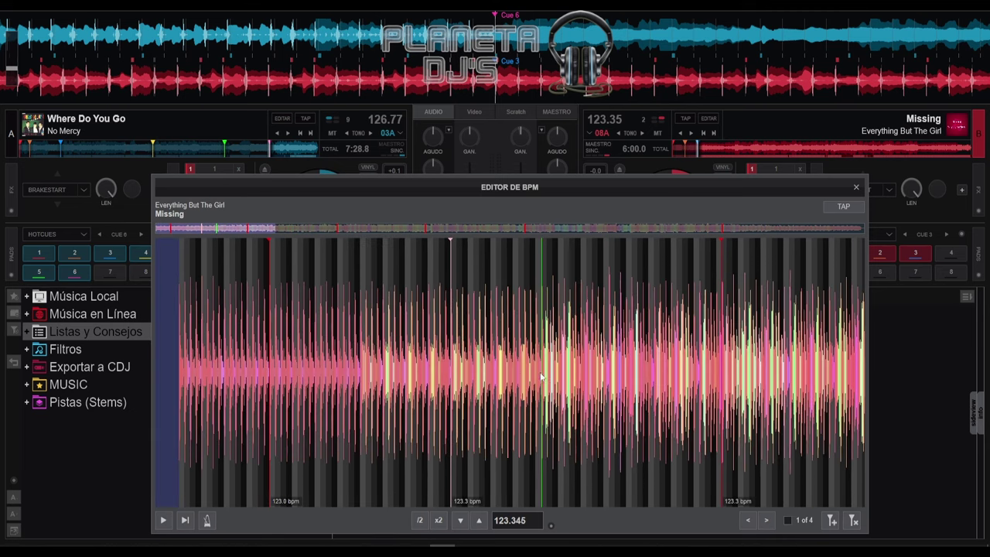
- Reopen the BPM editor for "Missing" on deck B and re-analyze the track with the standard Re-Analizar option
drag(541, 376, 379, 406)
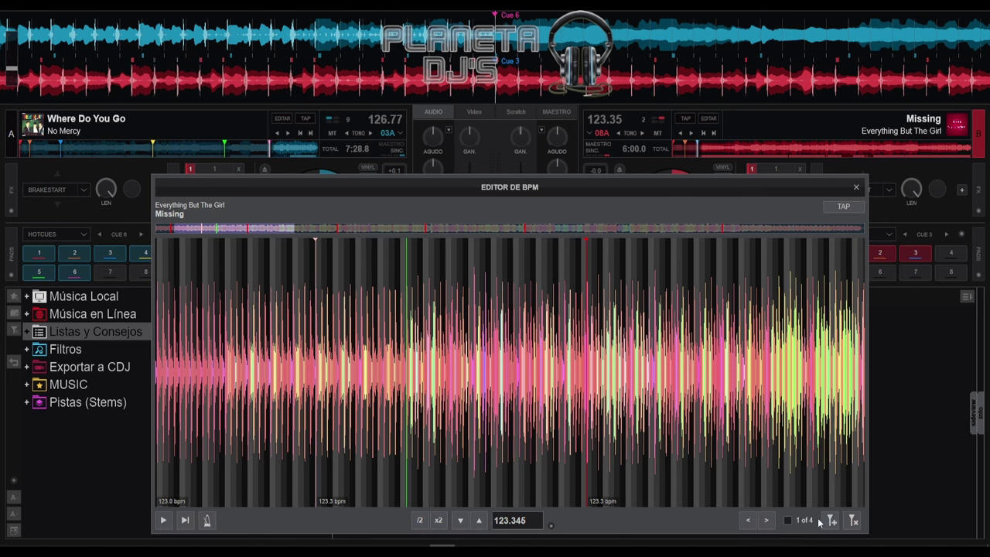
click(856, 187)
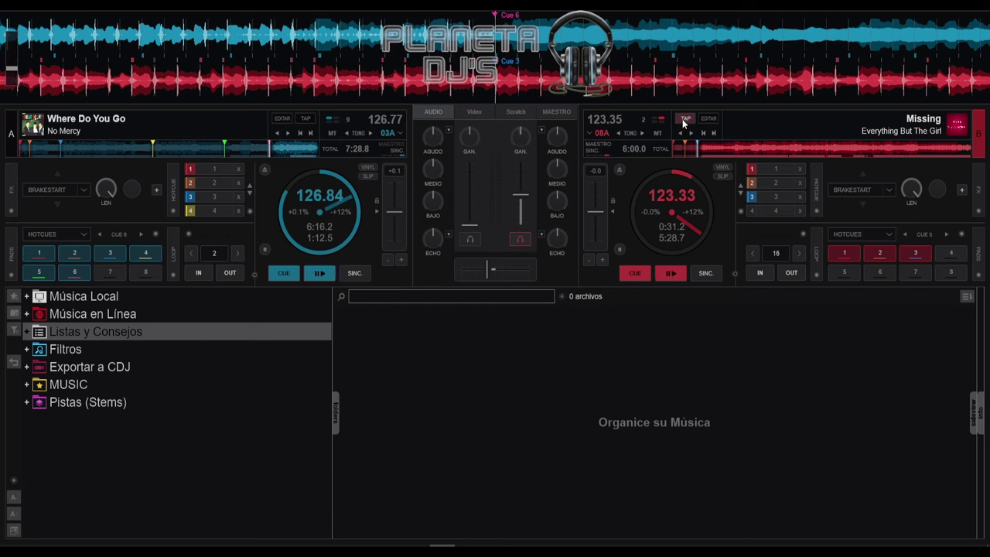
click(708, 118)
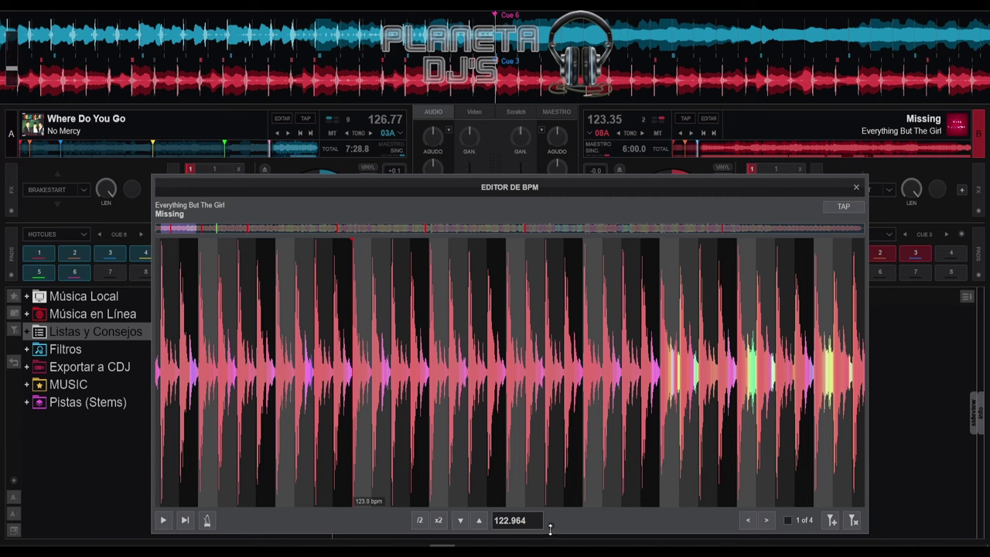
click(550, 529)
click(576, 536)
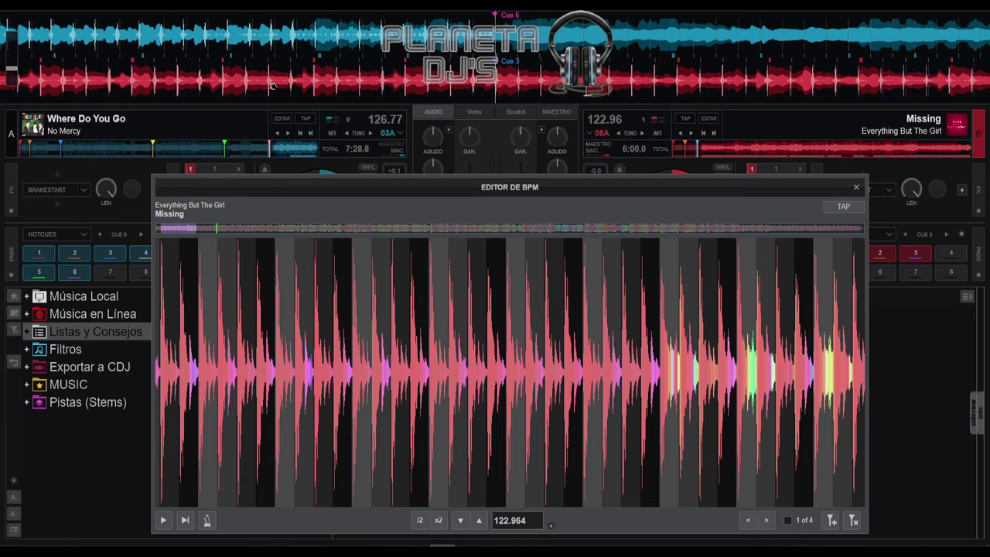
- Scrub deck B from hot cue 3 back toward hot cue 1 and forward again to check the beat grid against the waveform
drag(90, 81, 827, 27)
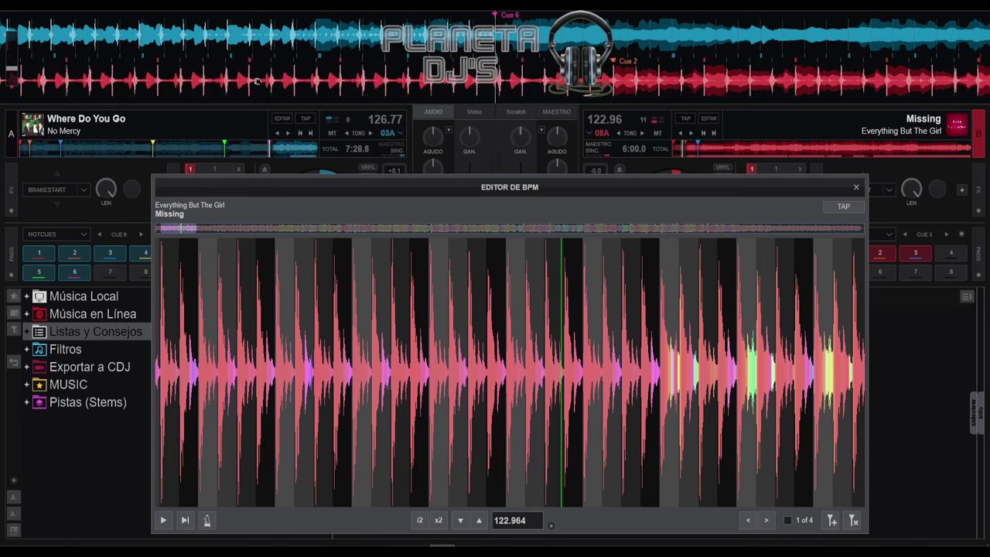
drag(206, 82, 844, 72)
drag(776, 83, 294, 69)
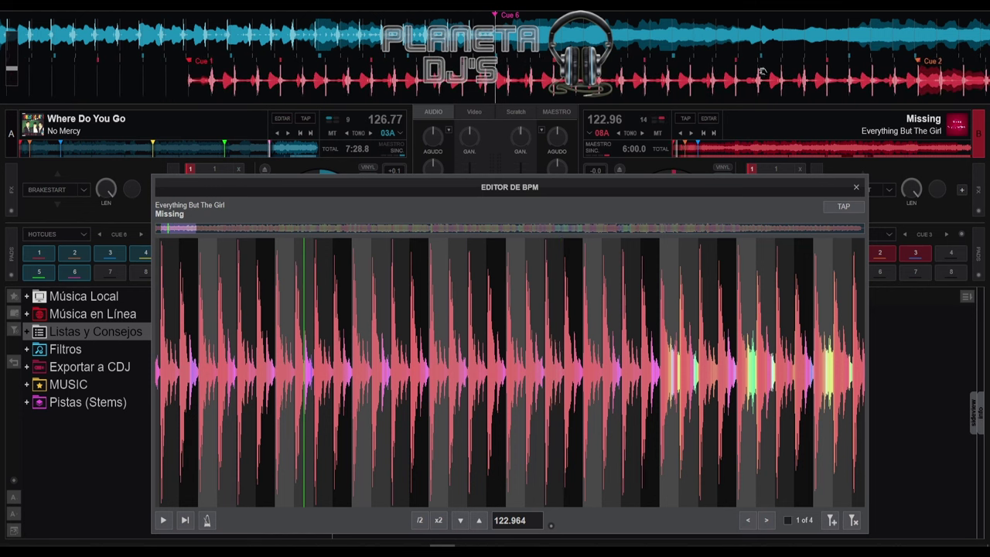
drag(762, 71, 420, 101)
drag(648, 78, 215, 105)
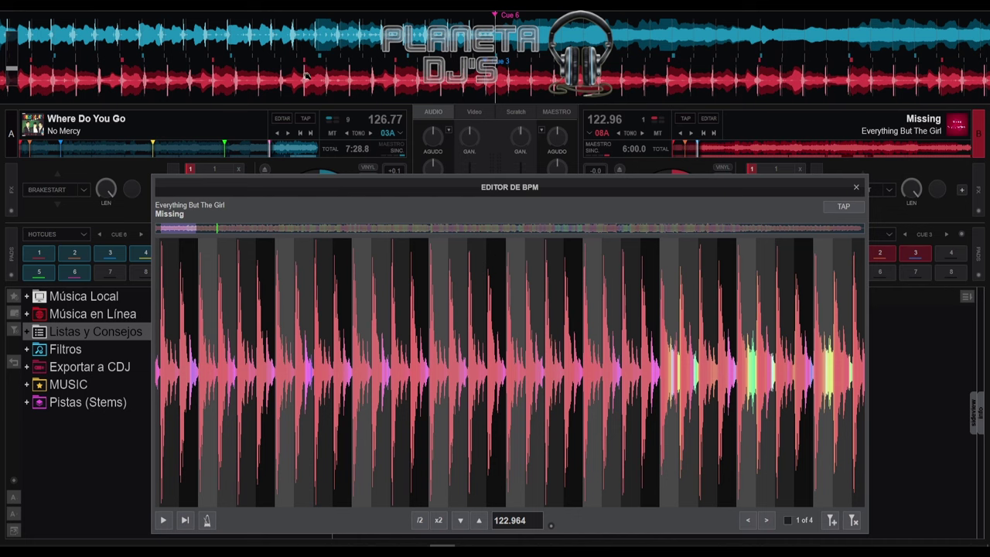
- Scrub deck B around hot cues 2 and 3 to compare the grid with the beats, then close the BPM editor
drag(306, 75, 733, 74)
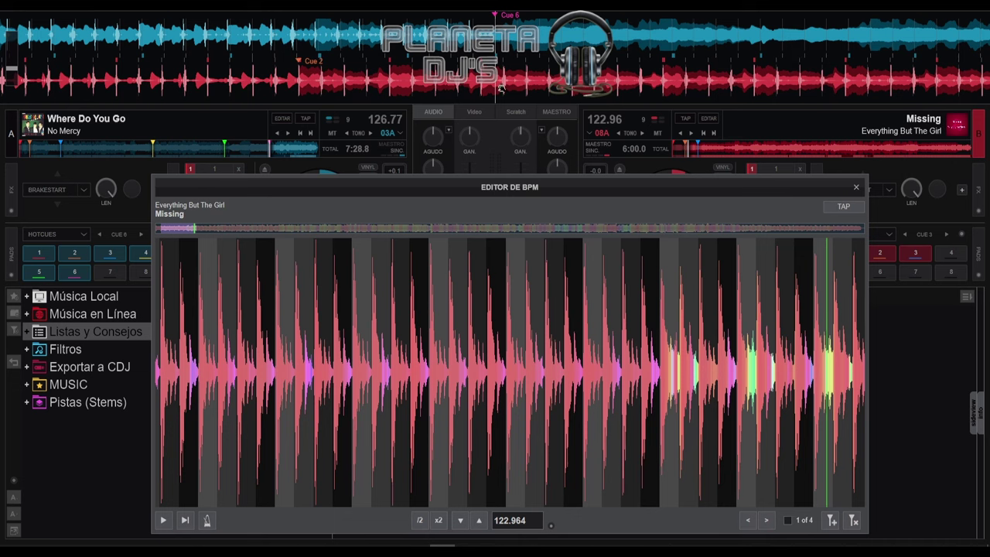
drag(357, 75, 616, 70)
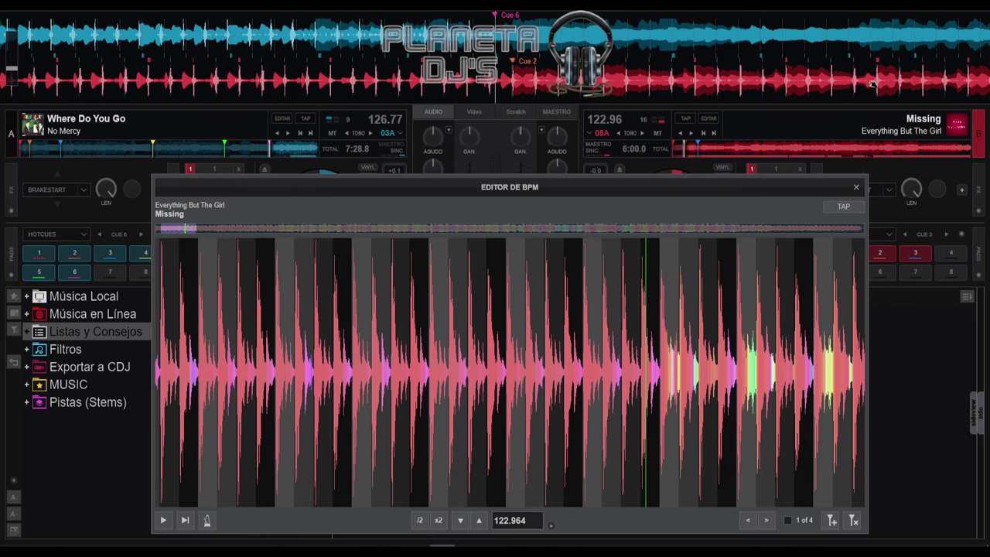
mouse_move(766, 103)
mouse_down()
mouse_move(155, 119)
mouse_move(163, 118)
mouse_up()
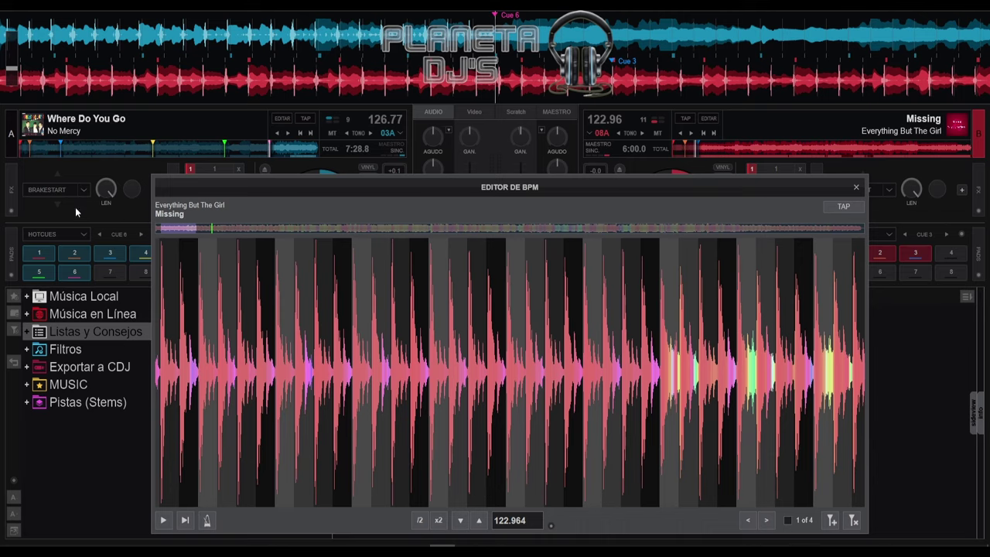
drag(242, 199, 312, 205)
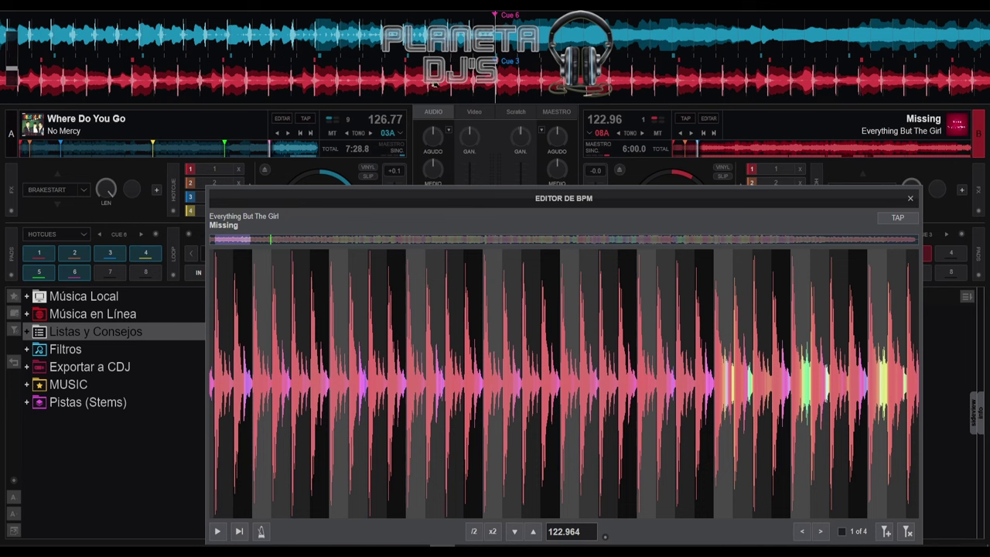
drag(316, 83, 470, 83)
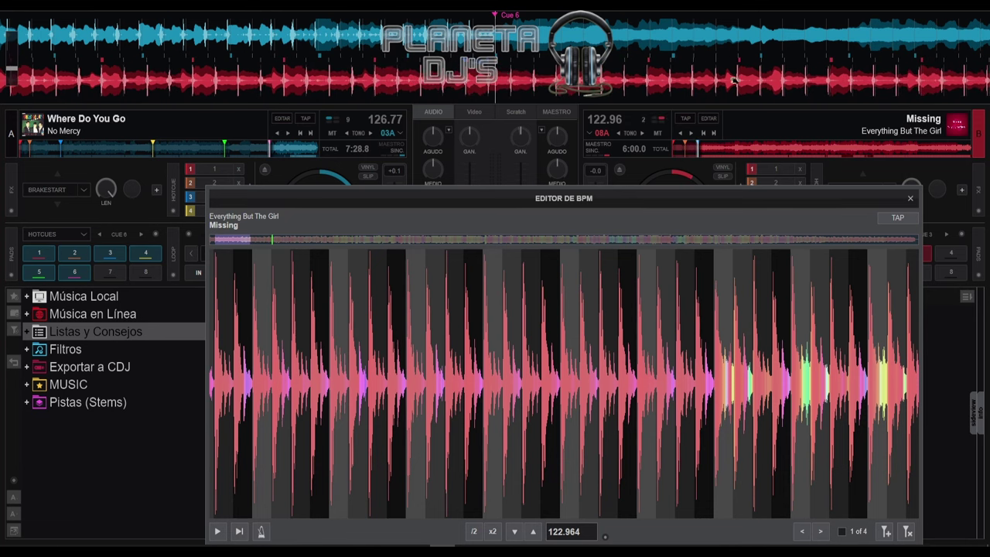
click(910, 200)
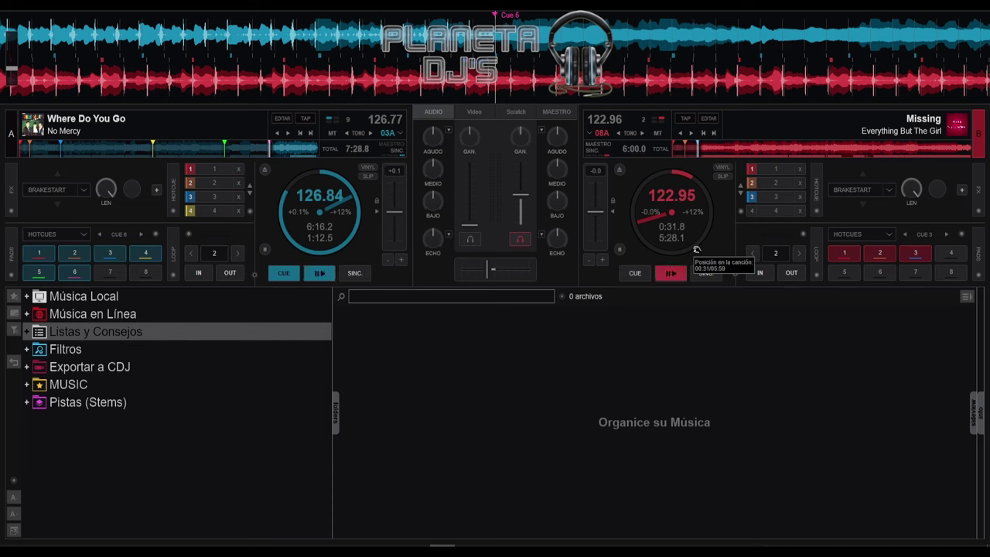
- Play deck B from about 1:03 to hear that section, then return the track to hot cue 3
click(723, 150)
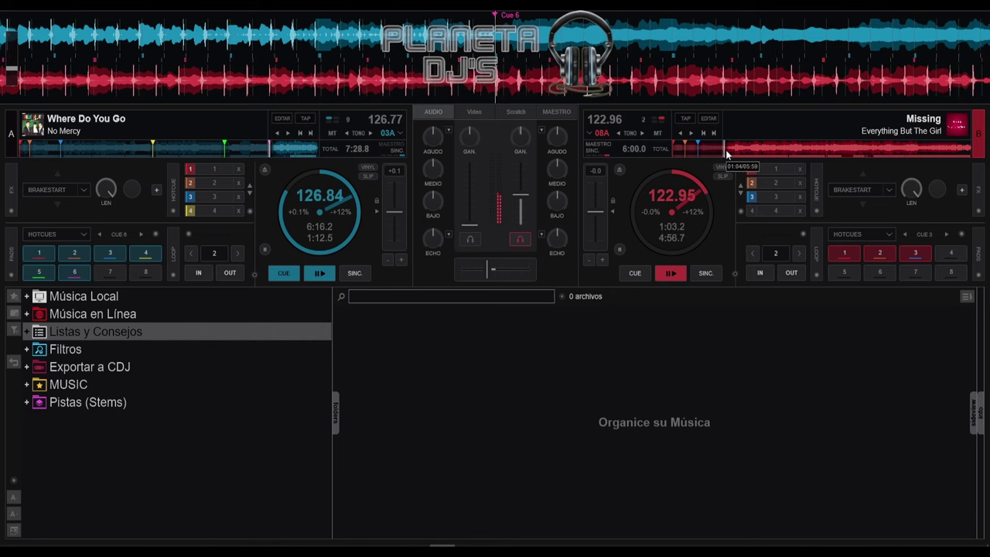
key(3)
click(725, 150)
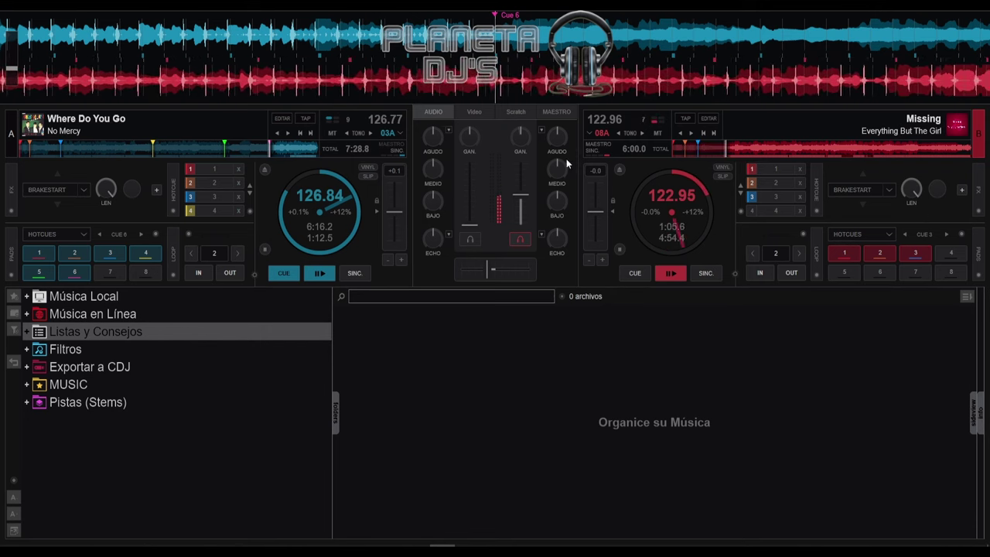
click(634, 272)
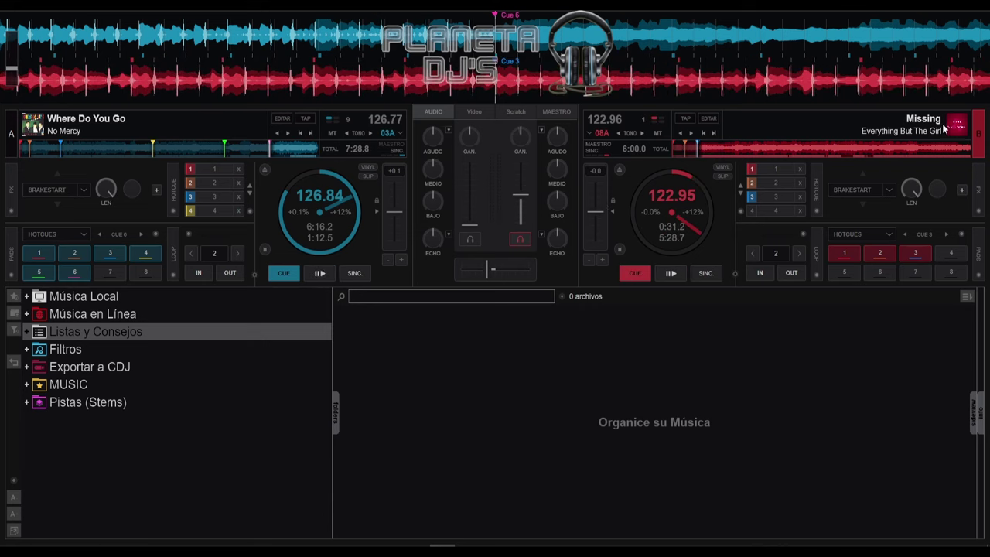
- Open the BPM editor for "Missing" through its points-of-interest editor and examine the beat grid across the whole track
right_click(795, 144)
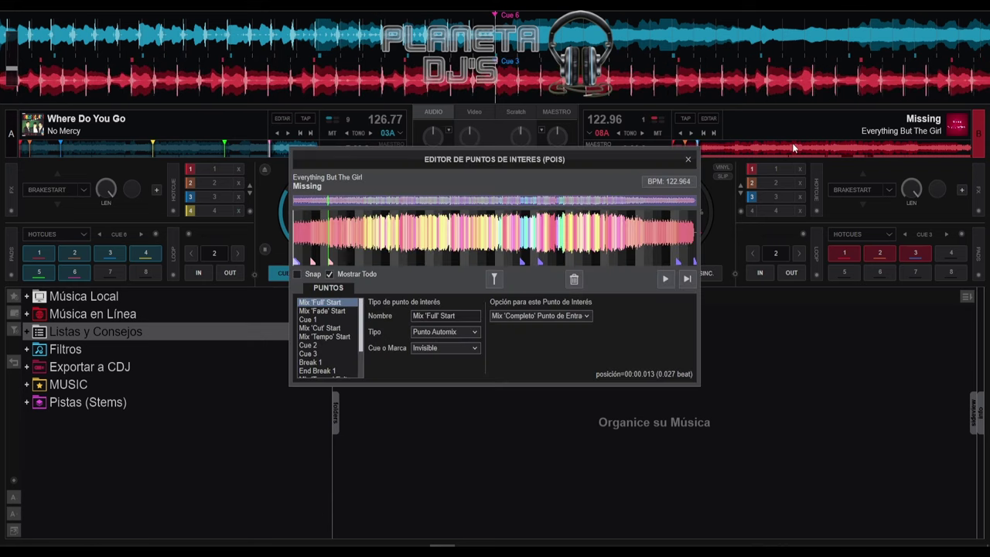
click(677, 182)
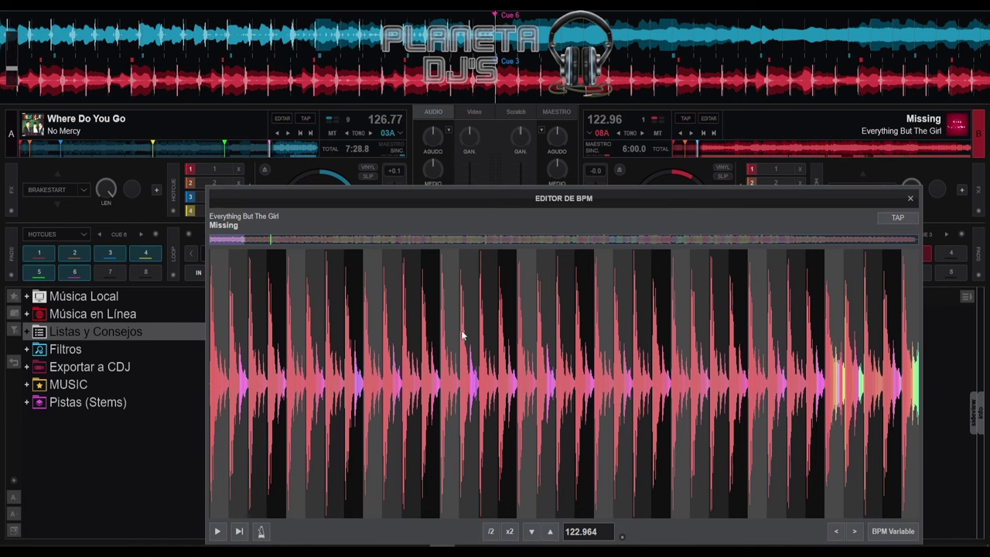
scroll(641, 392, down, 3)
scroll(557, 390, down, 1)
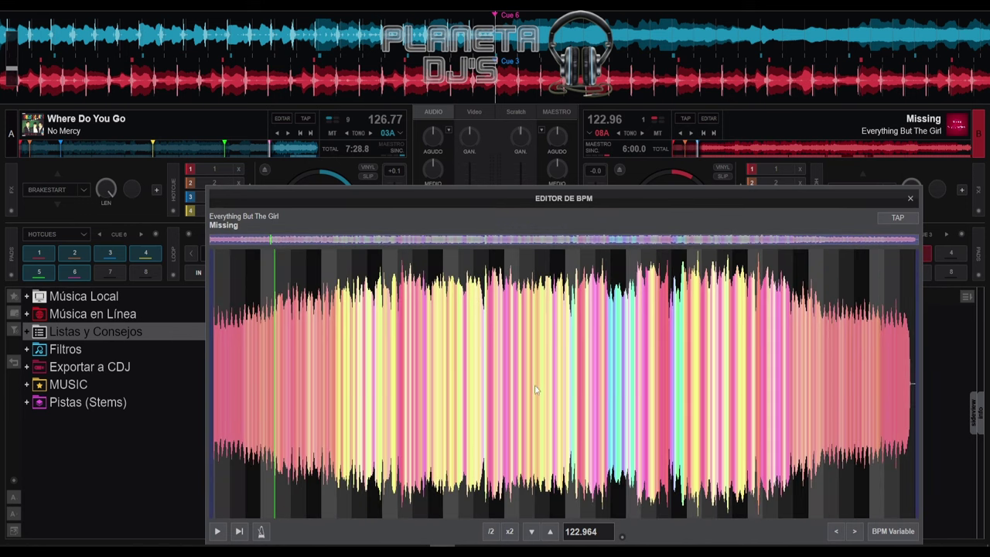
scroll(475, 372, up, 4)
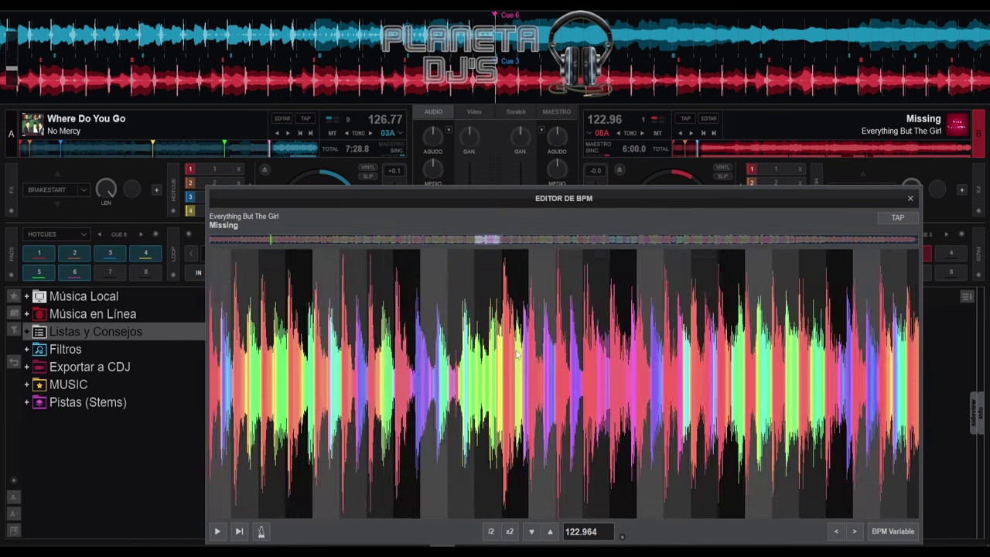
scroll(520, 351, down, 4)
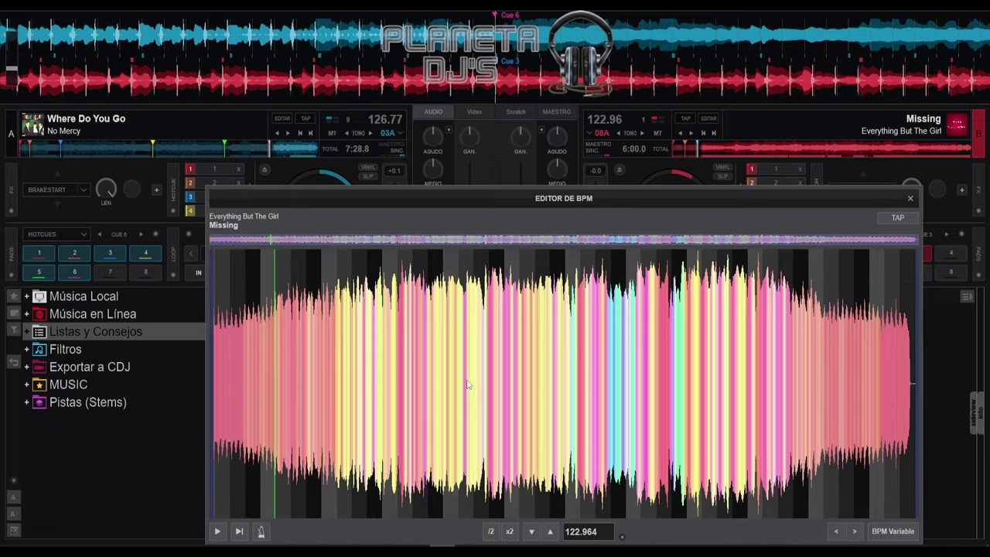
- Re-analyze "Missing" with the Re-Analizar (BPM Multiples) option
click(623, 538)
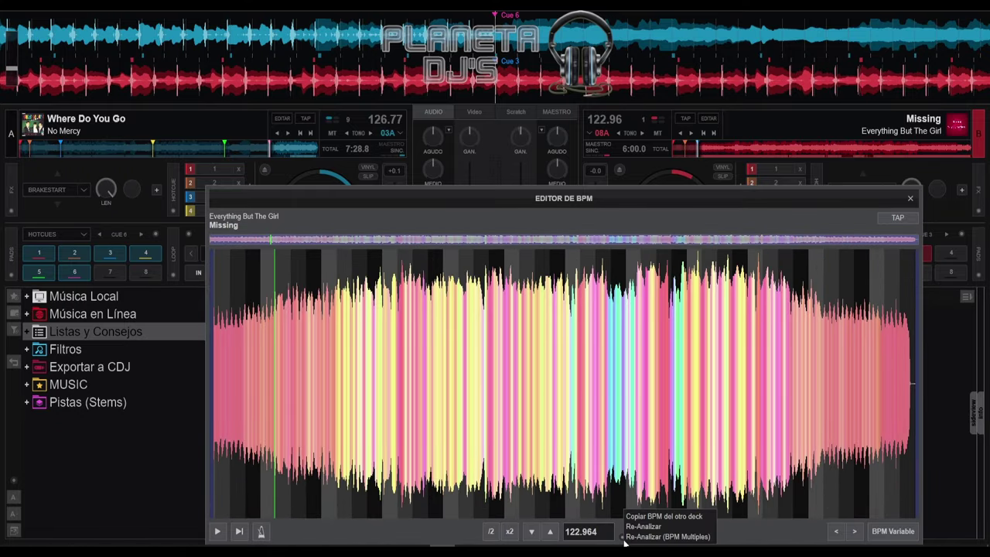
click(618, 542)
click(622, 539)
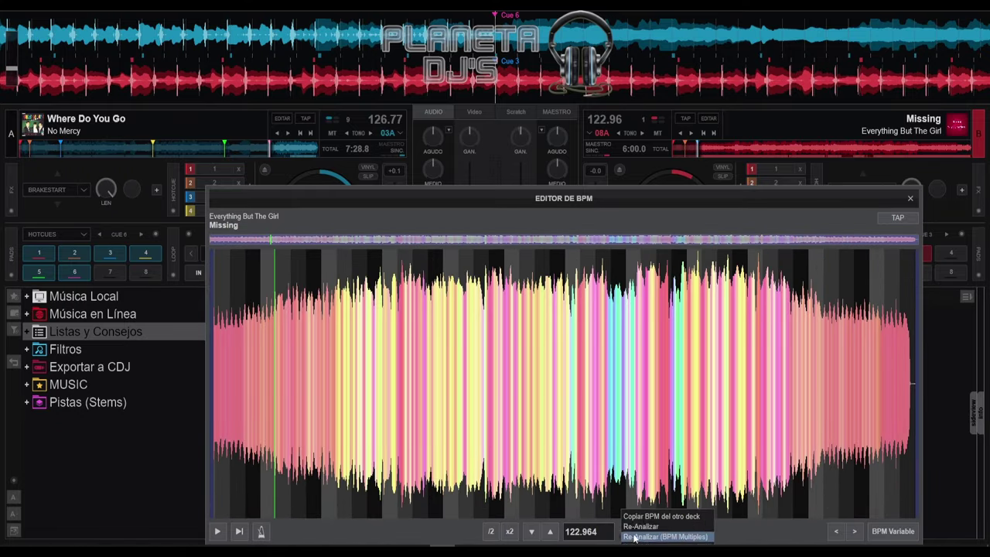
click(680, 541)
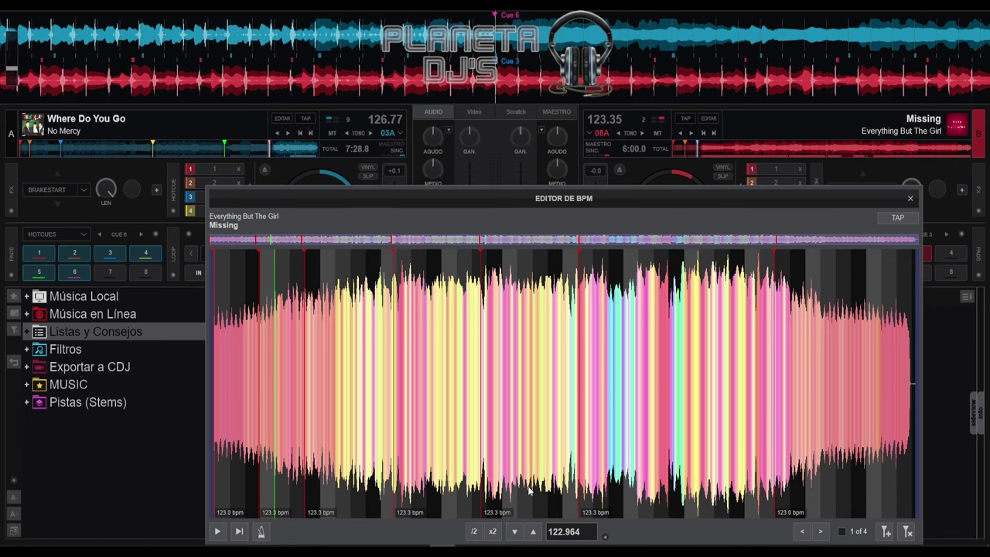
- Move the tempo marker just past the middle of the track slightly forward to the start of the nearby beat
scroll(543, 493, up, 5)
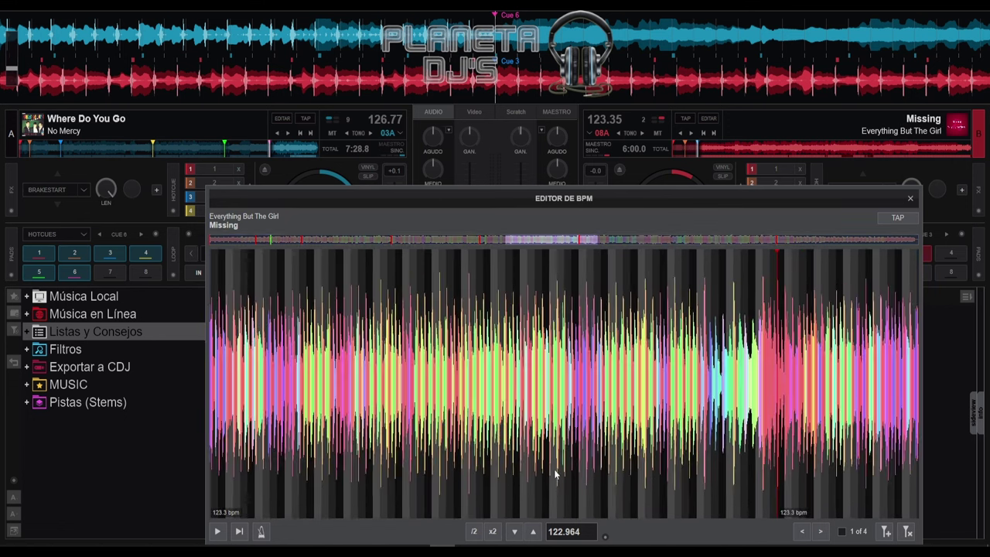
scroll(843, 418, up, 2)
scroll(448, 364, up, 3)
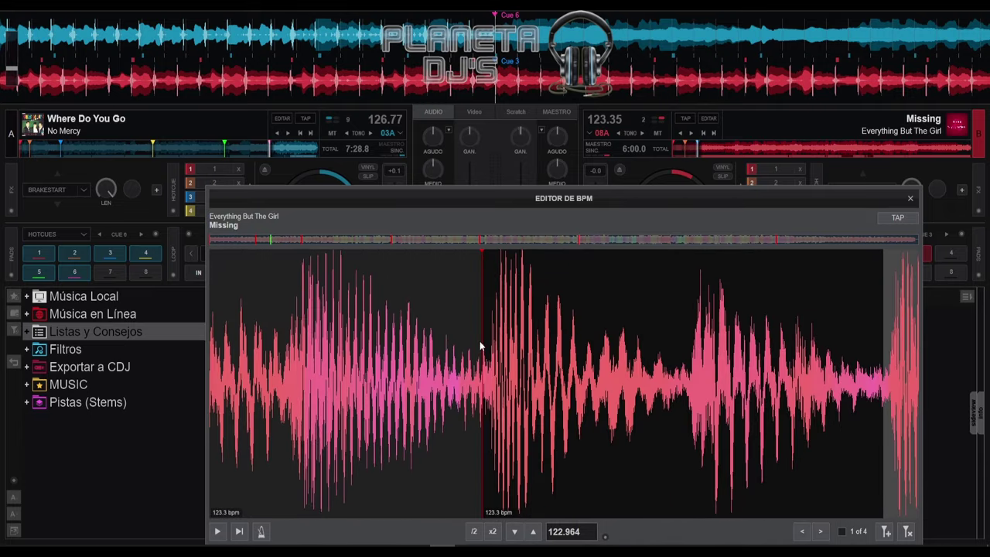
click(480, 346)
mouse_move(482, 338)
mouse_down()
mouse_move(495, 339)
mouse_move(475, 340)
mouse_move(490, 341)
mouse_up()
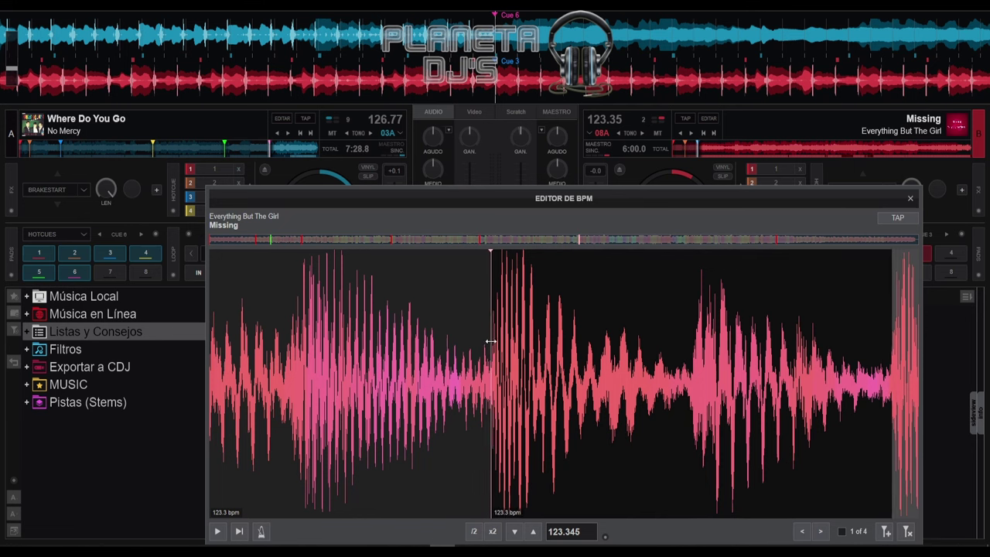
- Move the last tempo marker forward onto the beat and align the preceding section's grid to the beats at 123.418 BPM
scroll(507, 381, down, 3)
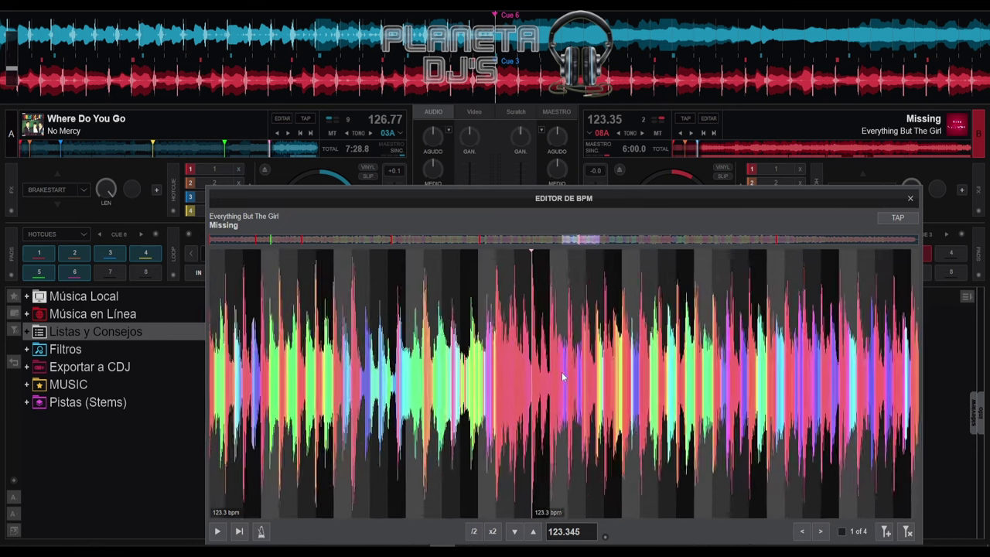
scroll(561, 372, down, 4)
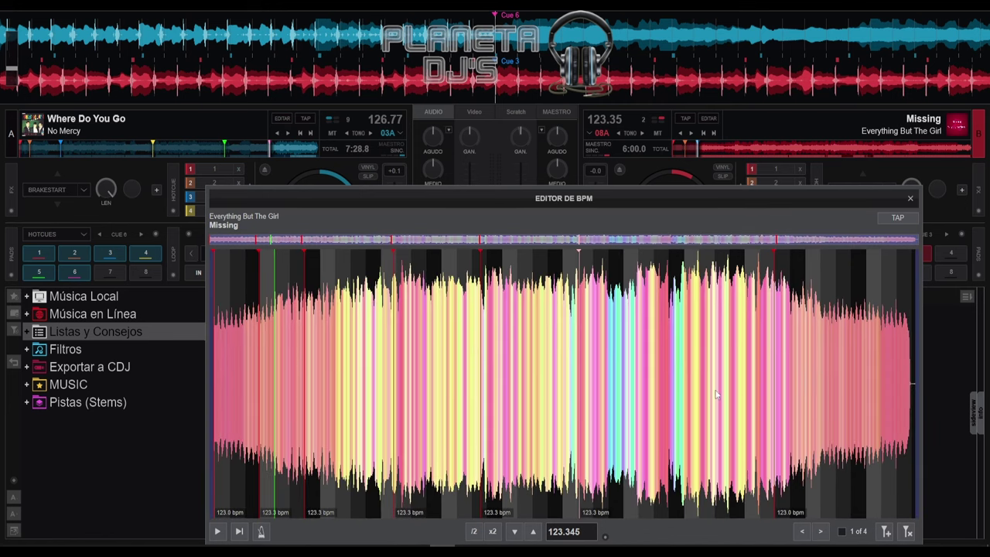
scroll(766, 378, up, 6)
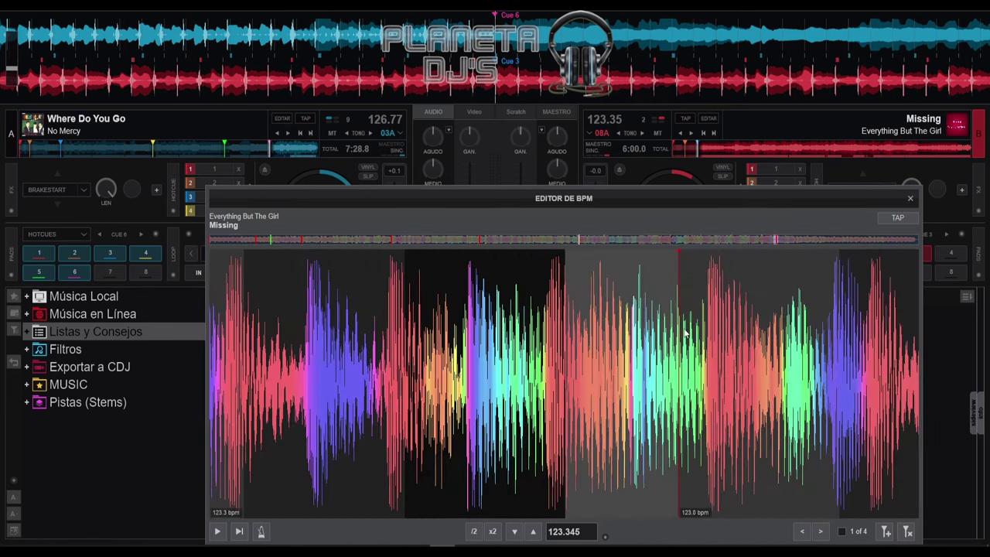
drag(677, 315, 709, 327)
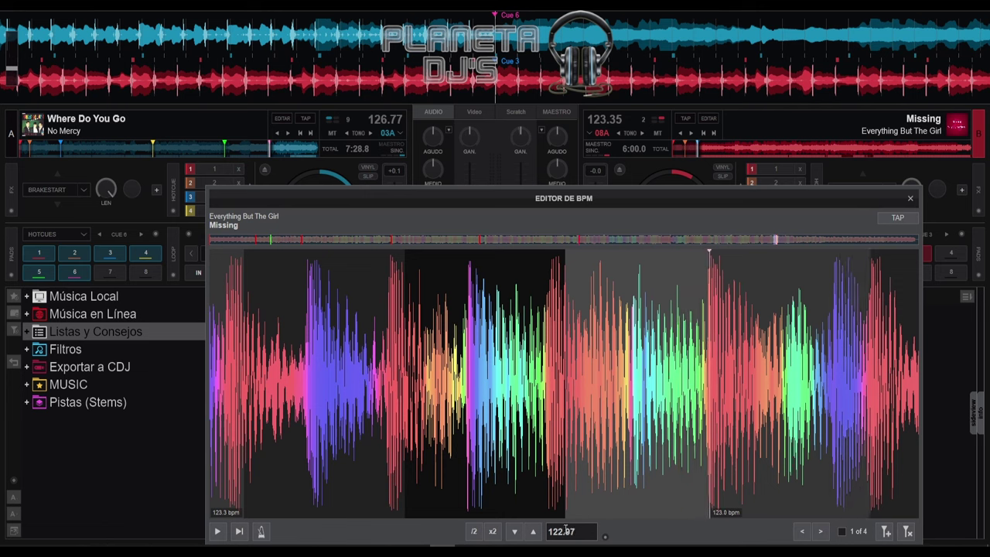
drag(566, 515, 544, 515)
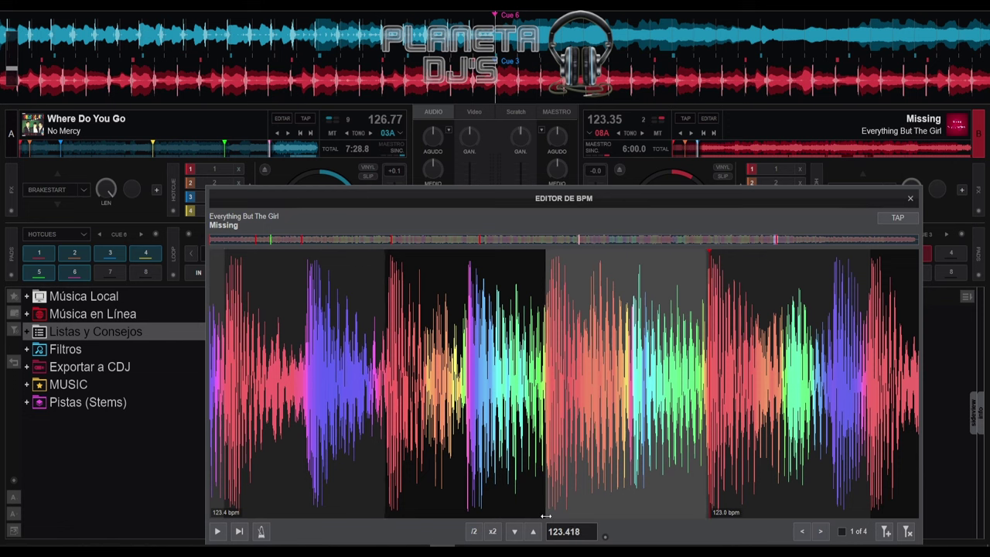
- Move the fifth tempo marker of "Missing", before the middle of the track, slightly forward onto the start of the beat
scroll(555, 507, down, 6)
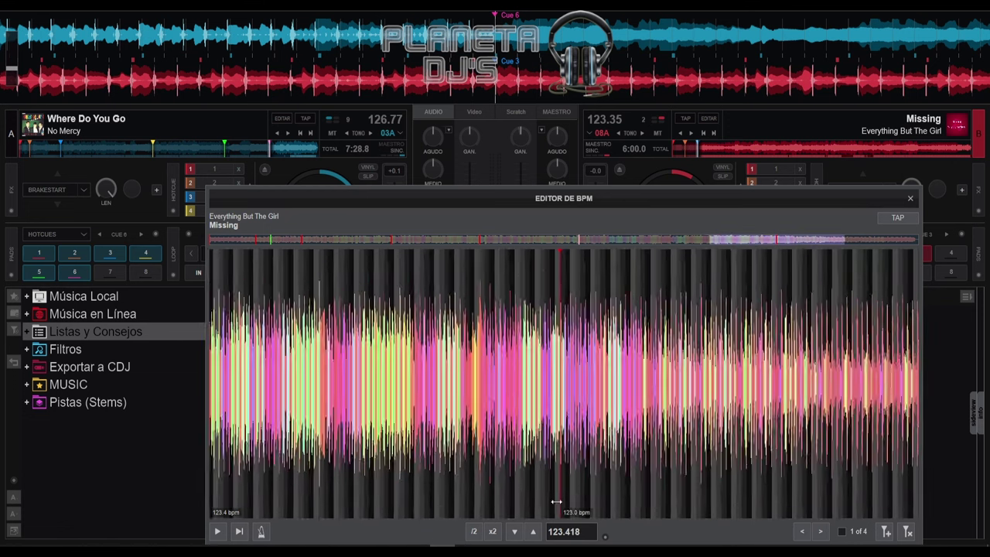
scroll(392, 394, down, 2)
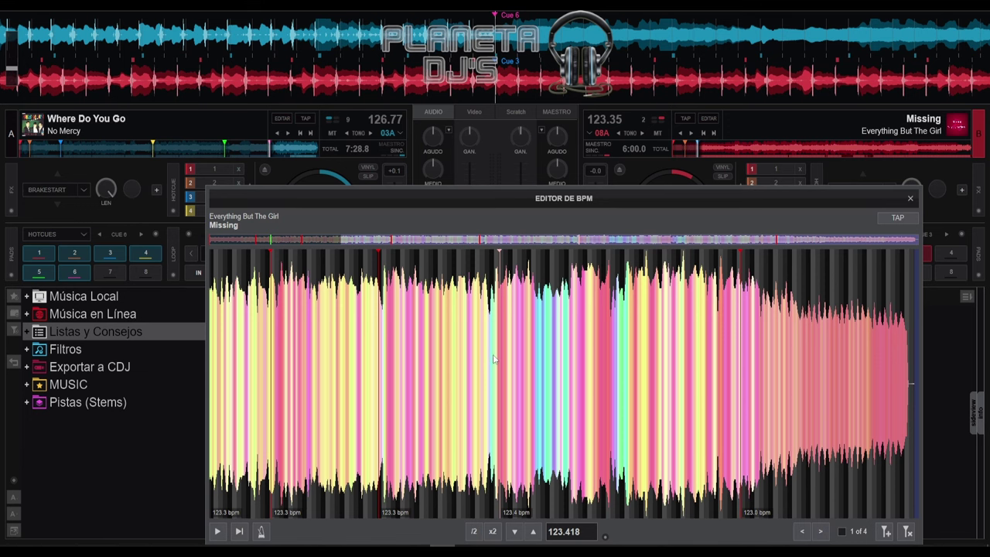
click(380, 346)
scroll(387, 347, up, 8)
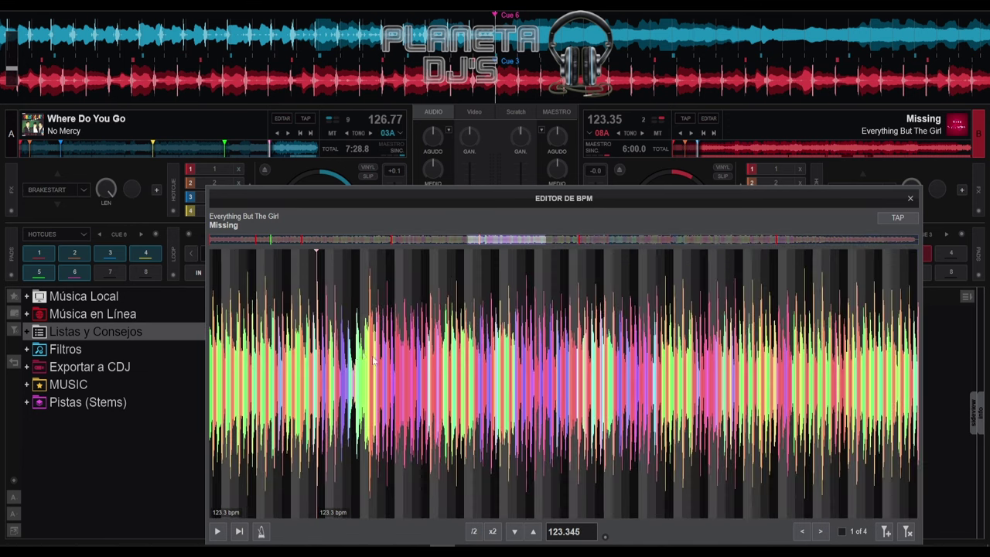
scroll(247, 365, up, 2)
scroll(249, 368, up, 2)
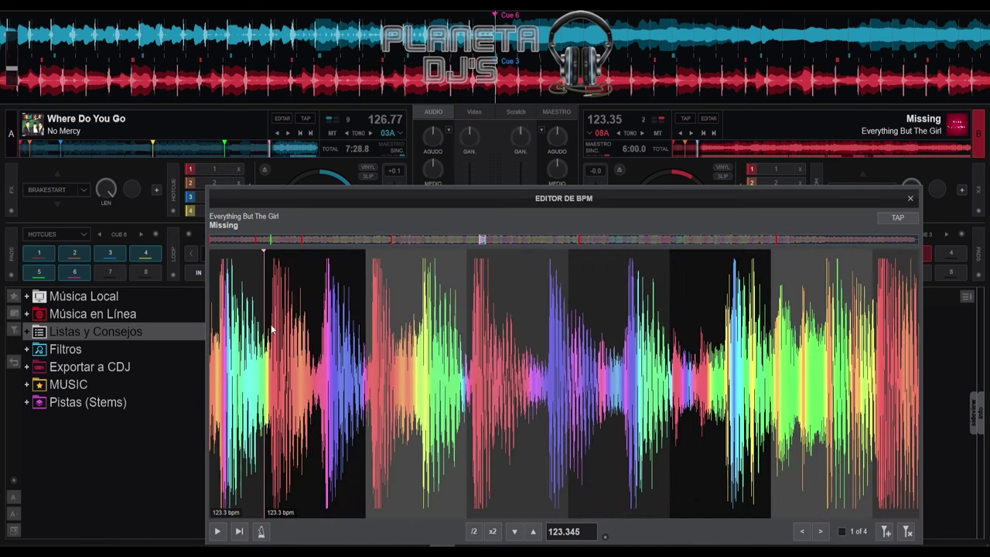
drag(264, 311, 270, 312)
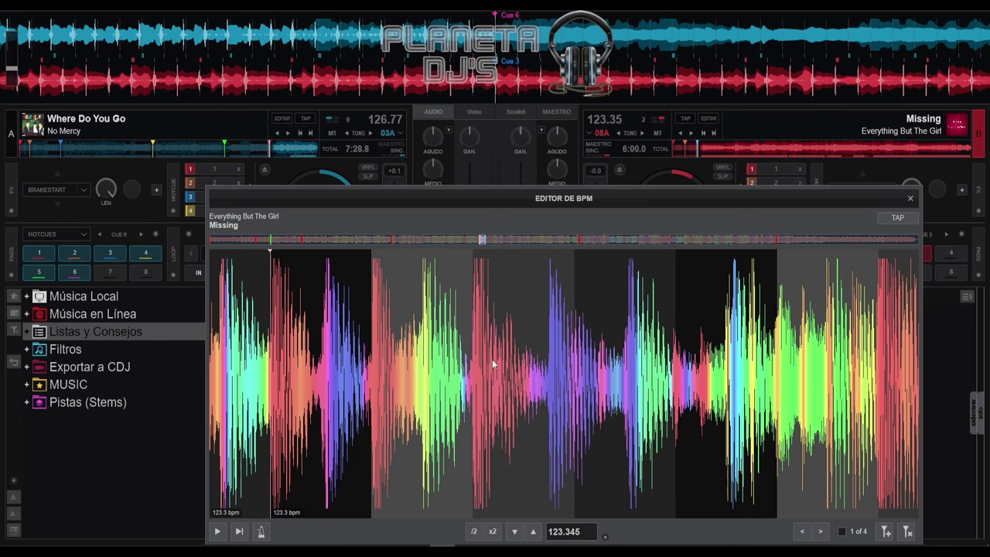
- Move the fourth tempo marker back onto the start of its beat, listen to the section, and fine-tune the marker's position
scroll(800, 302, down, 6)
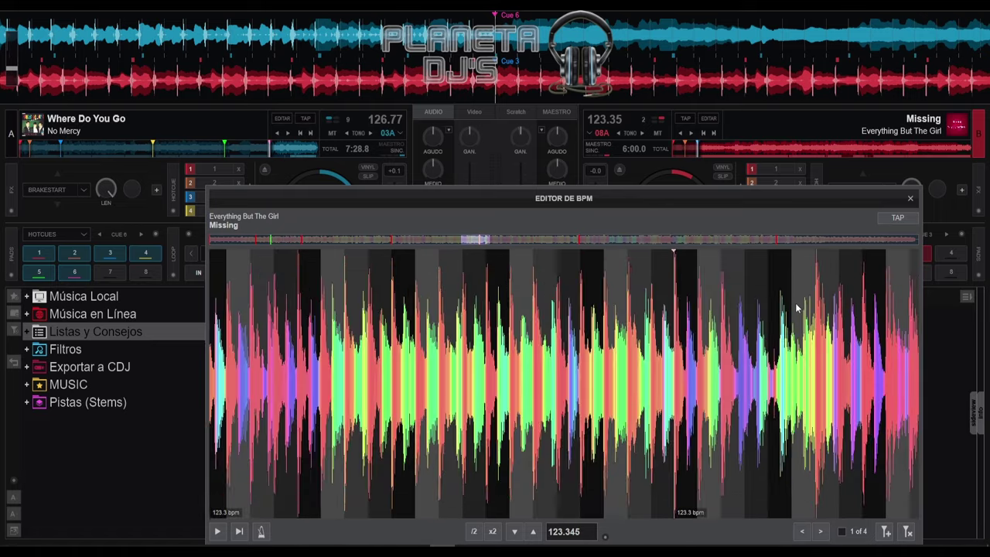
scroll(543, 329, down, 2)
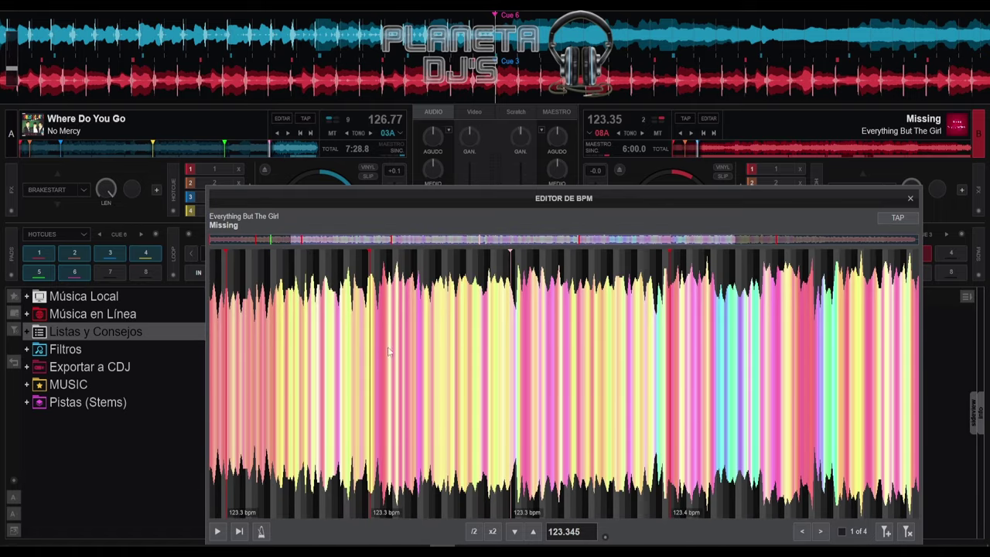
scroll(371, 334, up, 8)
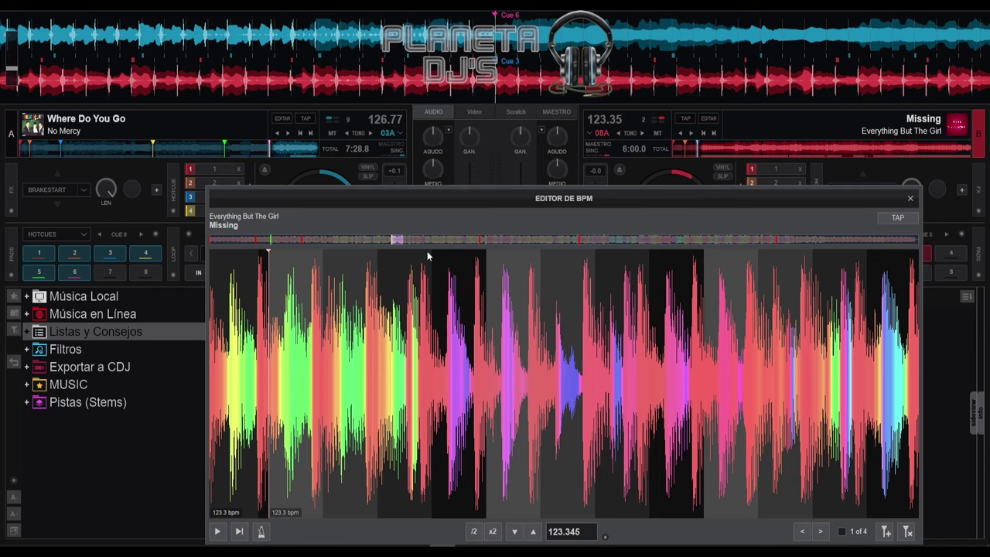
scroll(228, 308, up, 1)
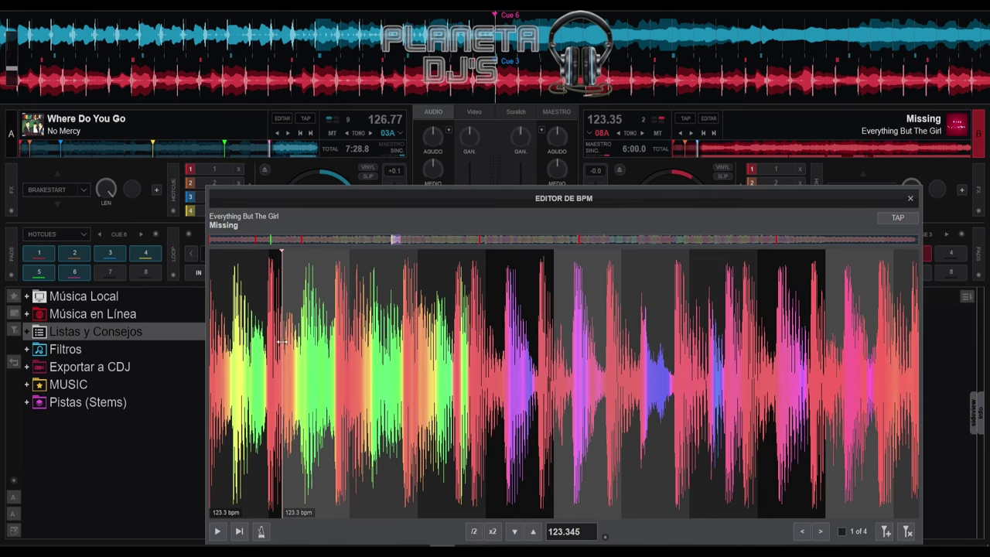
drag(282, 343, 267, 338)
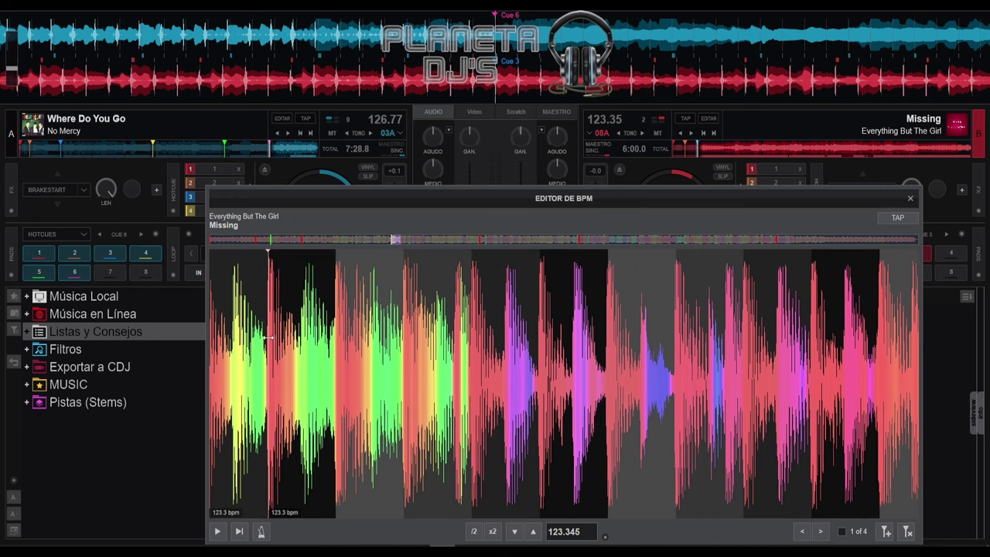
key(space)
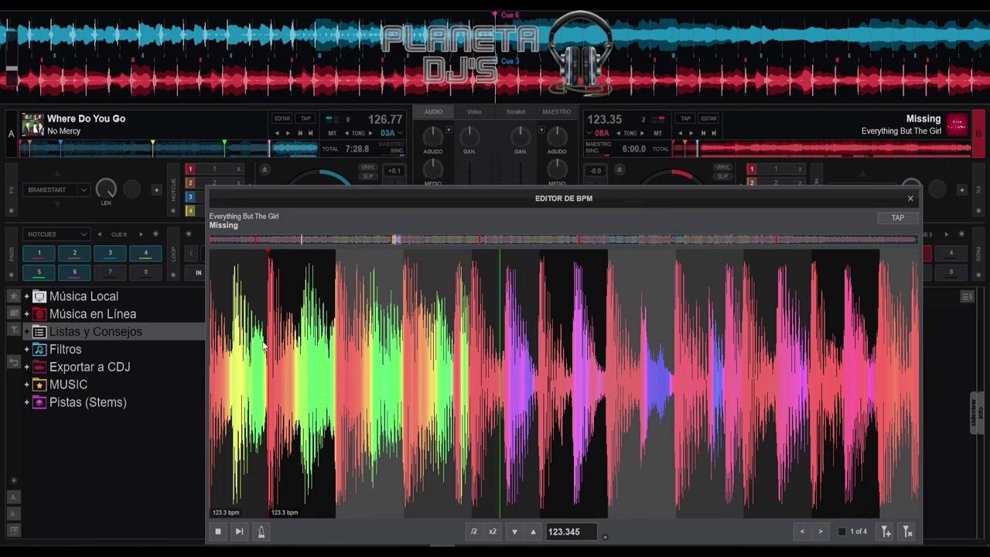
scroll(264, 345, up, 4)
drag(296, 351, 288, 349)
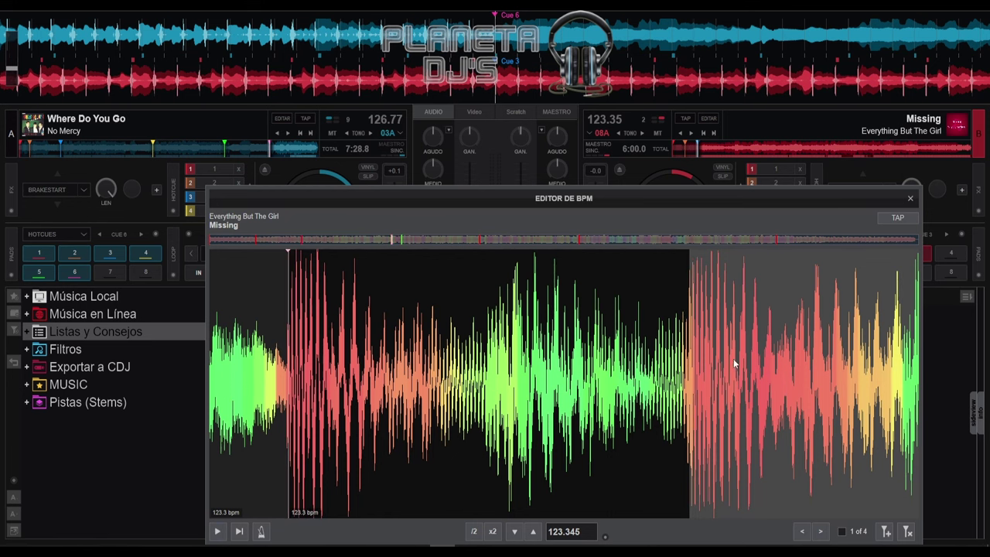
- Align the third tempo marker with the start of its nearby beat
scroll(695, 371, down, 4)
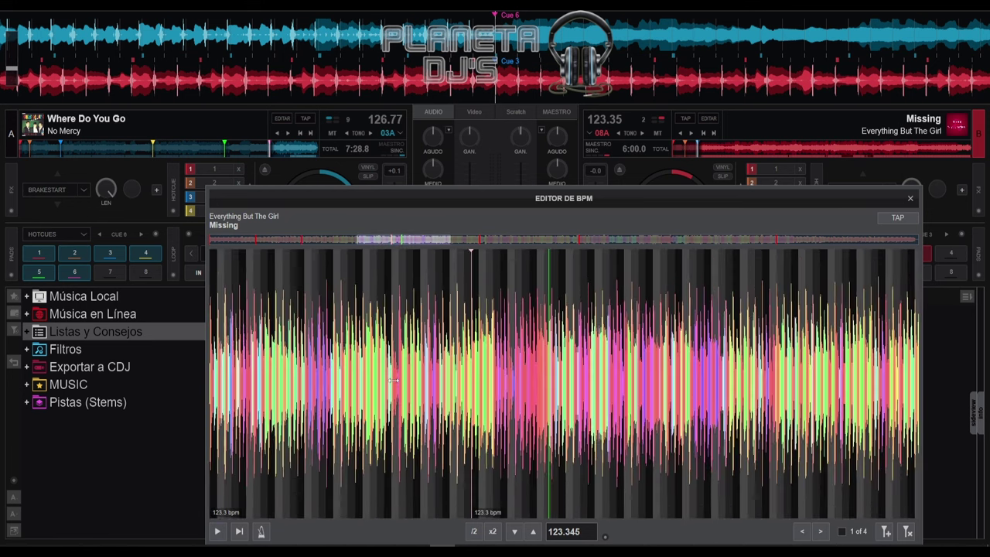
scroll(363, 382, down, 4)
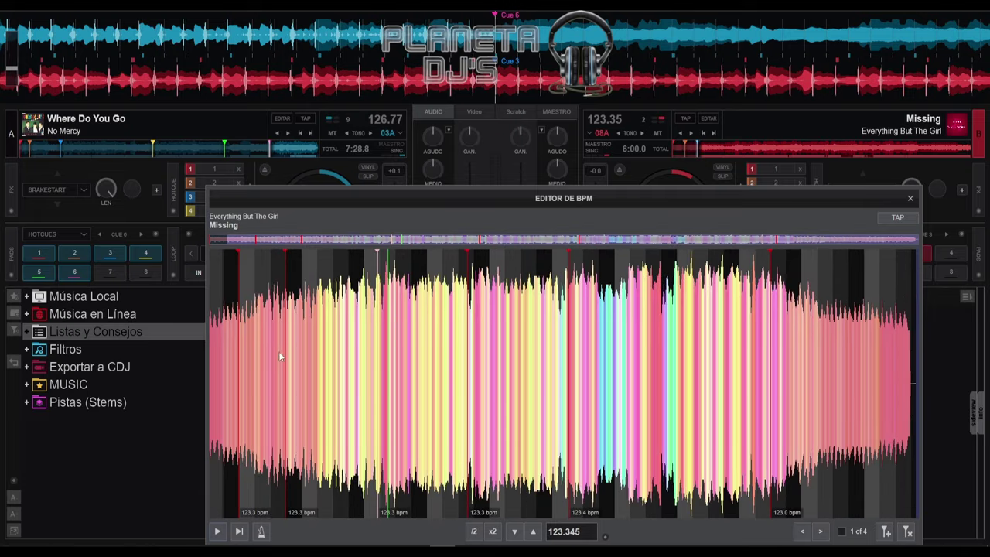
click(286, 353)
scroll(285, 353, up, 5)
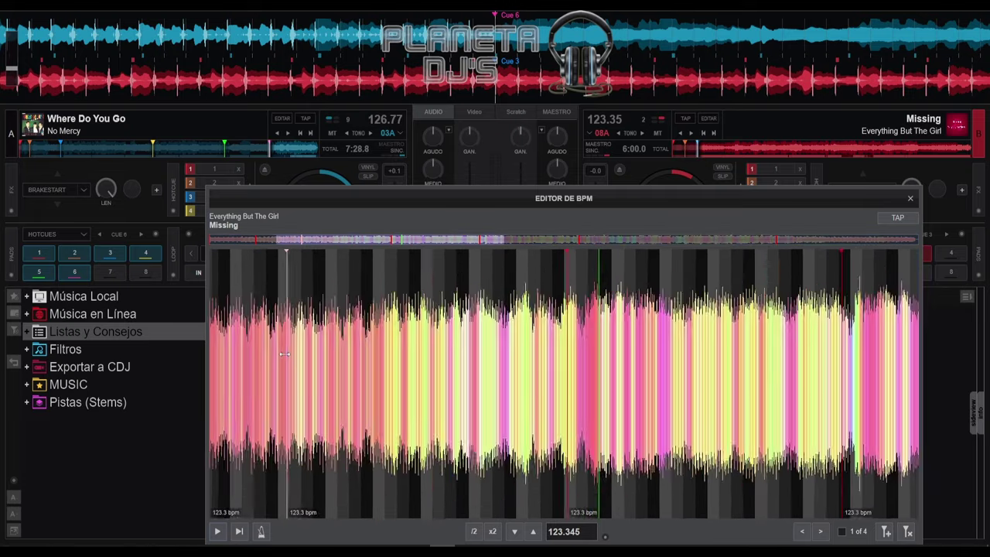
drag(390, 318, 414, 327)
scroll(413, 330, down, 5)
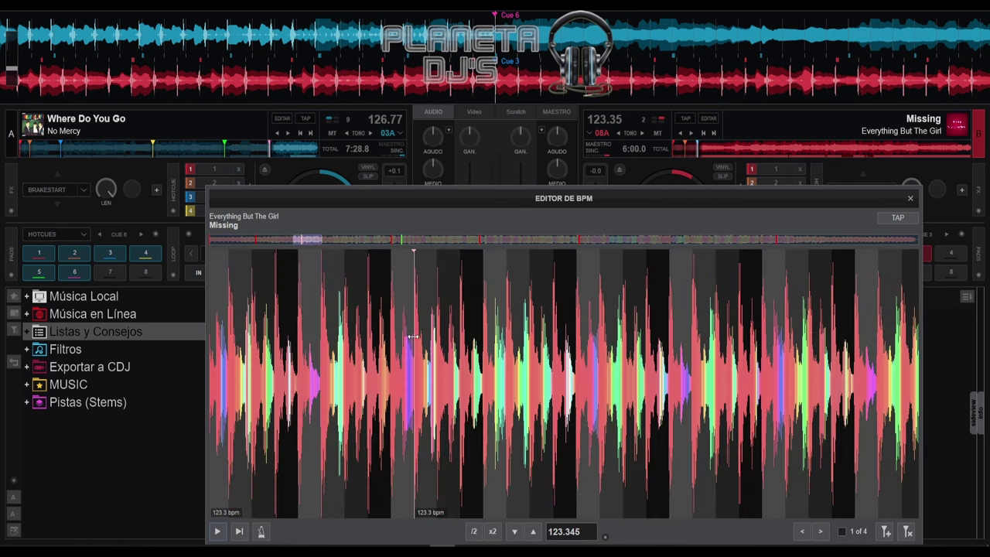
- Select the second tempo marker and check its alignment with the start of the beat
scroll(282, 361, down, 3)
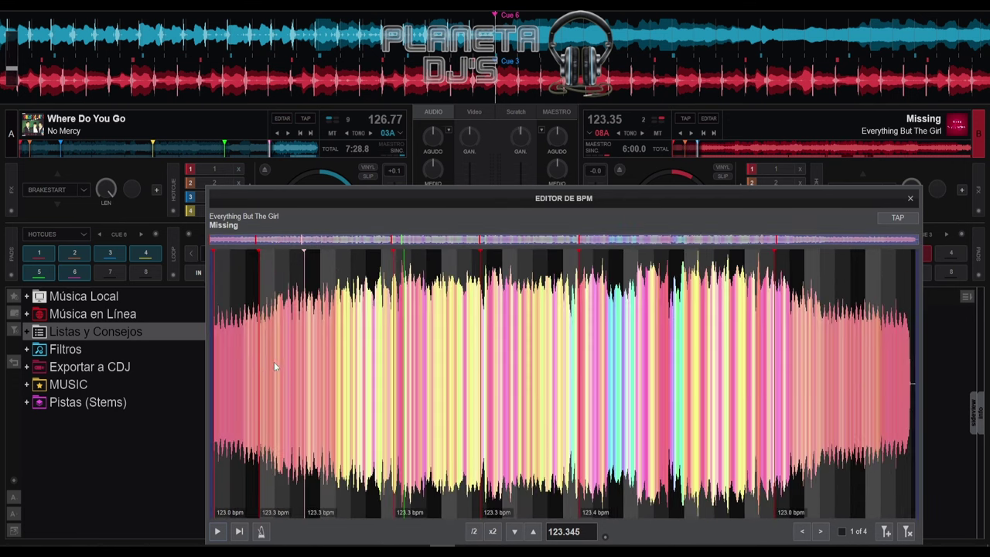
click(259, 360)
scroll(259, 360, up, 3)
scroll(259, 358, up, 4)
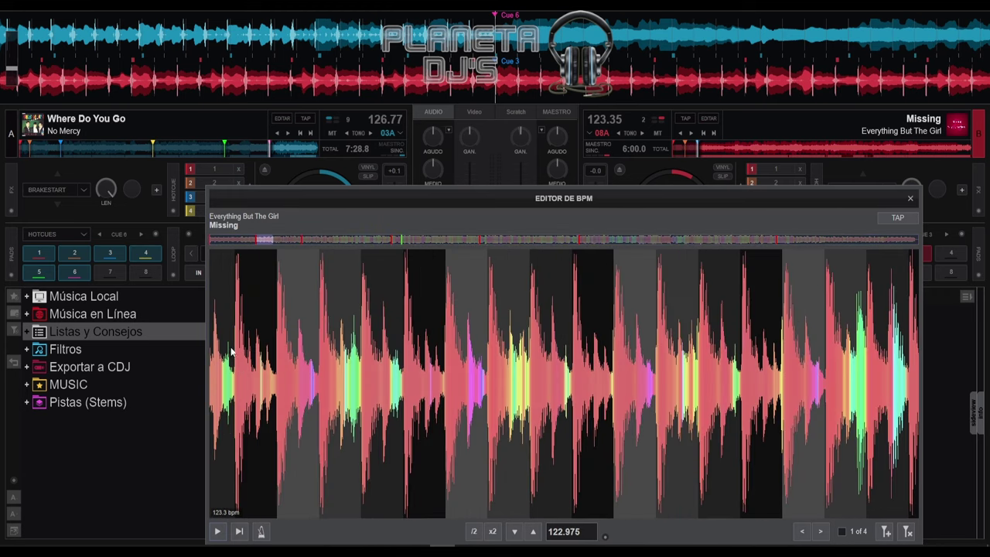
drag(243, 374, 584, 378)
scroll(448, 379, up, 6)
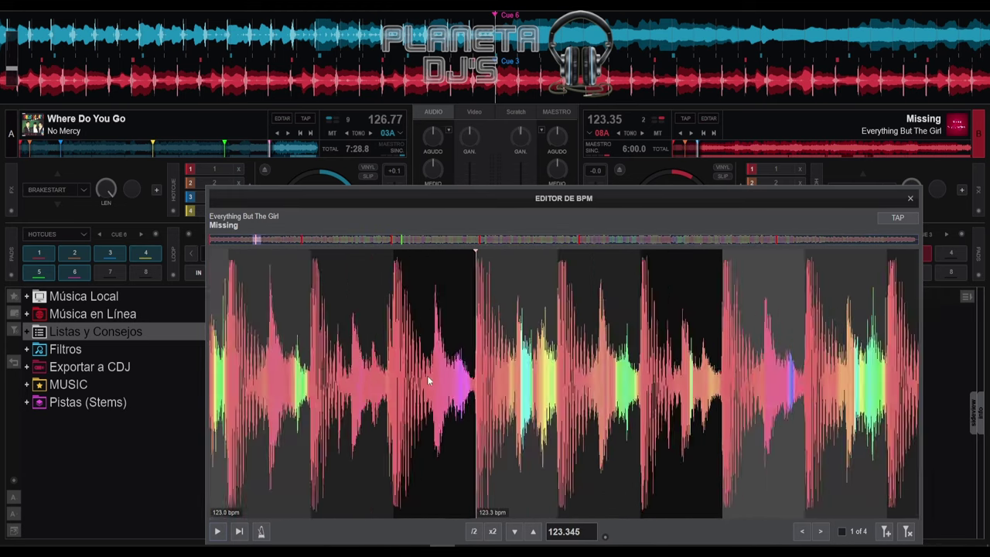
- Check the opening section's beat grid against the first beats of the track and close the BPM editor
scroll(496, 379, down, 5)
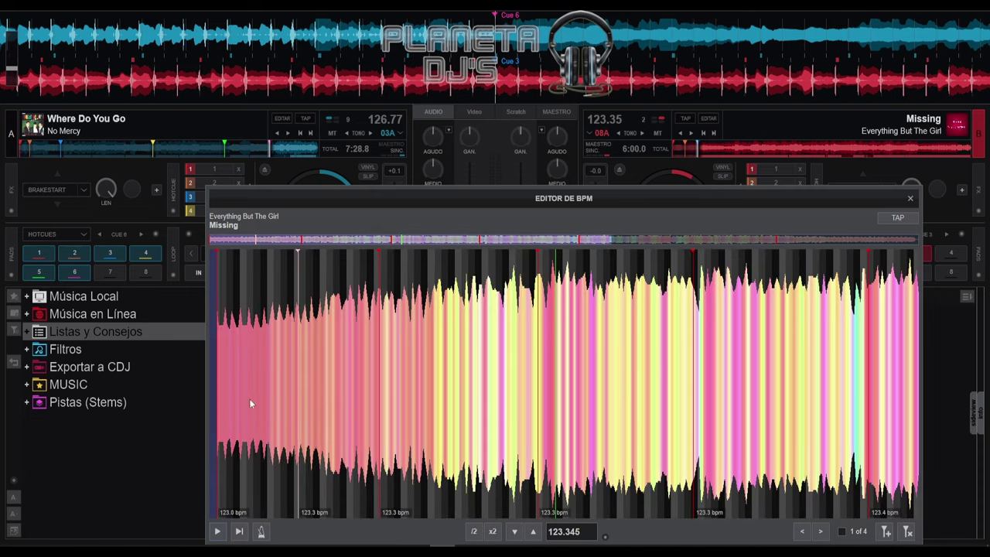
click(250, 402)
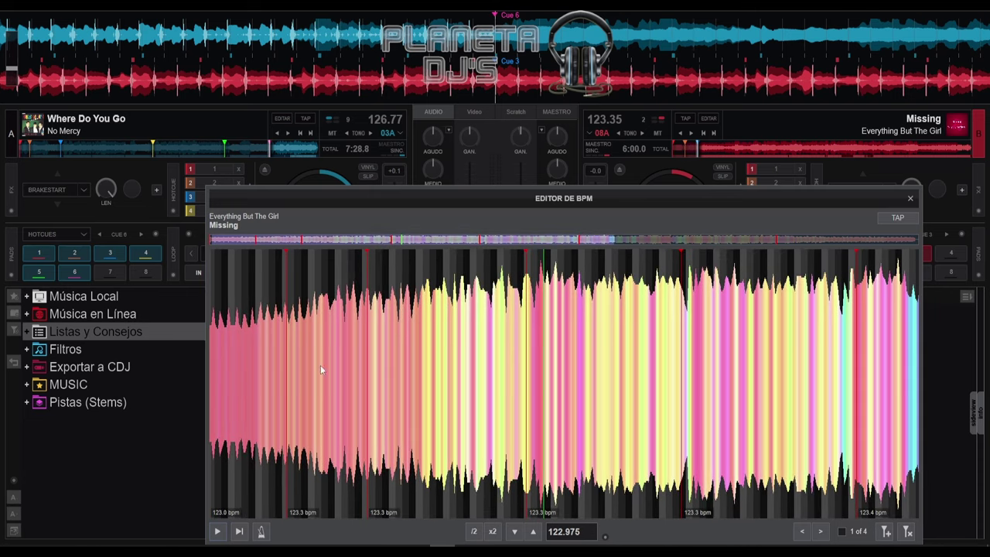
scroll(221, 383, up, 5)
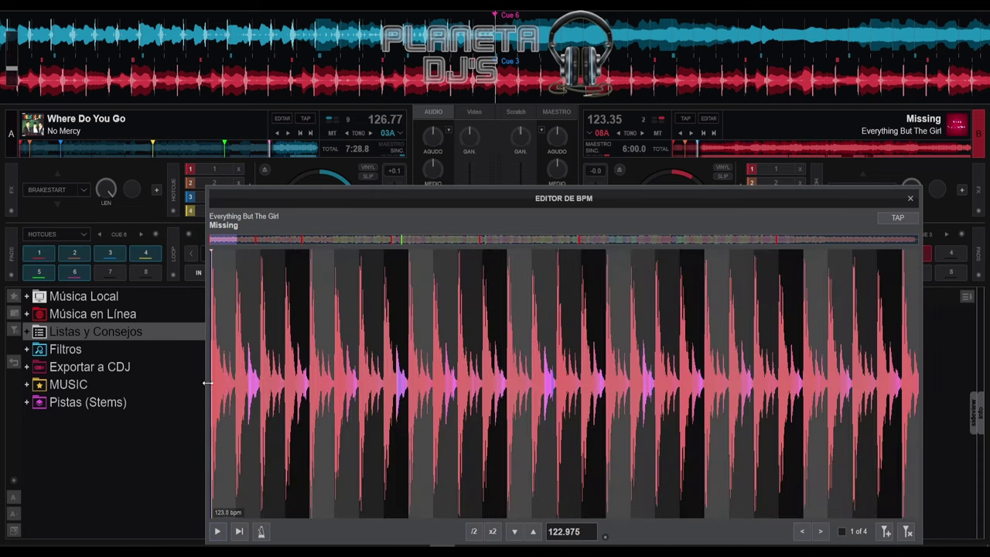
scroll(794, 317, down, 3)
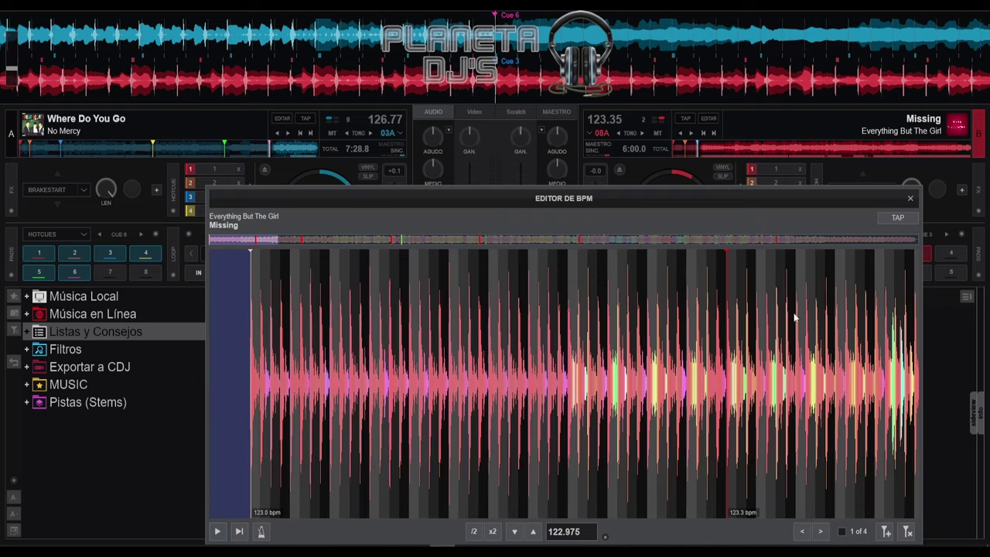
click(909, 198)
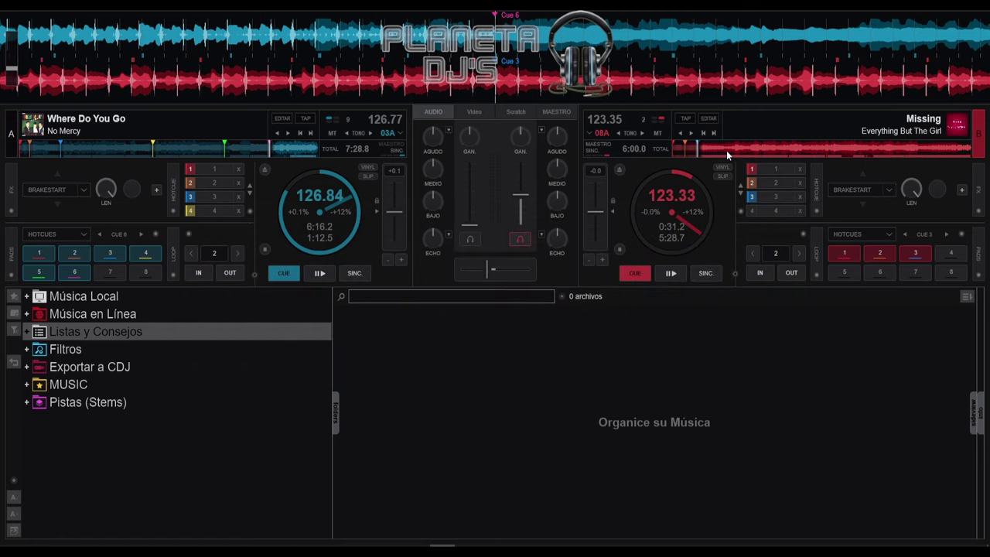
- Play through "Missing" and set hot cue 4 at about 3:22
click(720, 150)
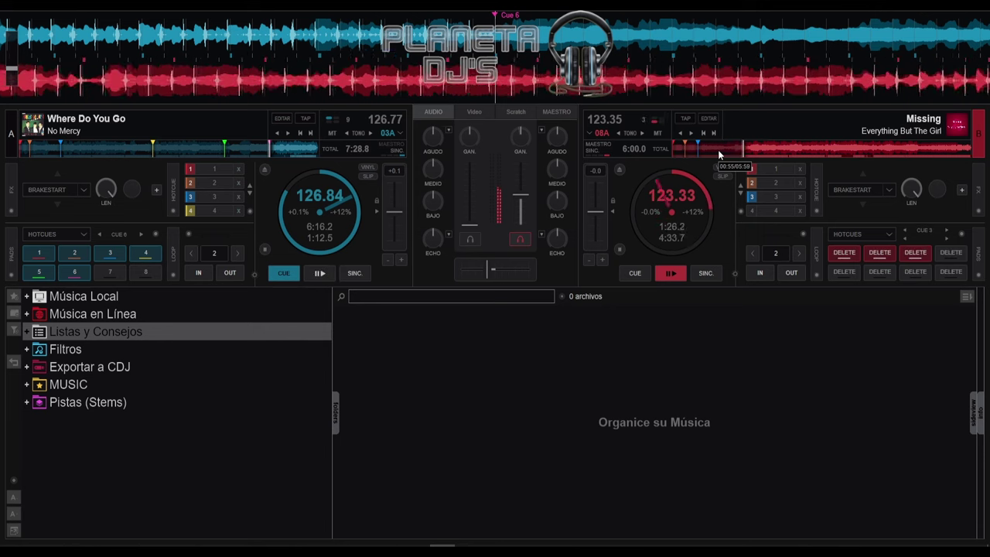
key(shift)
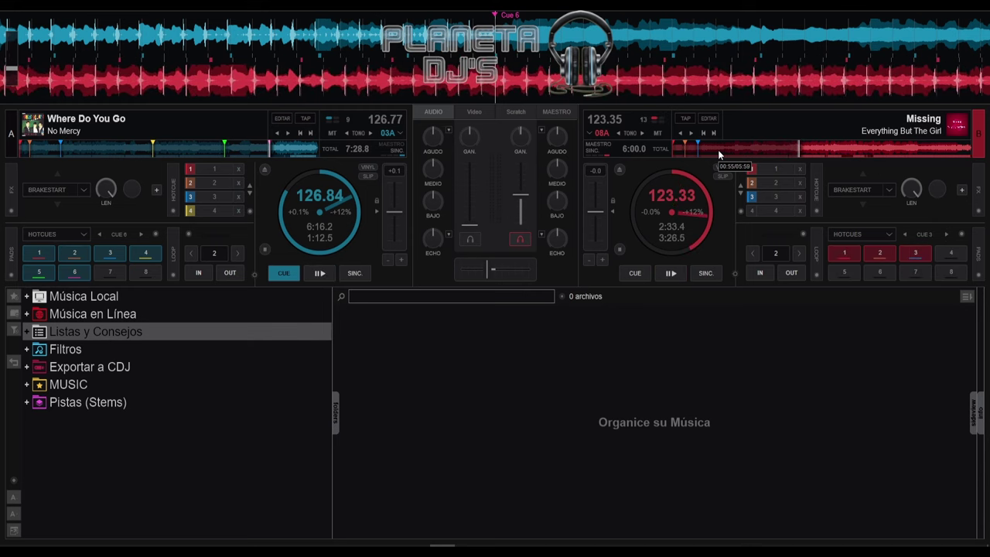
key(shift)
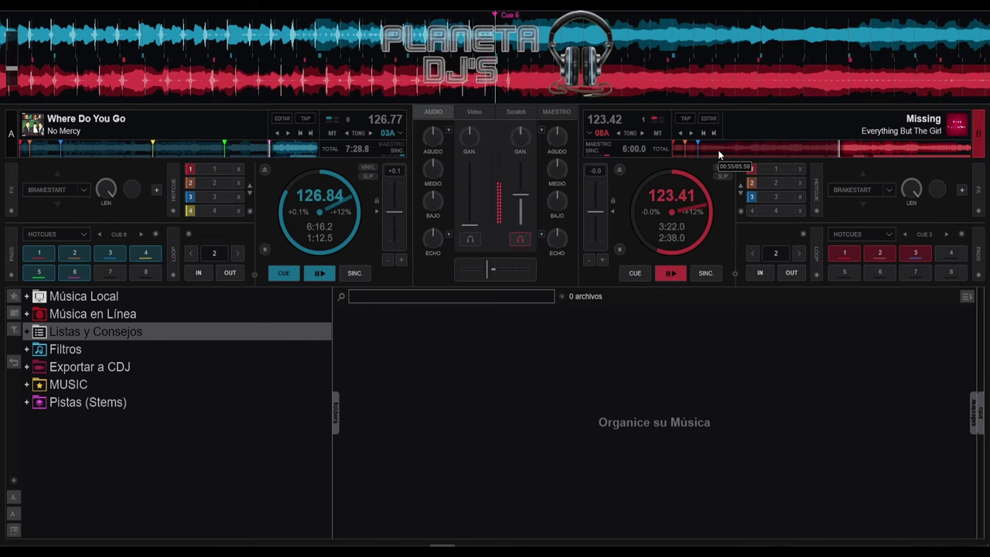
key(4)
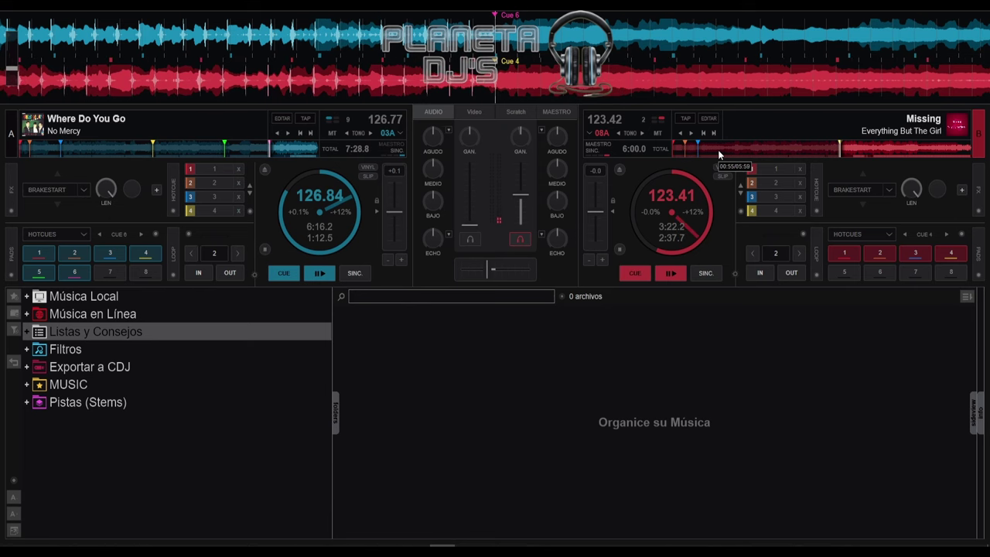
- Play a later part of "Missing", set hot cue 5 at about 4:55, and return to that cue
click(870, 147)
key(space)
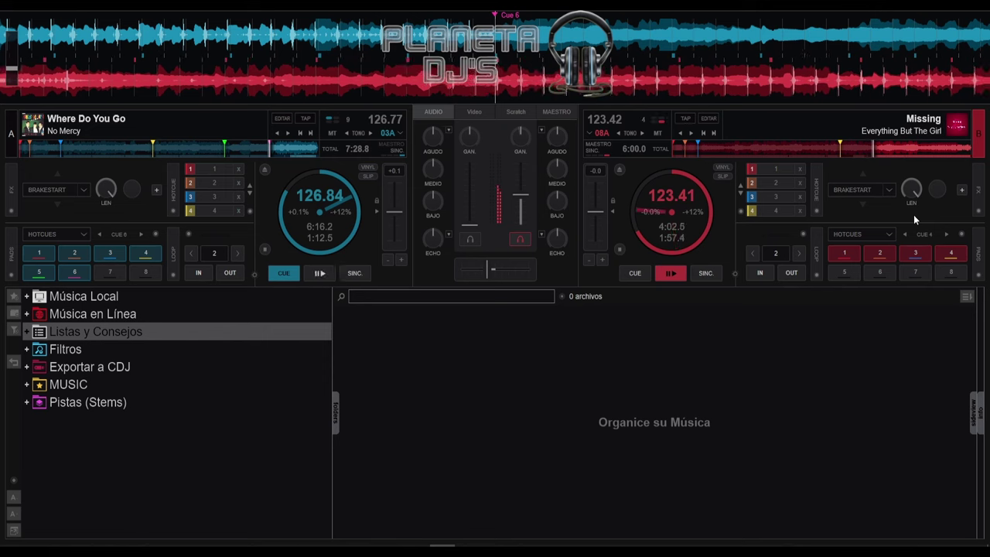
key(shift)
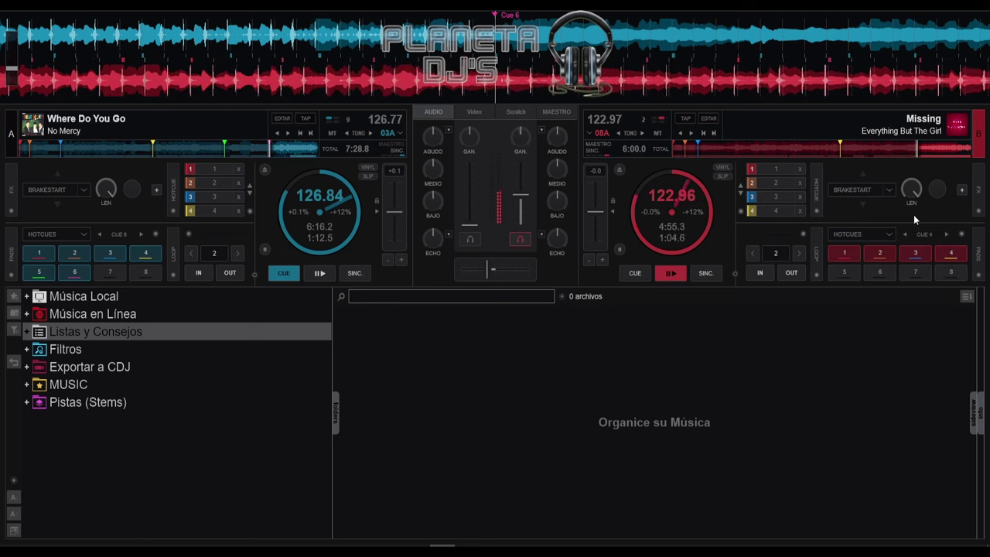
key(5)
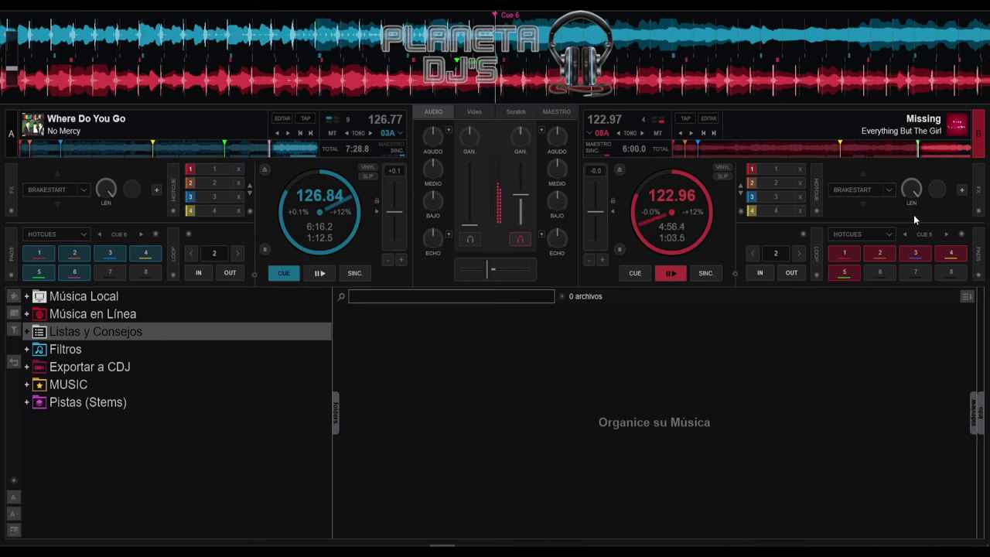
key(5)
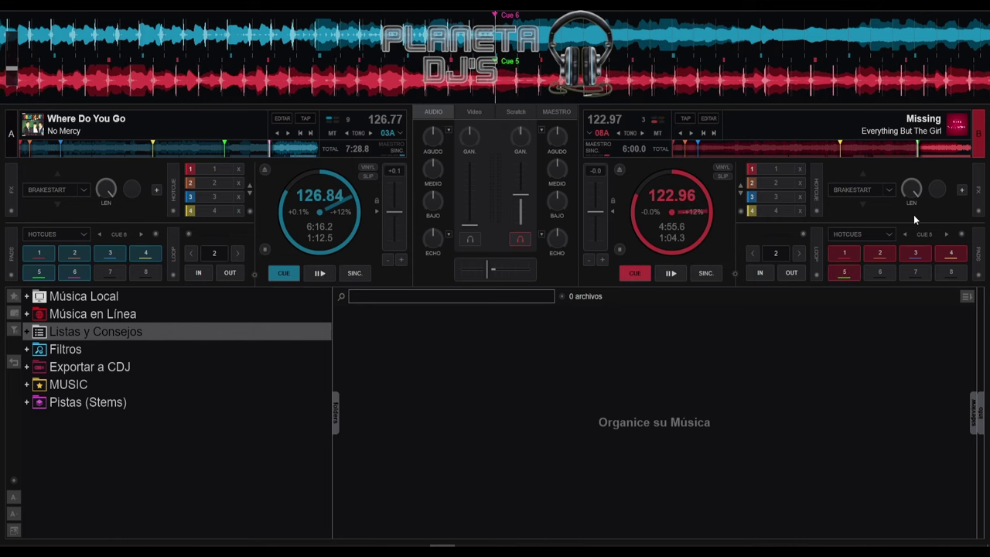
- Shift the playhead of "Missing" slightly before cue 5 and check the tempo markers around that cue in the BPM editor
scroll(541, 84, up, 4)
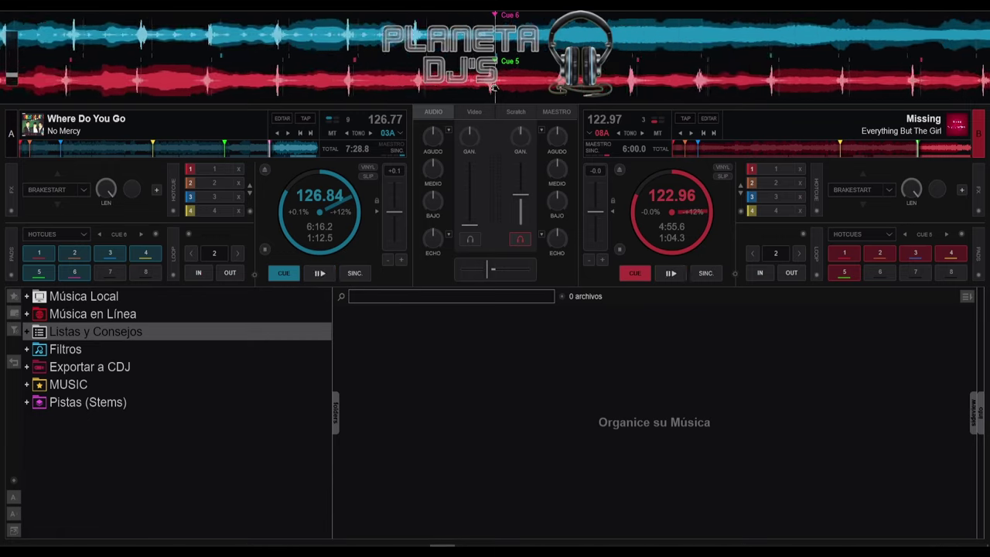
mouse_move(496, 88)
mouse_down()
mouse_move(553, 88)
mouse_move(531, 93)
mouse_up()
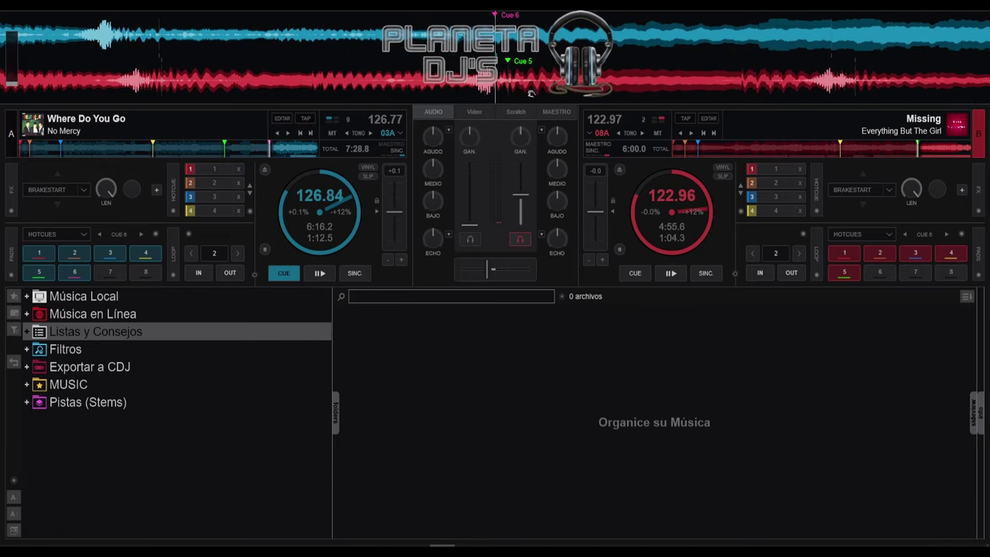
click(709, 119)
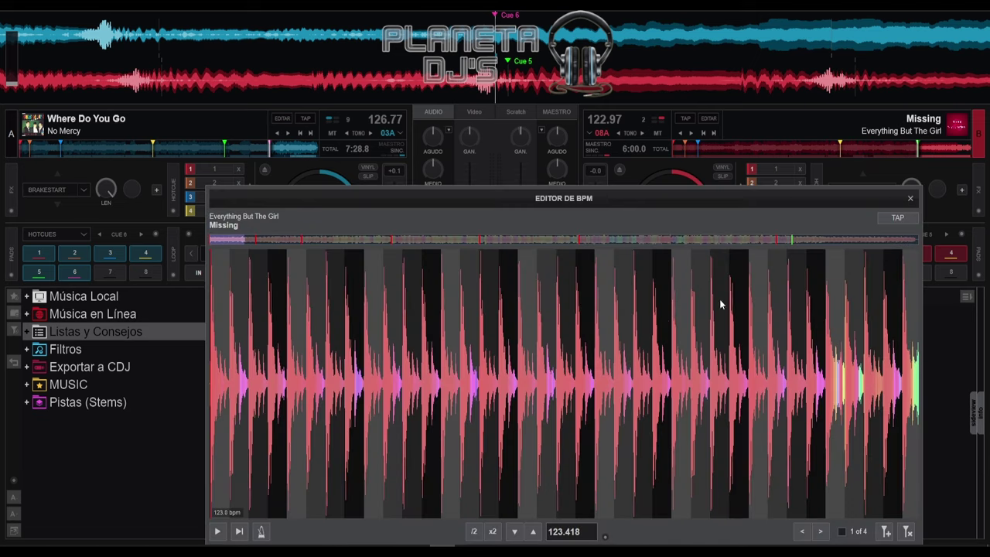
click(777, 241)
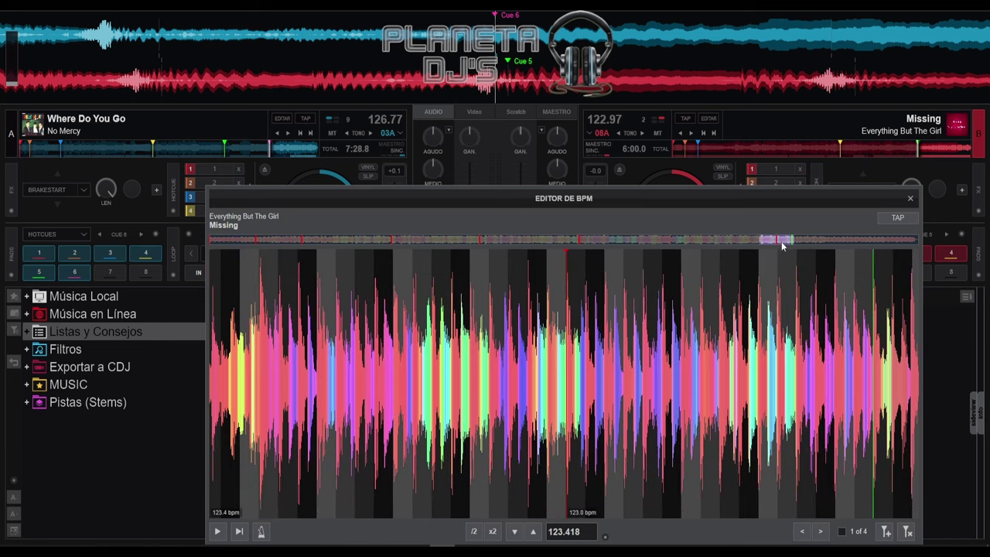
scroll(778, 310, down, 4)
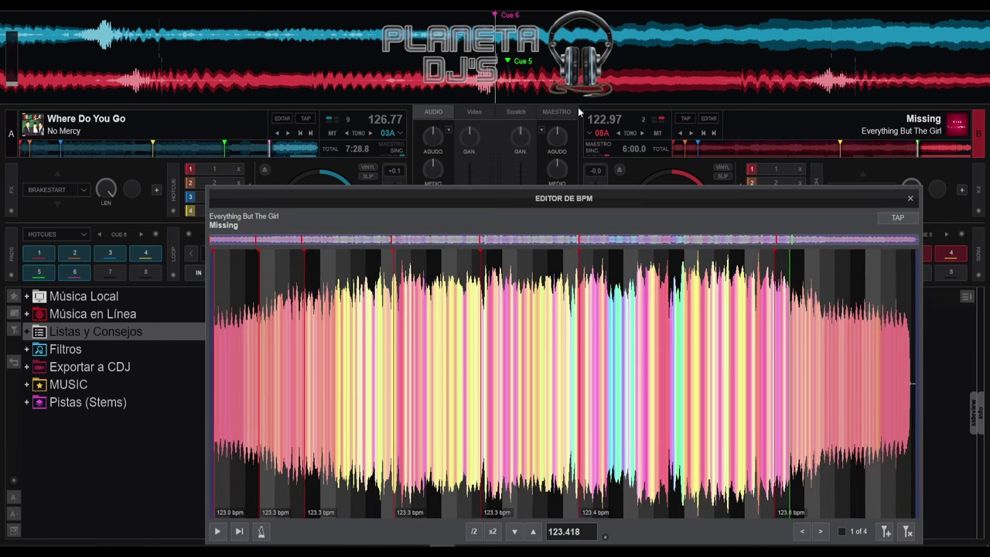
scroll(578, 77, down, 8)
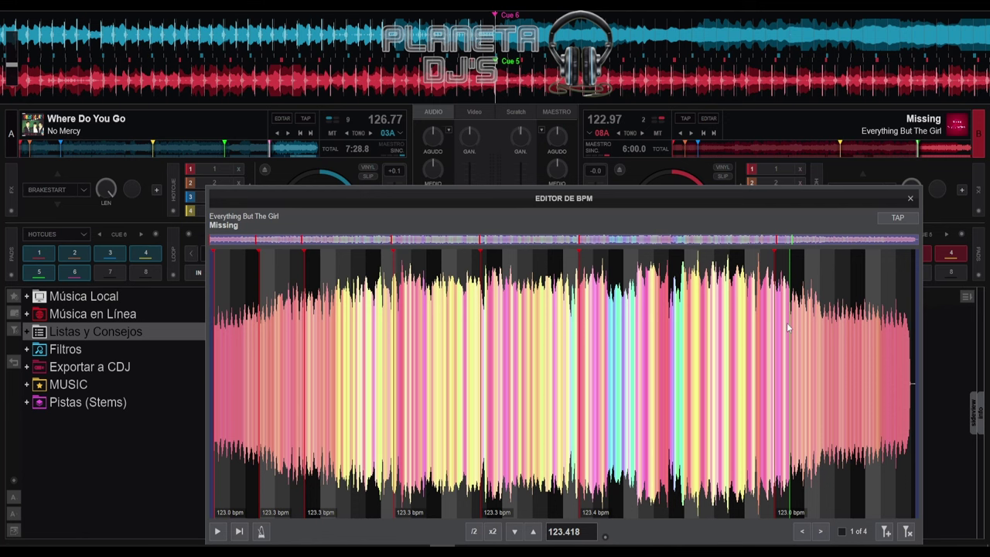
- Align the editor's position line with the beat onset at cue 5, add a tempo marker there and close the BPM editor
scroll(786, 326, up, 8)
scroll(781, 324, up, 4)
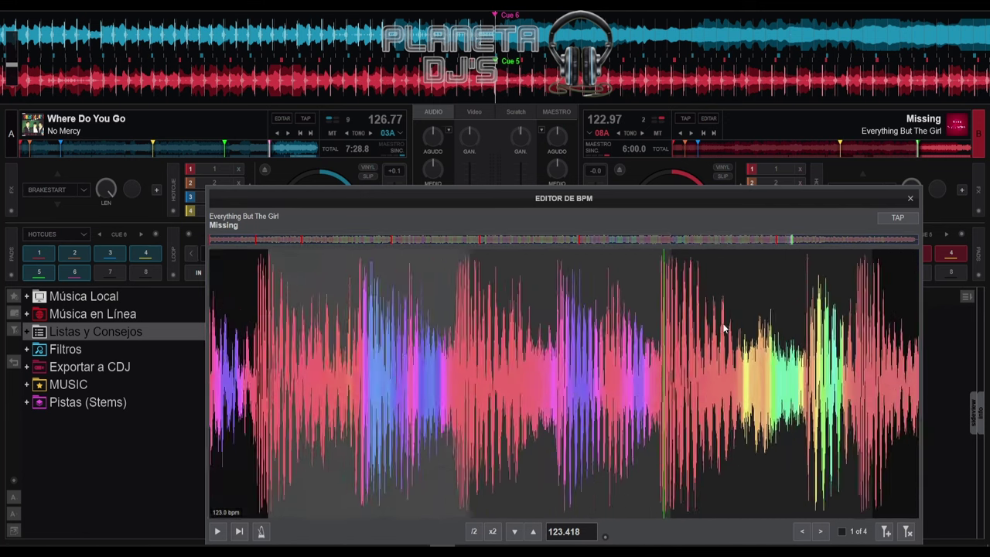
drag(608, 342, 599, 342)
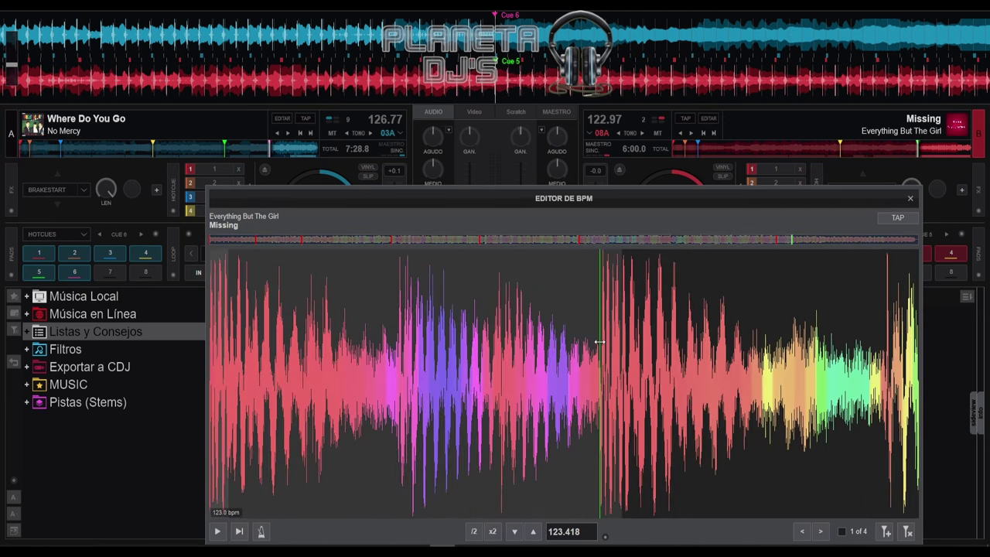
click(885, 532)
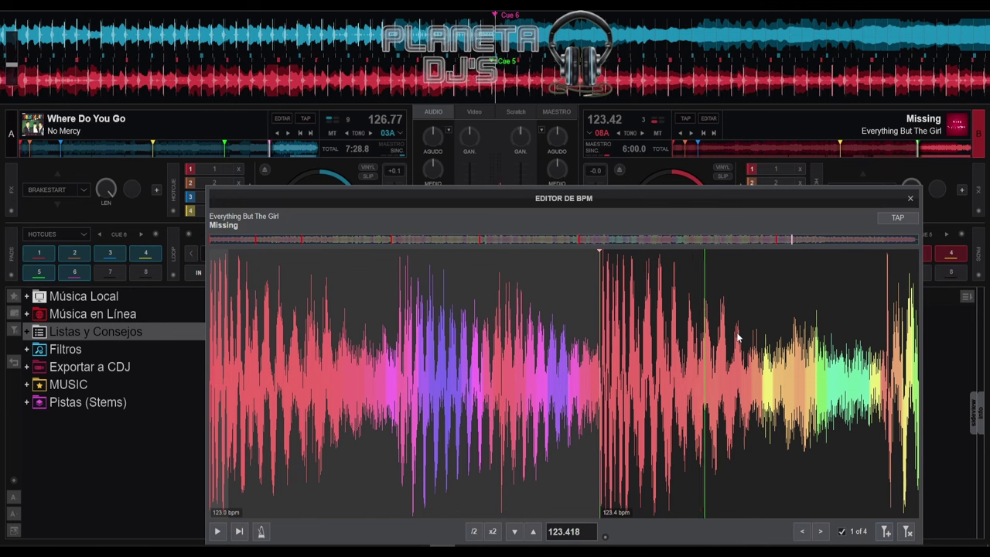
click(910, 199)
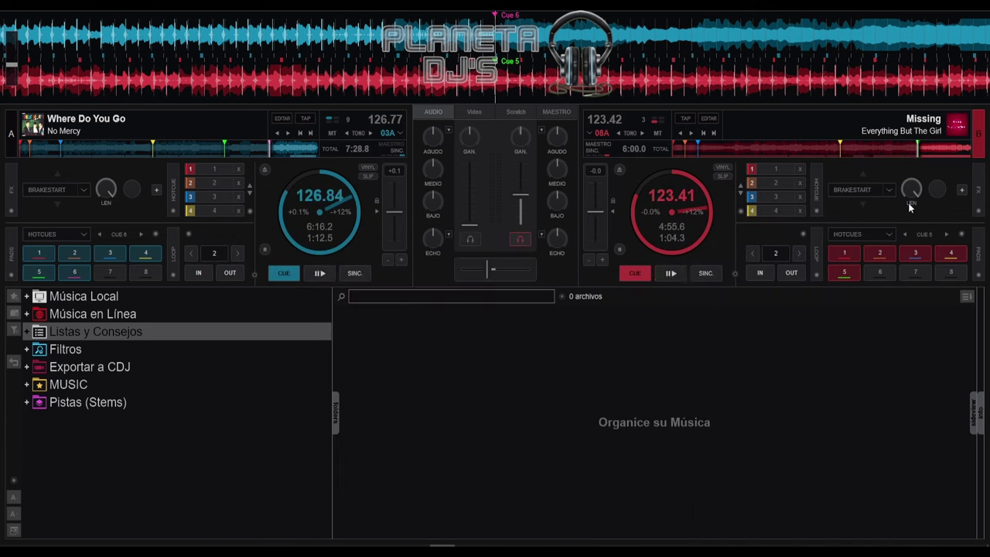
- Play the final part of "Missing", set hot cue 6 at about 5:42, and return to that cue
click(951, 151)
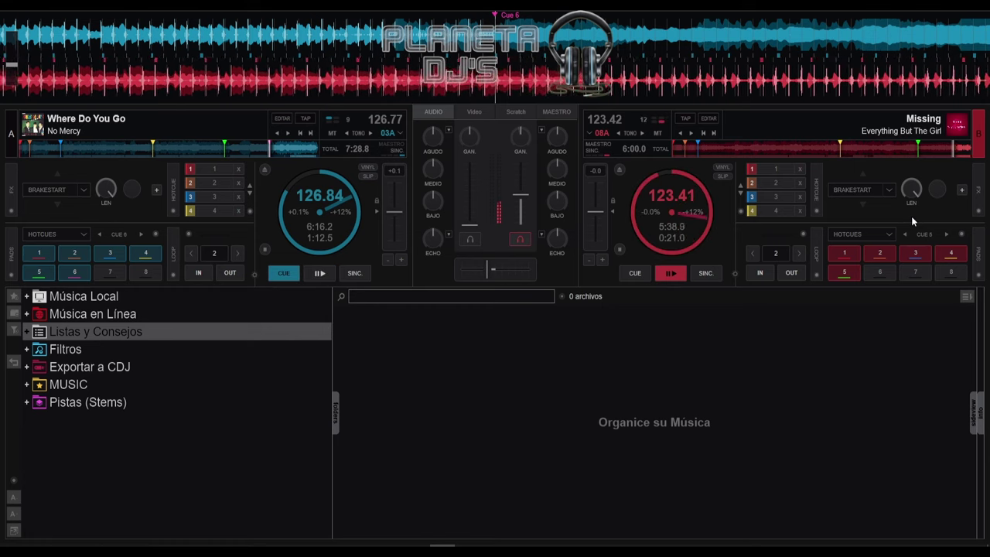
key(shift)
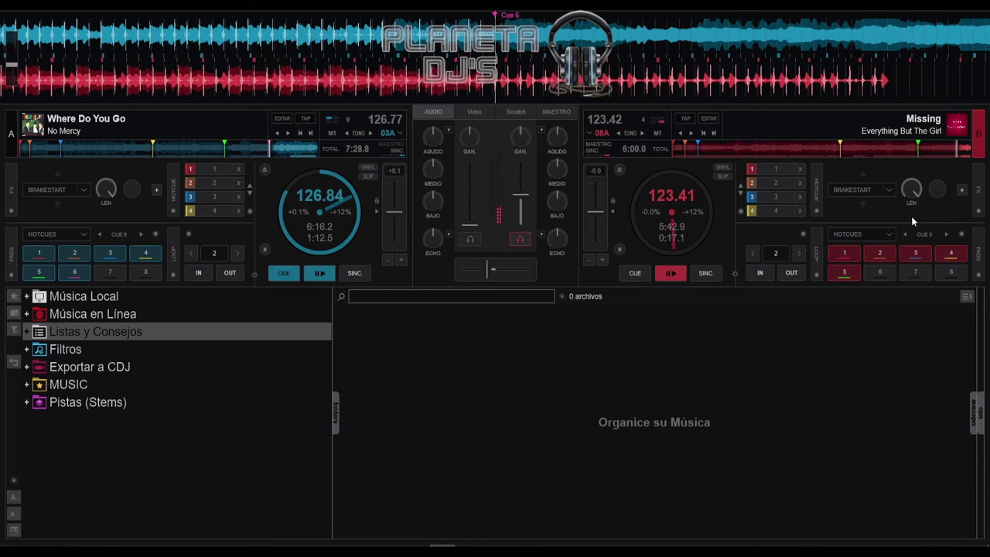
key(shift)
key(shift)
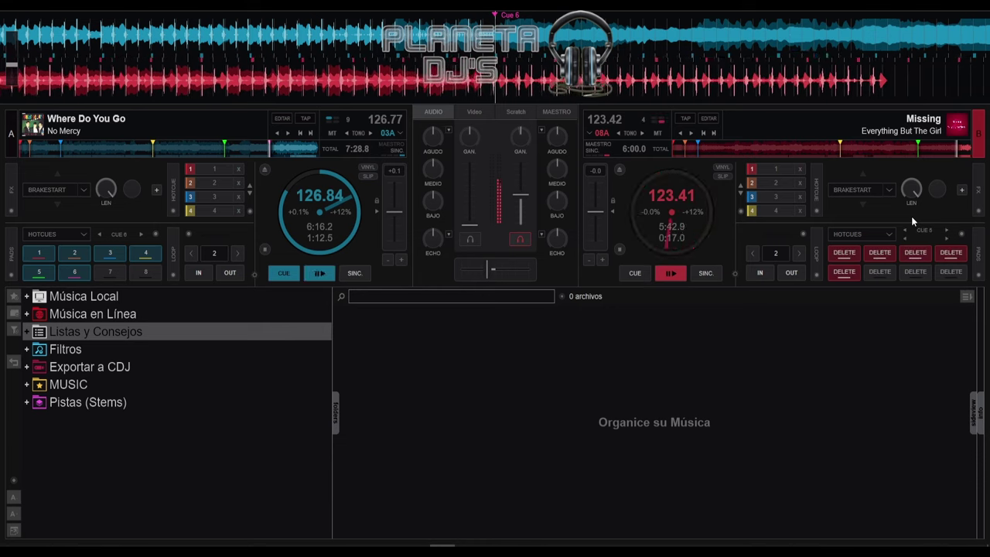
key(6)
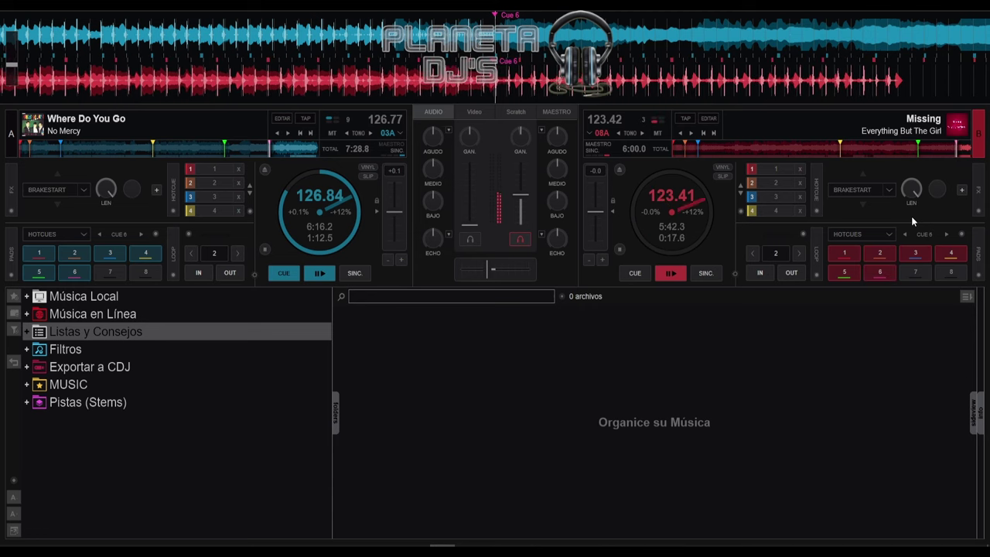
key(space)
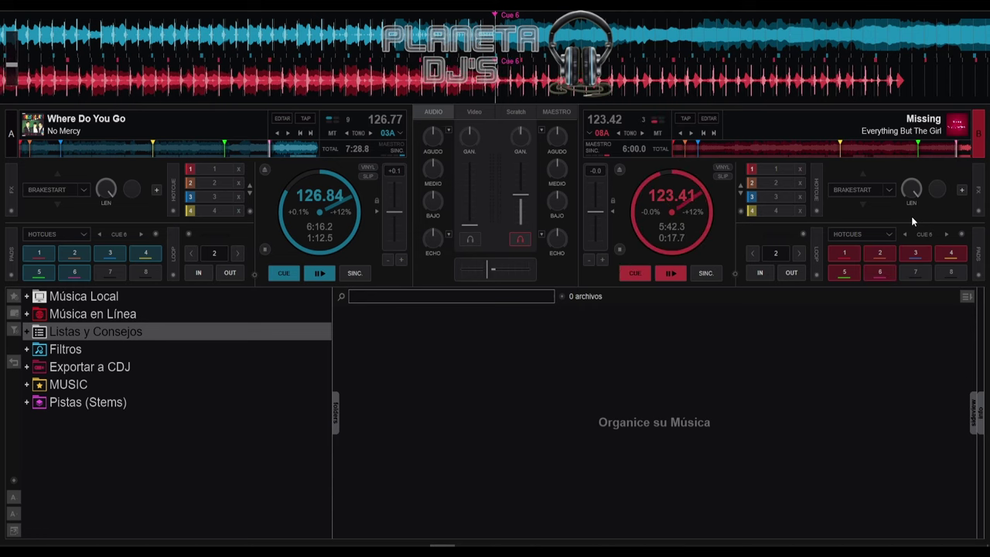
- Open the BPM editor for "Missing" and align the position line with the start of the beat at cue 6
scroll(507, 87, down, 5)
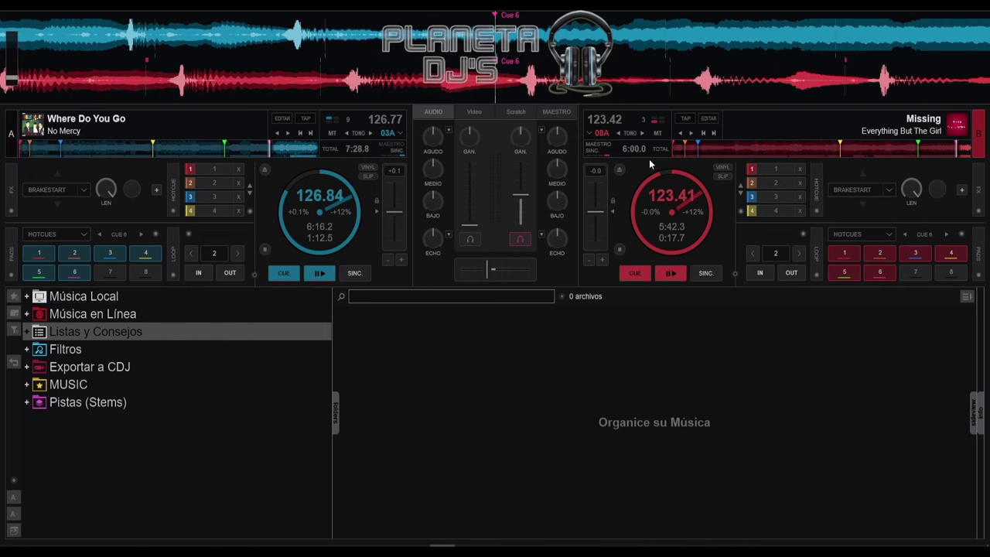
click(708, 119)
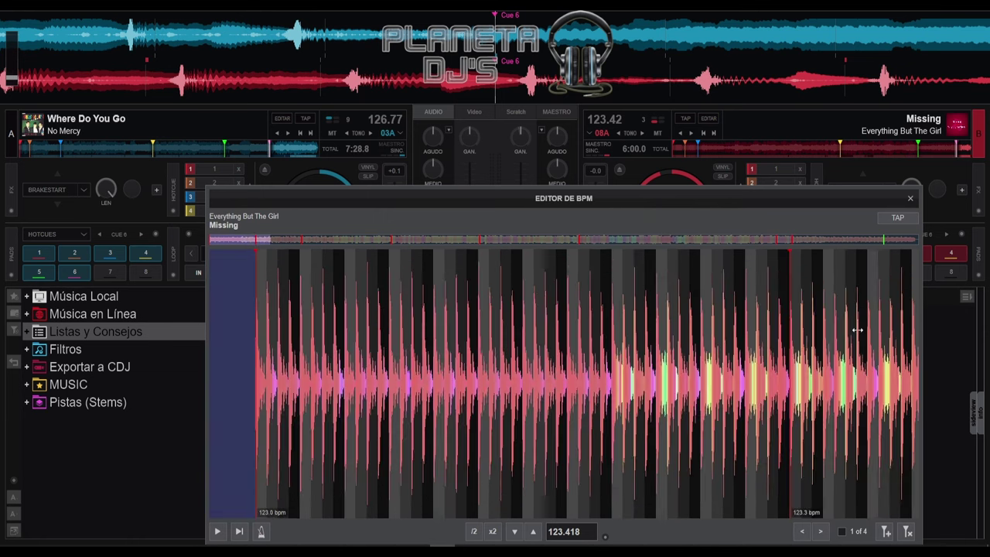
scroll(855, 336, down, 8)
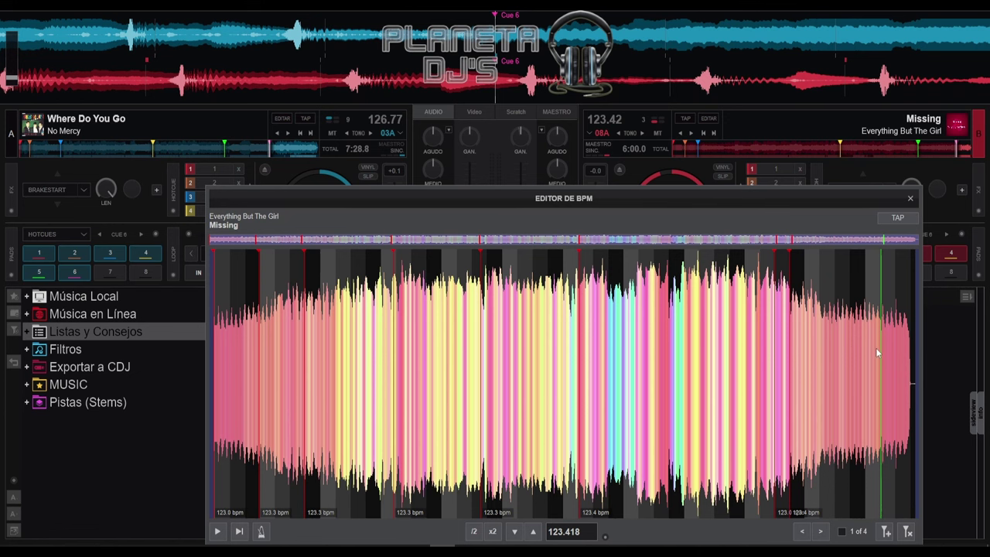
scroll(880, 351, up, 4)
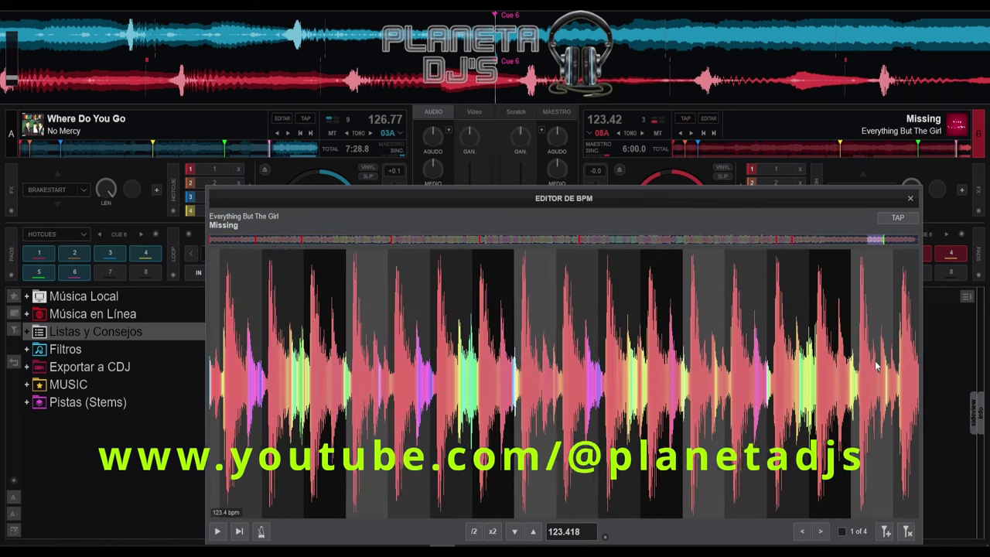
drag(661, 384, 451, 384)
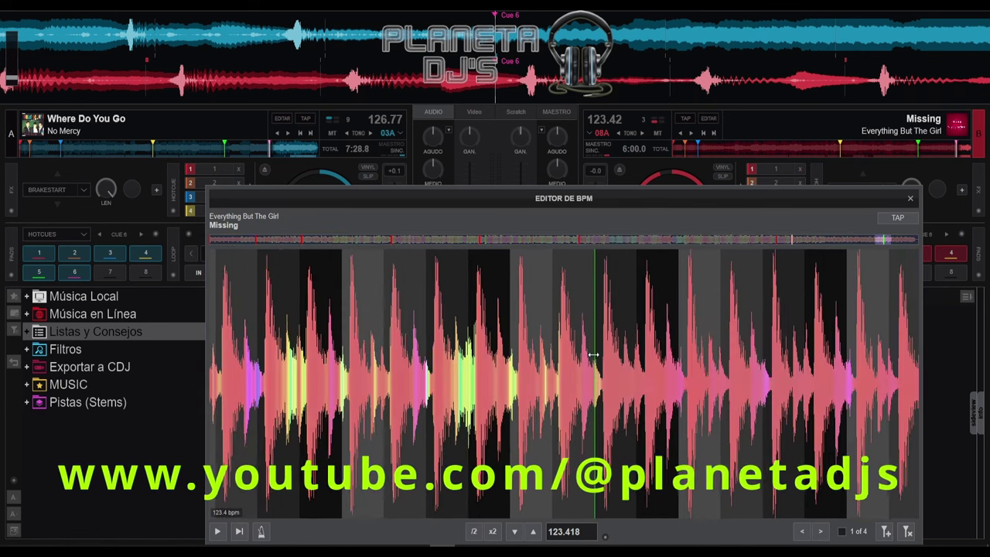
drag(595, 353, 602, 357)
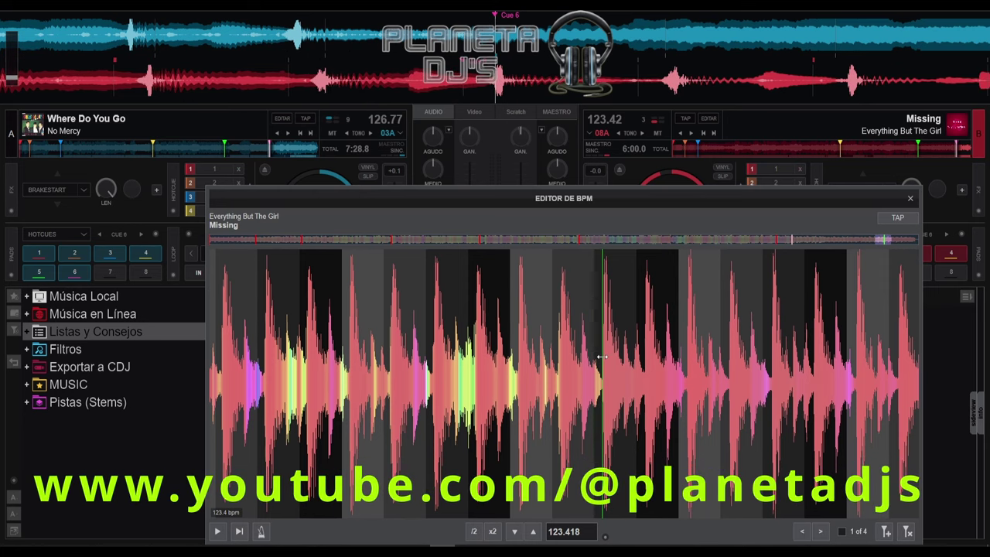
scroll(603, 355, up, 2)
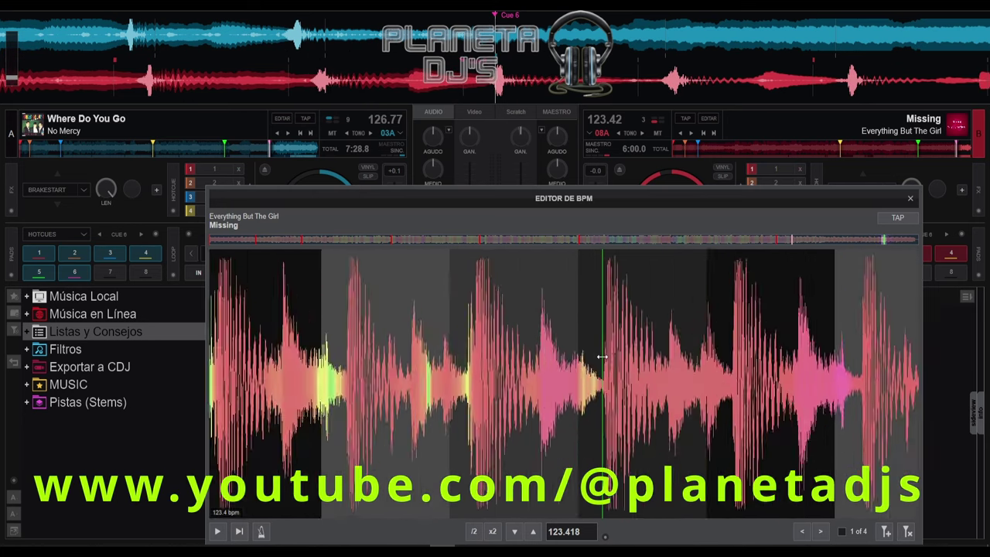
drag(601, 347, 606, 350)
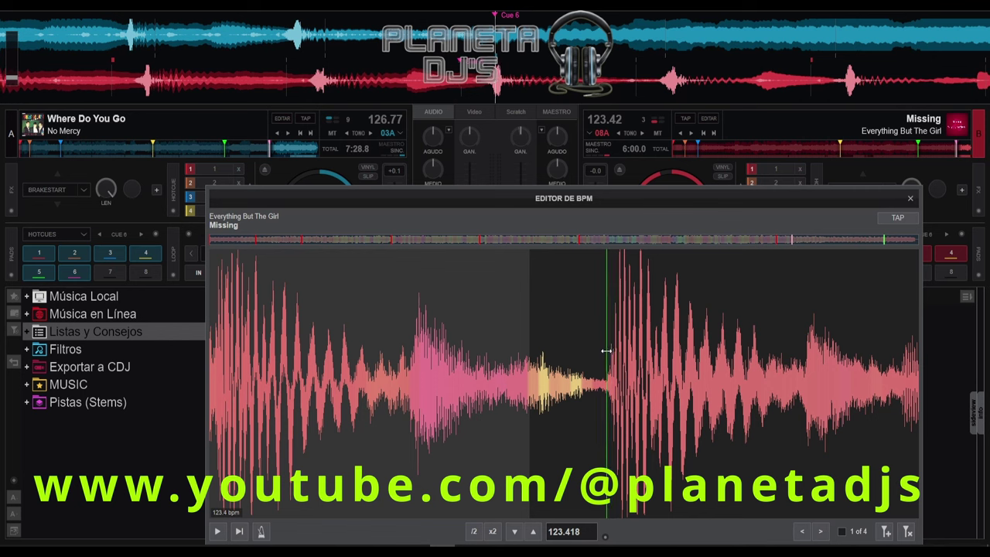
- Add a tempo marker at cue 6, stretch the preceding section's grid to meet it at 123.167 BPM, and close the editor
click(884, 532)
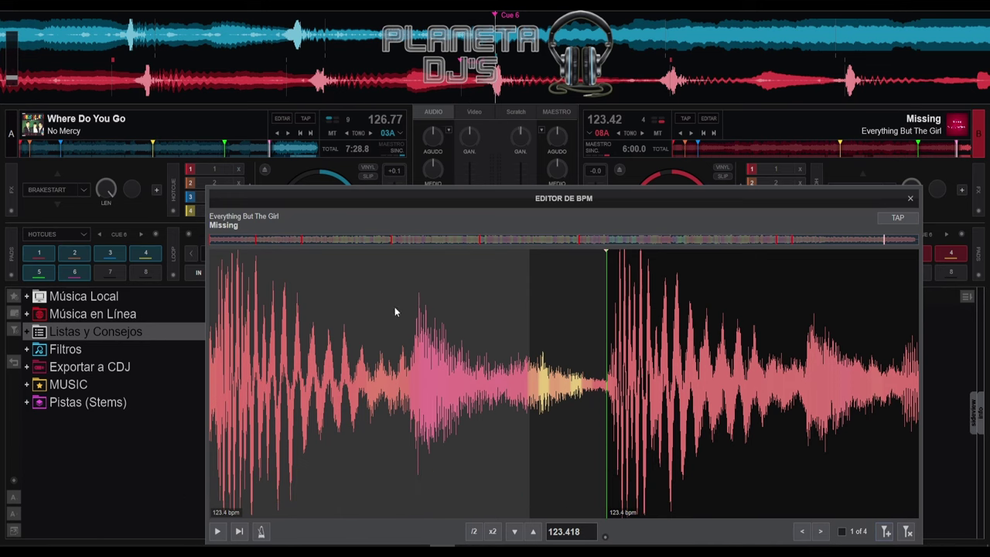
drag(528, 290, 606, 290)
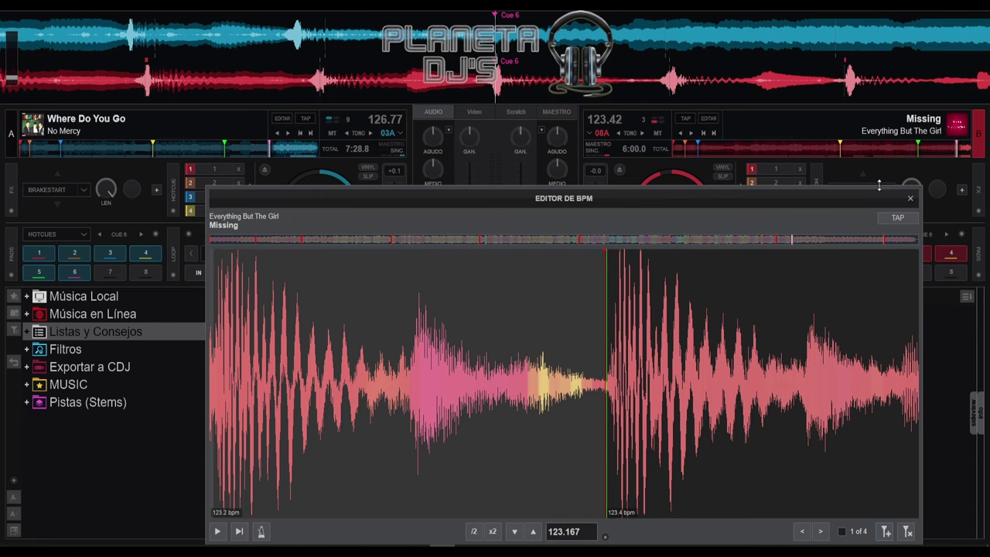
click(910, 200)
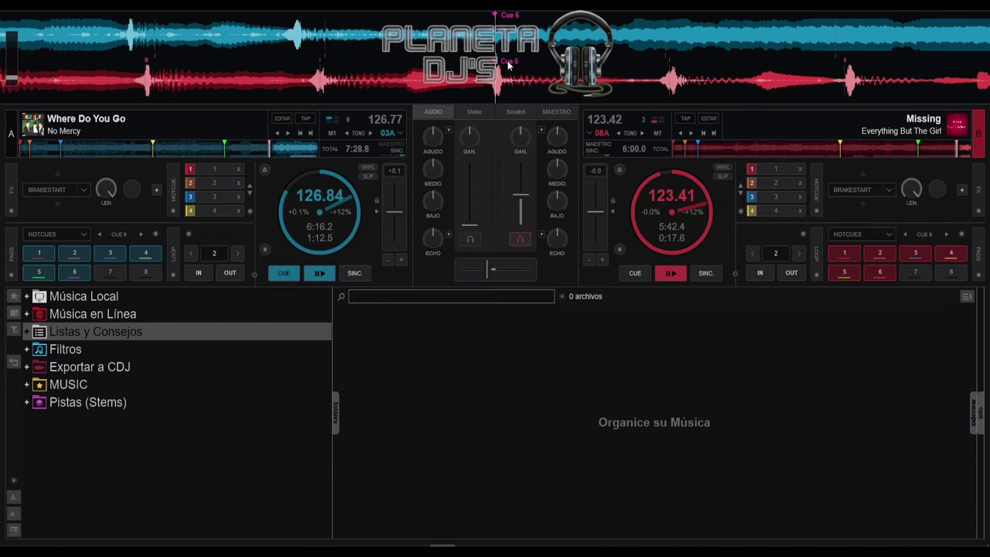
- Play "Where Do You Go" from hot cue 6 to test it and return to the cue point
drag(12, 83, 12, 80)
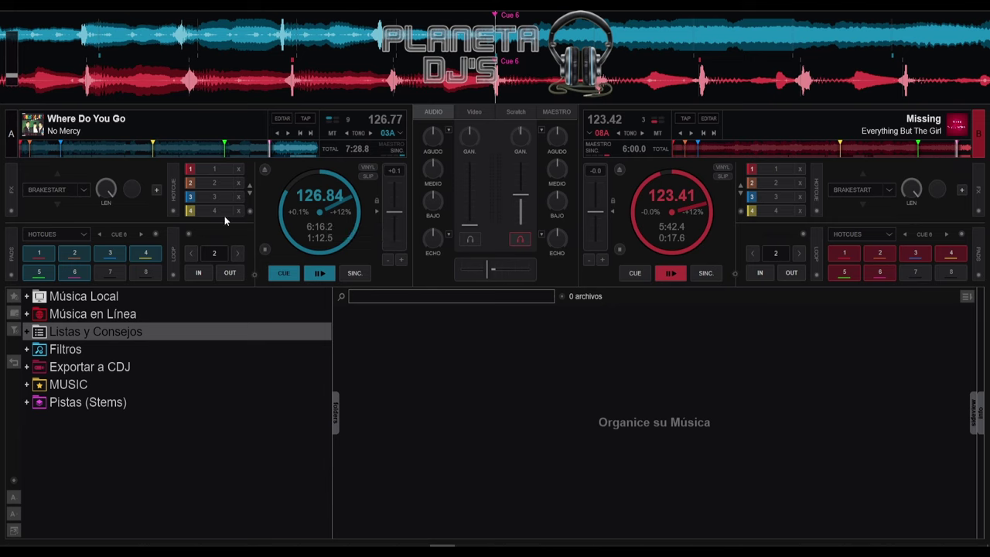
click(73, 275)
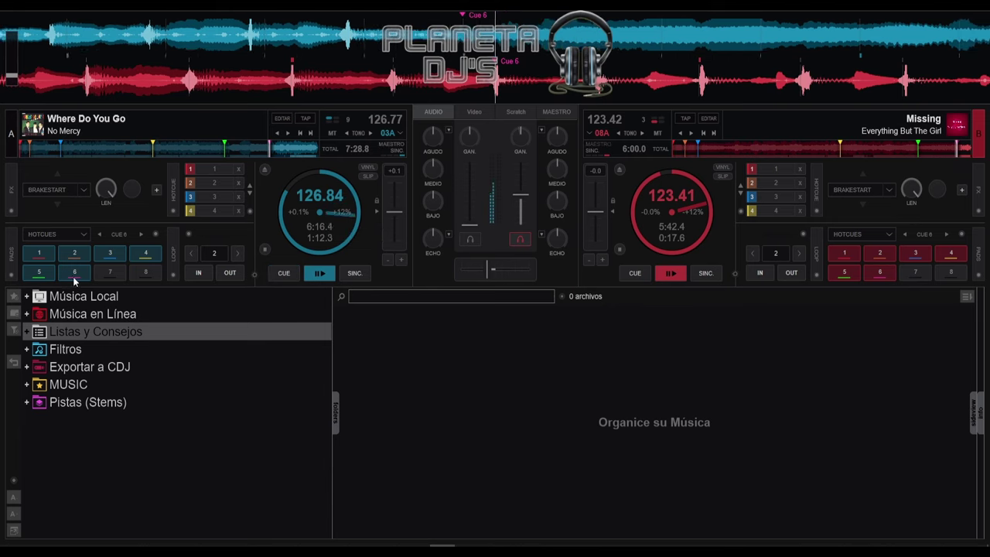
click(283, 273)
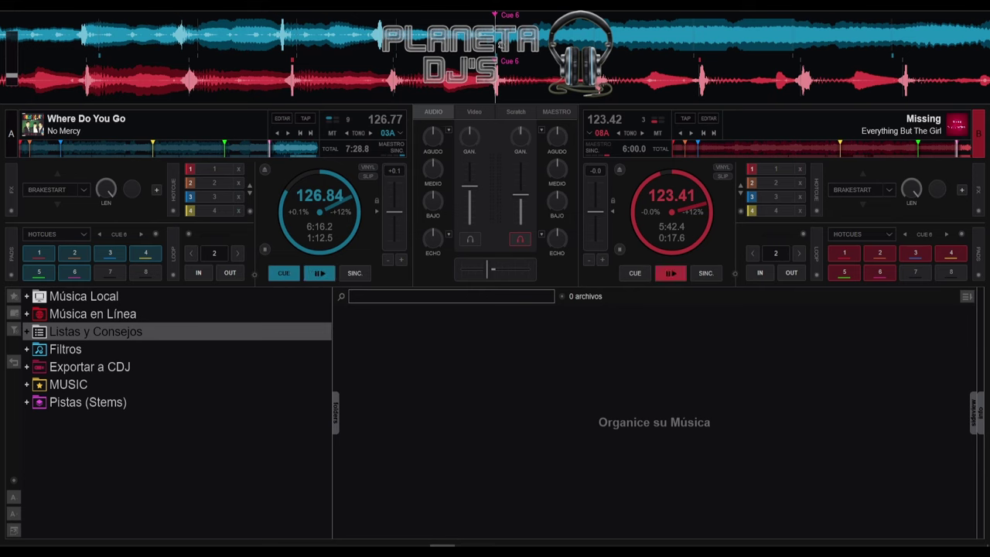
- Move the playhead of "Where Do You Go" back from cue 6 to about 6:15.3 to inspect the preceding beats
scroll(497, 40, up, 3)
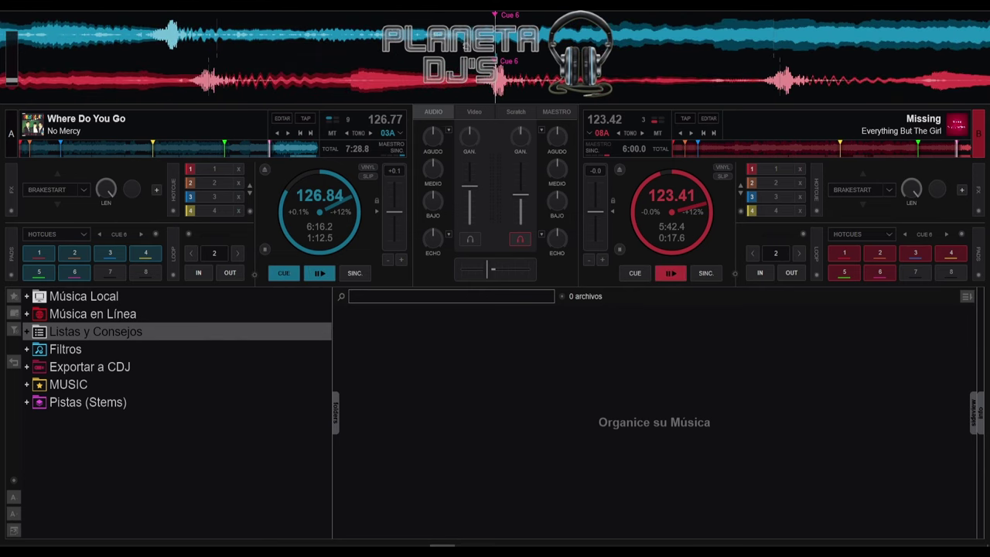
drag(456, 43, 490, 53)
drag(381, 39, 602, 46)
drag(469, 51, 673, 40)
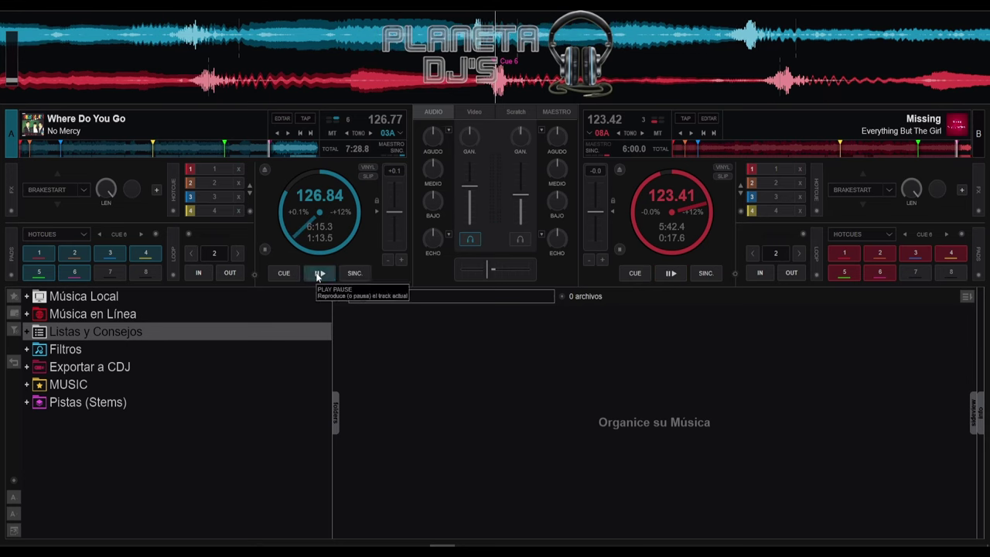
- Open the BPM editor for "Where Do You Go" and play the transition into the 126.8 BPM marker to check its grid
right_click(274, 150)
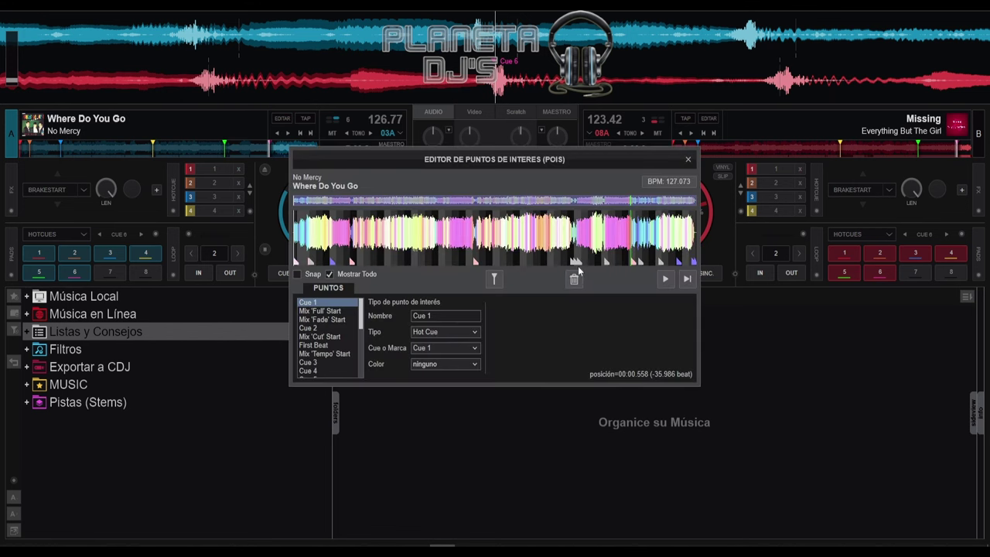
click(661, 183)
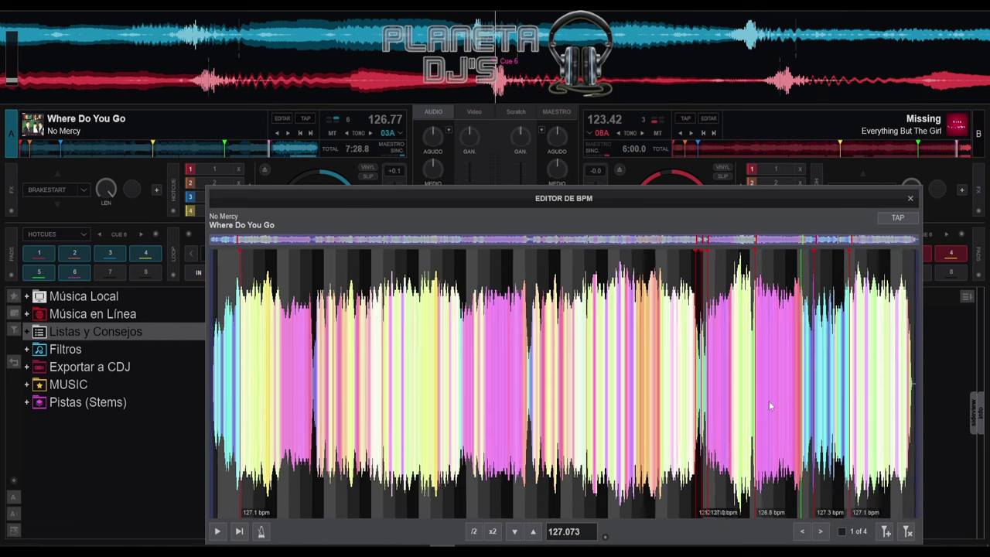
scroll(784, 348, up, 6)
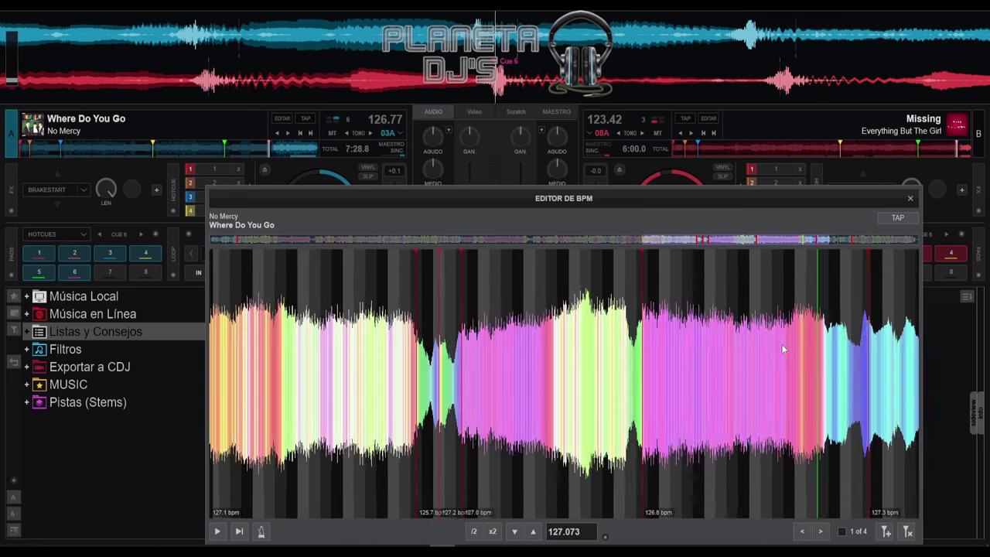
scroll(559, 392, down, 2)
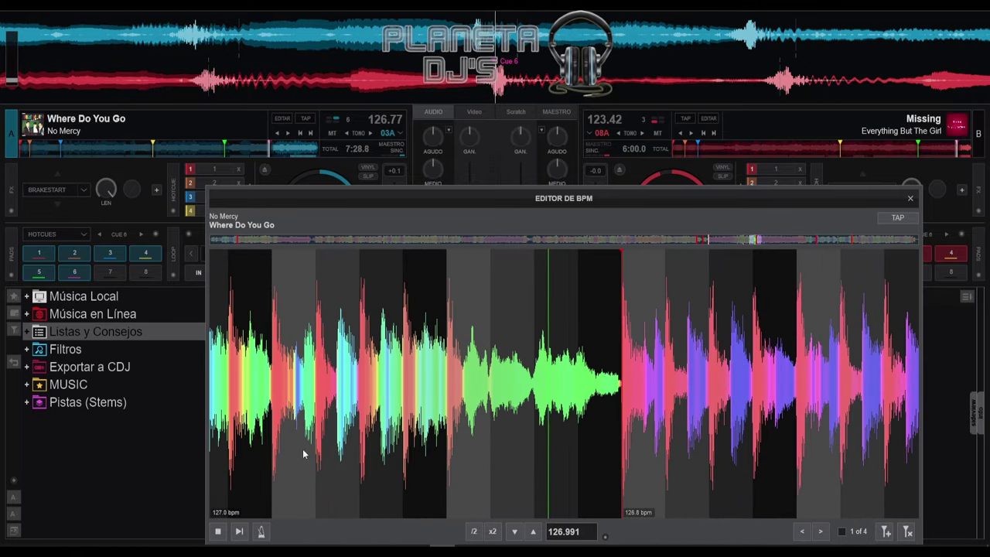
click(218, 532)
scroll(587, 397, down, 5)
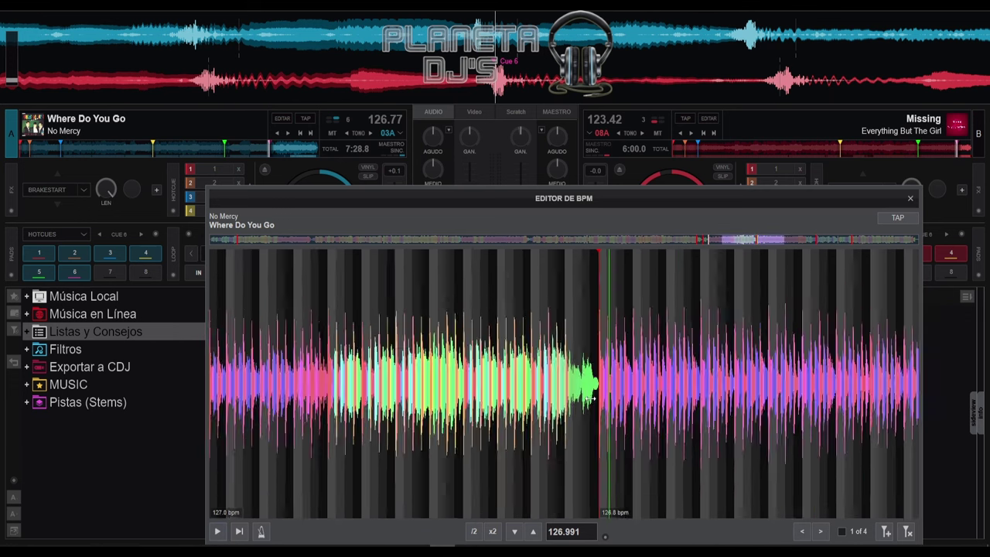
scroll(592, 392, down, 2)
- Play across the 125.7, 127.2 and 127.0 BPM markers to compare the beats with the grid
click(446, 384)
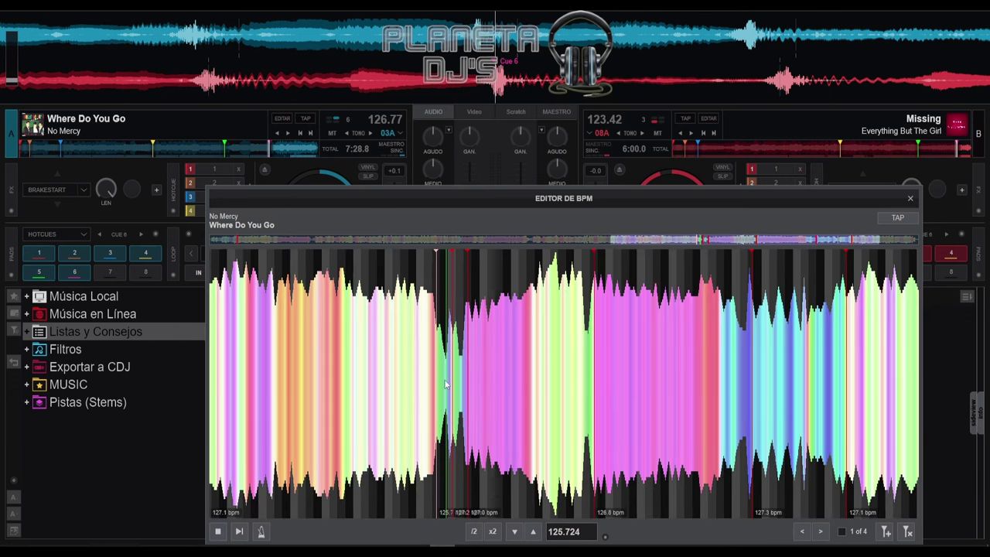
scroll(448, 383, up, 3)
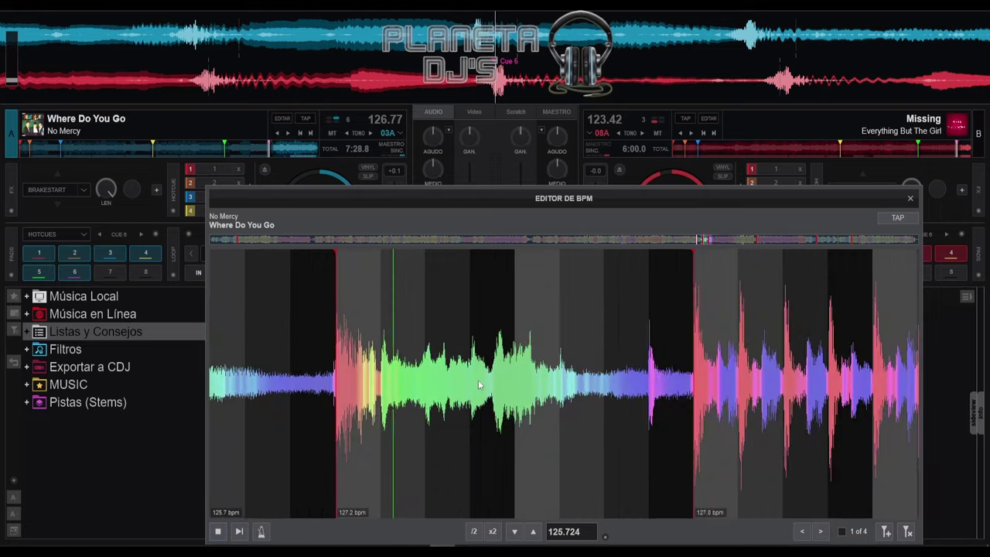
scroll(479, 384, up, 2)
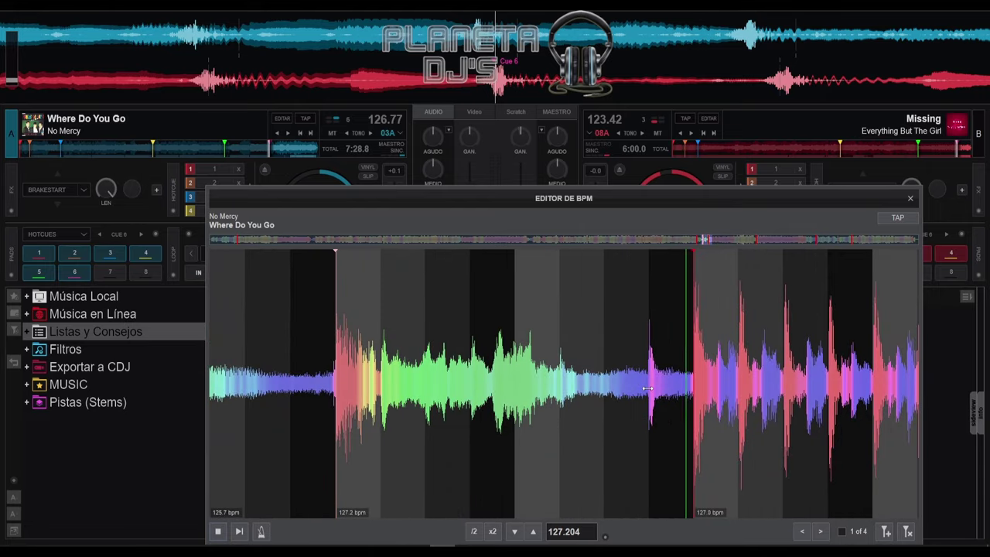
scroll(825, 375, down, 4)
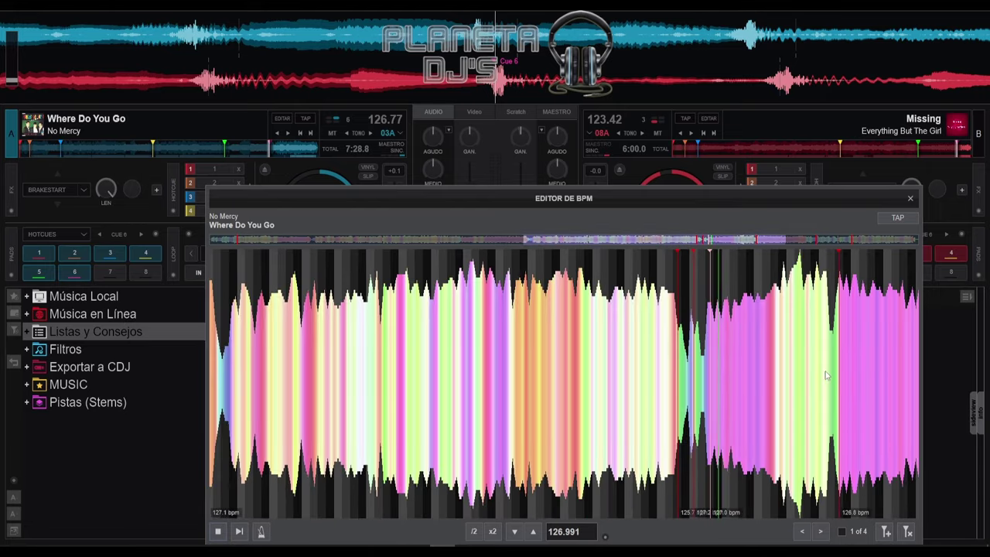
- Play the passages leading into the 126.8 and 127.3 BPM markers to check that the beats meet the grid
scroll(825, 375, up, 2)
scroll(823, 375, up, 2)
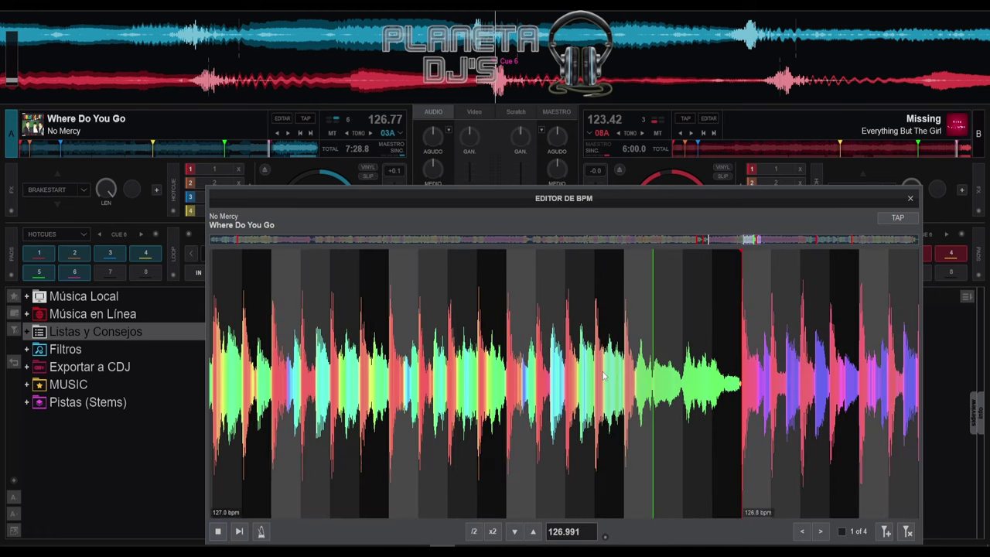
scroll(603, 376, down, 3)
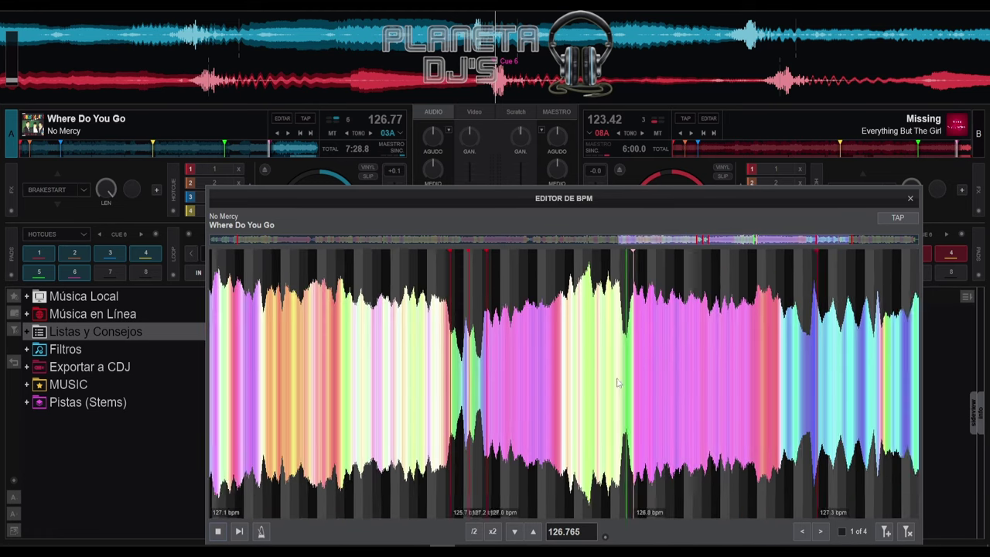
drag(740, 377, 593, 374)
scroll(724, 368, up, 4)
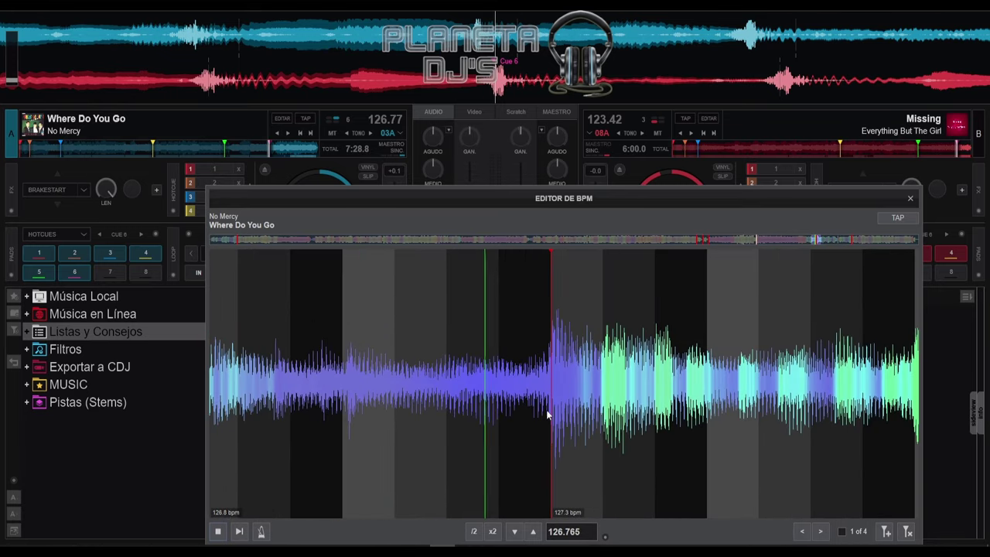
scroll(588, 402, down, 3)
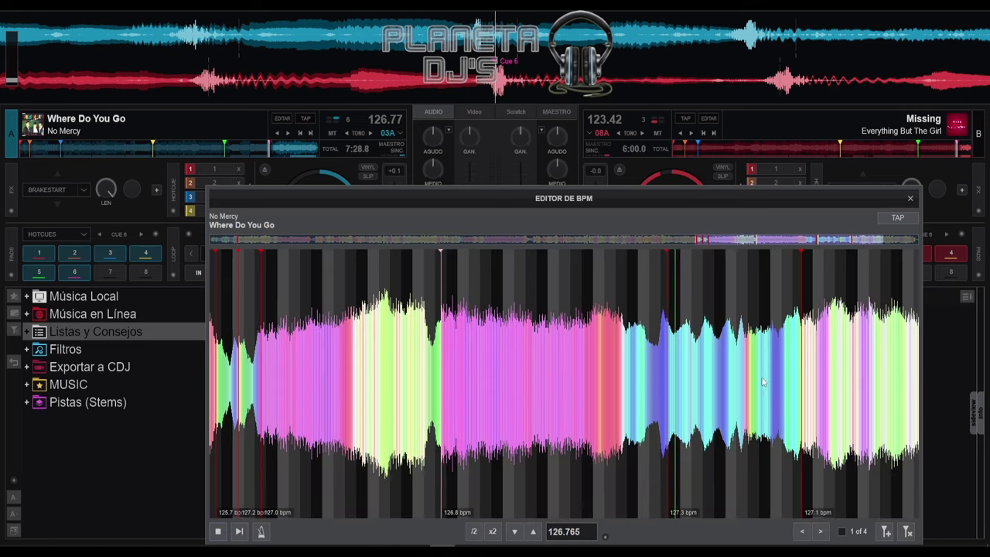
- Play the break between the 127.3 and 127.1 BPM markers and examine the grid alignment up to the returning beat
drag(791, 366, 716, 369)
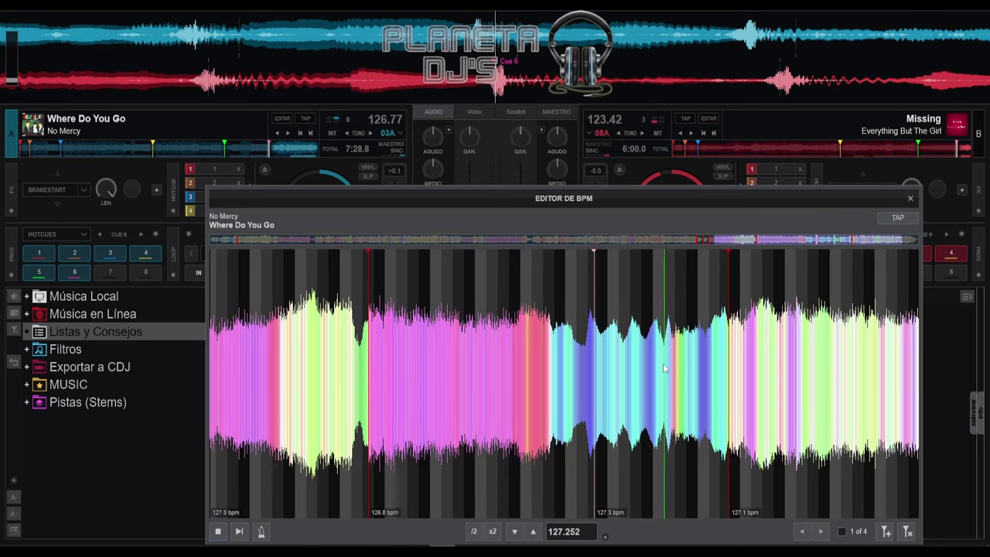
scroll(684, 368, up, 5)
scroll(701, 367, down, 4)
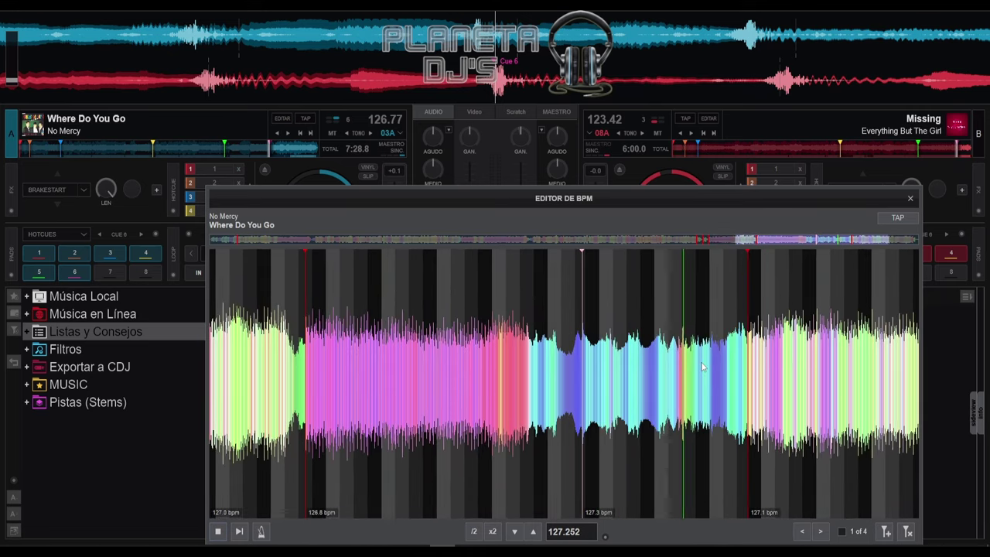
scroll(704, 368, up, 3)
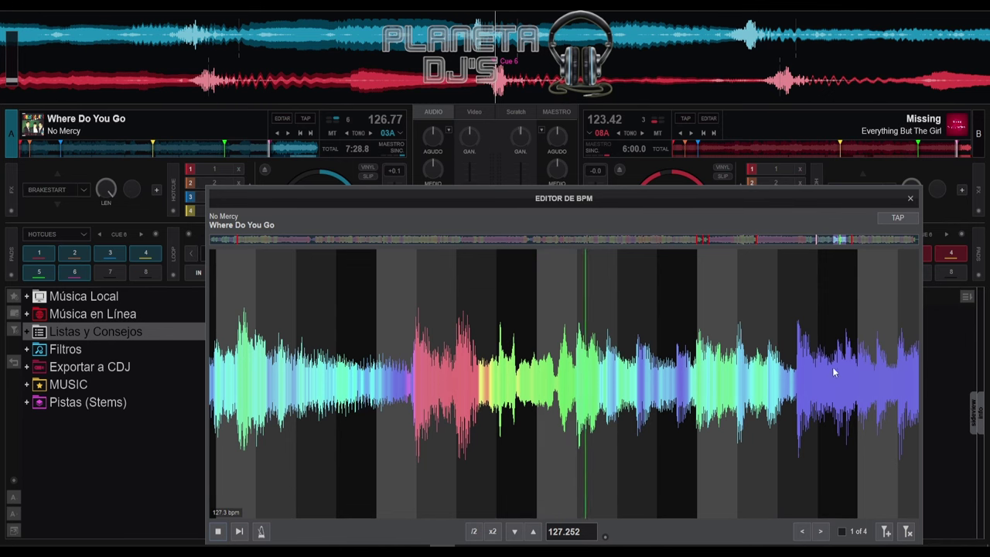
scroll(742, 377, up, 5)
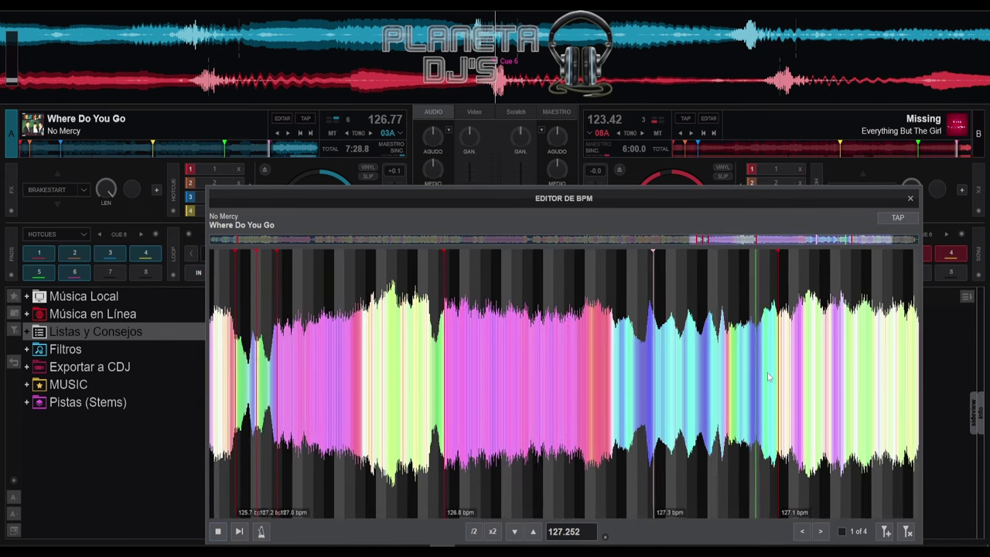
scroll(772, 376, up, 3)
scroll(589, 368, up, 2)
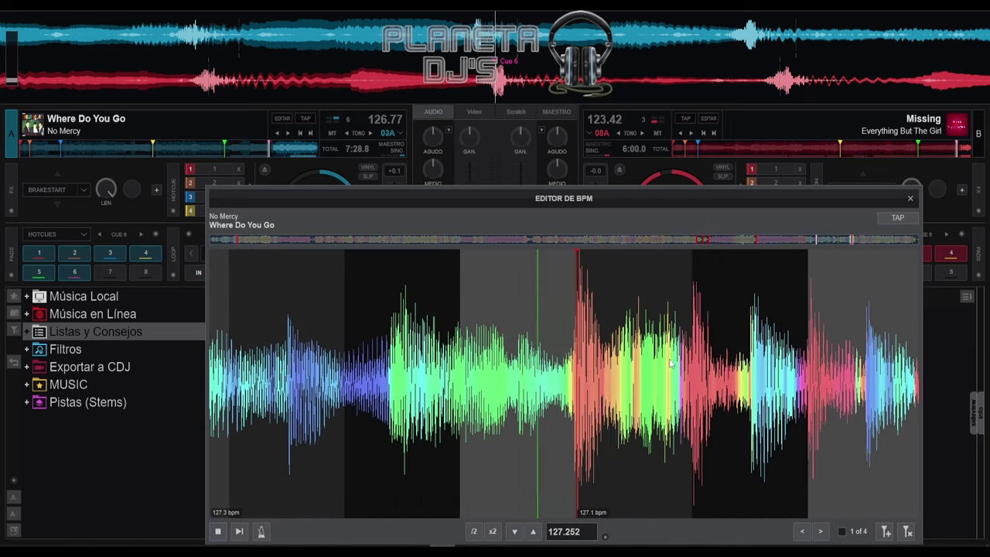
- Review the whole track's tempo markers and play the end of the 126.8 BPM section where the beats give way to the break
scroll(589, 368, down, 8)
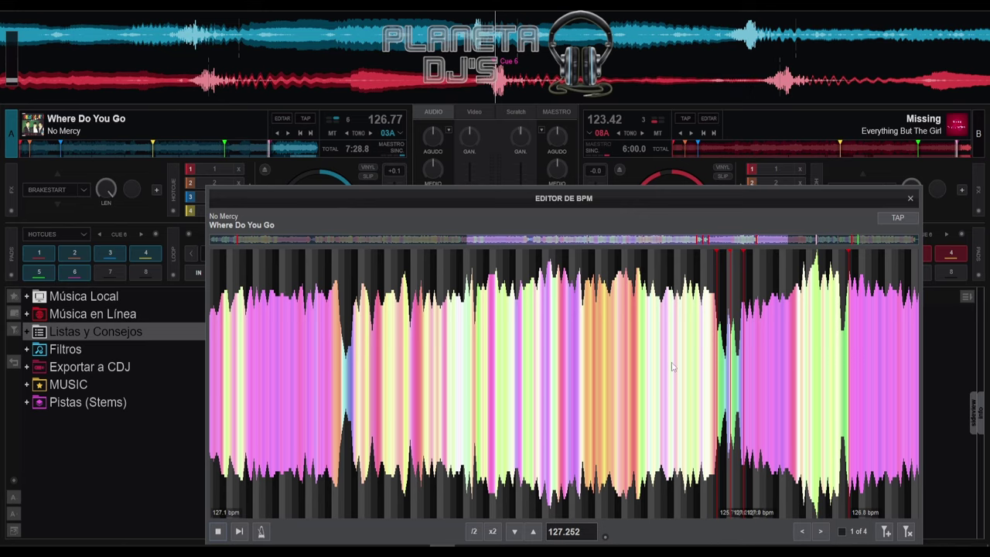
scroll(670, 365, down, 3)
click(777, 387)
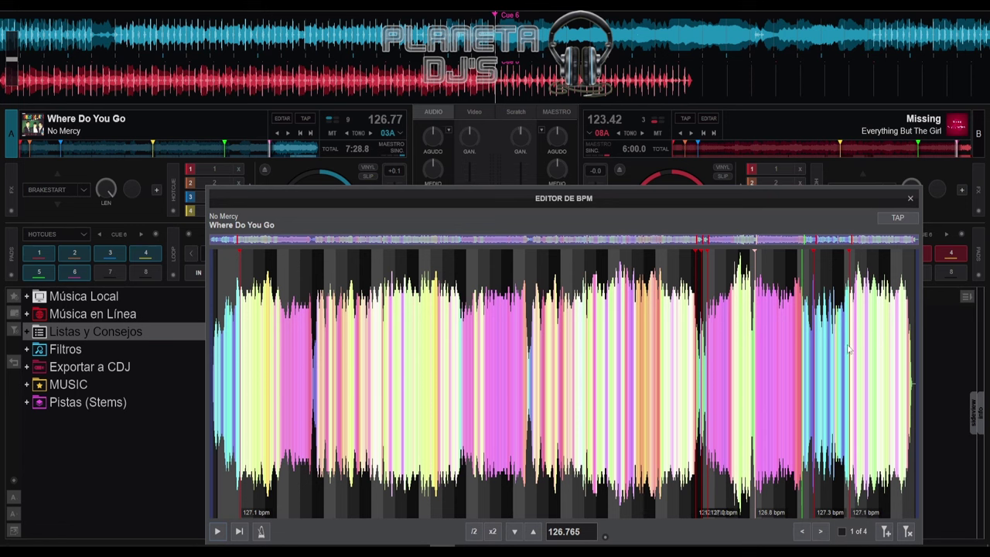
scroll(769, 356, up, 3)
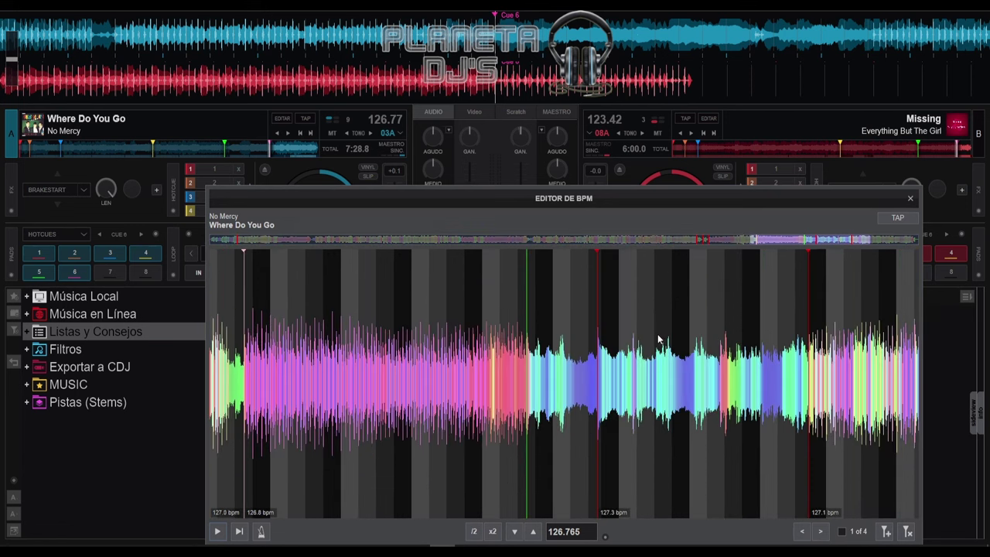
scroll(675, 344, down, 1)
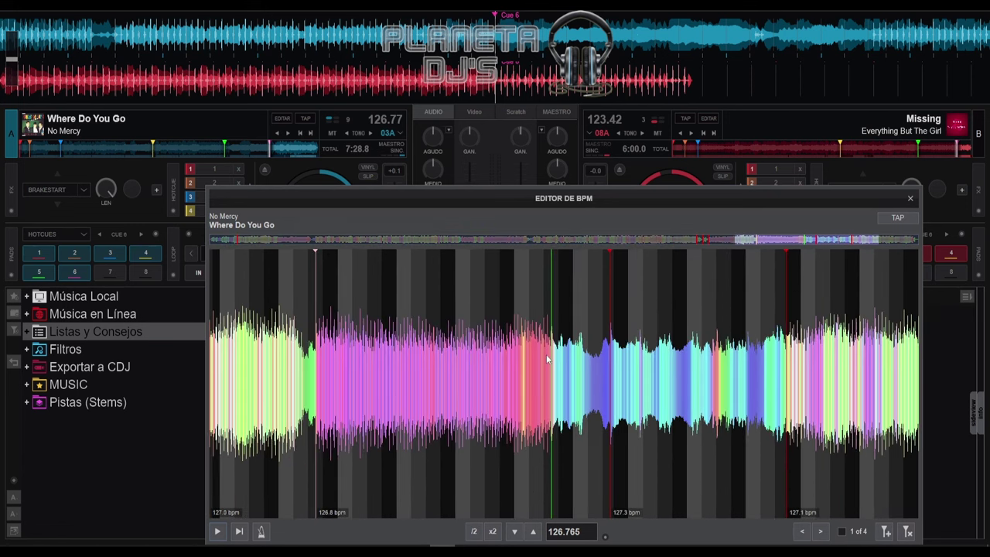
key(space)
scroll(572, 351, up, 3)
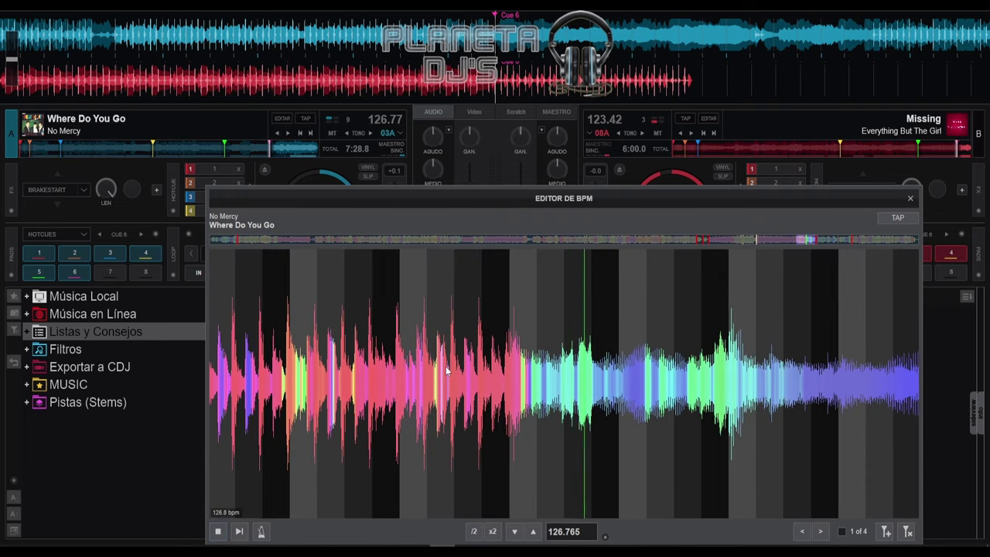
click(454, 368)
scroll(466, 368, up, 3)
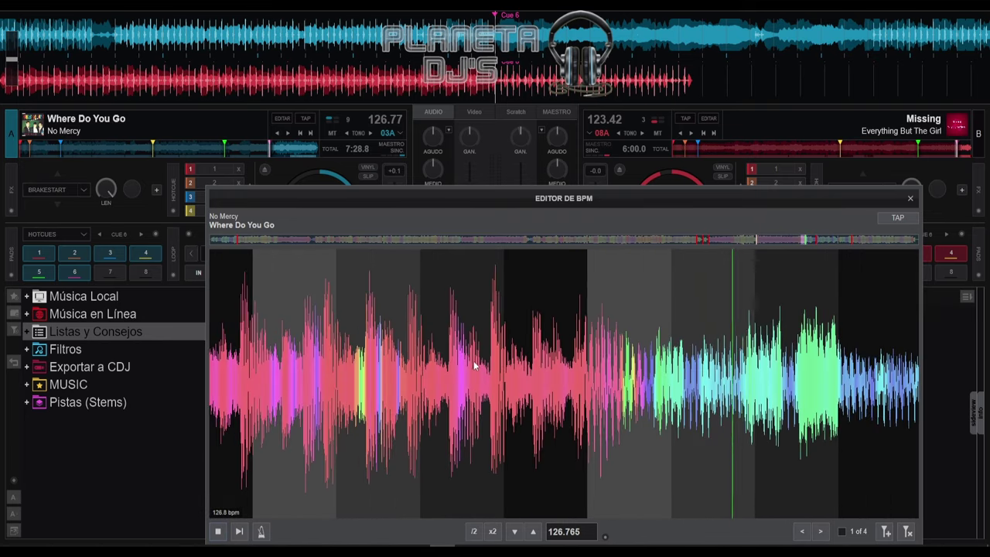
- Replay the last beats before the break, stop playback, and move the position line back toward the final beat
click(424, 371)
click(218, 532)
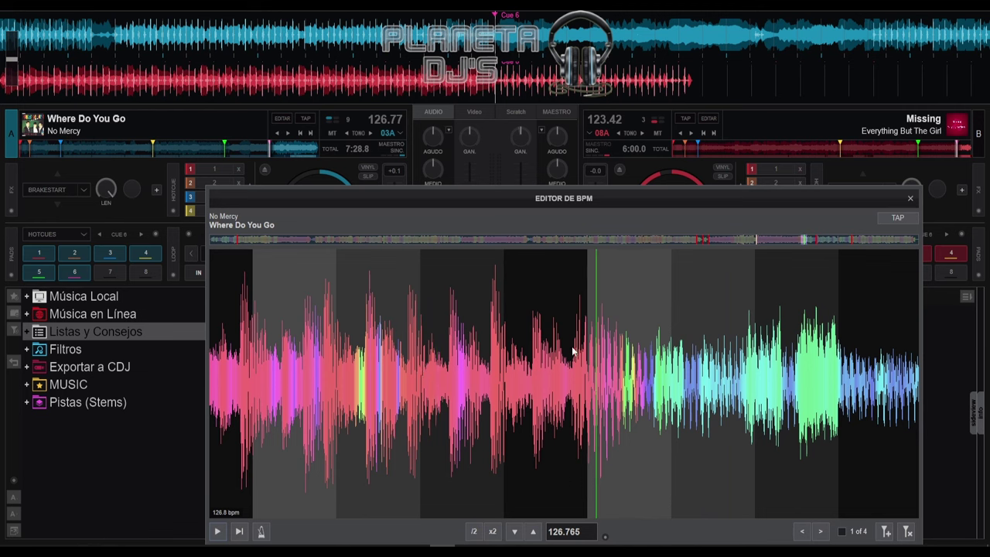
drag(596, 343, 573, 343)
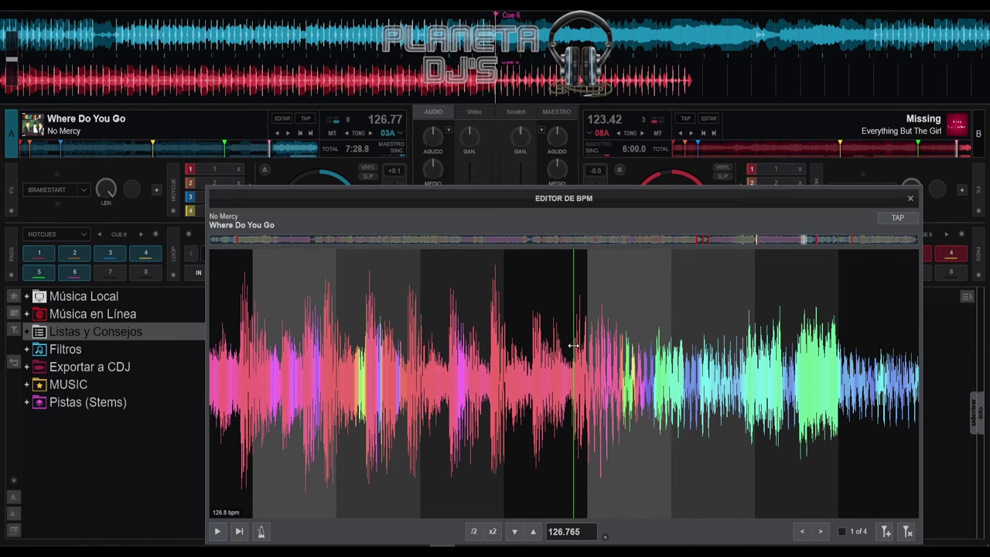
scroll(599, 50, up, 8)
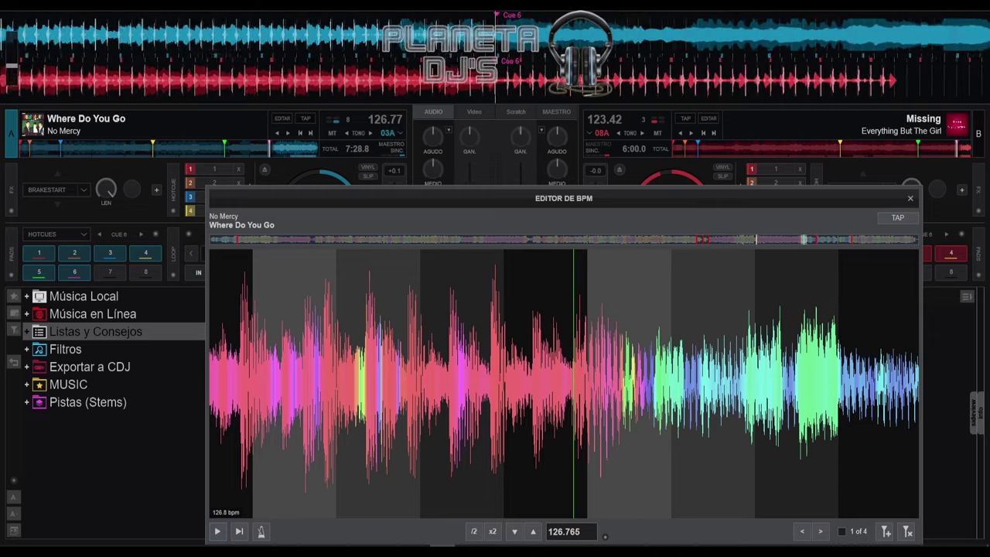